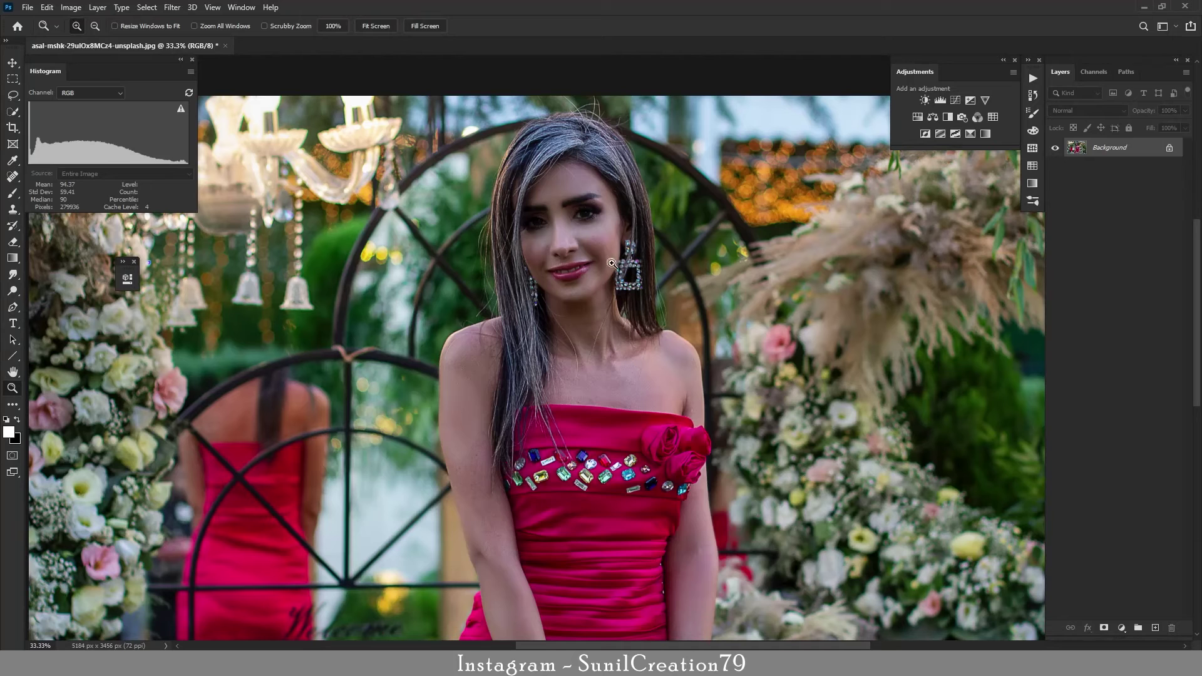
Inspect her face at 100% and pan over the neck, arm and jewelled dress
{"action": "left_click", "coordinate": [592, 230]}
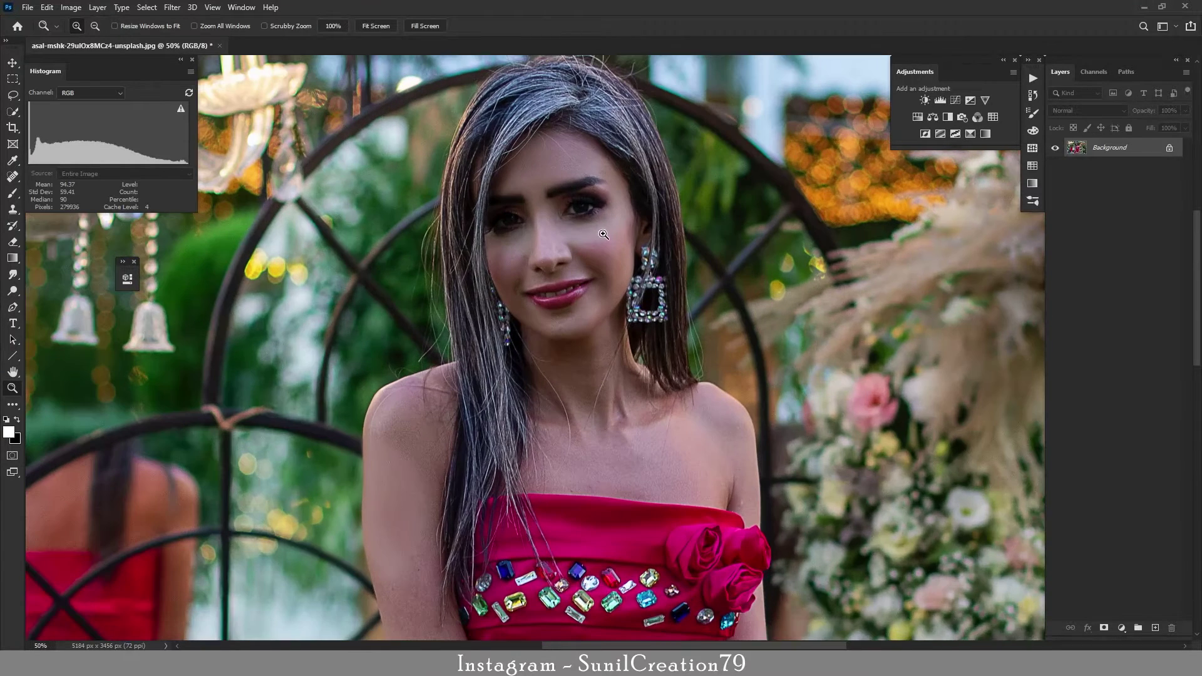
{"action": "left_click", "coordinate": [579, 277]}
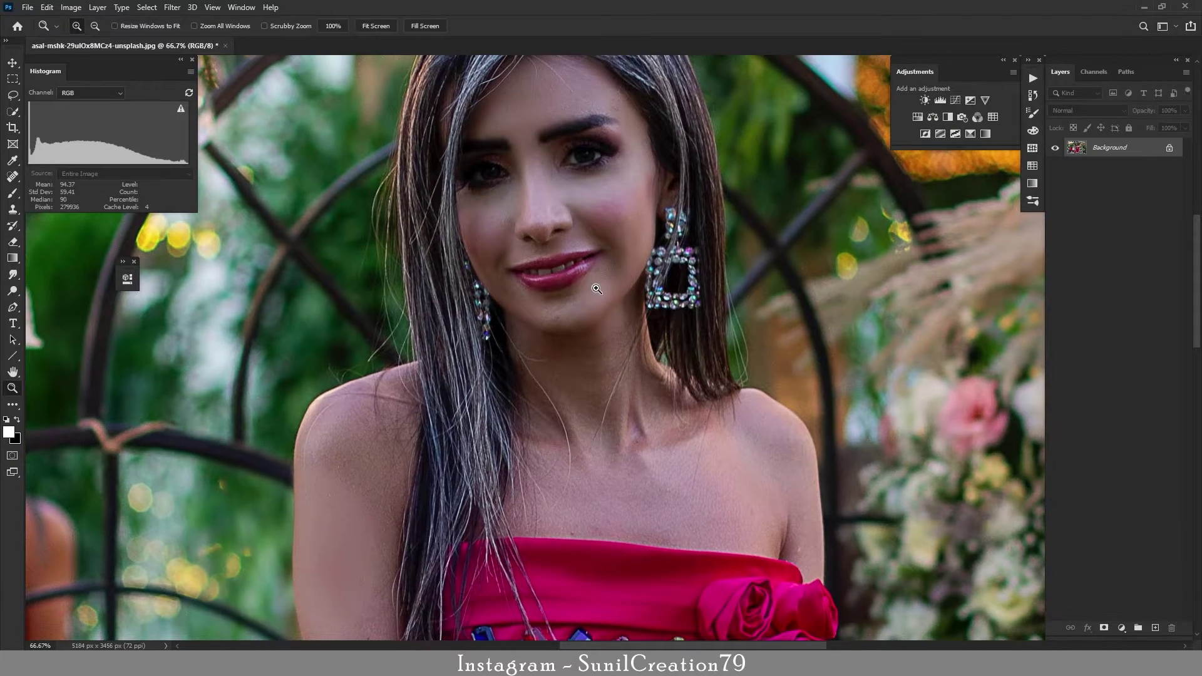
{"action": "left_click", "coordinate": [589, 296]}
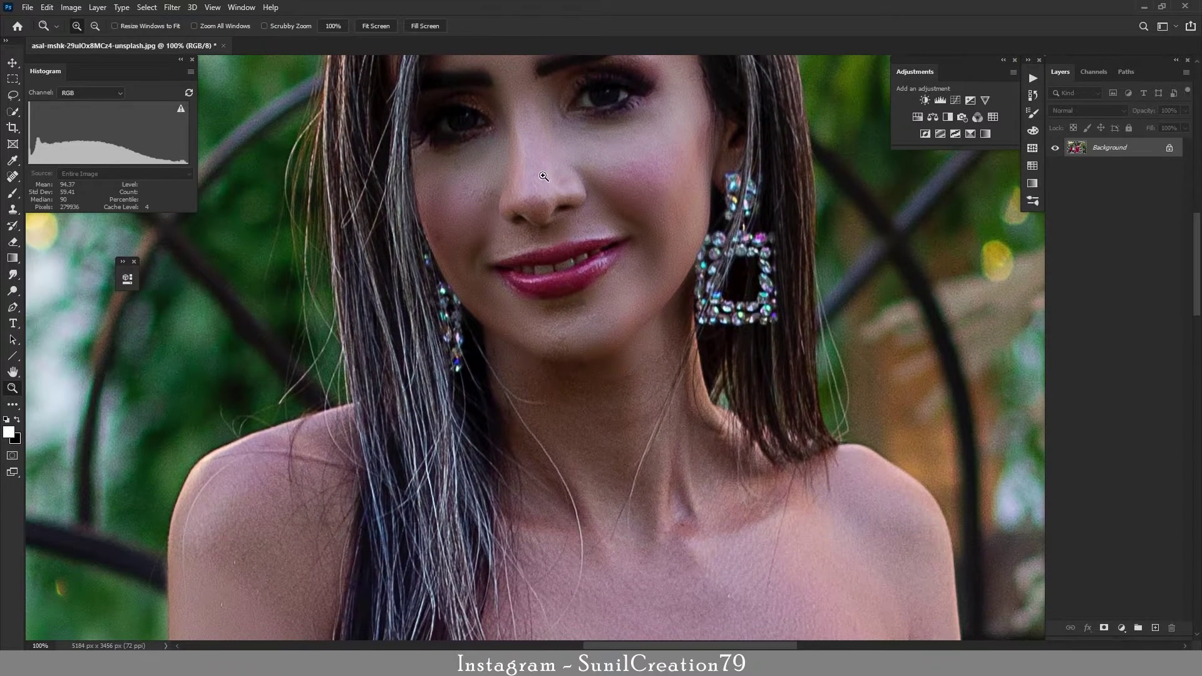
{"action": "left_click_drag", "start_coordinate": [559, 336], "coordinate": [557, 286]}
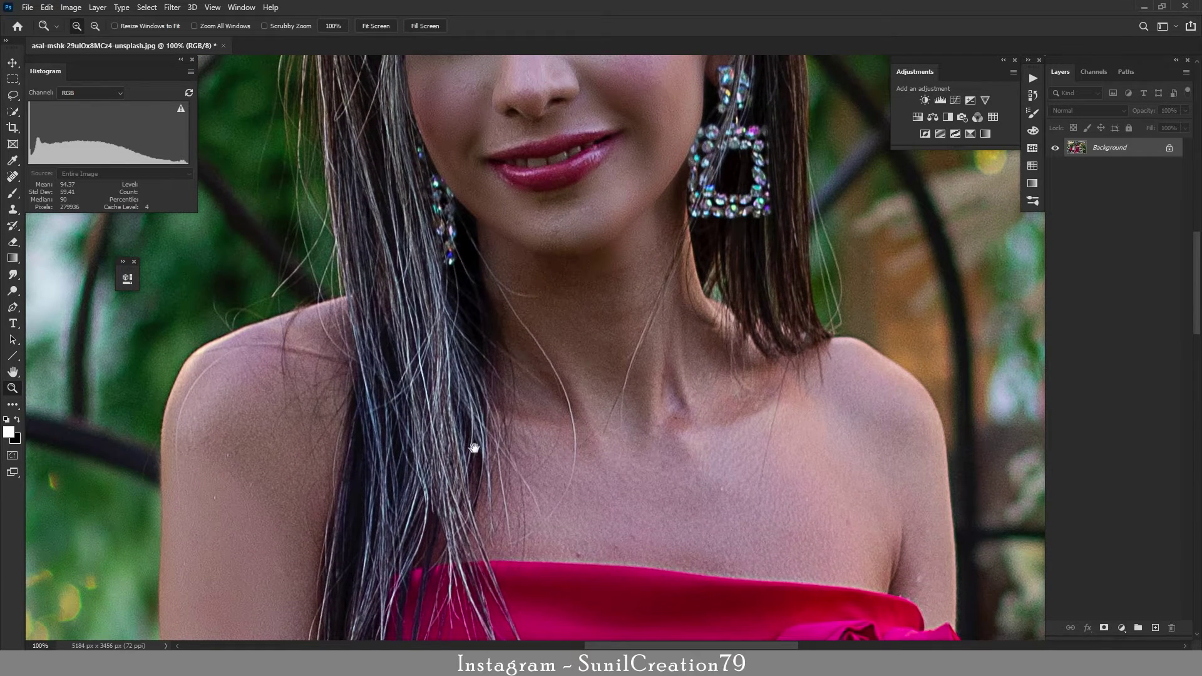
{"action": "left_click_drag", "start_coordinate": [469, 448], "coordinate": [630, 166]}
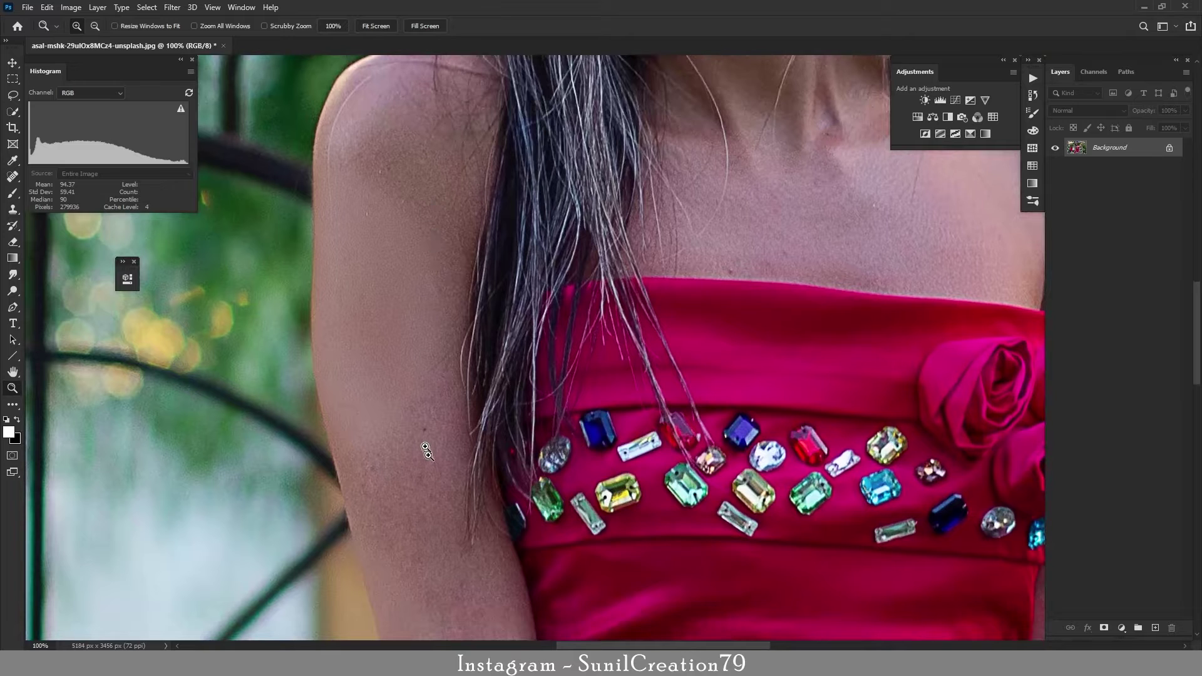
{"action": "left_click_drag", "start_coordinate": [421, 443], "coordinate": [449, 300]}
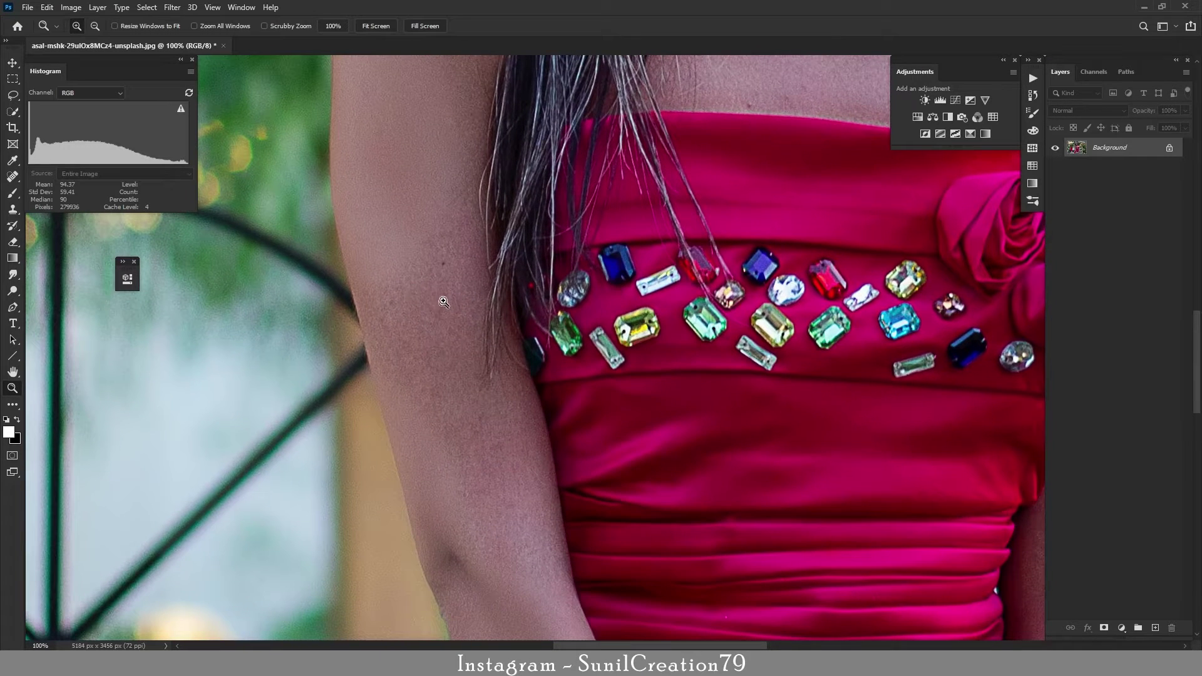
{"action": "left_click", "coordinate": [456, 296], "text": "alt"}
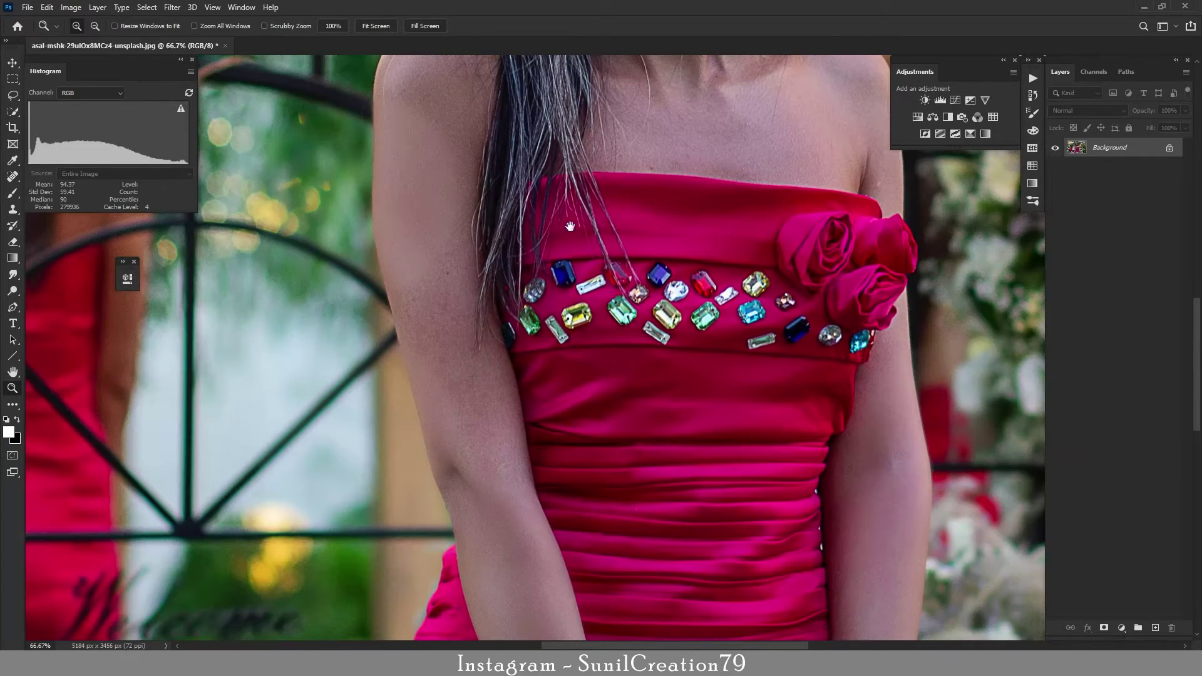
{"action": "left_click_drag", "start_coordinate": [570, 226], "coordinate": [574, 287]}
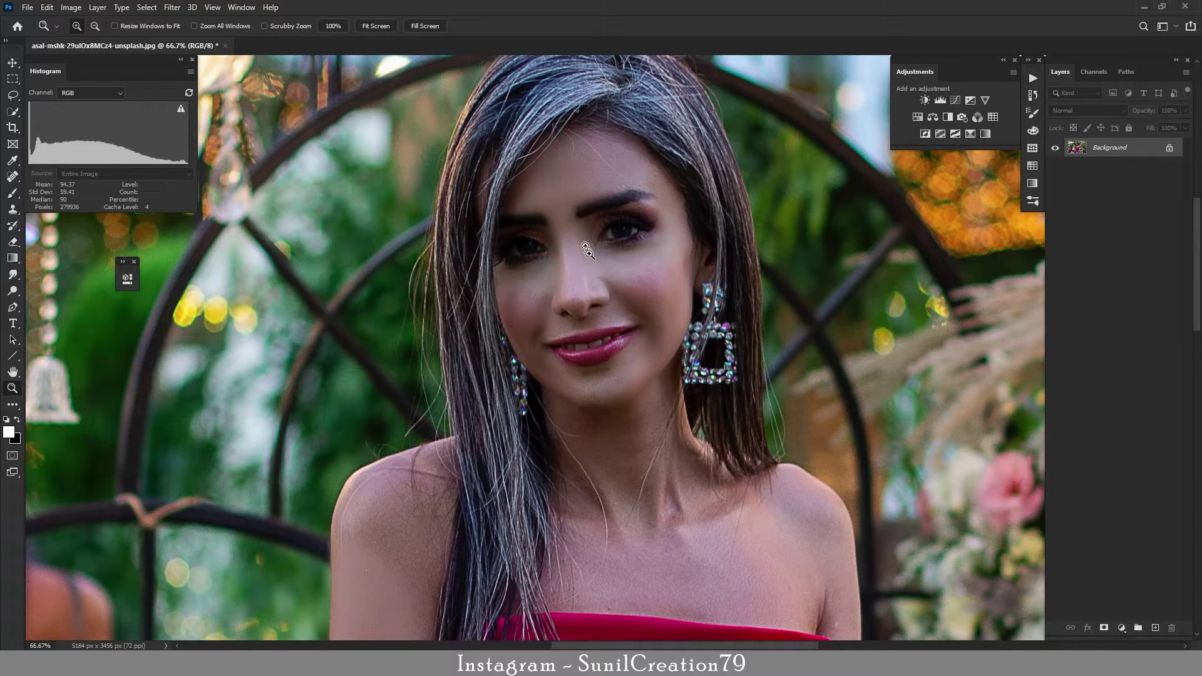
{"action": "left_click", "coordinate": [605, 294], "text": "alt"}
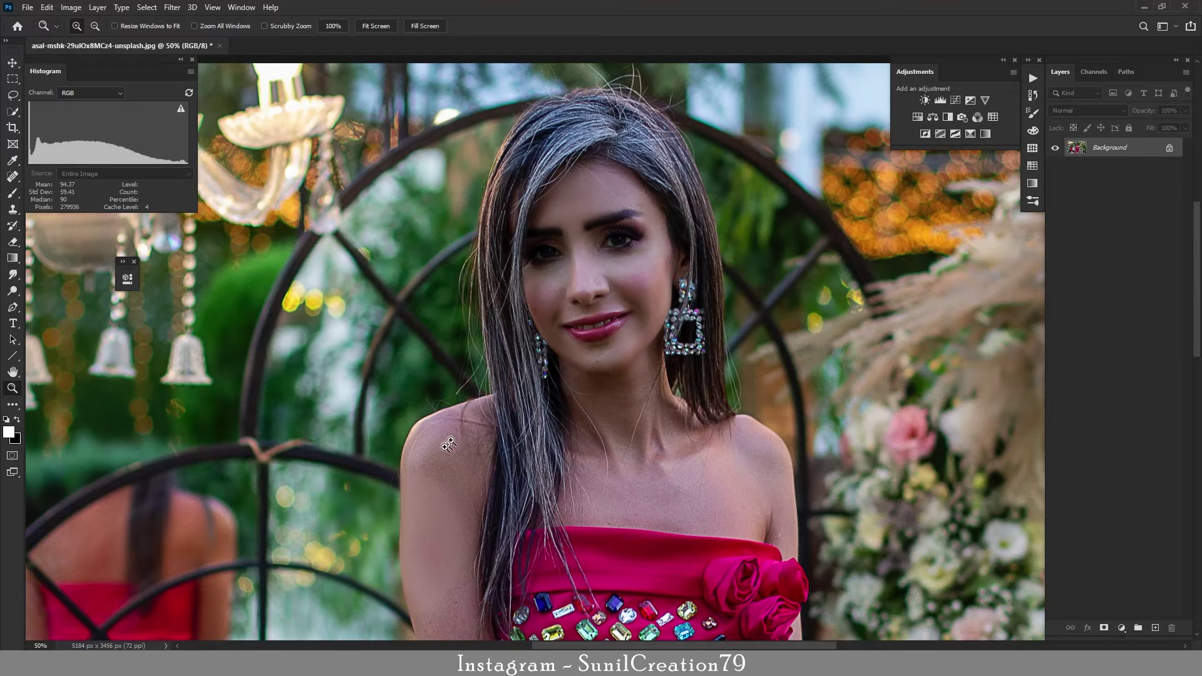
{"action": "mouse_move", "coordinate": [498, 392]}
{"action": "left_mouse_down"}
{"action": "mouse_move", "coordinate": [595, 267]}
{"action": "mouse_move", "coordinate": [590, 252]}
{"action": "mouse_move", "coordinate": [614, 421]}
{"action": "mouse_move", "coordinate": [620, 280]}
{"action": "left_mouse_up"}
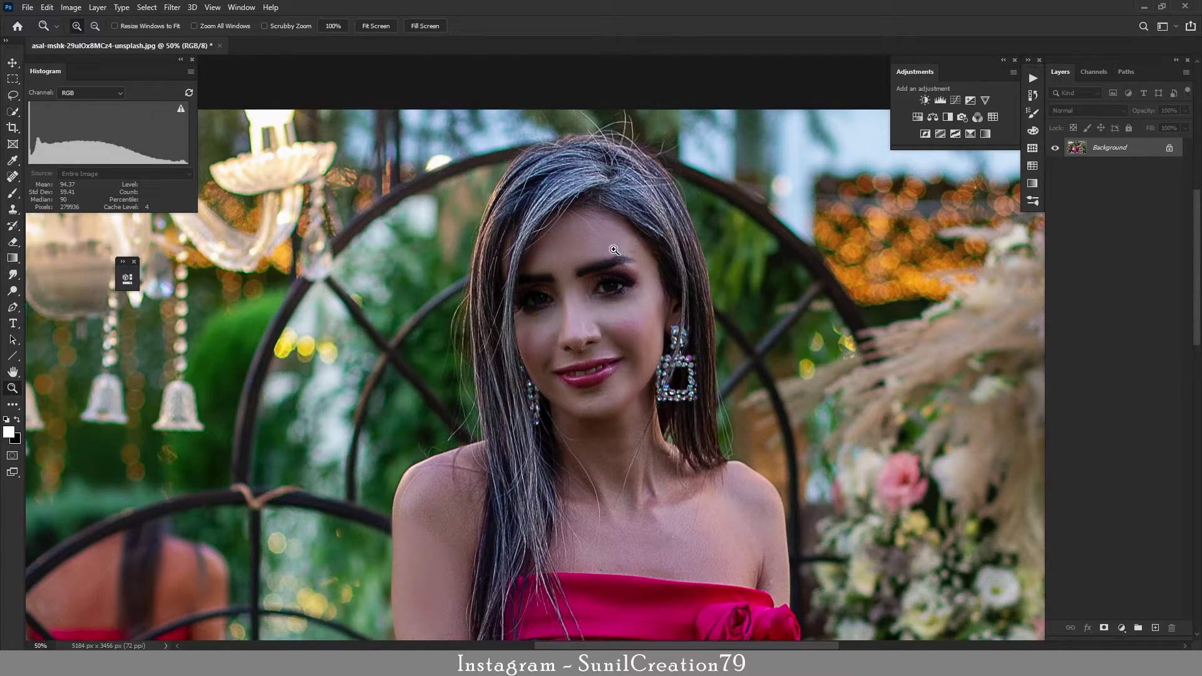
Run the Create Check Layers 02 action and hide its false-colour check layers
{"action": "left_click", "coordinate": [1032, 77]}
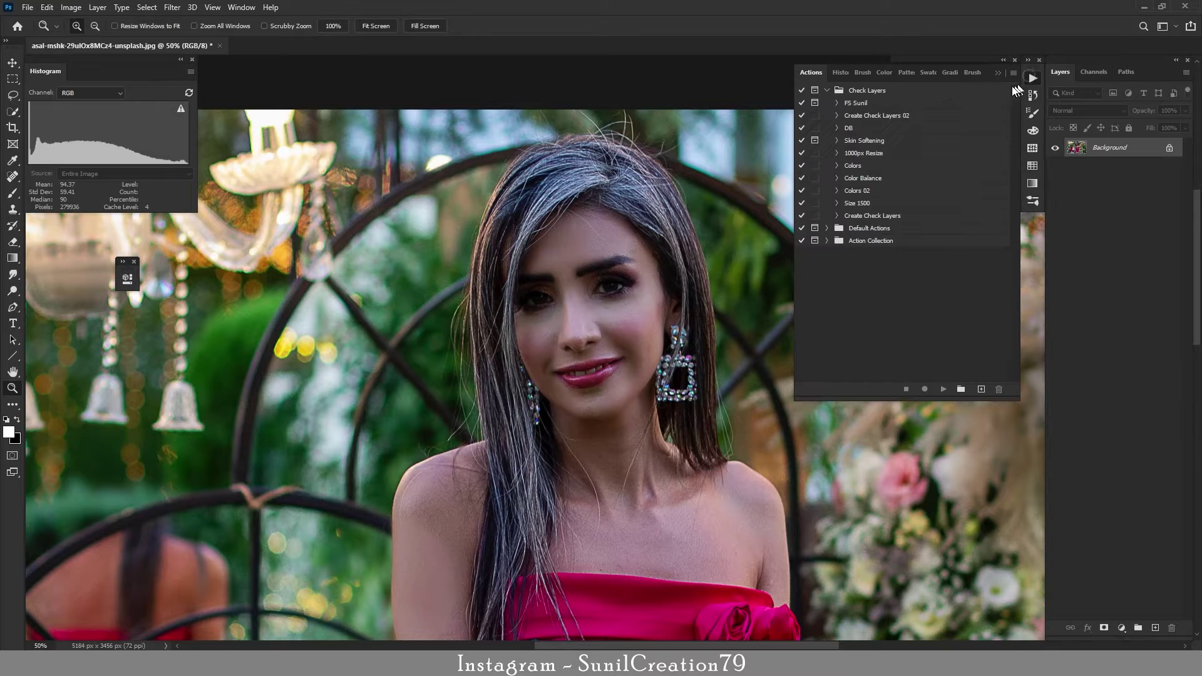
{"action": "left_click", "coordinate": [853, 119]}
{"action": "left_click", "coordinate": [942, 388]}
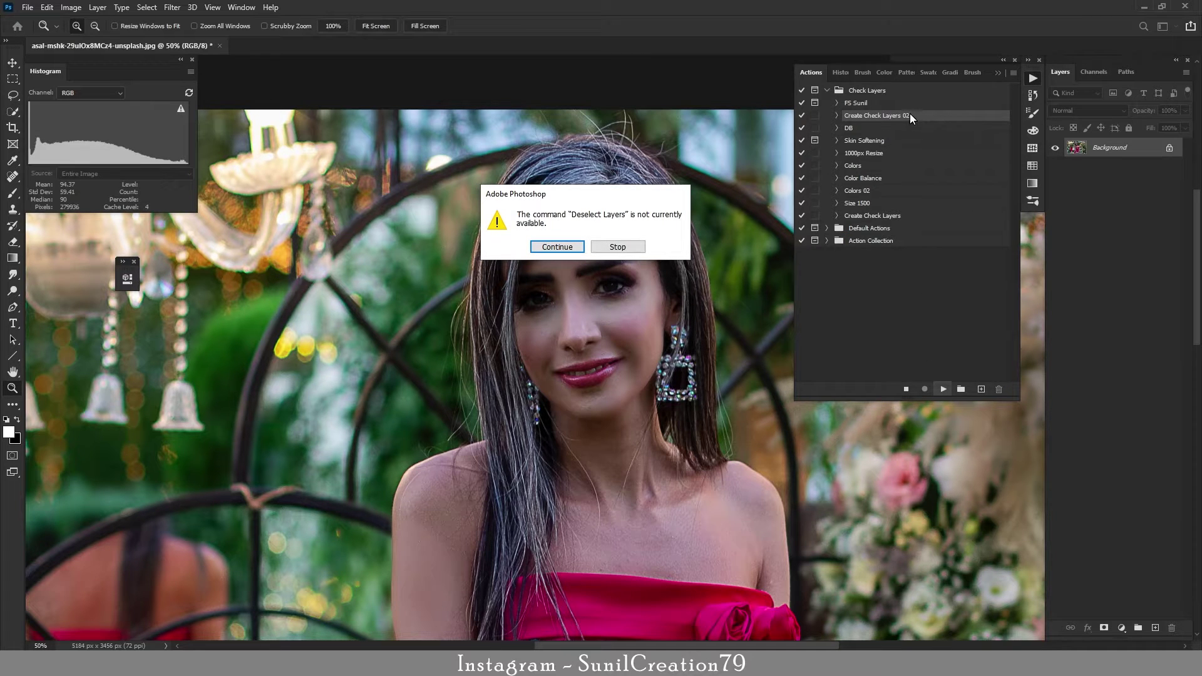
{"action": "key", "text": "Return"}
{"action": "key", "text": "Return"}
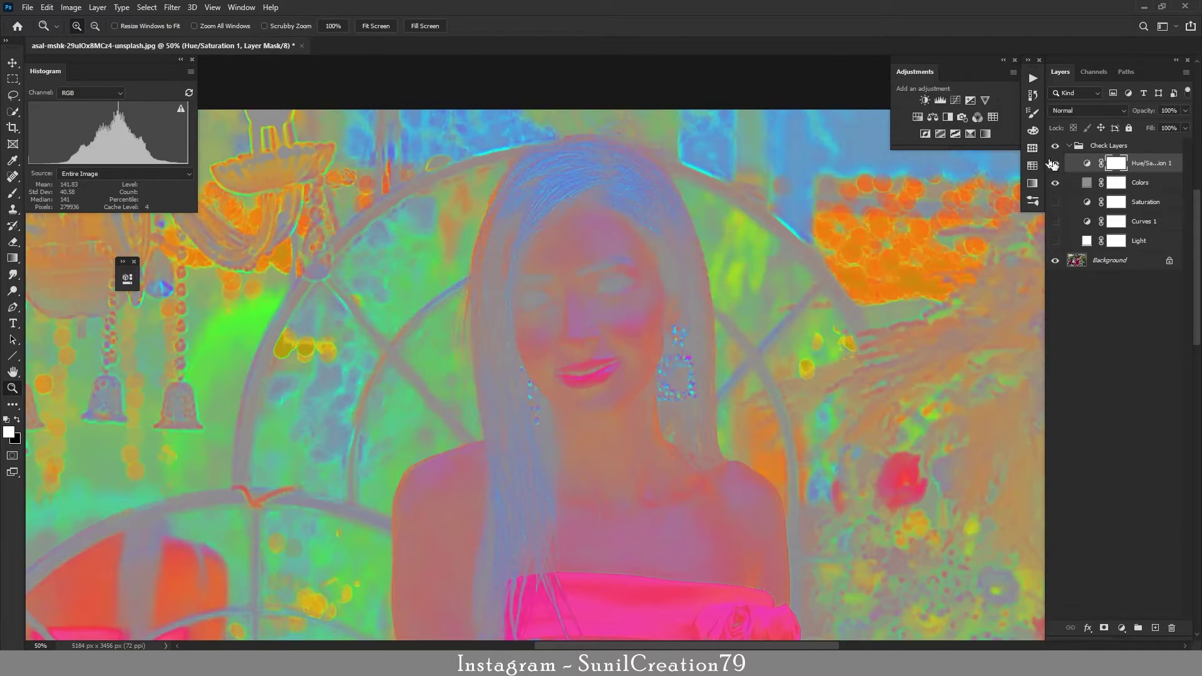
{"action": "left_click", "coordinate": [1055, 146]}
{"action": "left_click", "coordinate": [1106, 258]}
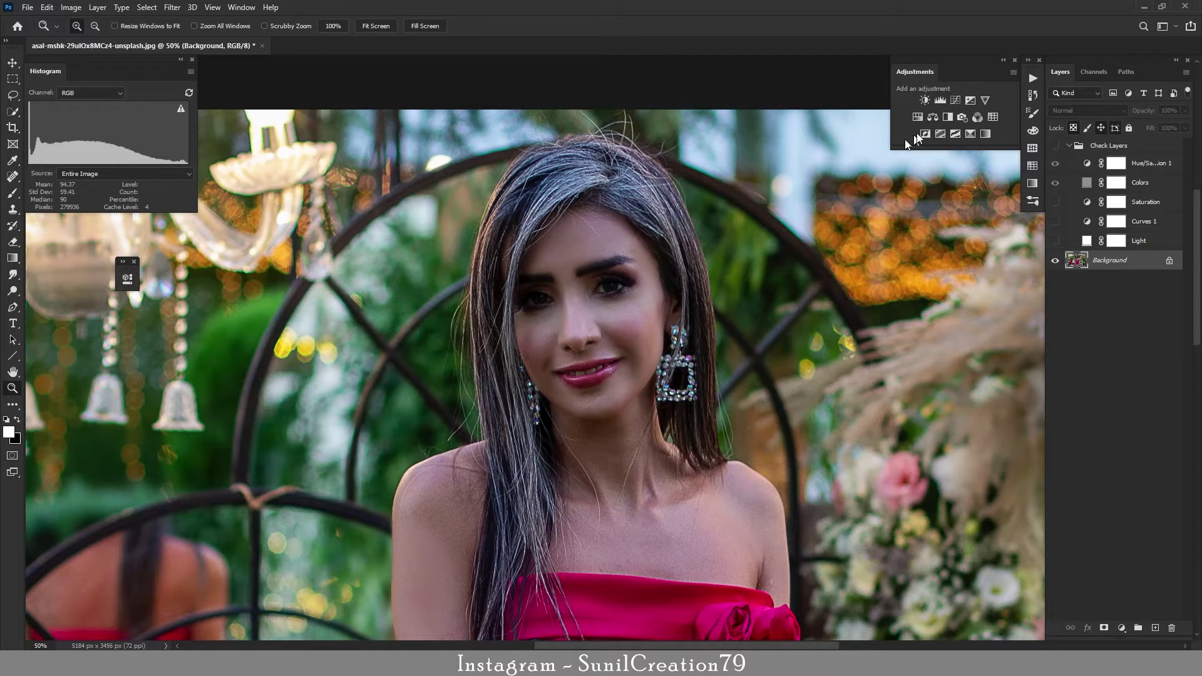
Run the DB action, hide the Light and DB layers, and duplicate Background
{"action": "left_click", "coordinate": [1032, 79]}
{"action": "left_click", "coordinate": [855, 129]}
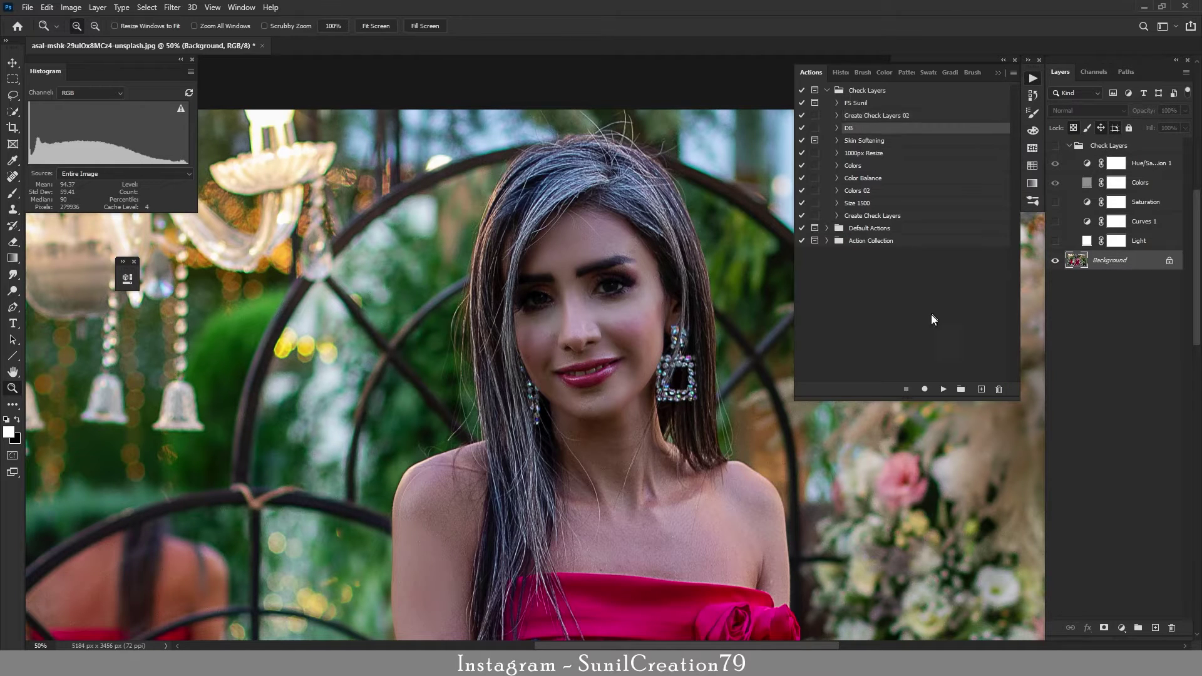
{"action": "left_click", "coordinate": [943, 389]}
{"action": "left_click", "coordinate": [997, 74]}
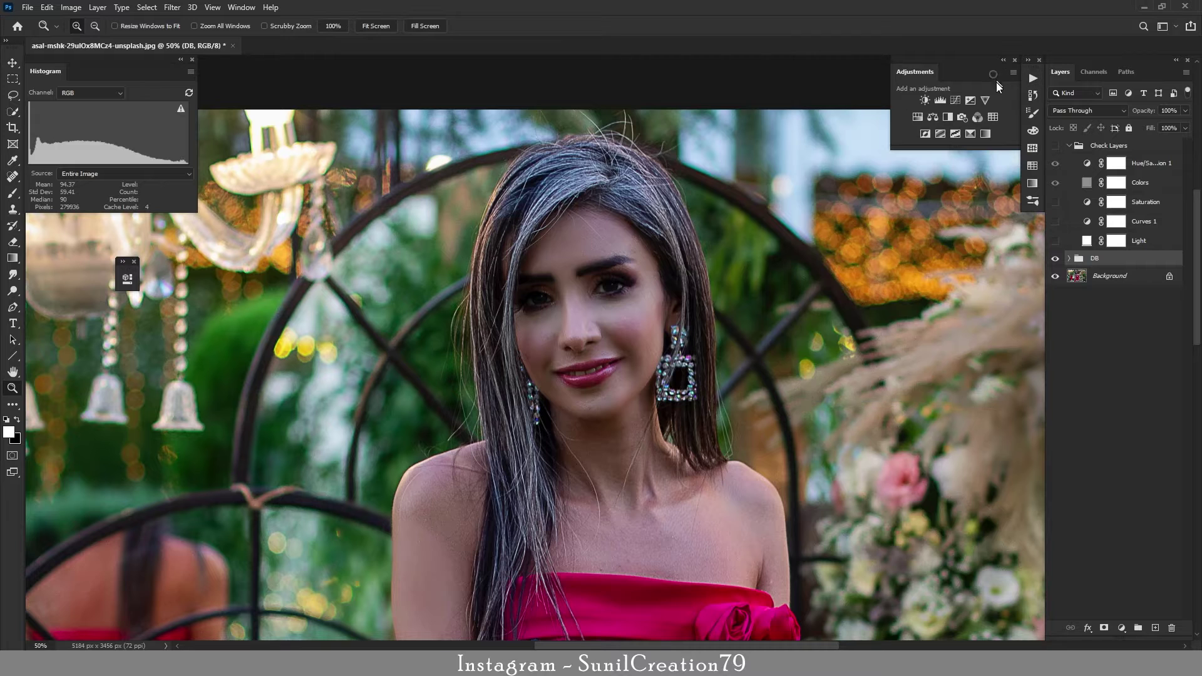
{"action": "left_click_drag", "start_coordinate": [1056, 232], "coordinate": [1055, 259]}
{"action": "left_click", "coordinate": [1103, 278]}
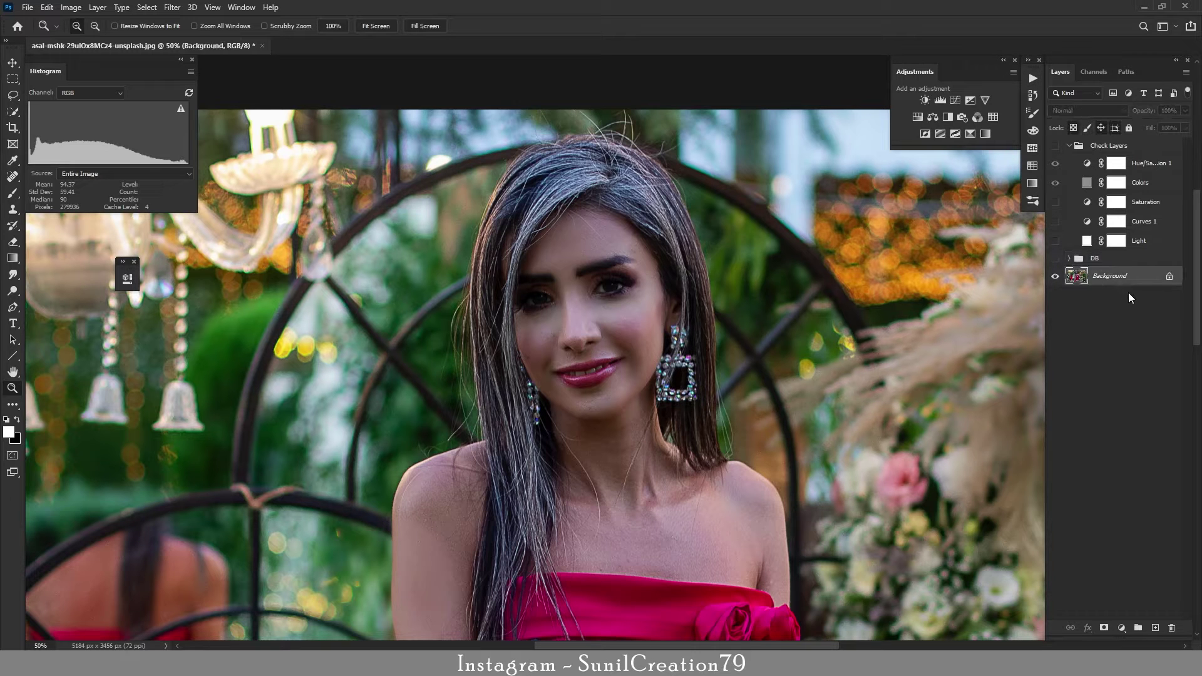
{"action": "key", "text": "ctrl+j"}
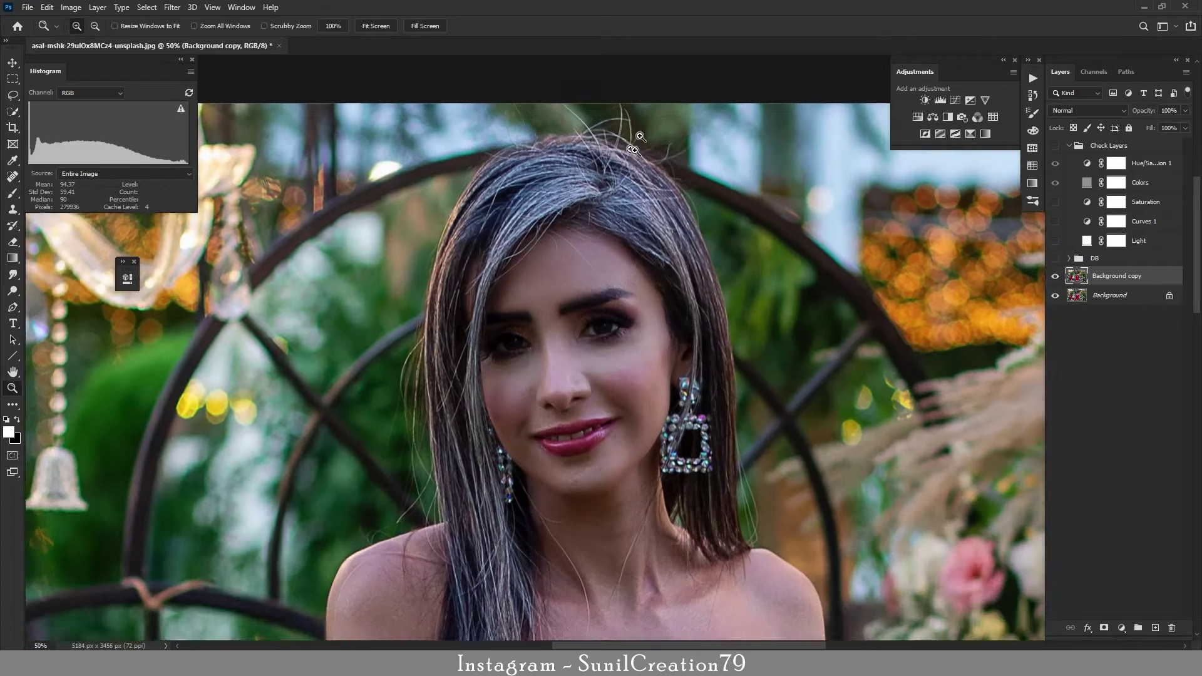
Set the Spot Healing Brush to Replace mode and heal stray hairs atop her head
{"action": "left_click", "coordinate": [635, 141]}
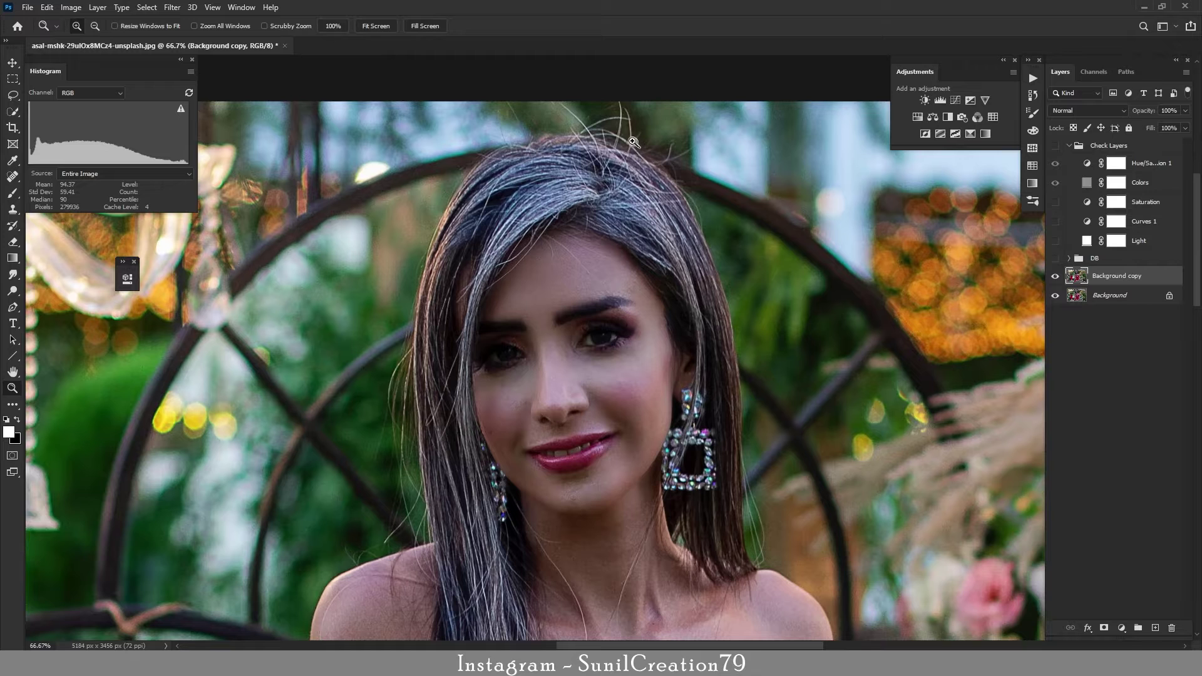
{"action": "left_click", "coordinate": [13, 178]}
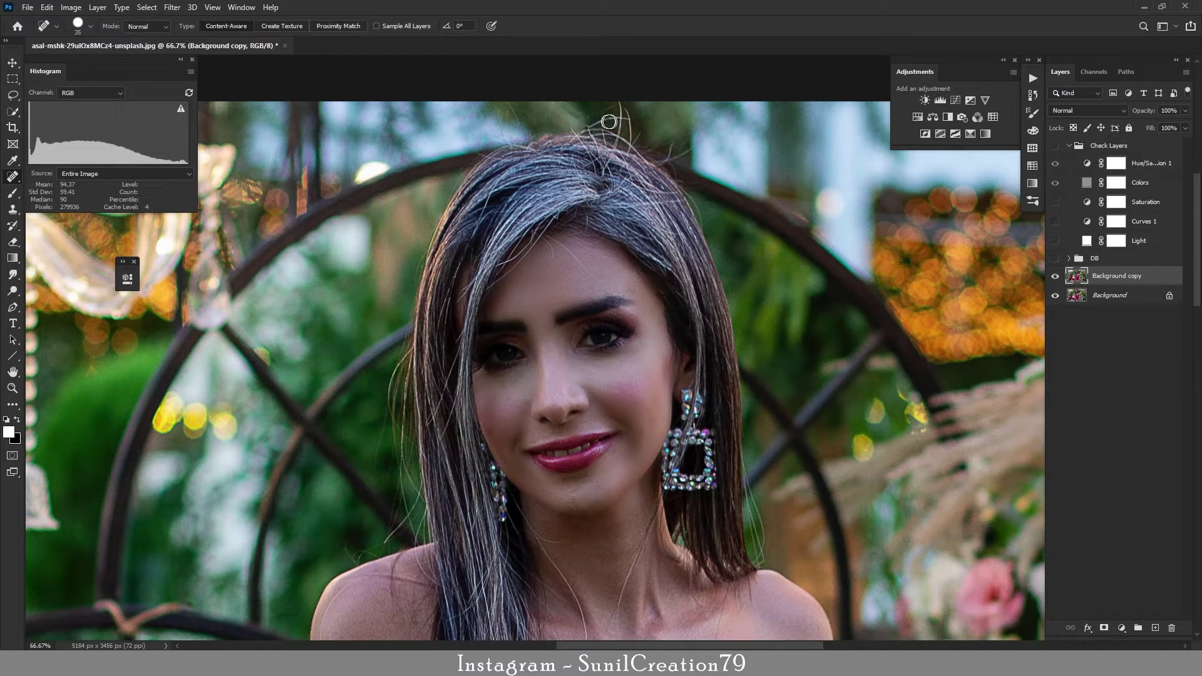
{"action": "left_click", "coordinate": [153, 27]}
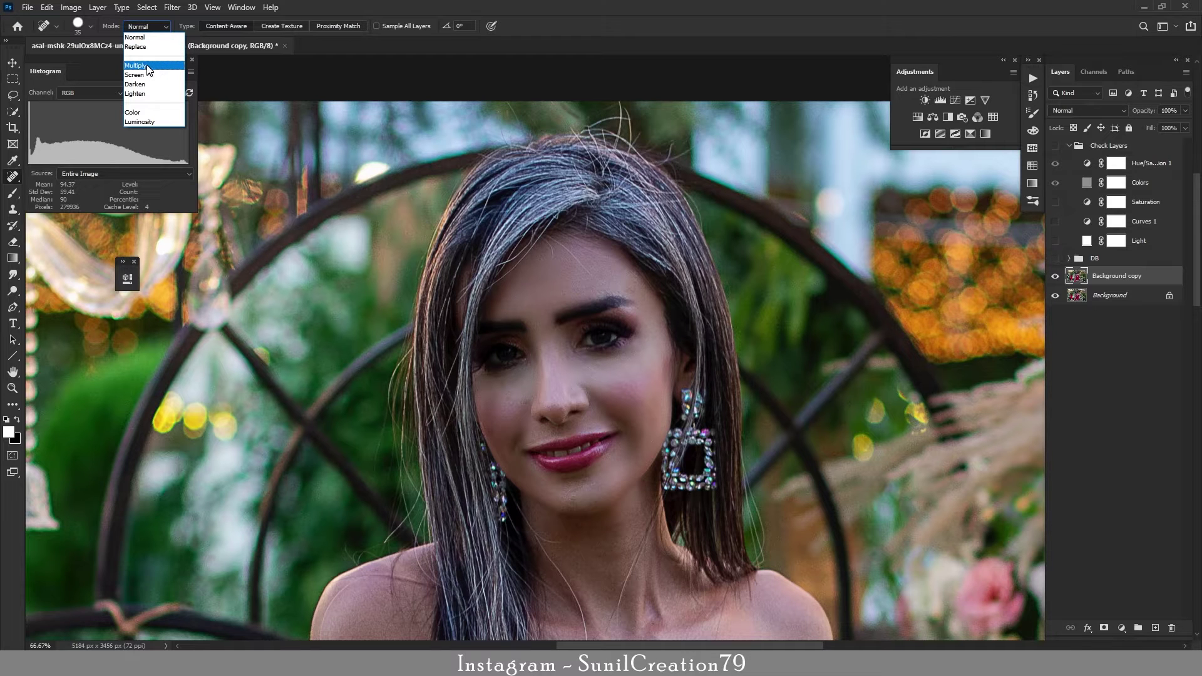
{"action": "left_click", "coordinate": [139, 46]}
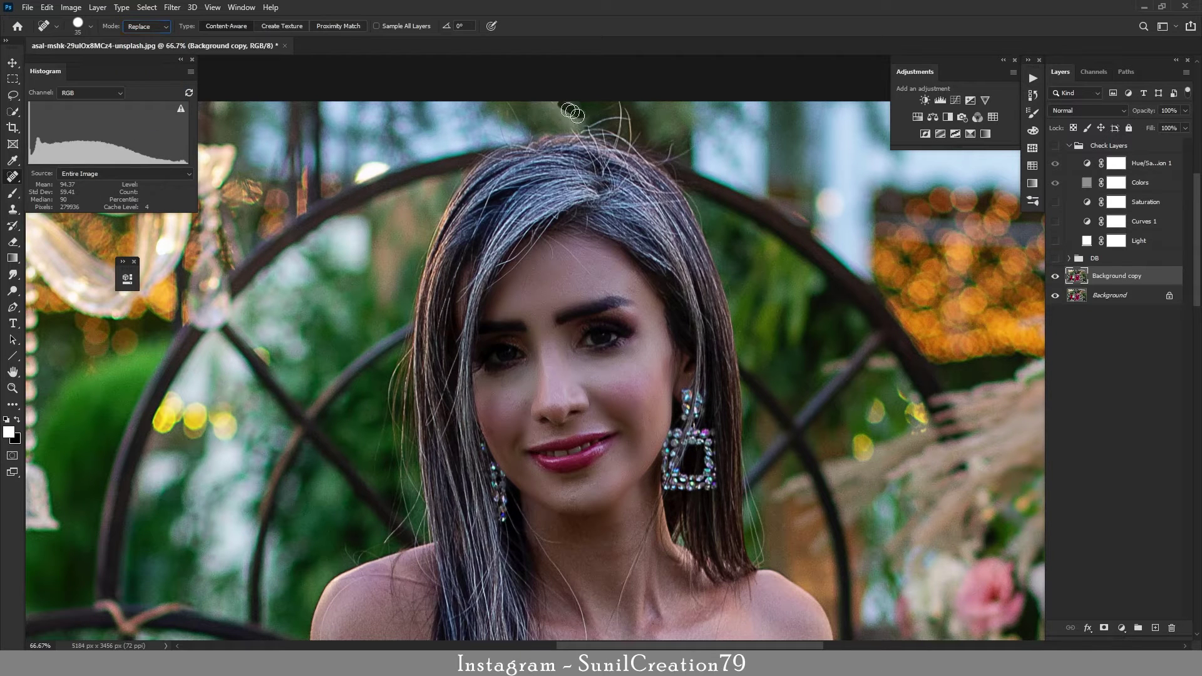
{"action": "left_click_drag", "start_coordinate": [572, 114], "coordinate": [569, 116]}
{"action": "left_click", "coordinate": [568, 120]}
Remove the flyaway hairs above and on both sides of her head
{"action": "mouse_move", "coordinate": [617, 104]}
{"action": "left_mouse_down"}
{"action": "mouse_move", "coordinate": [621, 144]}
{"action": "mouse_move", "coordinate": [585, 125]}
{"action": "mouse_move", "coordinate": [621, 111]}
{"action": "mouse_move", "coordinate": [553, 112]}
{"action": "mouse_move", "coordinate": [512, 117]}
{"action": "mouse_move", "coordinate": [501, 150]}
{"action": "left_mouse_up"}
{"action": "left_click_drag", "start_coordinate": [688, 136], "coordinate": [672, 169]}
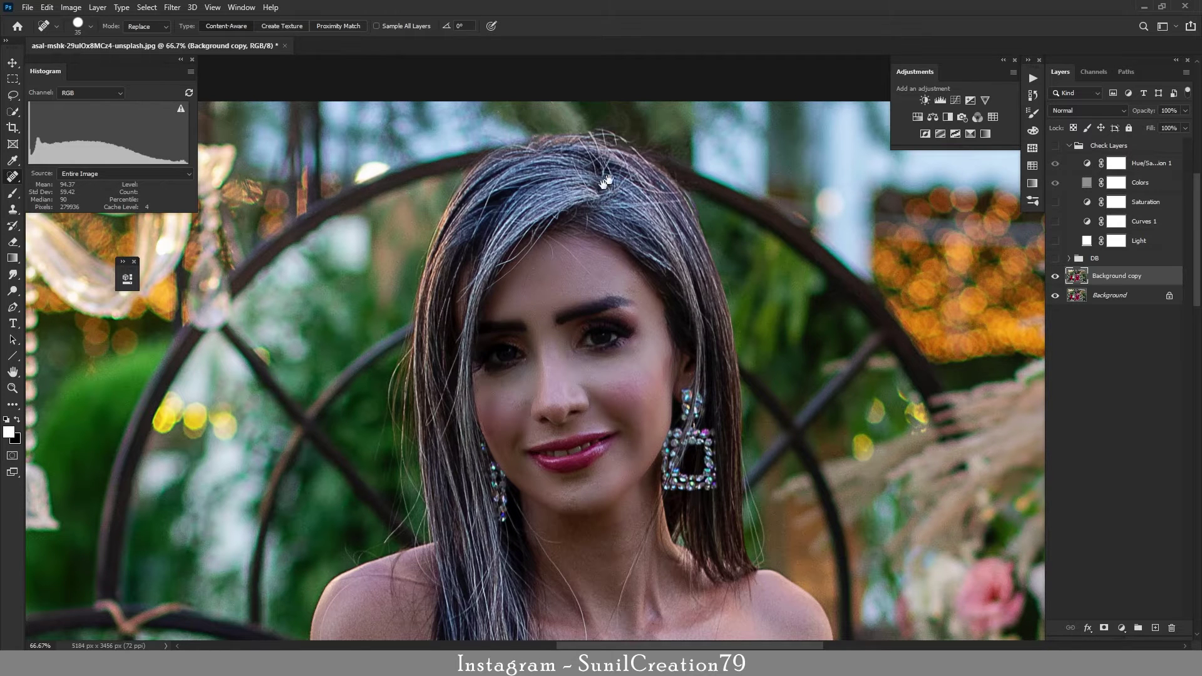
{"action": "scroll", "coordinate": [491, 247], "scroll_direction": "down", "scroll_amount": 5}
{"action": "left_click_drag", "start_coordinate": [492, 248], "coordinate": [457, 276]}
{"action": "left_click_drag", "start_coordinate": [482, 188], "coordinate": [463, 263]}
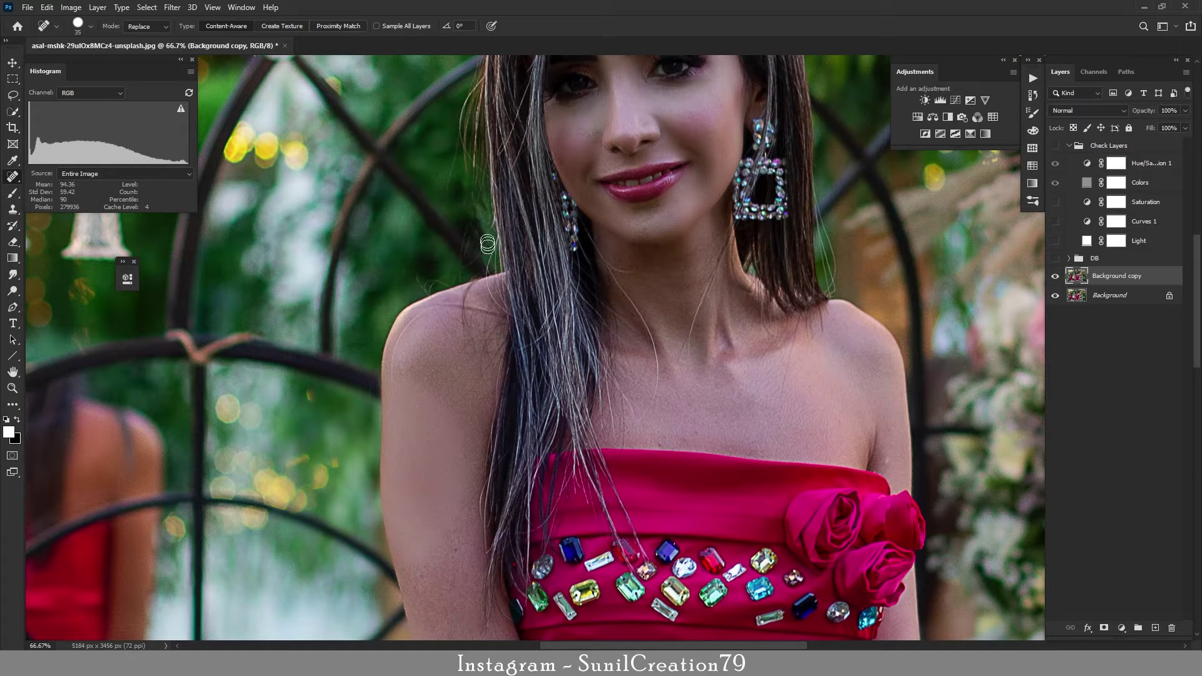
Heal the stray strands across her neck, collarbone, chest and shoulders
{"action": "mouse_move", "coordinate": [679, 375]}
{"action": "left_mouse_down"}
{"action": "mouse_move", "coordinate": [689, 269]}
{"action": "mouse_move", "coordinate": [716, 232]}
{"action": "mouse_move", "coordinate": [682, 359]}
{"action": "mouse_move", "coordinate": [600, 260]}
{"action": "left_mouse_up"}
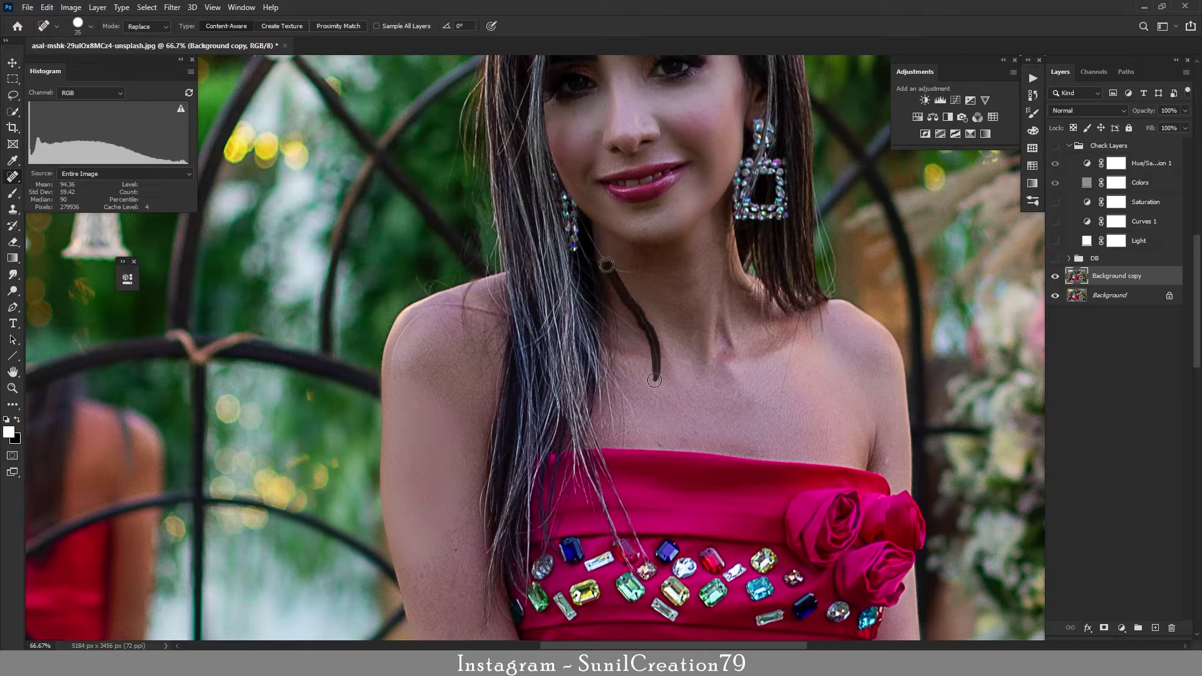
{"action": "mouse_move", "coordinate": [651, 379]}
{"action": "left_mouse_down"}
{"action": "mouse_move", "coordinate": [640, 424]}
{"action": "mouse_move", "coordinate": [618, 395]}
{"action": "left_mouse_up"}
{"action": "left_click_drag", "start_coordinate": [779, 409], "coordinate": [792, 319]}
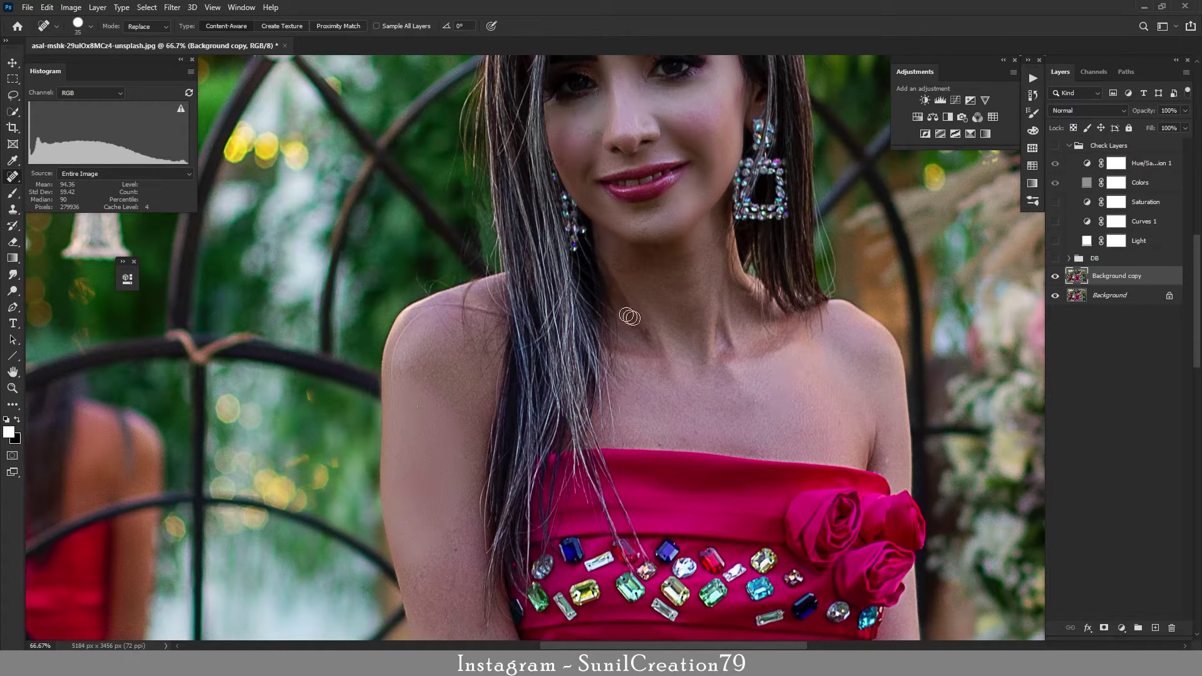
{"action": "left_click_drag", "start_coordinate": [654, 341], "coordinate": [605, 261]}
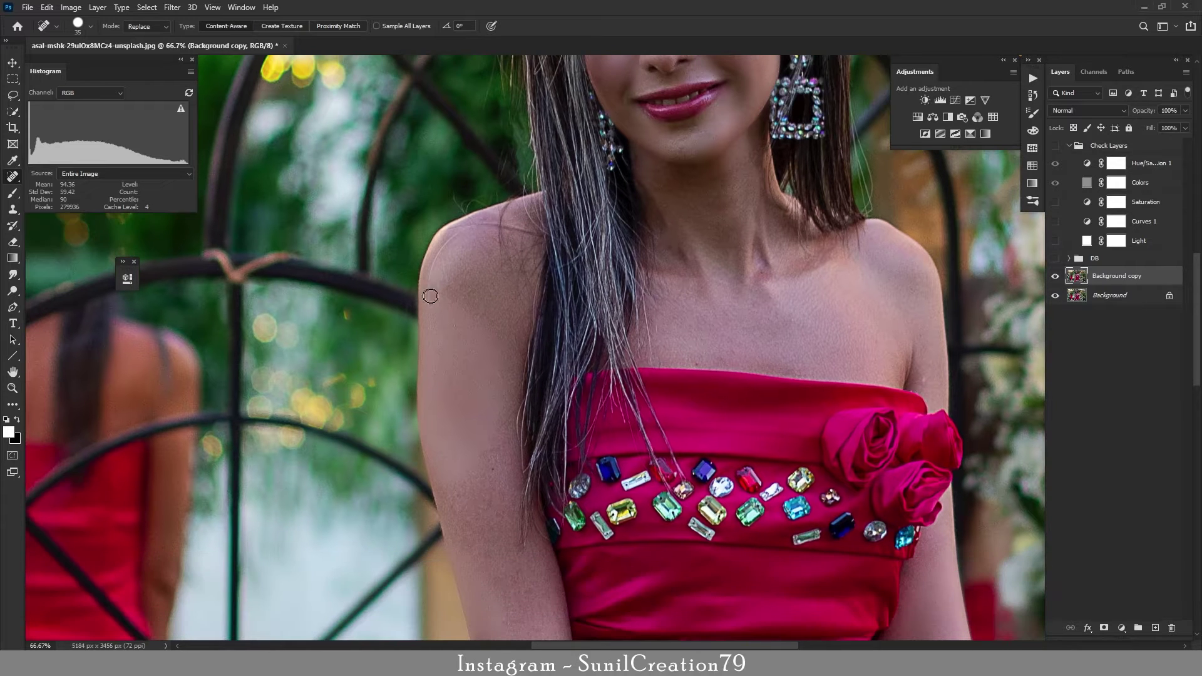
{"action": "left_click_drag", "start_coordinate": [432, 294], "coordinate": [479, 222]}
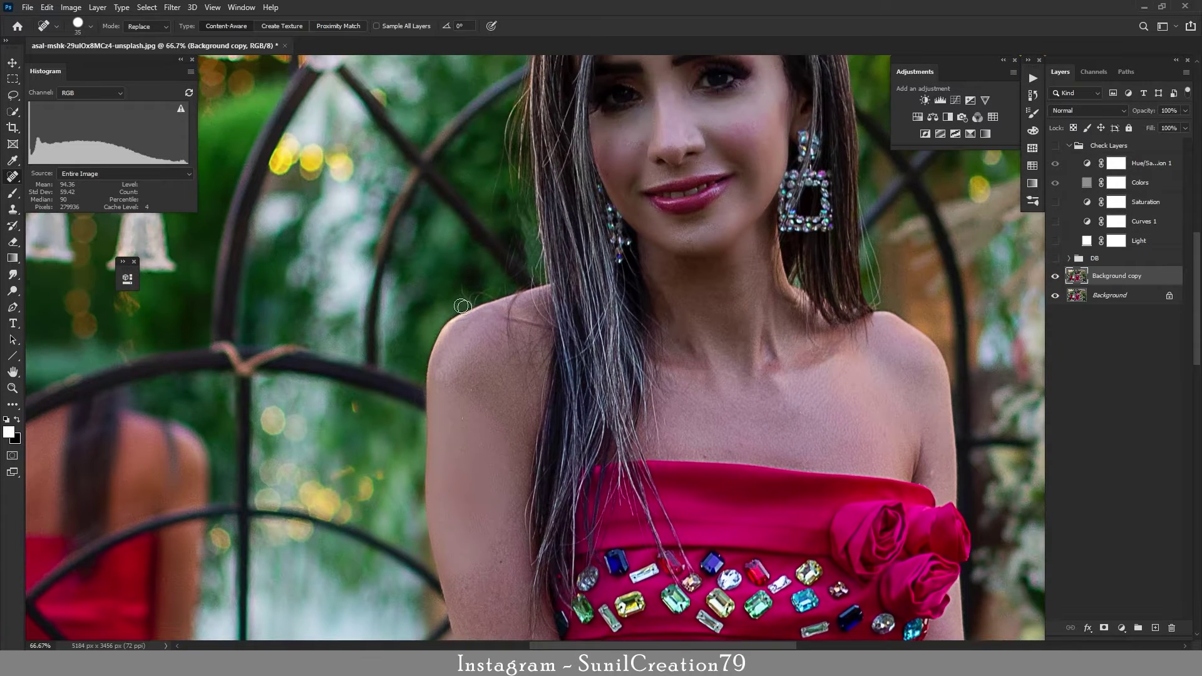
{"action": "mouse_move", "coordinate": [462, 306]}
{"action": "left_mouse_down"}
{"action": "mouse_move", "coordinate": [494, 282]}
{"action": "mouse_move", "coordinate": [494, 157]}
{"action": "left_mouse_up"}
{"action": "left_click_drag", "start_coordinate": [887, 277], "coordinate": [751, 427]}
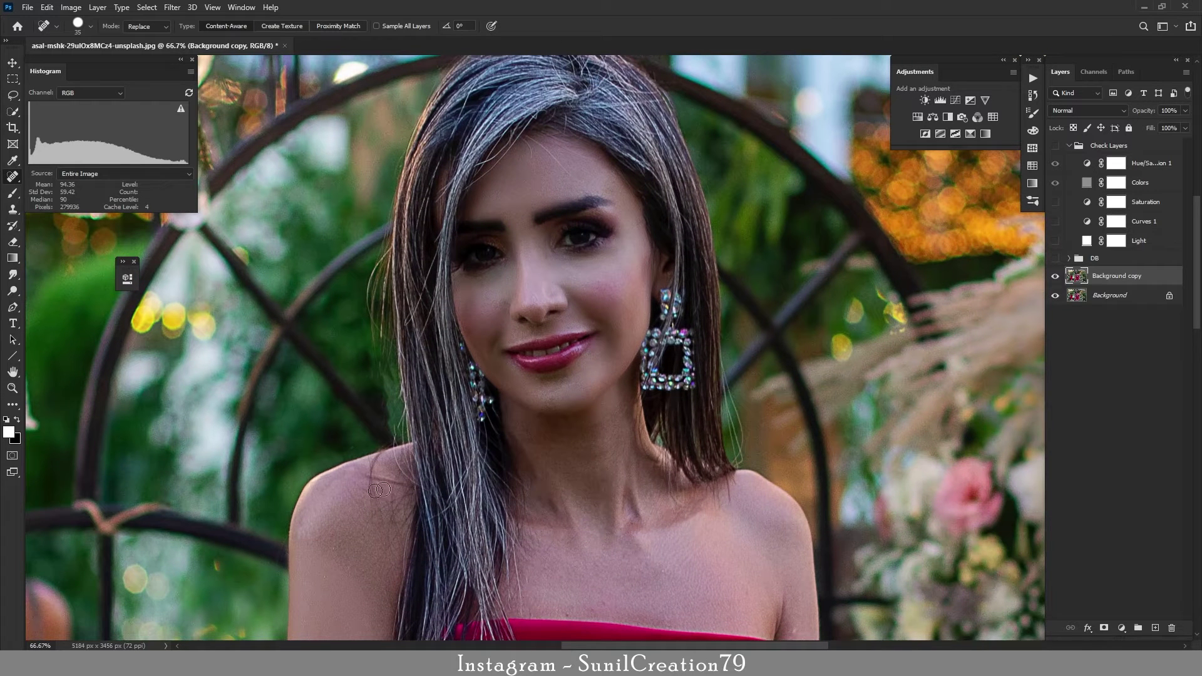
{"action": "left_click_drag", "start_coordinate": [727, 383], "coordinate": [745, 444]}
Zoom to 50%, add two layer copies, hide Background copy 3 and select copy 2
{"action": "key", "text": "z"}
{"action": "left_click", "coordinate": [651, 320], "text": "alt"}
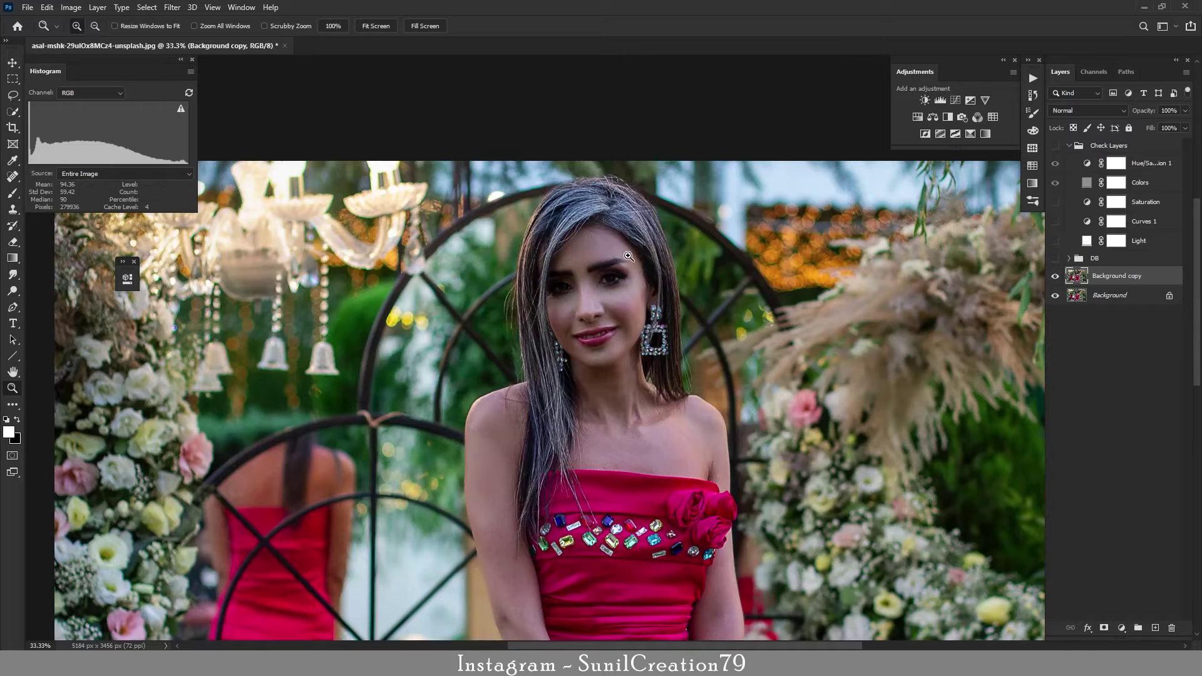
{"action": "left_click", "coordinate": [602, 272], "text": "alt"}
{"action": "left_click", "coordinate": [633, 211]}
{"action": "left_click", "coordinate": [624, 167]}
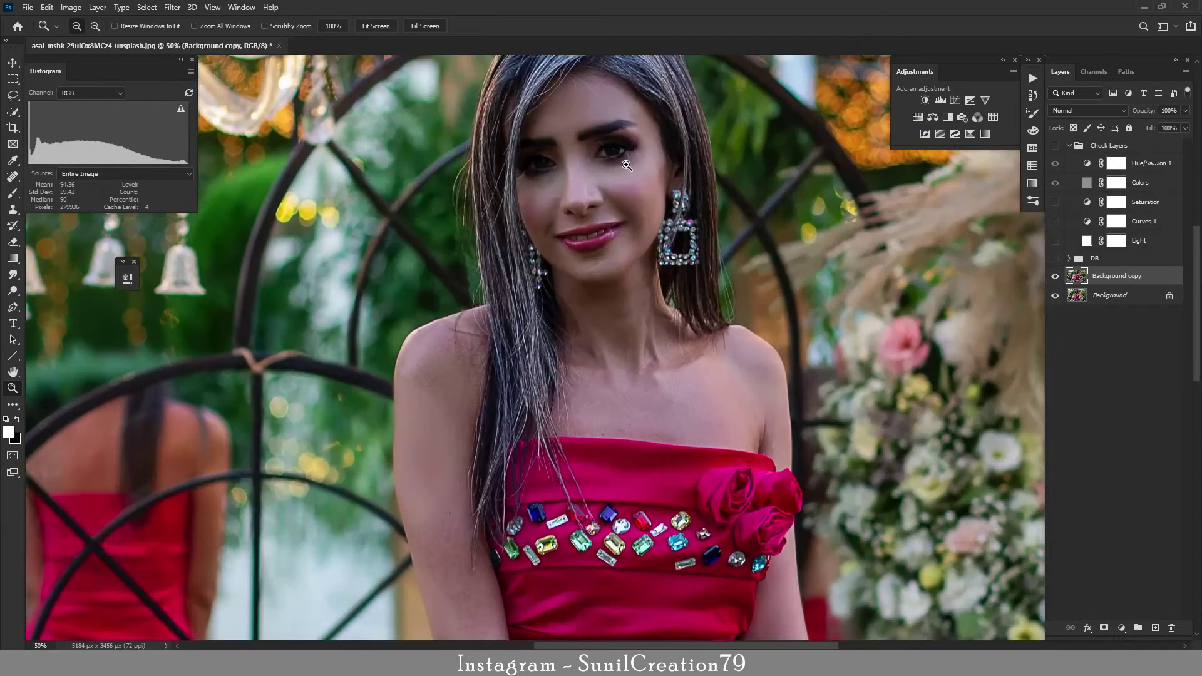
{"action": "key", "text": "ctrl+j"}
{"action": "key", "text": "ctrl+j"}
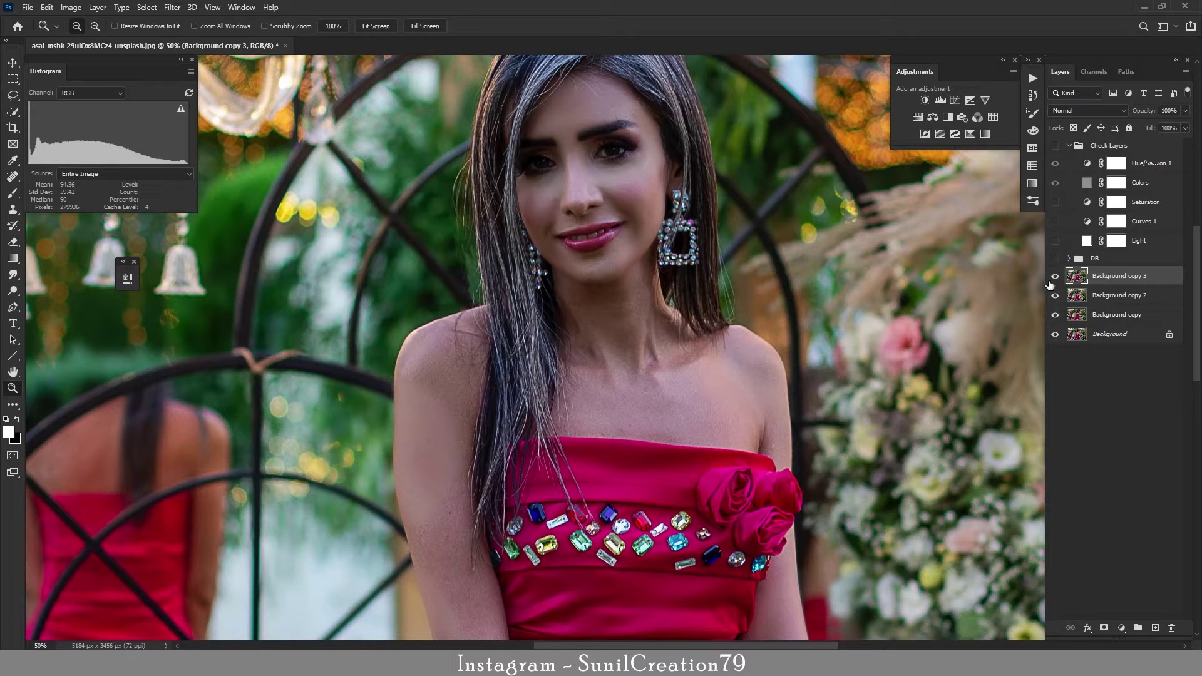
{"action": "left_click", "coordinate": [1055, 276]}
{"action": "left_click", "coordinate": [1132, 297]}
{"action": "left_click", "coordinate": [171, 8]}
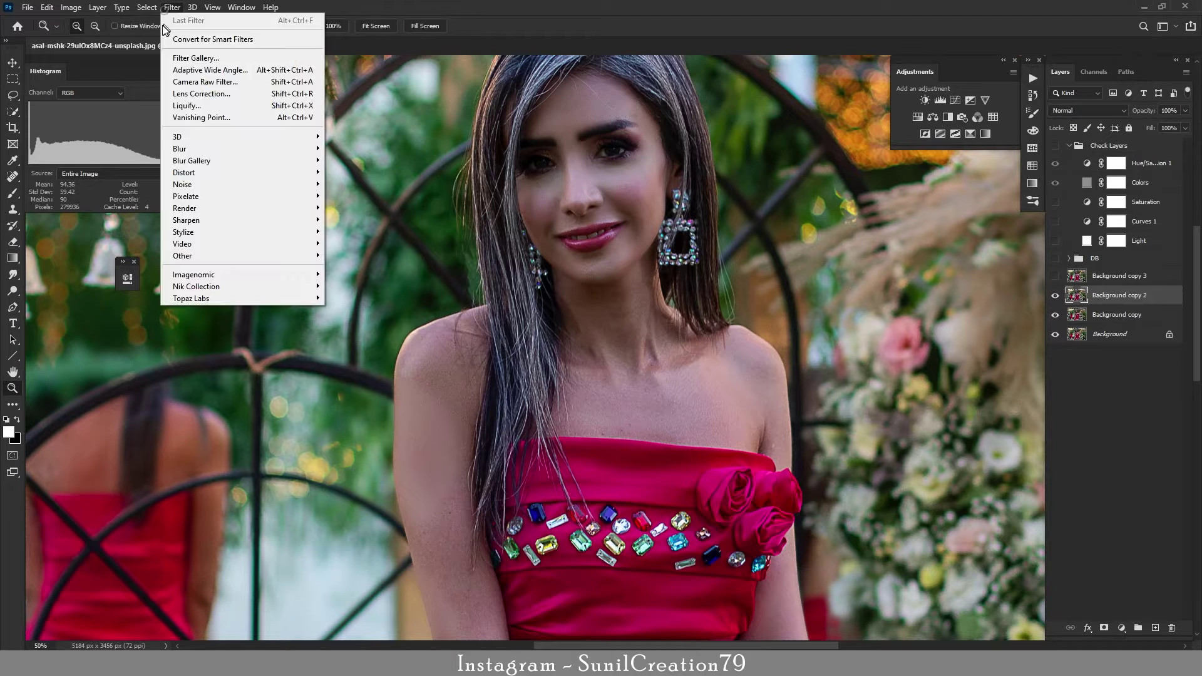
{"action": "mouse_move", "coordinate": [181, 149]}
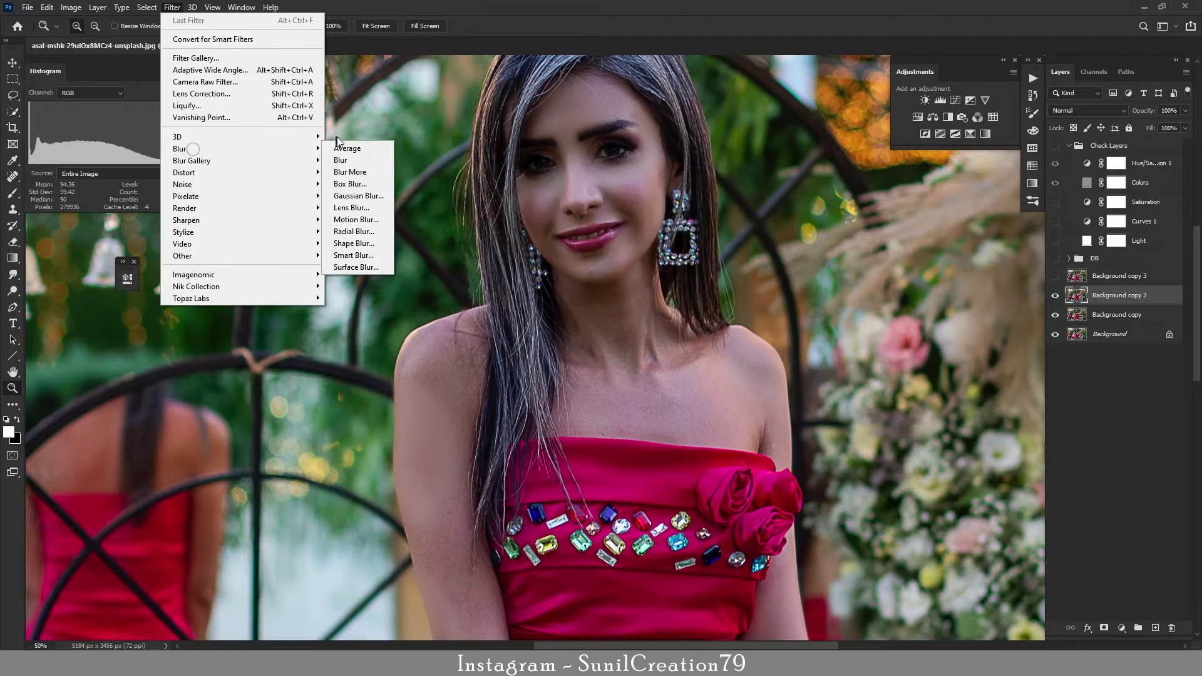
Apply a Gaussian Blur with a 12.5-pixel radius to Background copy 2
{"action": "left_click", "coordinate": [354, 197]}
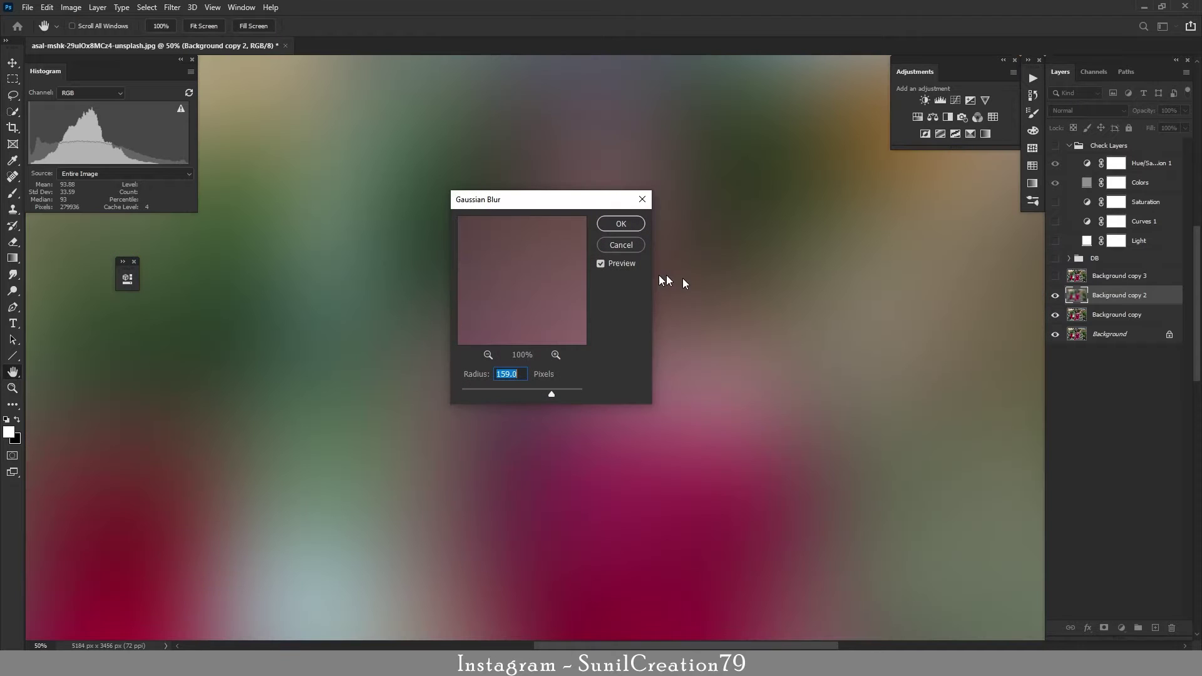
{"action": "left_click", "coordinate": [485, 395]}
{"action": "left_click_drag", "start_coordinate": [531, 206], "coordinate": [196, 217]}
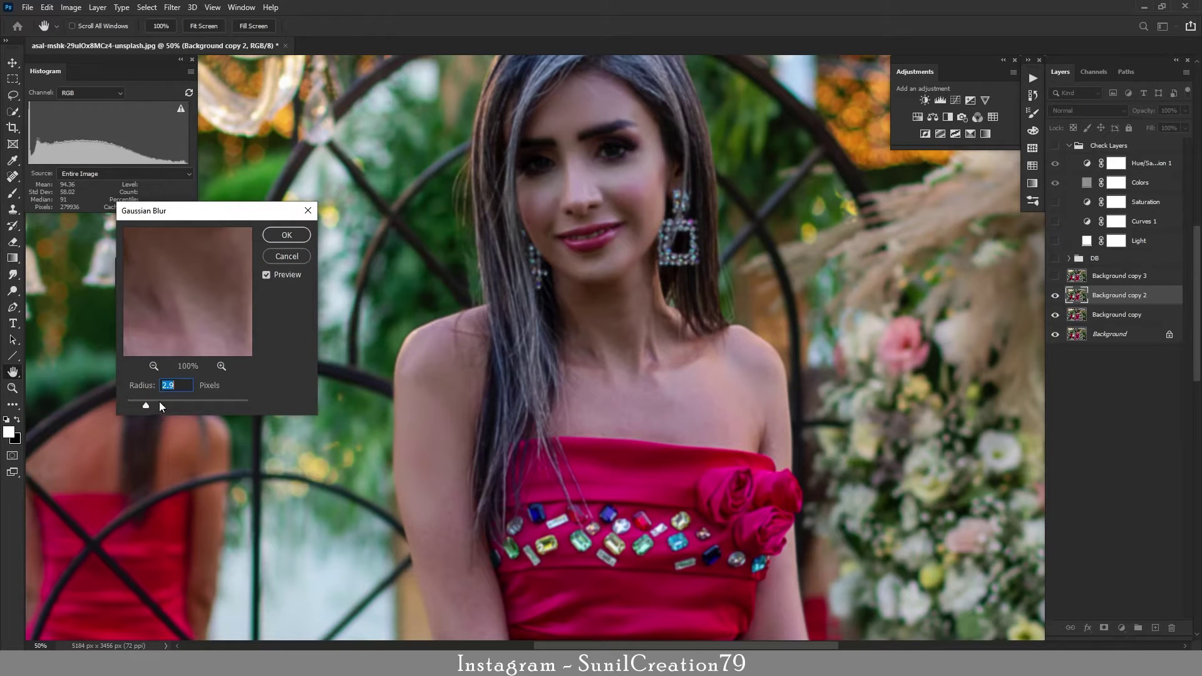
{"action": "left_click_drag", "start_coordinate": [160, 405], "coordinate": [176, 405]}
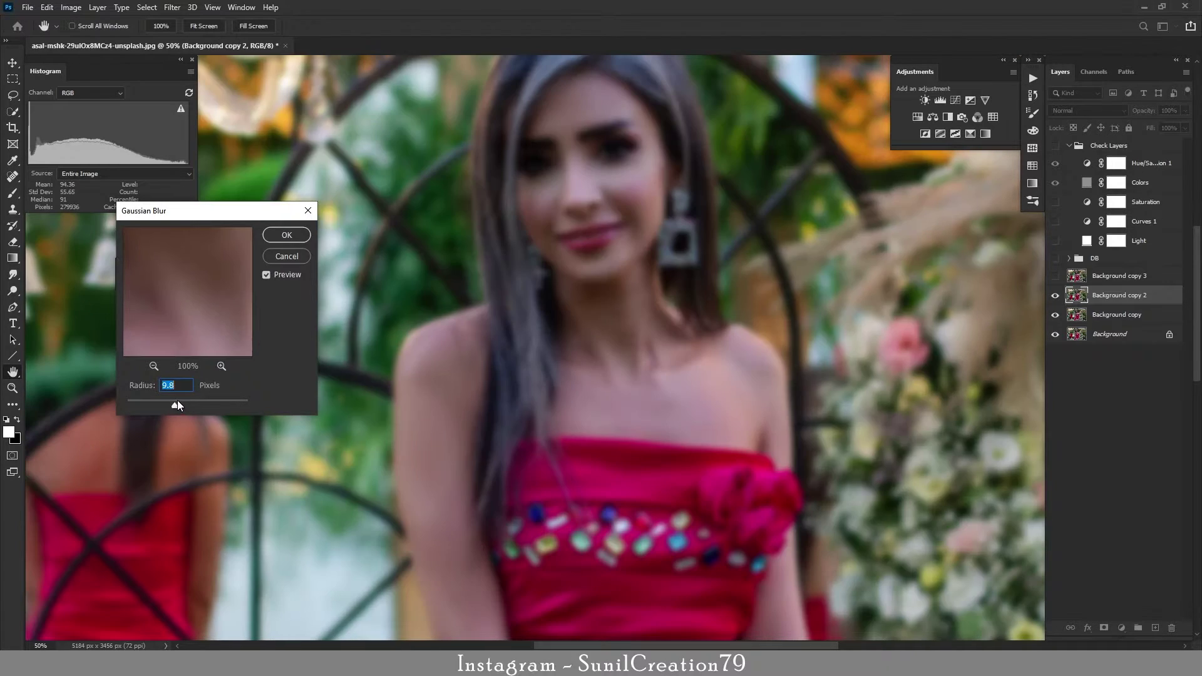
{"action": "left_click_drag", "start_coordinate": [178, 401], "coordinate": [177, 404]}
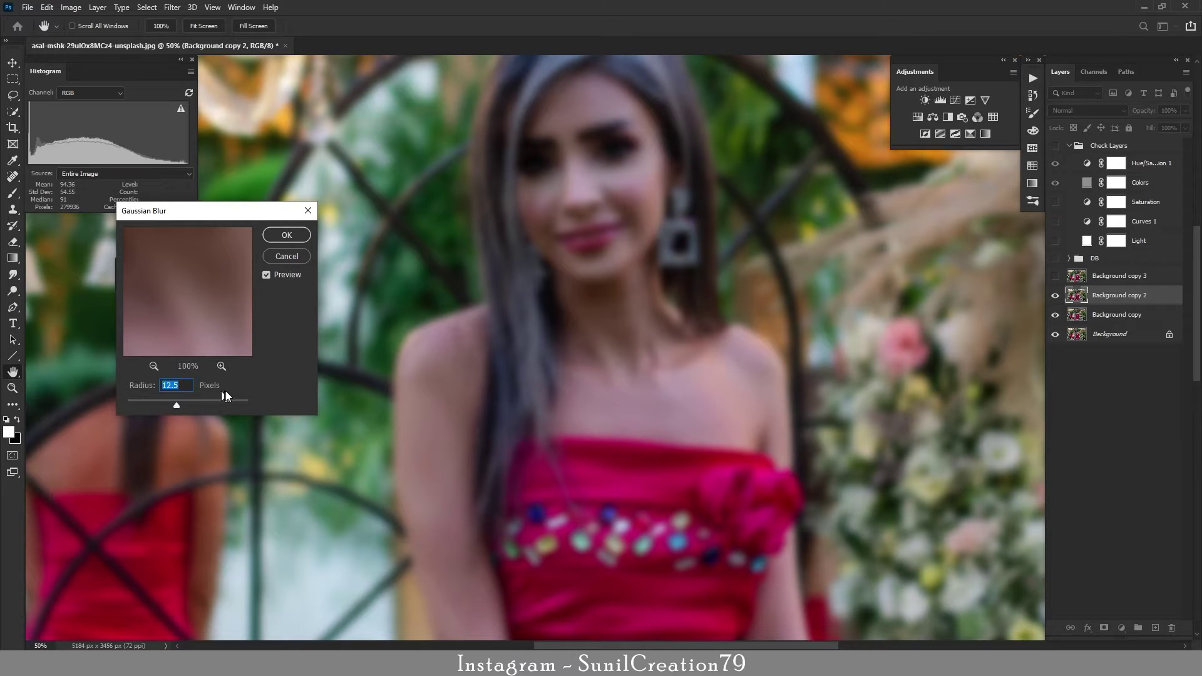
{"action": "left_click", "coordinate": [285, 235]}
Show Background copy 3, then rename copy 2 to 'Colors' and copy 3 to 'Texture'
{"action": "key", "text": "z"}
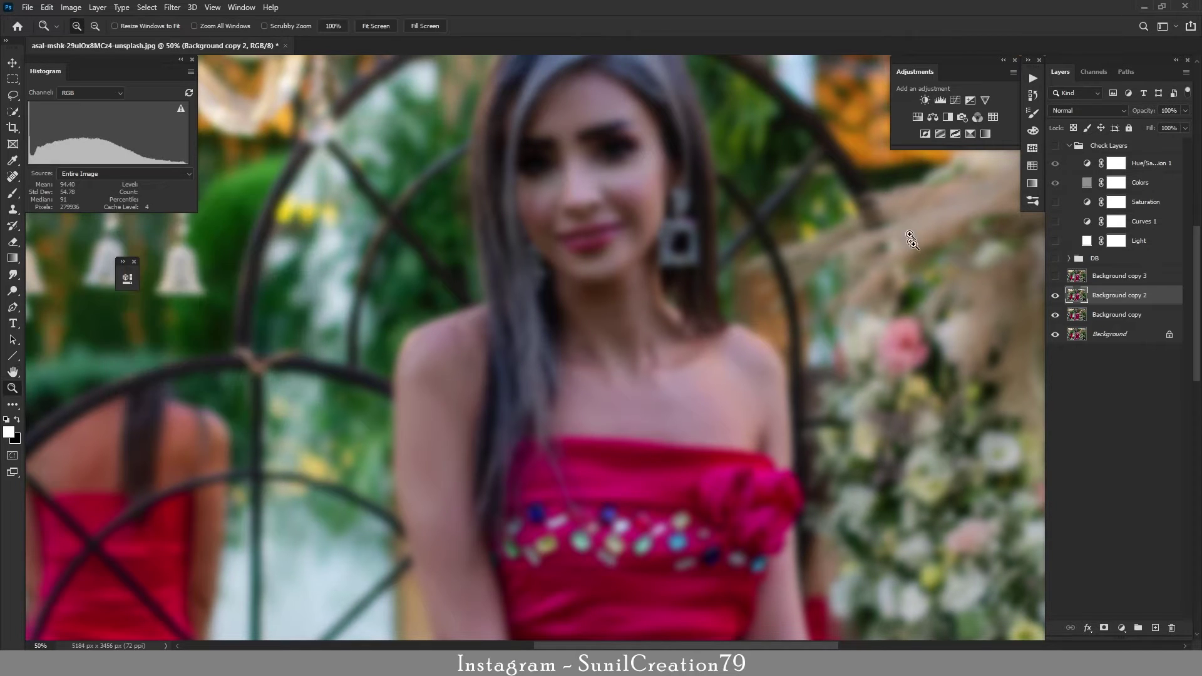
{"action": "left_click", "coordinate": [1054, 275]}
{"action": "double_click", "coordinate": [1121, 295]}
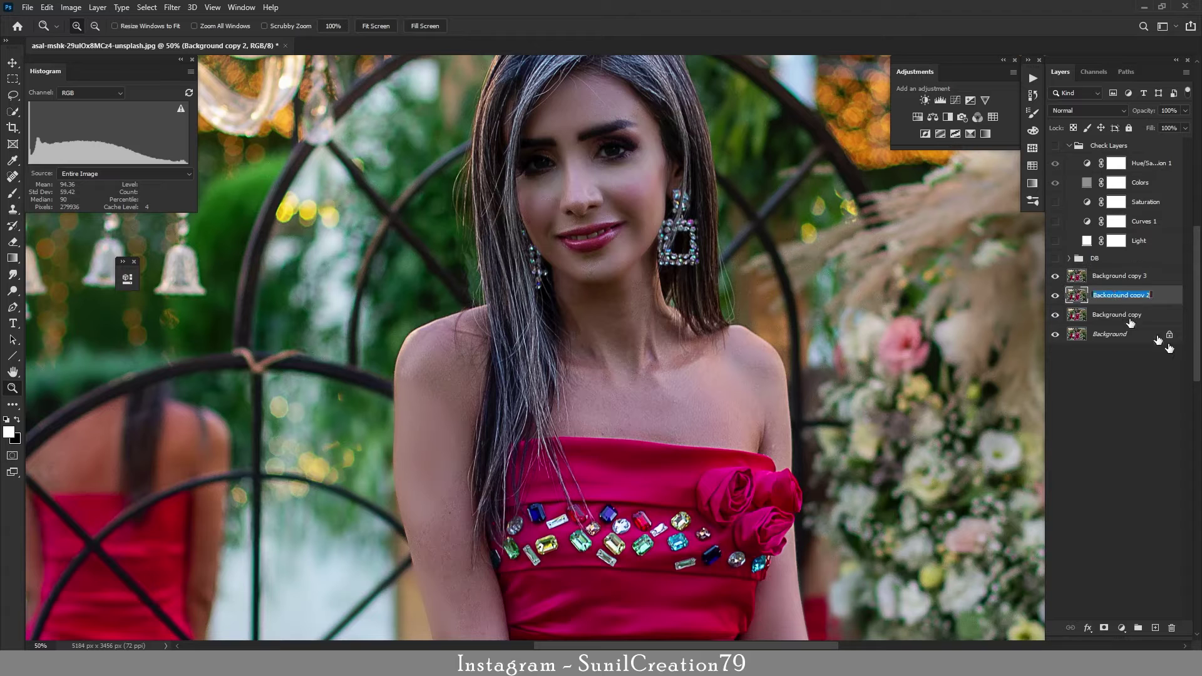
{"action": "type", "text": "Colors"}
{"action": "key", "text": "Return"}
{"action": "double_click", "coordinate": [1105, 276]}
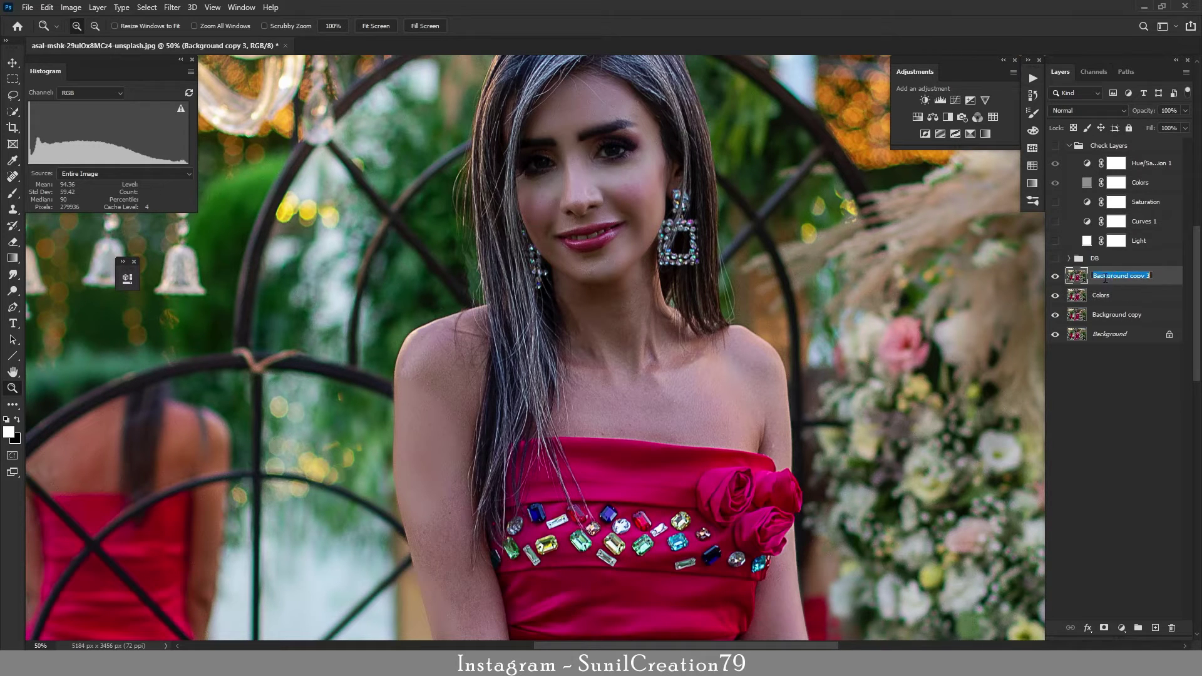
{"action": "type", "text": "Texture"}
{"action": "key", "text": "Return"}
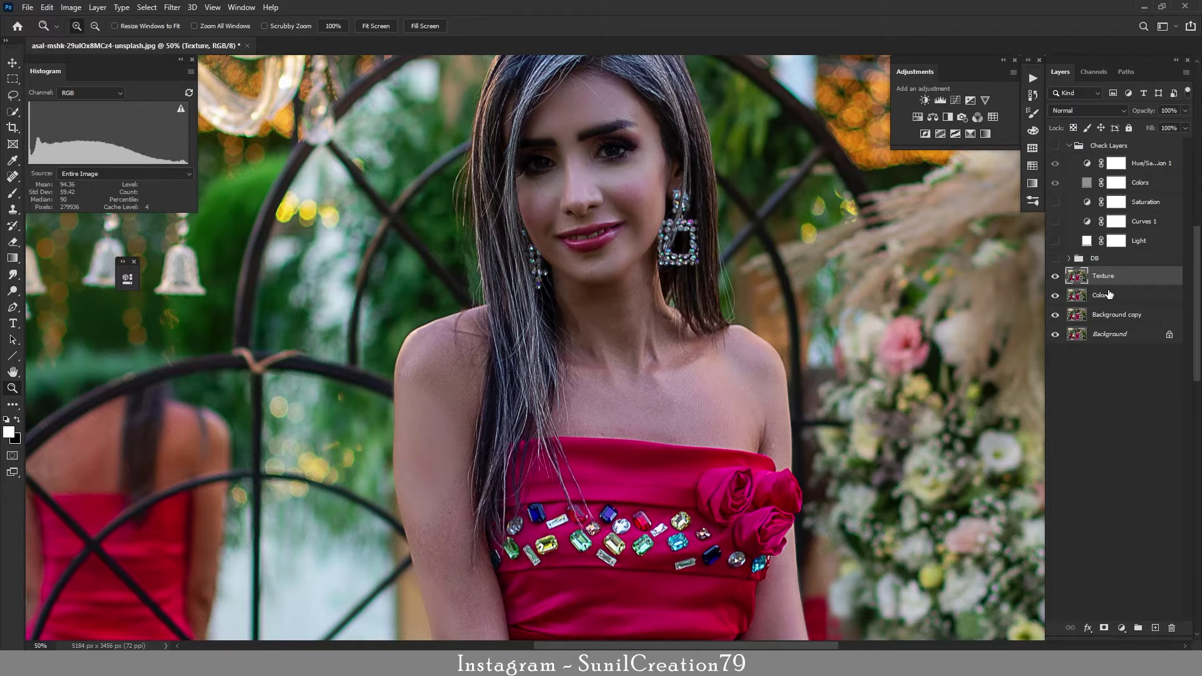
Apply Image onto Texture with the Colors layer as source and Subtract blending
{"action": "left_click", "coordinate": [71, 8]}
{"action": "left_click", "coordinate": [94, 191]}
{"action": "left_click", "coordinate": [585, 187]}
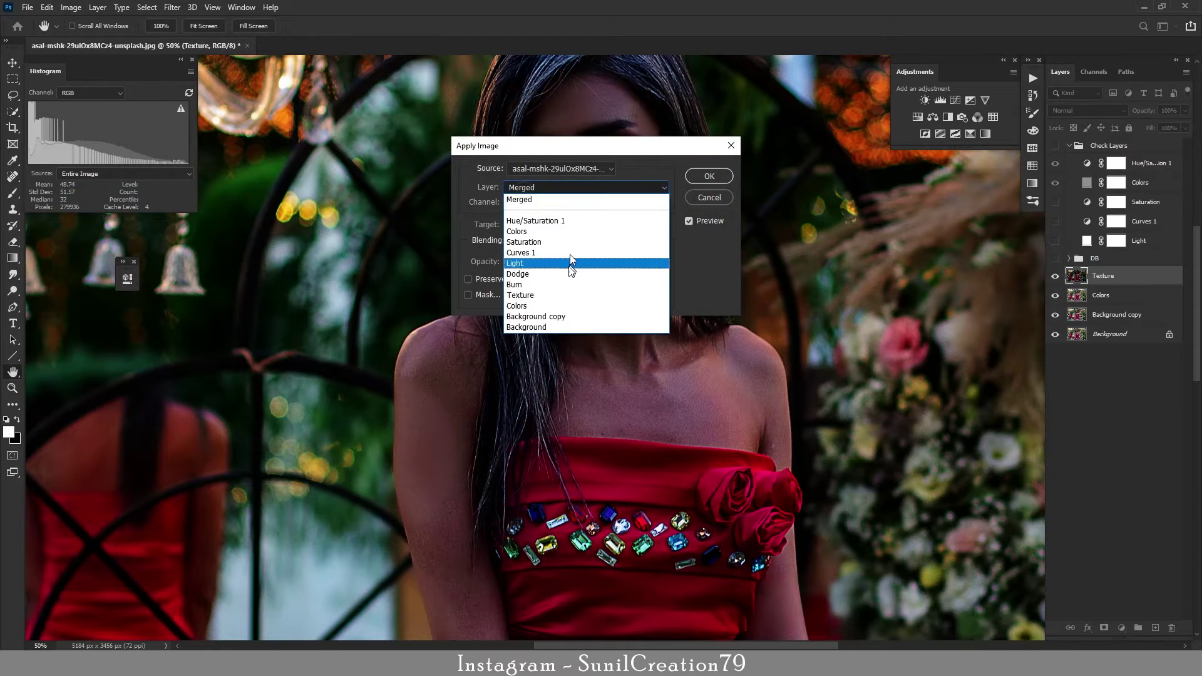
{"action": "left_click", "coordinate": [564, 305]}
{"action": "left_click", "coordinate": [551, 240]}
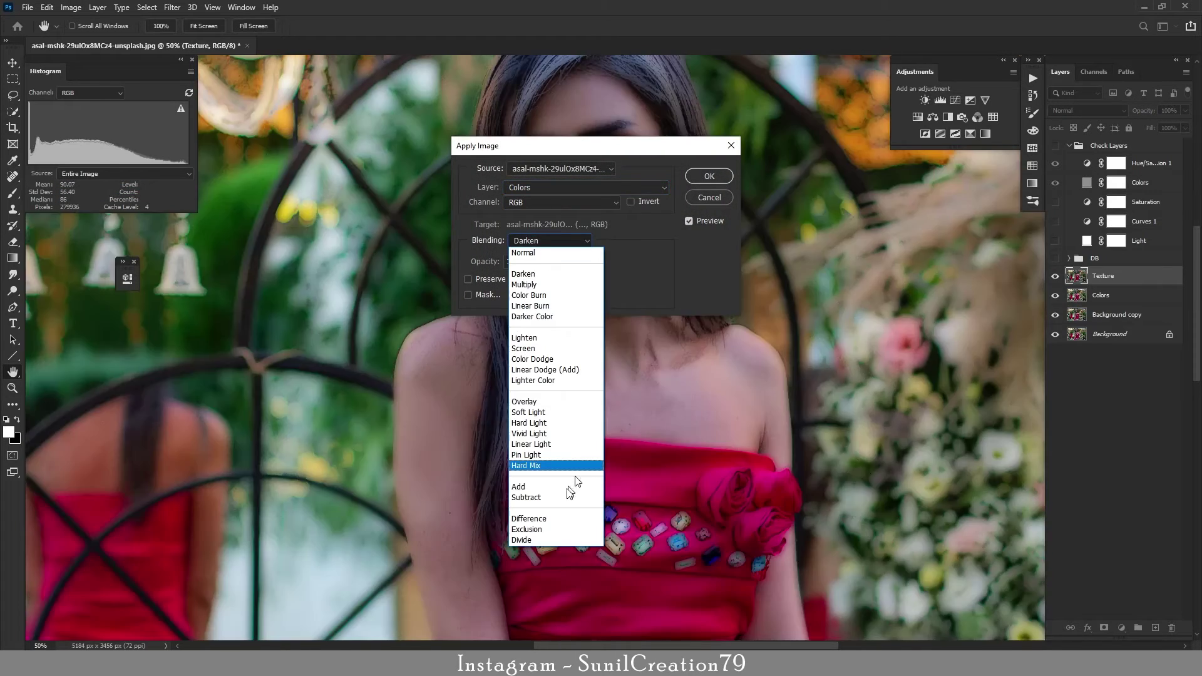
{"action": "left_click", "coordinate": [570, 494]}
{"action": "key", "text": "Return"}
Set the Texture layer's blend mode to Linear Light
{"action": "left_click", "coordinate": [1057, 111]}
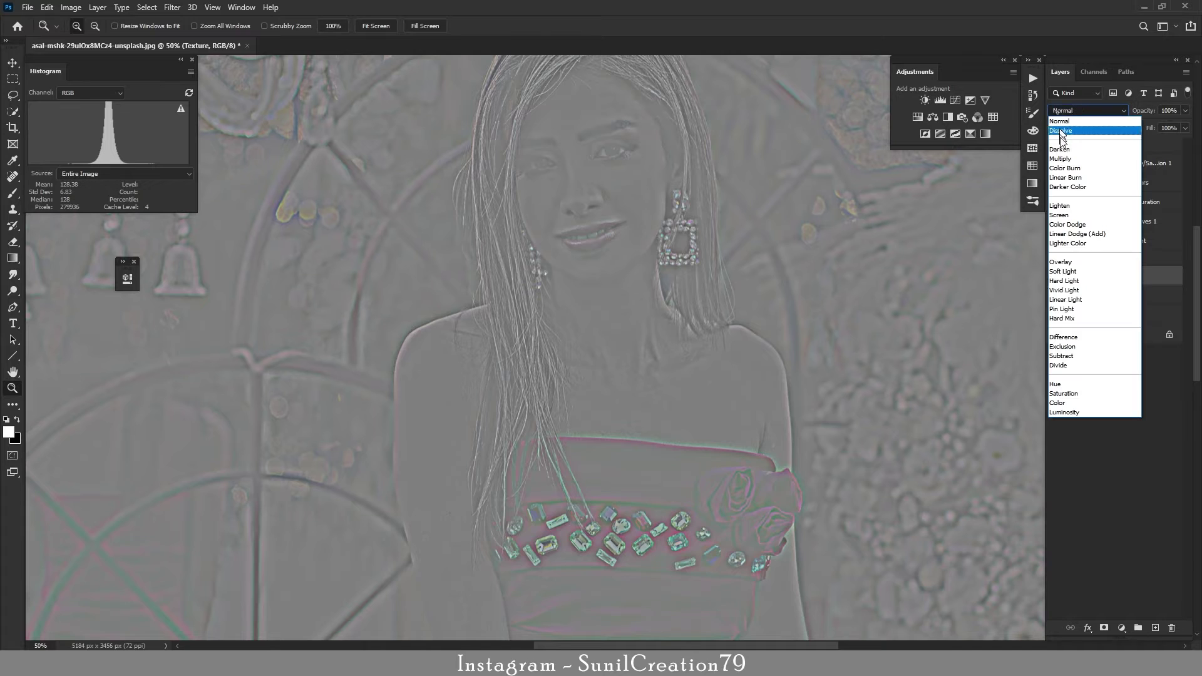
{"action": "left_click", "coordinate": [1064, 300]}
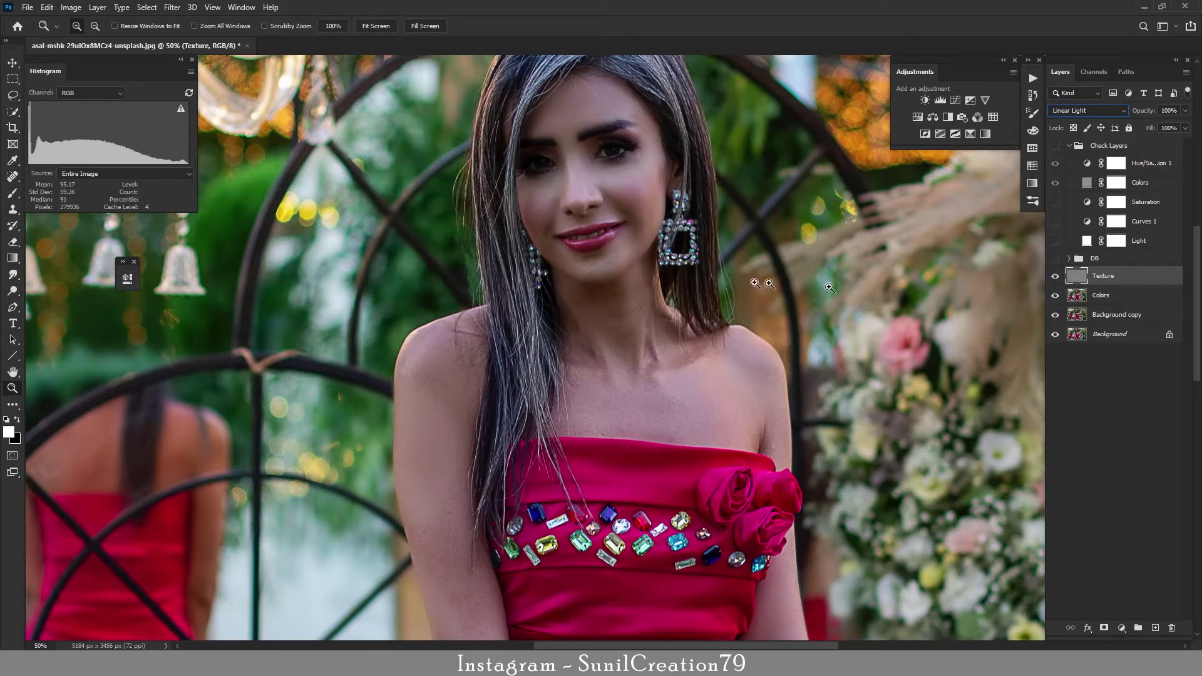
{"action": "left_click", "coordinate": [615, 181]}
Duplicate the Colors layer and zoom to 100% on her eye and forehead
{"action": "left_click", "coordinate": [1101, 296]}
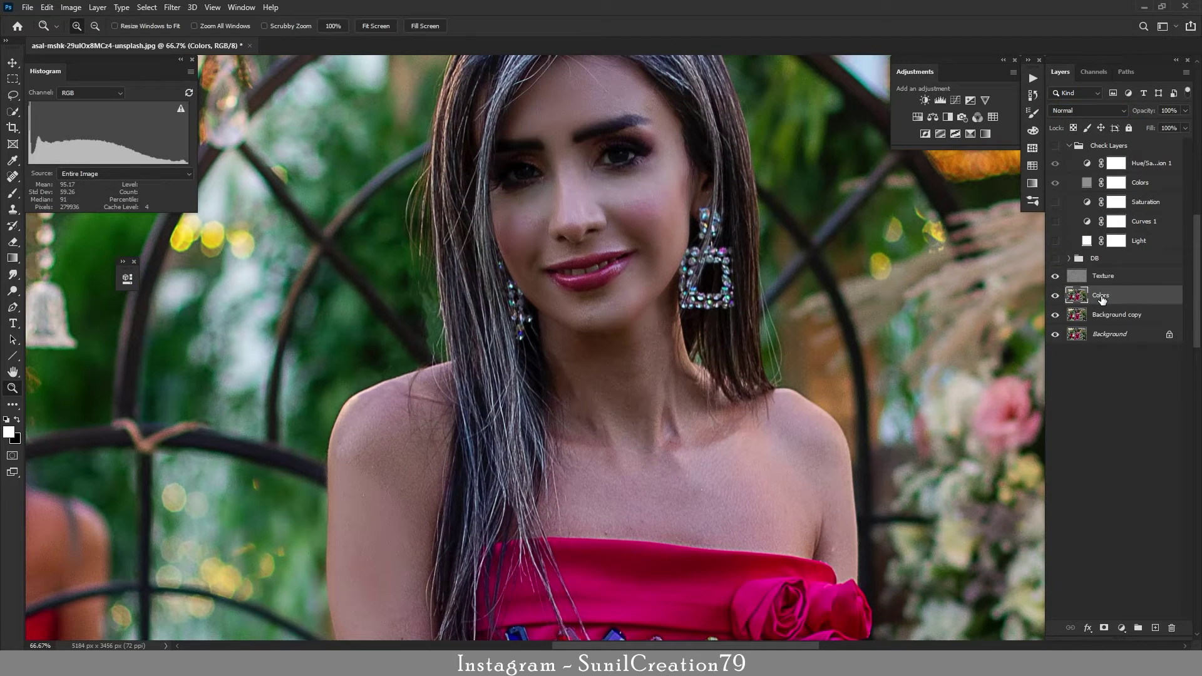
{"action": "key", "text": "ctrl+j"}
{"action": "left_click", "coordinate": [607, 136]}
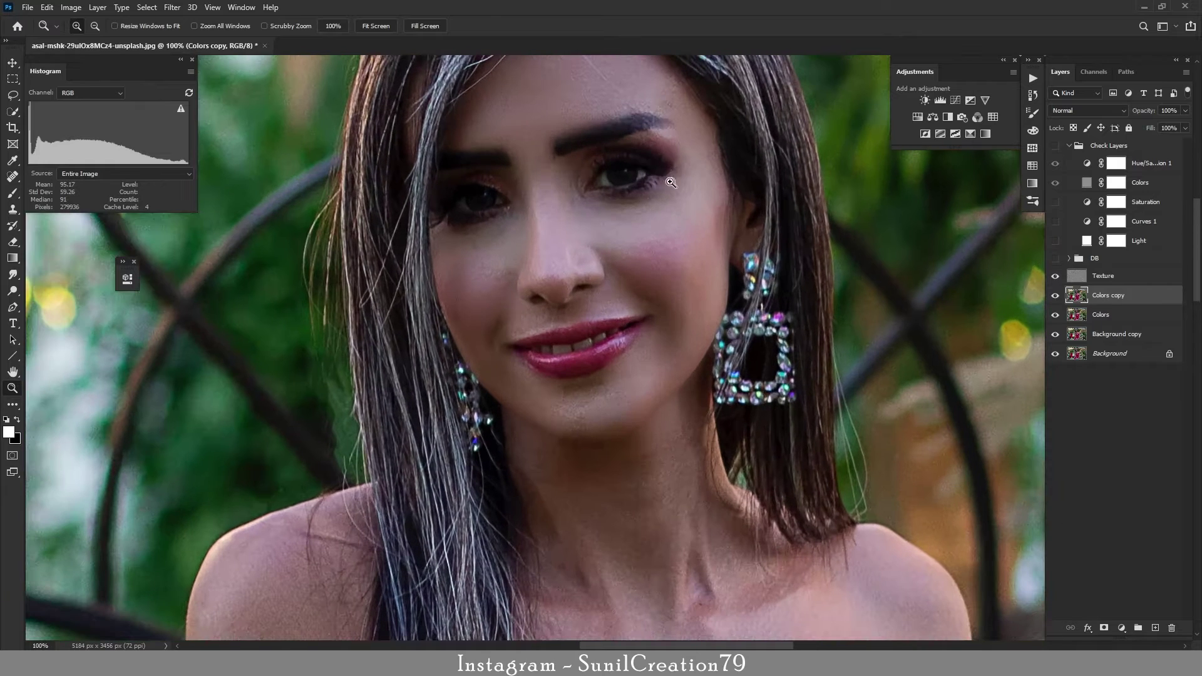
{"action": "left_click_drag", "start_coordinate": [643, 276], "coordinate": [661, 375]}
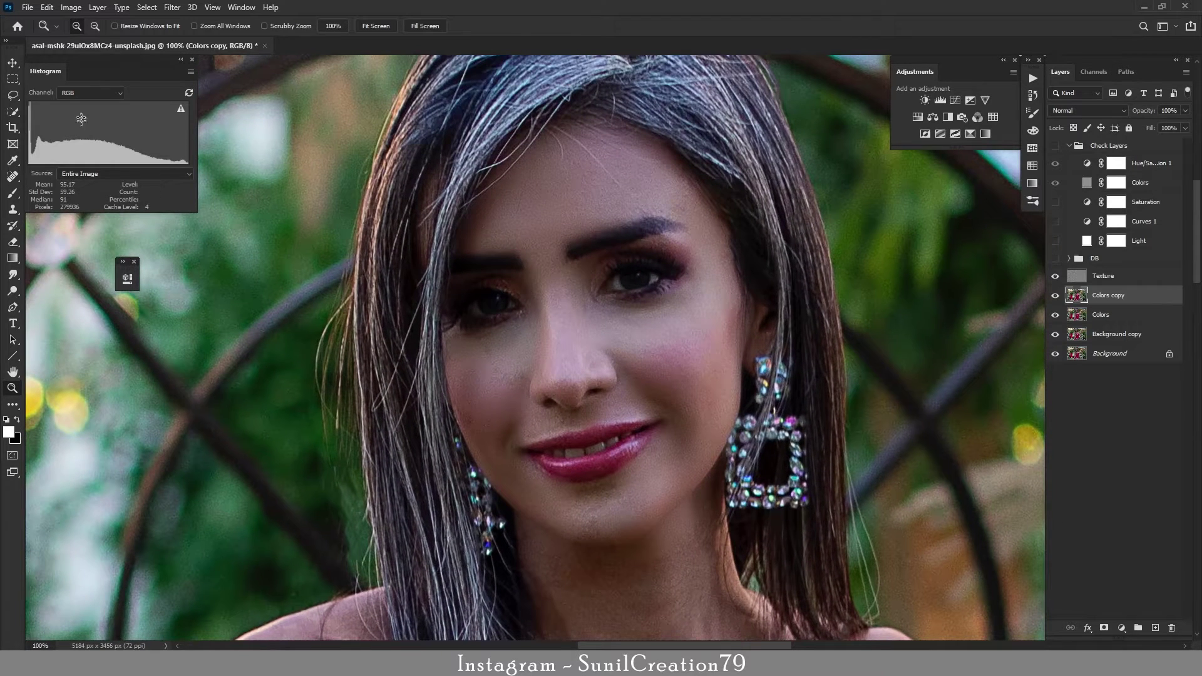
Switch to the Mixer Brush, enlarge it slightly, and toggle Colors copy to compare
{"action": "left_click", "coordinate": [20, 197]}
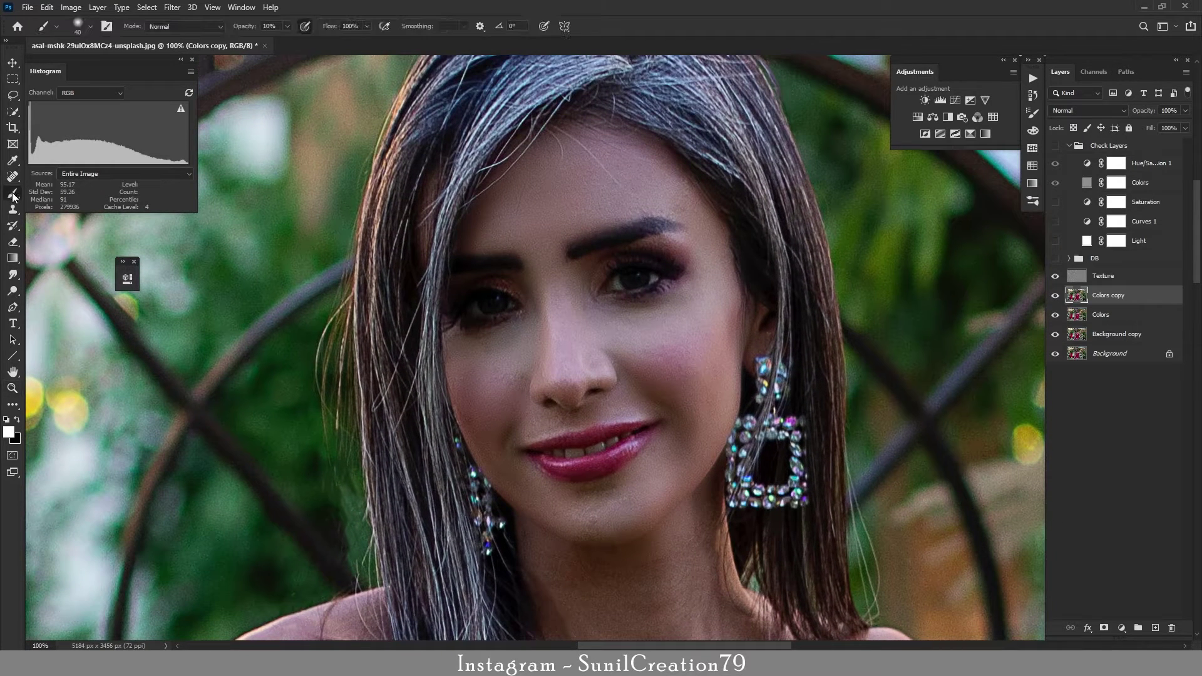
{"action": "right_click", "coordinate": [20, 196]}
{"action": "left_click", "coordinate": [63, 227]}
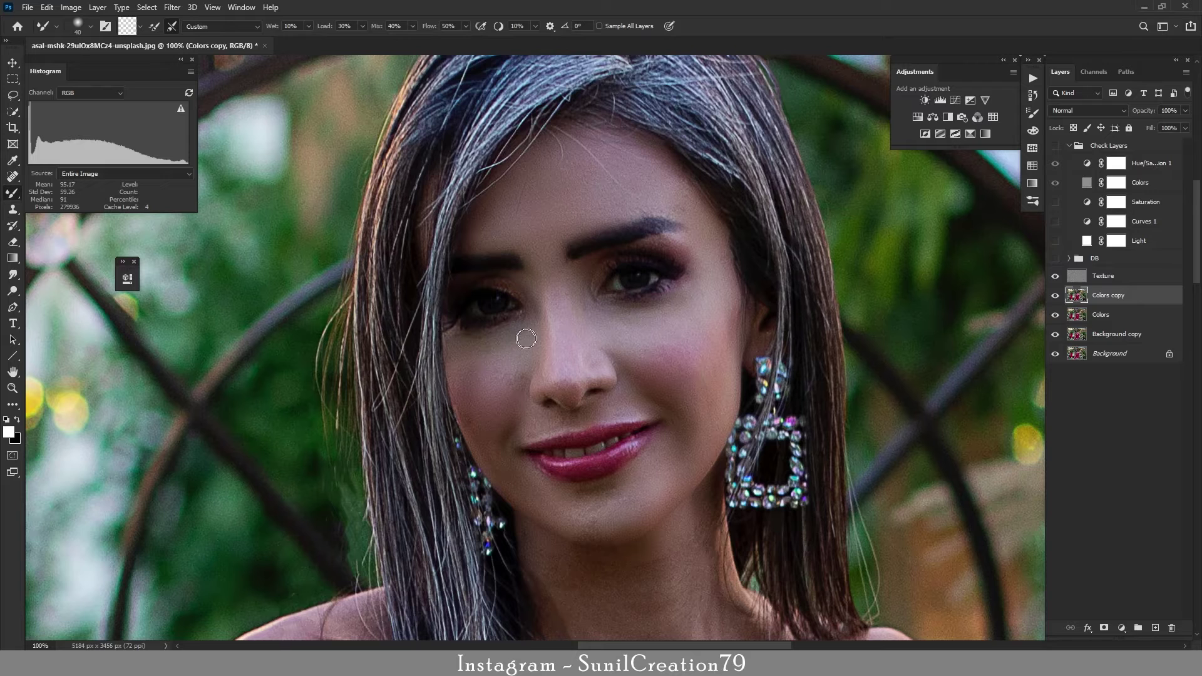
{"action": "key", "text": "bracketright"}
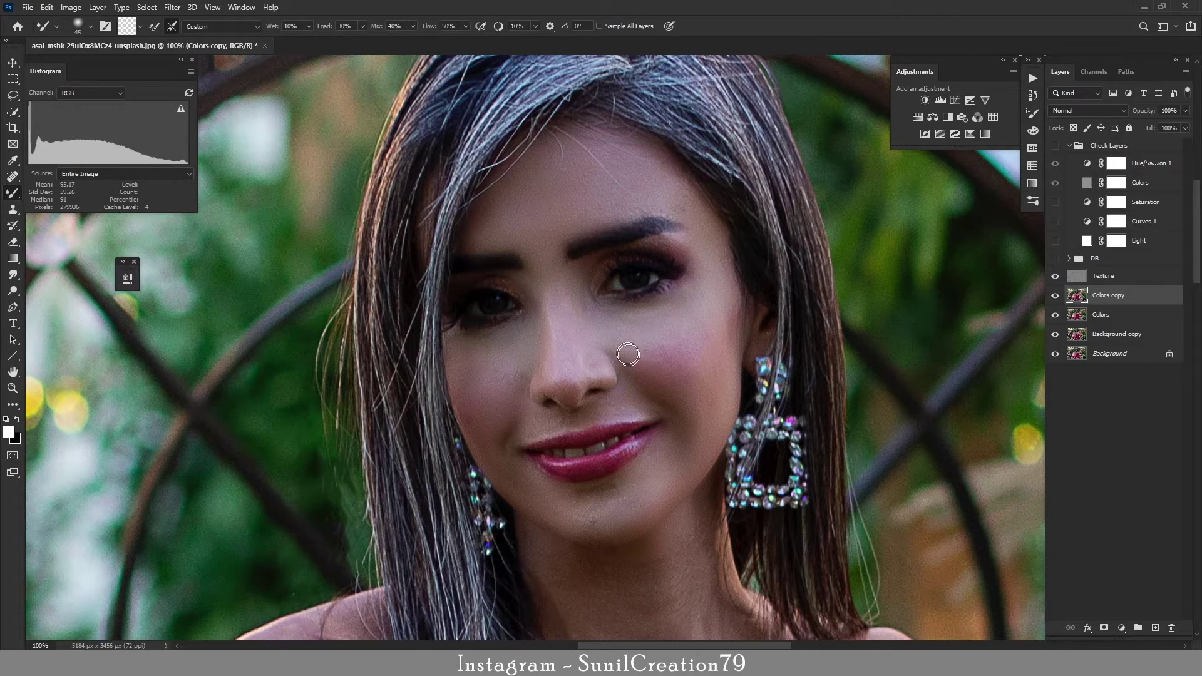
{"action": "key", "text": "bracketright"}
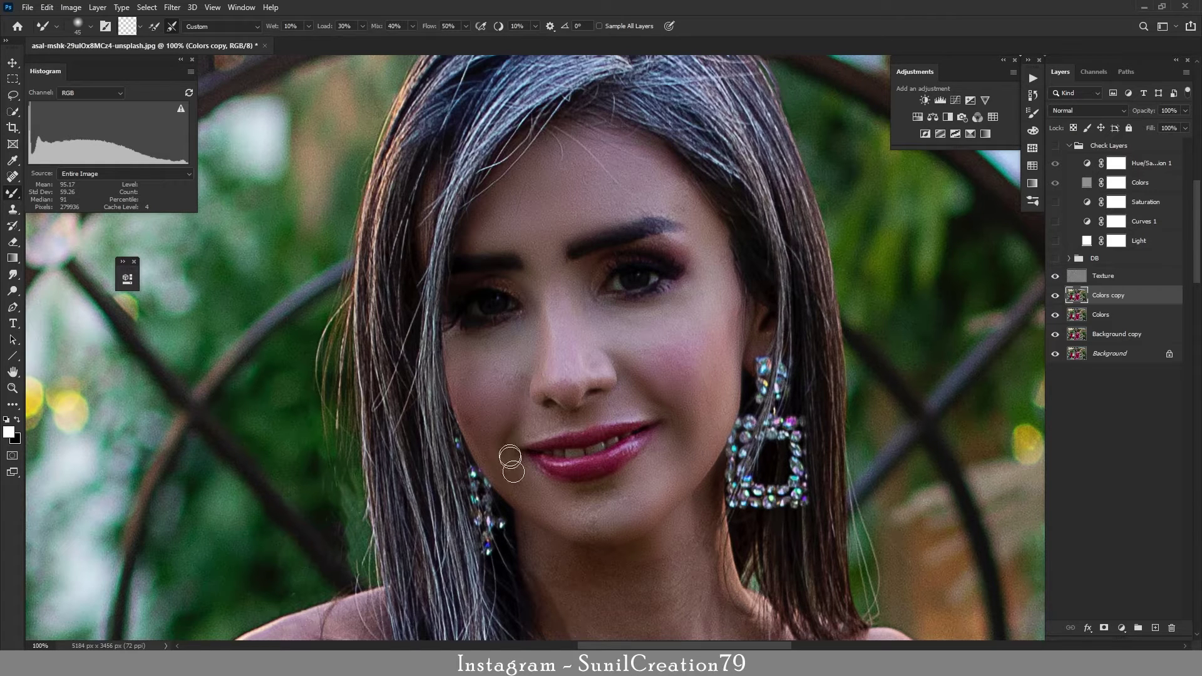
{"action": "left_click", "coordinate": [1056, 295]}
Enlarge the Mixer Brush further while moving around the facial skin areas
{"action": "scroll", "coordinate": [662, 276], "scroll_direction": "down", "scroll_amount": 2}
{"action": "scroll", "coordinate": [682, 244], "scroll_direction": "down", "scroll_amount": 1}
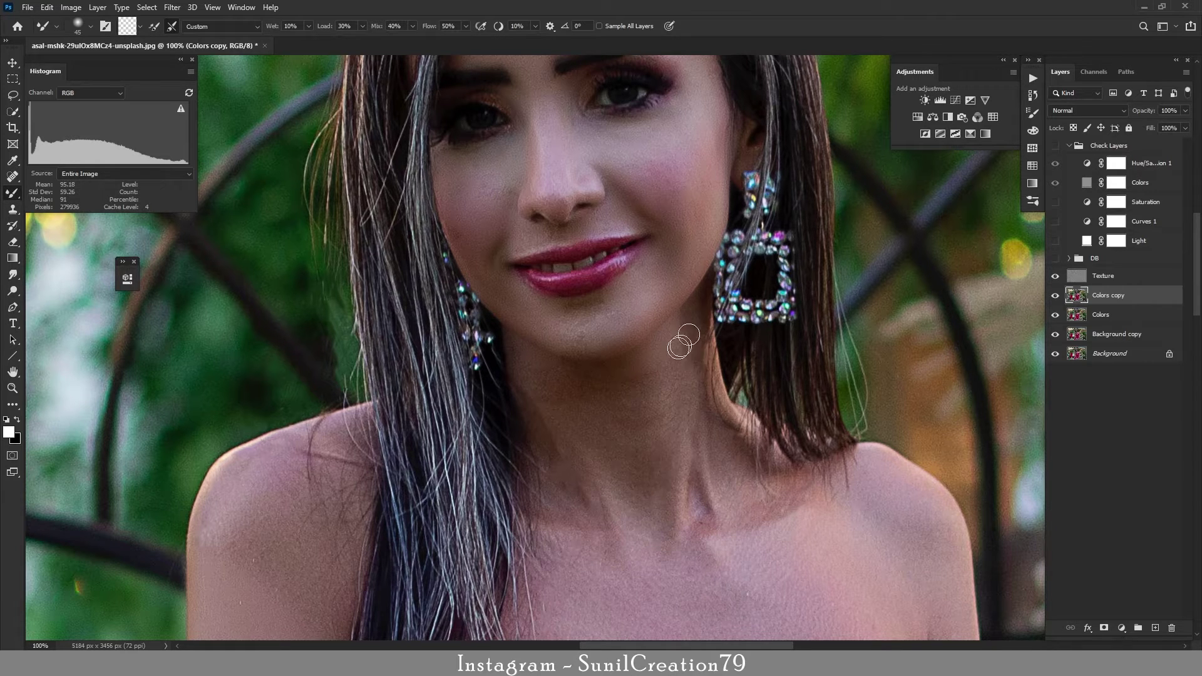
{"action": "scroll", "coordinate": [679, 345], "scroll_direction": "down", "scroll_amount": 5}
{"action": "key", "text": "bracketright"}
{"action": "key", "text": "bracketright"}
{"action": "key", "text": "bracketright"}
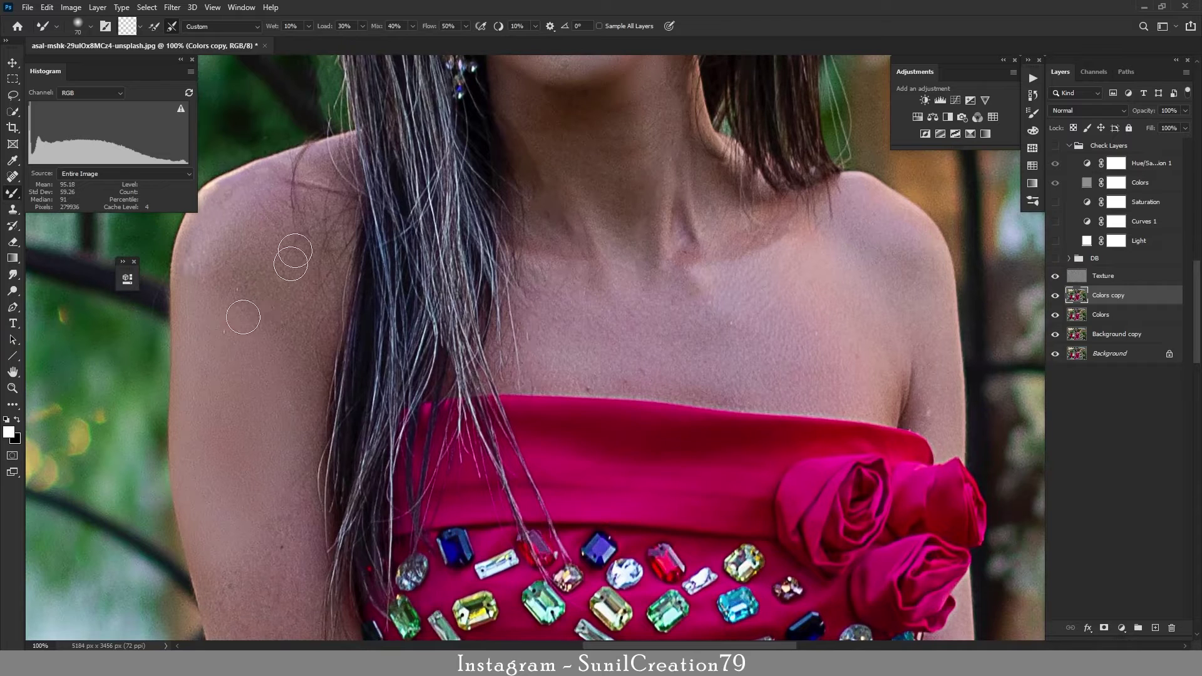
{"action": "scroll", "coordinate": [281, 344], "scroll_direction": "down", "scroll_amount": 2}
{"action": "scroll", "coordinate": [281, 344], "scroll_direction": "down", "scroll_amount": 2}
{"action": "scroll", "coordinate": [263, 282], "scroll_direction": "down", "scroll_amount": 1}
{"action": "key", "text": "bracketright"}
{"action": "key", "text": "bracketright"}
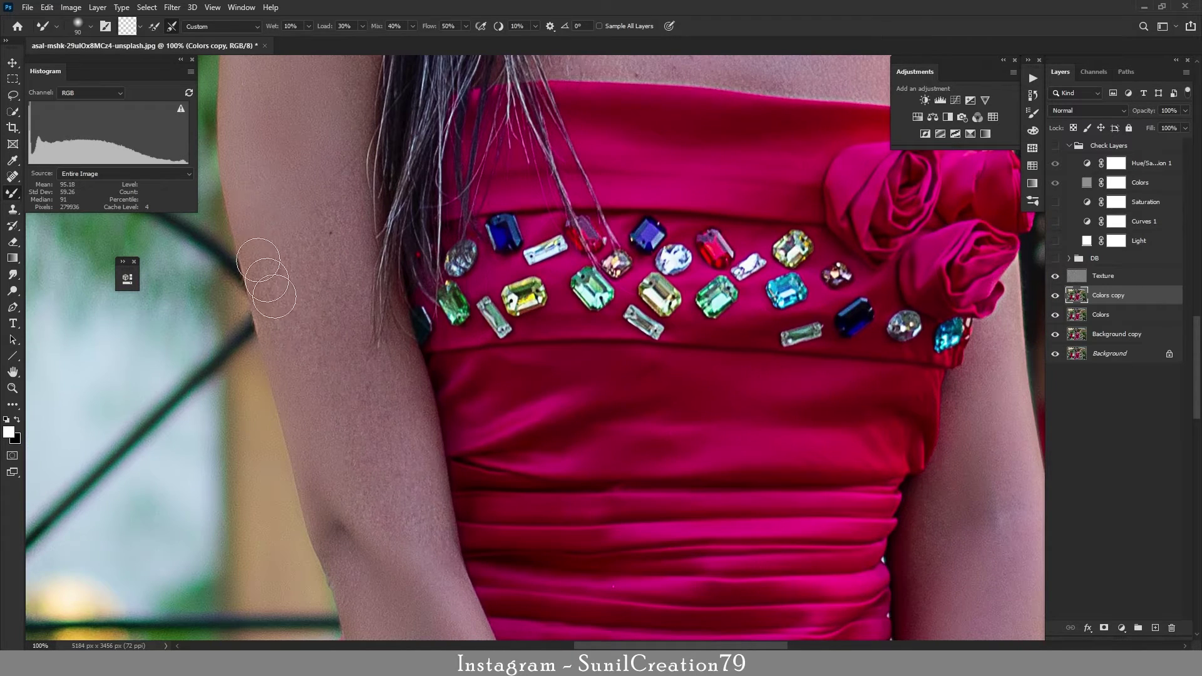
{"action": "scroll", "coordinate": [372, 295], "scroll_direction": "up", "scroll_amount": 4}
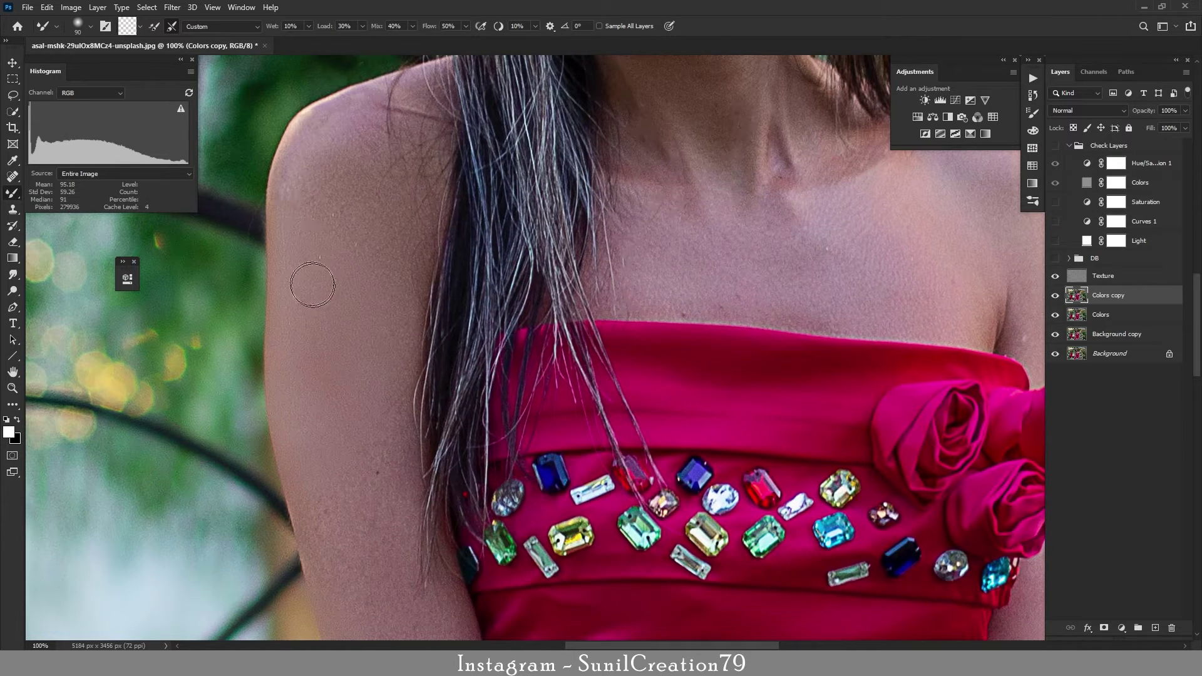
{"action": "scroll", "coordinate": [845, 306], "scroll_direction": "right", "scroll_amount": 4}
{"action": "scroll", "coordinate": [760, 332], "scroll_direction": "down", "scroll_amount": 6}
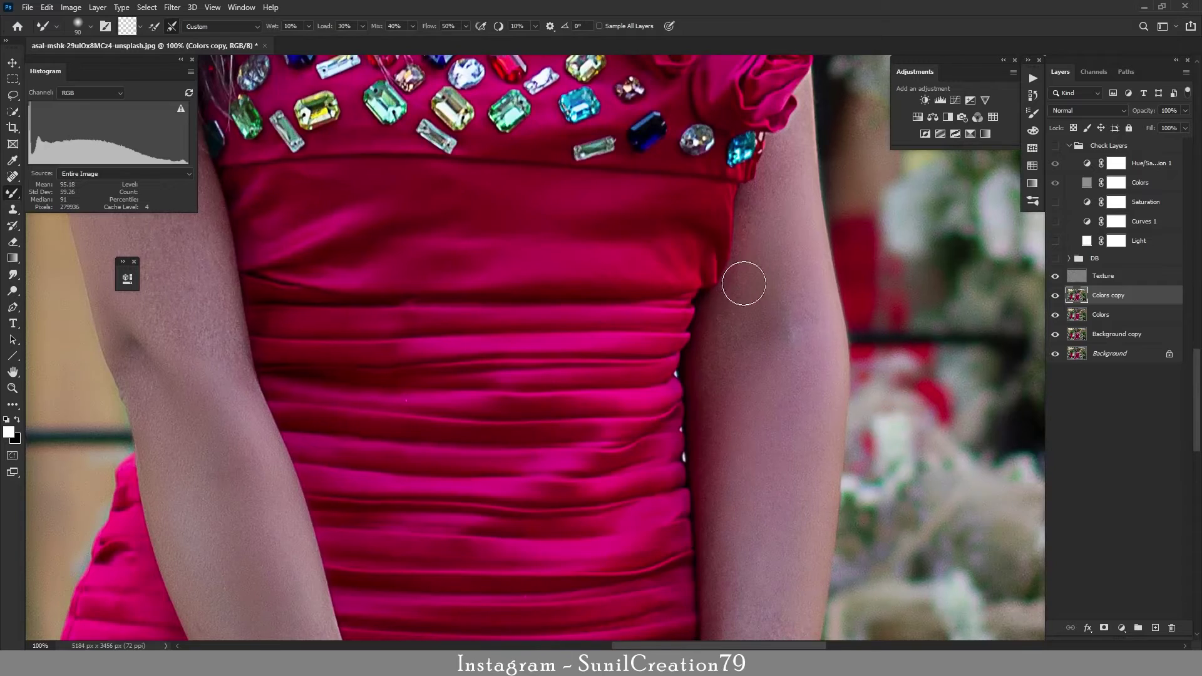
{"action": "scroll", "coordinate": [743, 283], "scroll_direction": "down", "scroll_amount": 5}
{"action": "scroll", "coordinate": [531, 500], "scroll_direction": "down", "scroll_amount": 5}
{"action": "scroll", "coordinate": [531, 500], "scroll_direction": "left", "scroll_amount": 2}
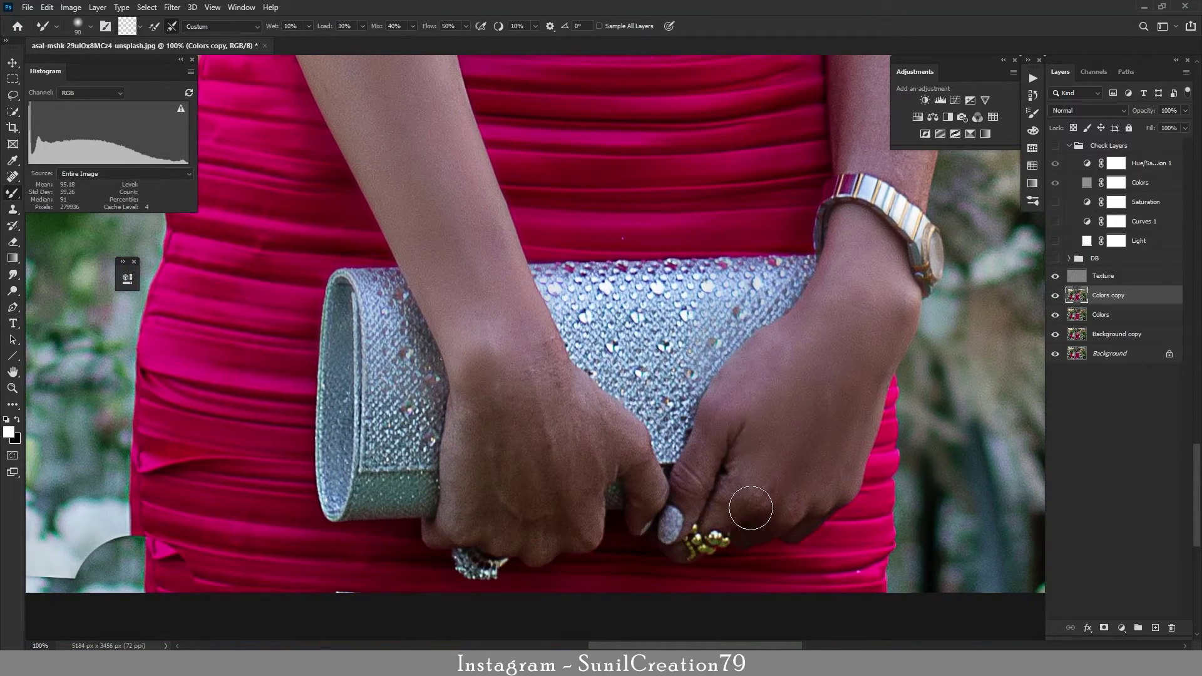
{"action": "scroll", "coordinate": [826, 300], "scroll_direction": "up", "scroll_amount": 5}
{"action": "scroll", "coordinate": [826, 301], "scroll_direction": "right", "scroll_amount": 2}
Fit the photo on screen, zoom back to her face at 100%, and reselect the Mixer Brush
{"action": "key", "text": "z"}
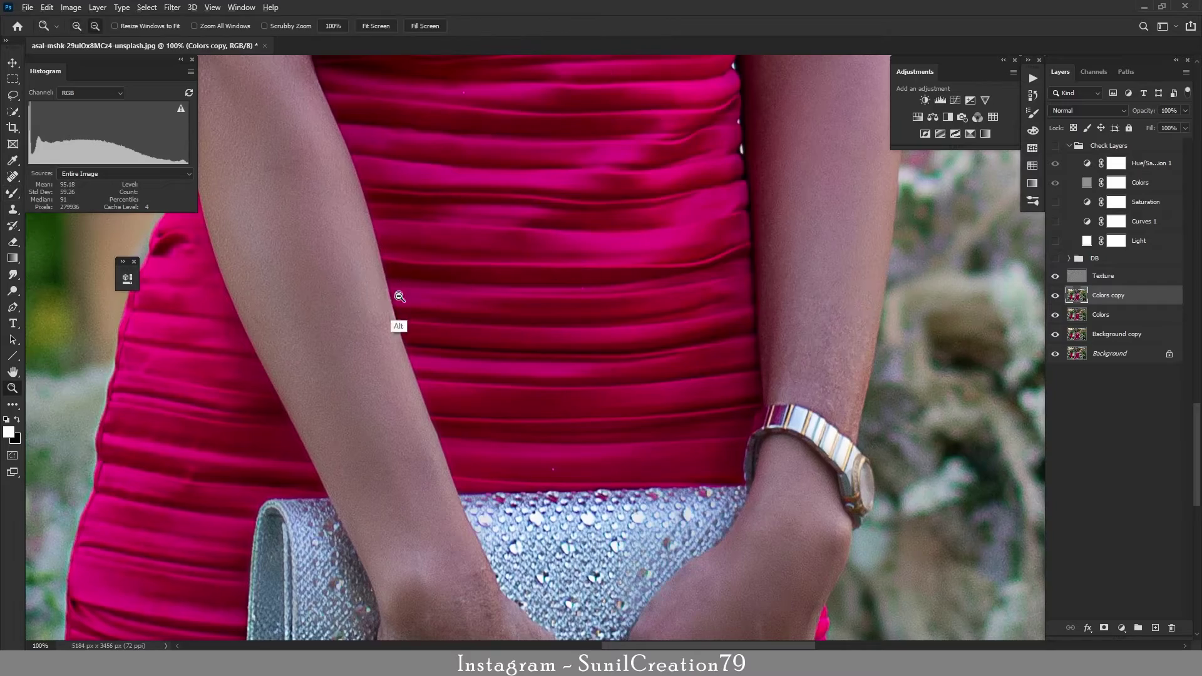
{"action": "left_click", "coordinate": [398, 296], "text": "alt"}
{"action": "left_click", "coordinate": [617, 186]}
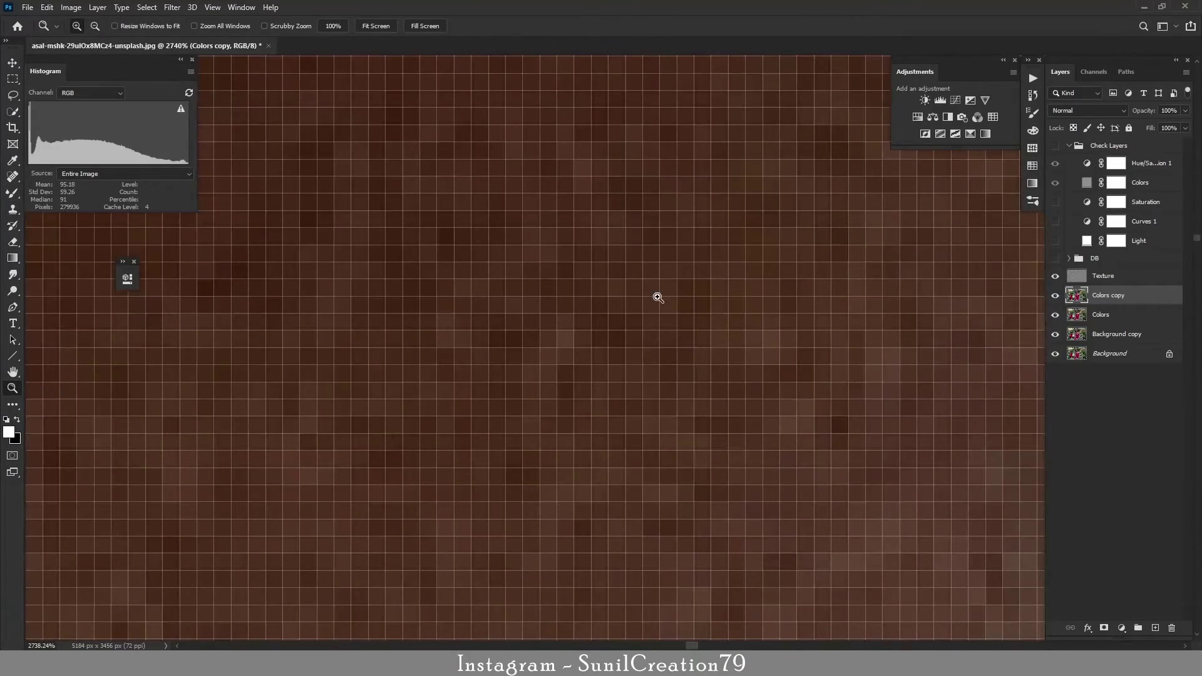
{"action": "key", "text": "ctrl+0"}
{"action": "left_click", "coordinate": [631, 149]}
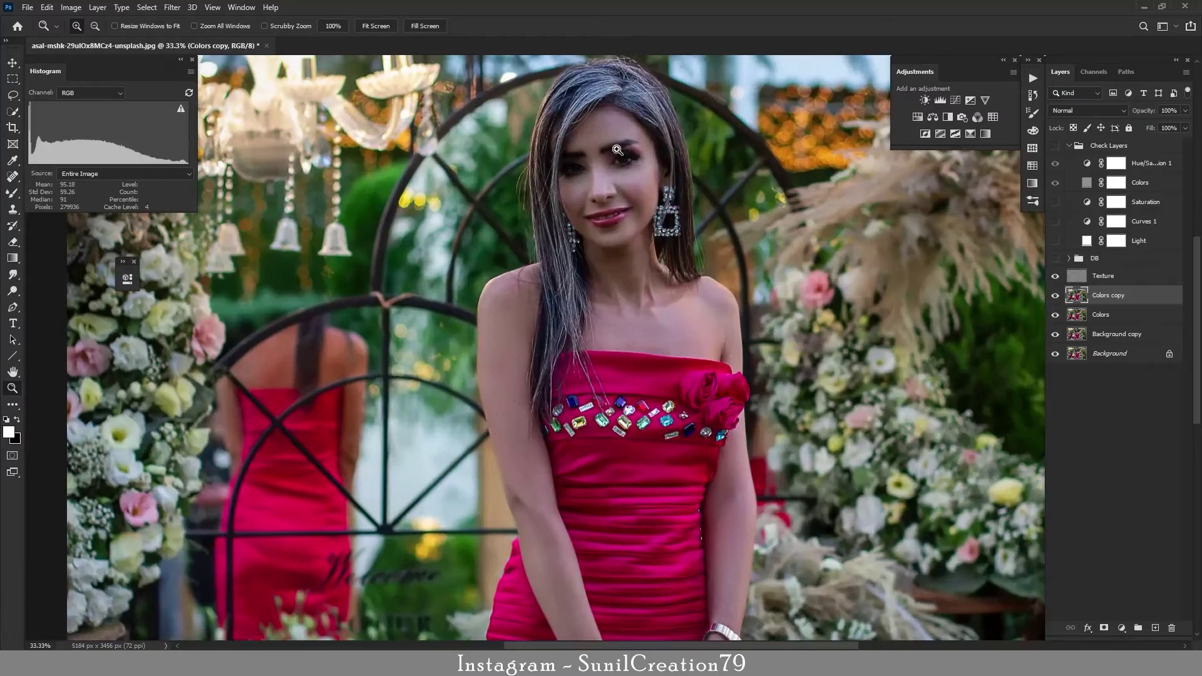
{"action": "left_click", "coordinate": [631, 154]}
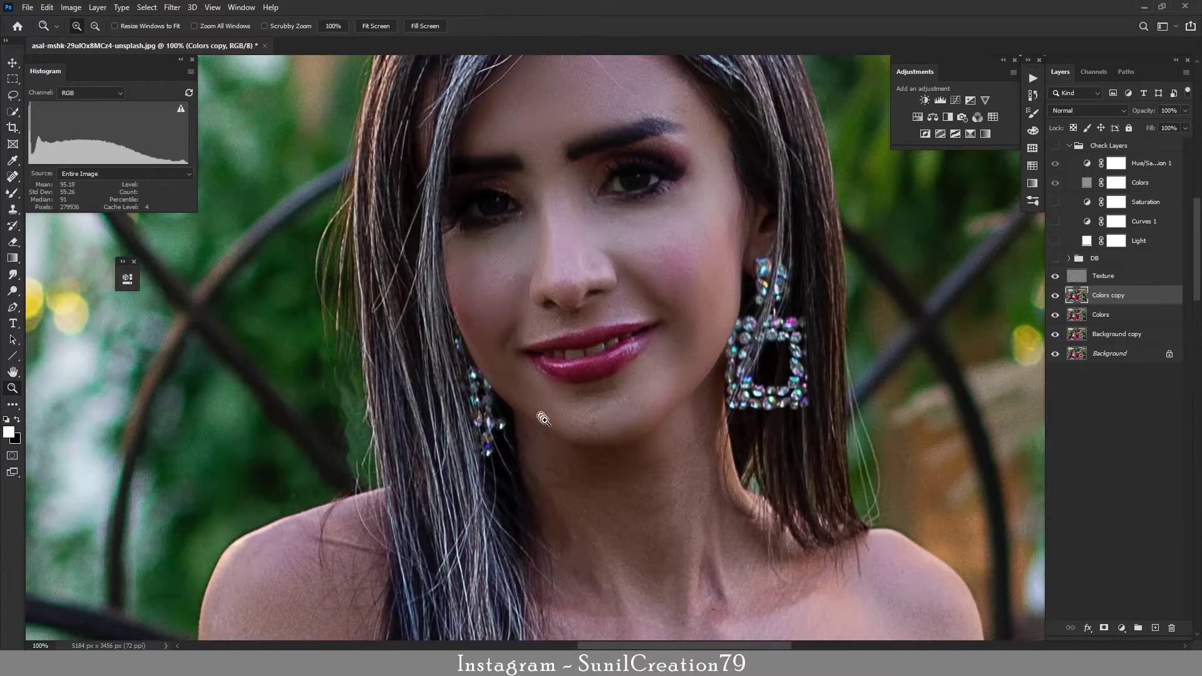
{"action": "key", "text": "b"}
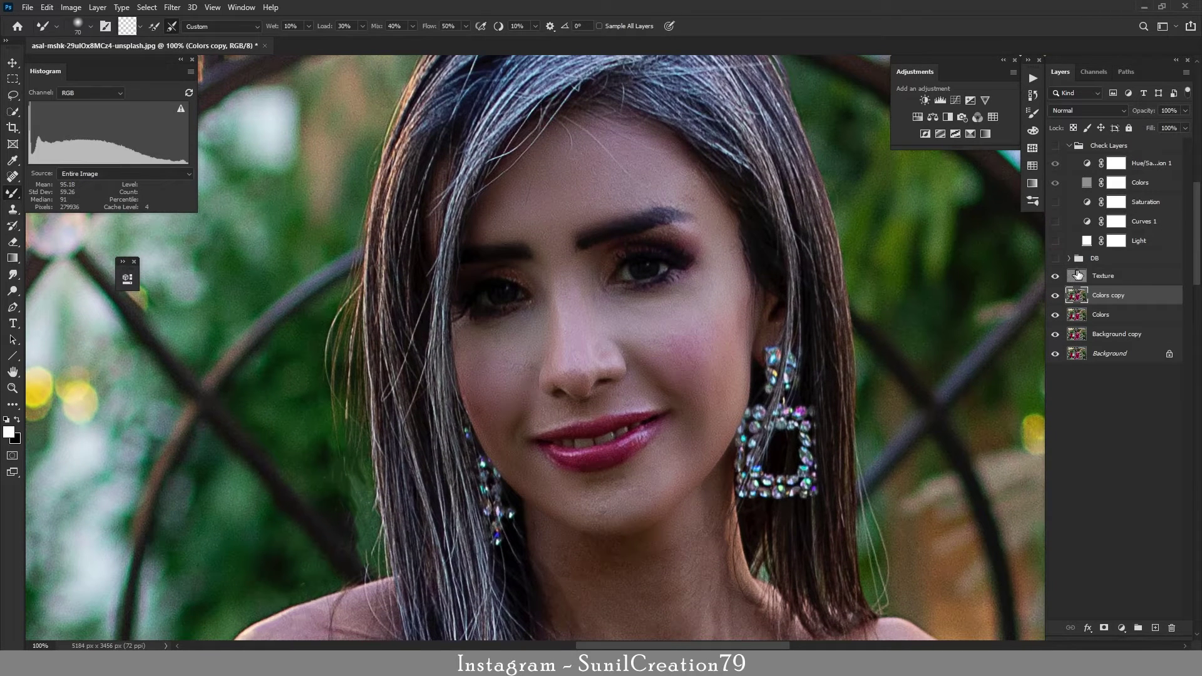
Stamp visible layers into Layer 1 above Texture and apply Portraiture, previewed at 100%
{"action": "left_click", "coordinate": [1121, 280]}
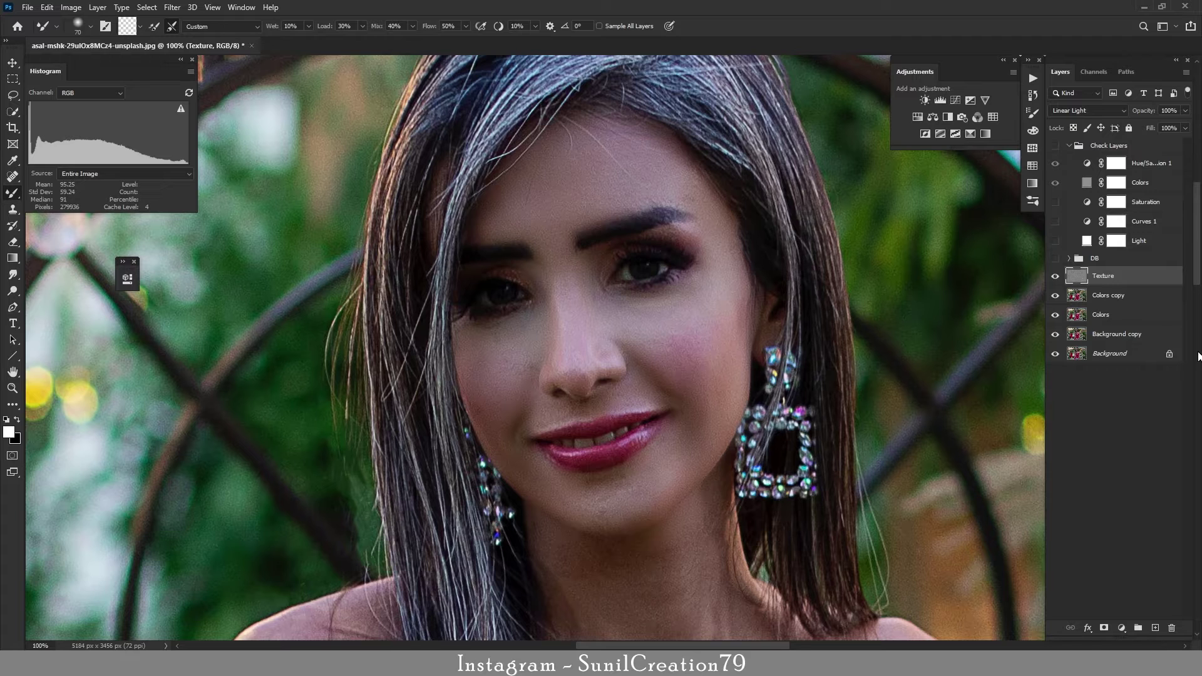
{"action": "key", "text": "ctrl+shift+alt+e"}
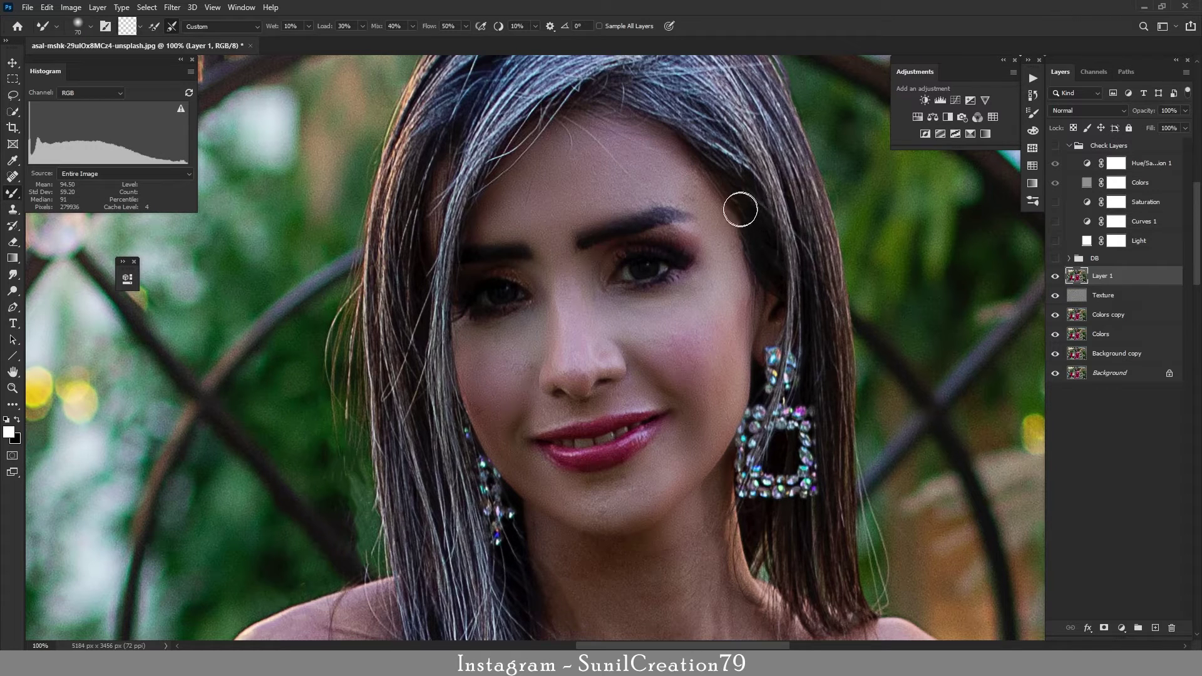
{"action": "left_click", "coordinate": [174, 8]}
{"action": "mouse_move", "coordinate": [226, 275]}
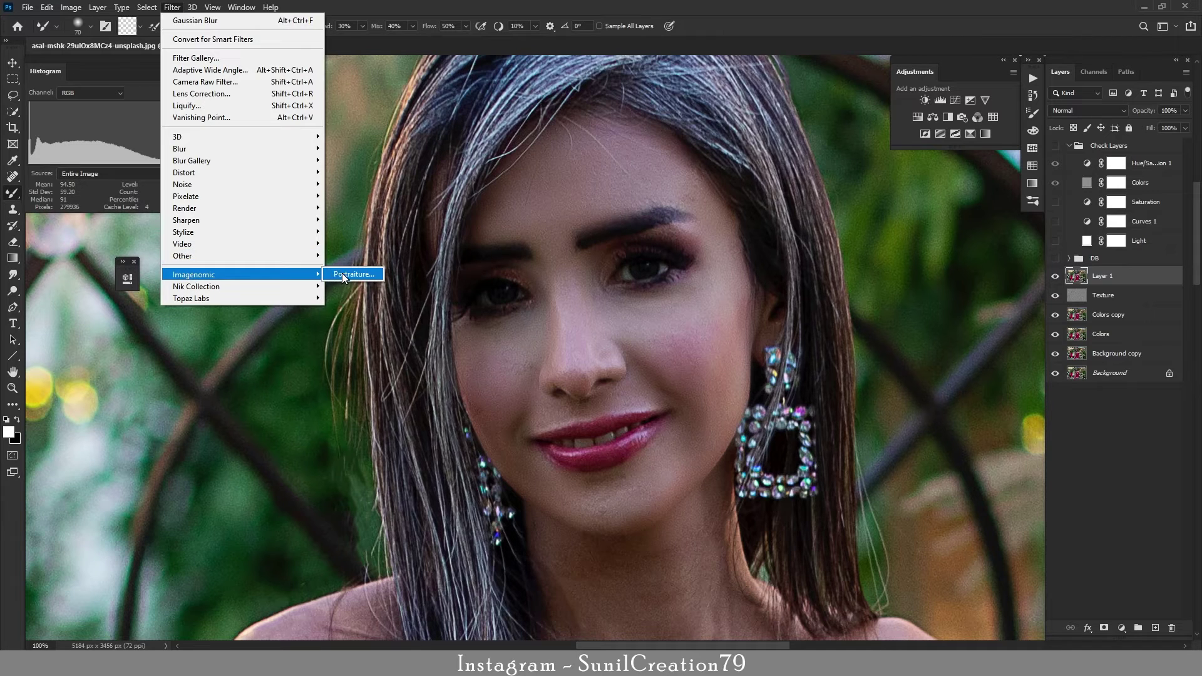
{"action": "left_click", "coordinate": [341, 274]}
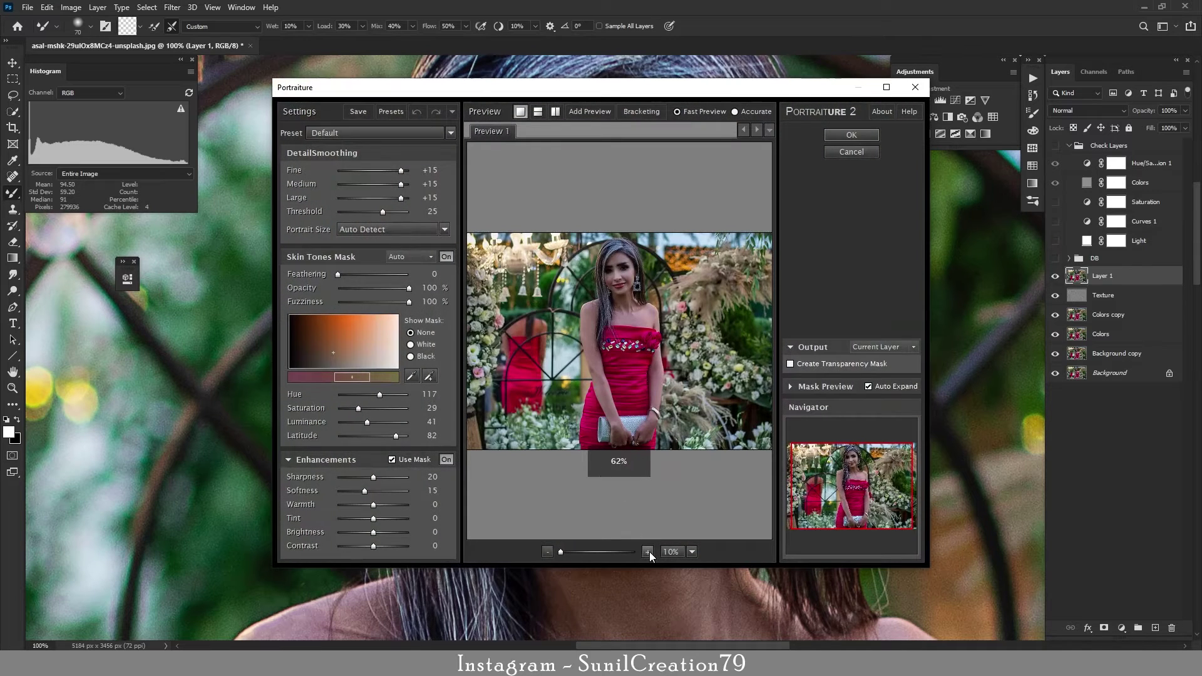
{"action": "left_click", "coordinate": [647, 551]}
{"action": "left_click_drag", "start_coordinate": [630, 198], "coordinate": [599, 419]}
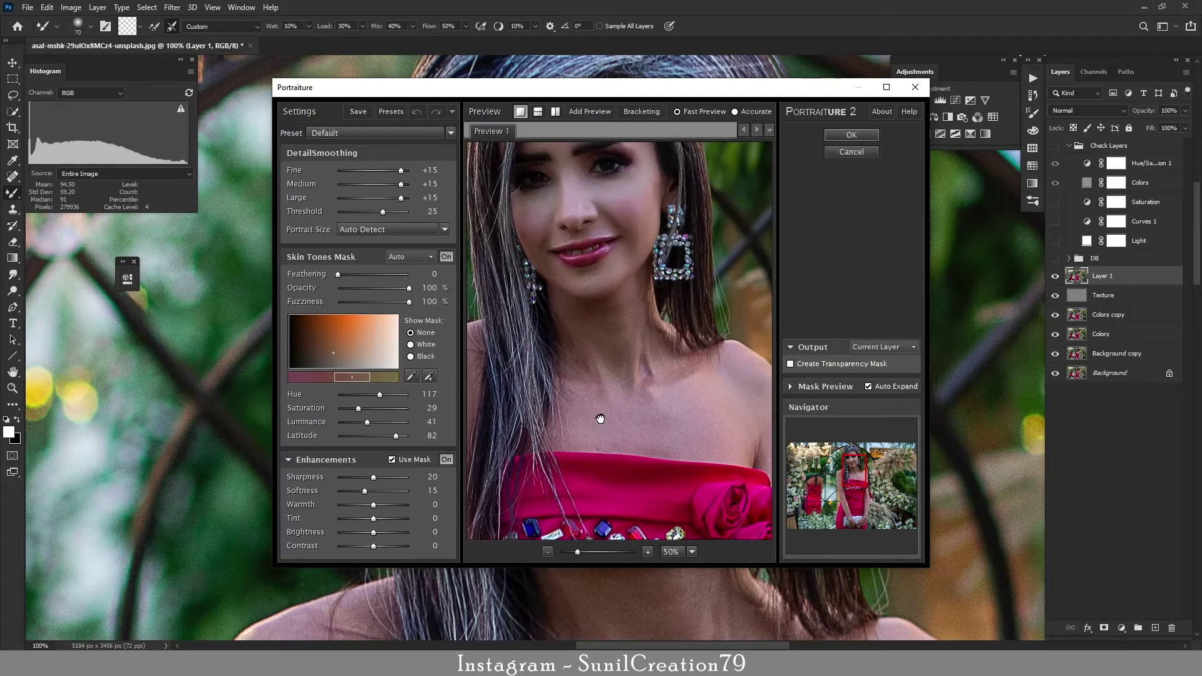
{"action": "left_click", "coordinate": [647, 551]}
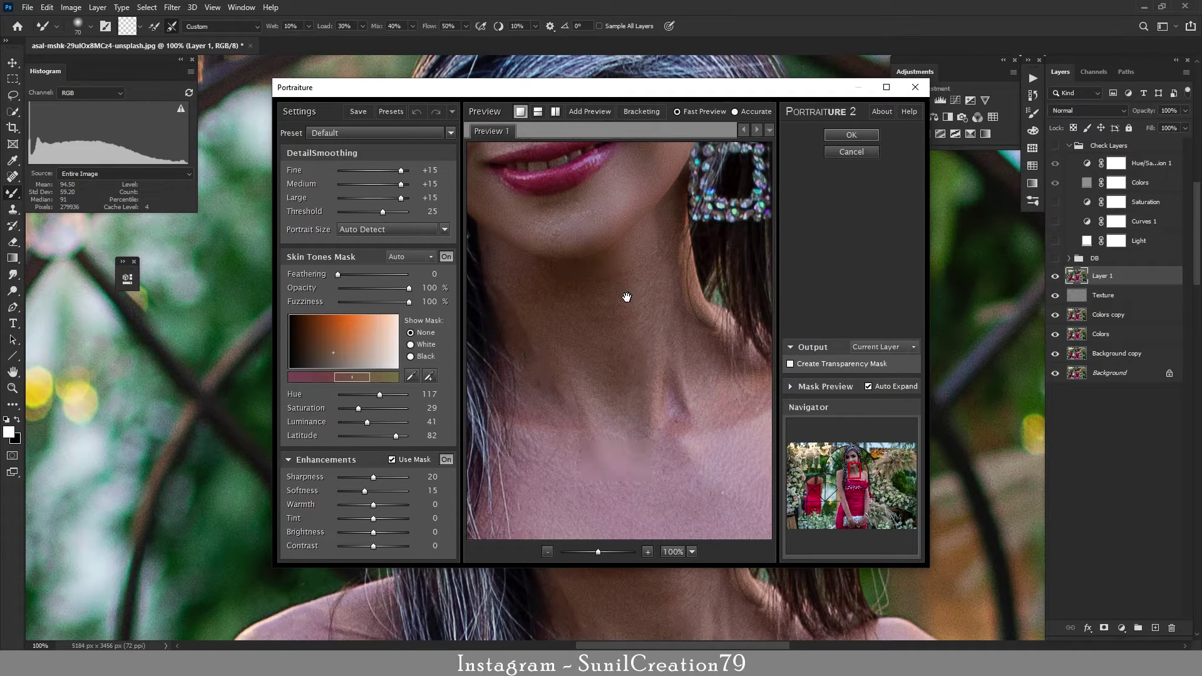
{"action": "left_click", "coordinate": [845, 133]}
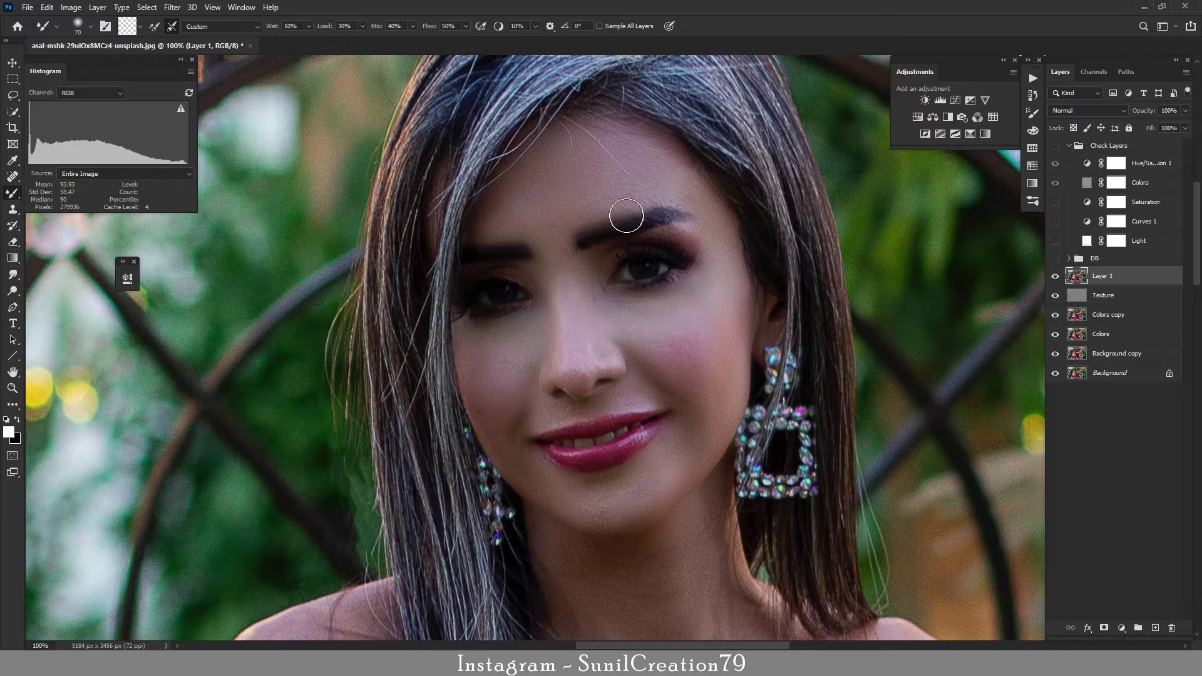
Give Layer 1 a black hide-all mask and set the Brush to size 80
{"action": "key", "text": "alt"}
{"action": "left_click", "coordinate": [1103, 627], "text": "alt"}
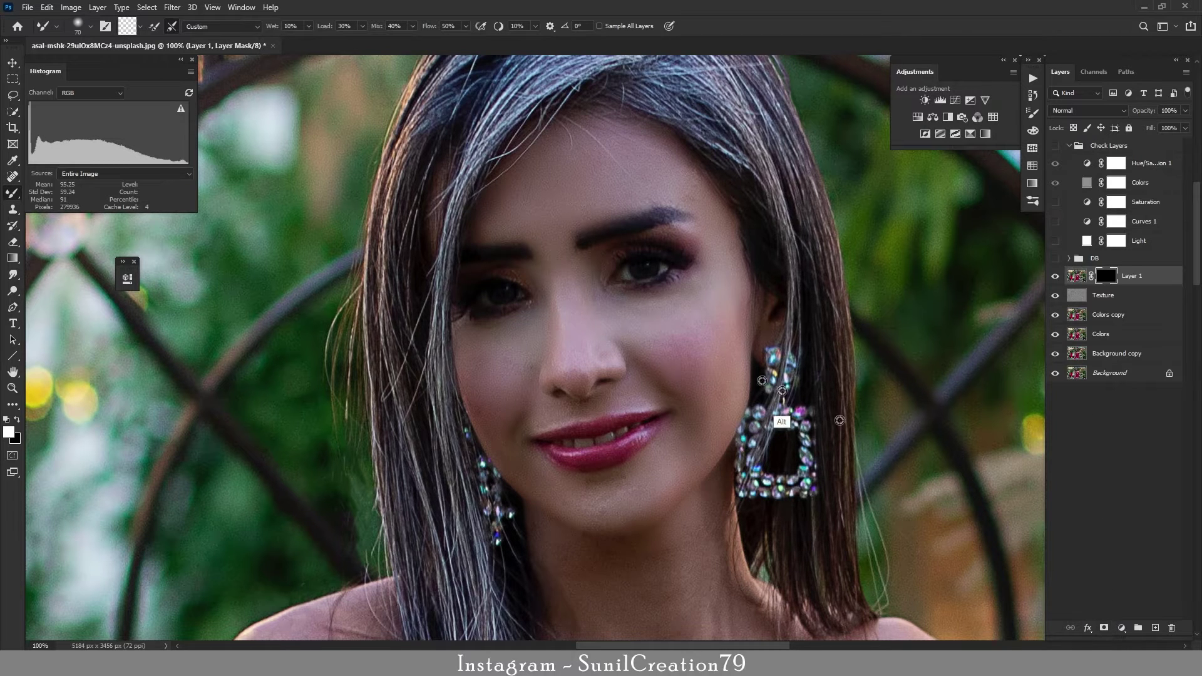
{"action": "right_click", "coordinate": [13, 194]}
{"action": "left_click", "coordinate": [69, 196]}
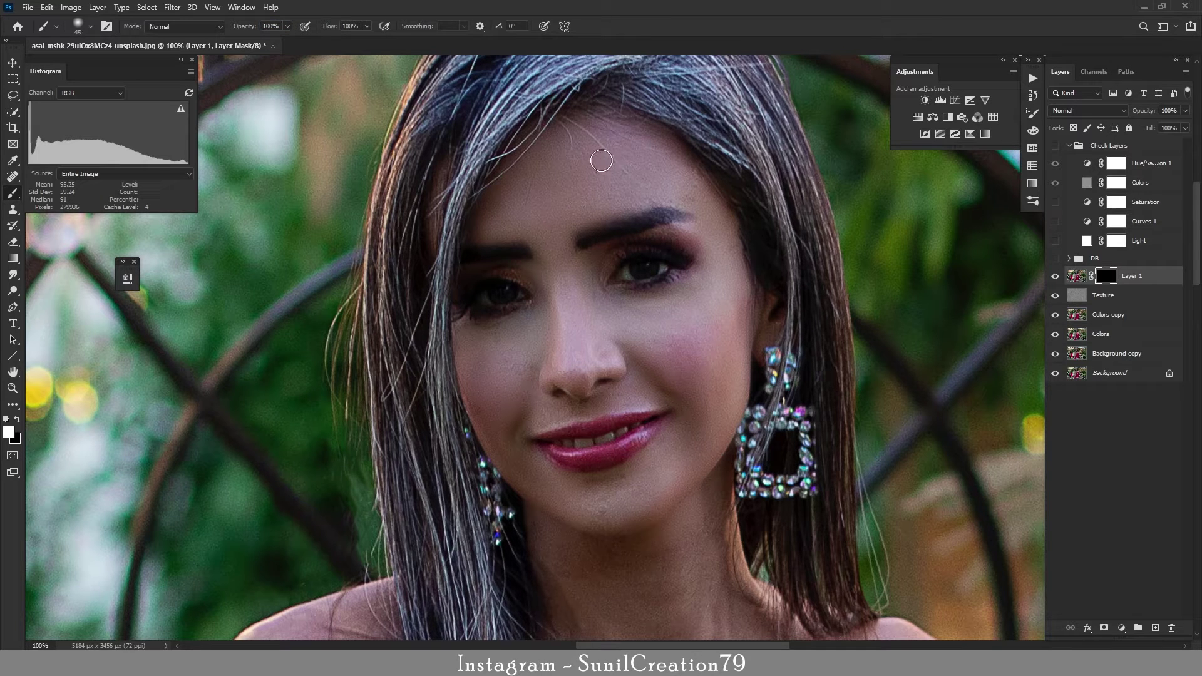
{"action": "key", "text": "bracketright"}
Work over her chin, neck, shoulders and arm, painting the smoothing back onto skin
{"action": "left_click_drag", "start_coordinate": [686, 512], "coordinate": [705, 321]}
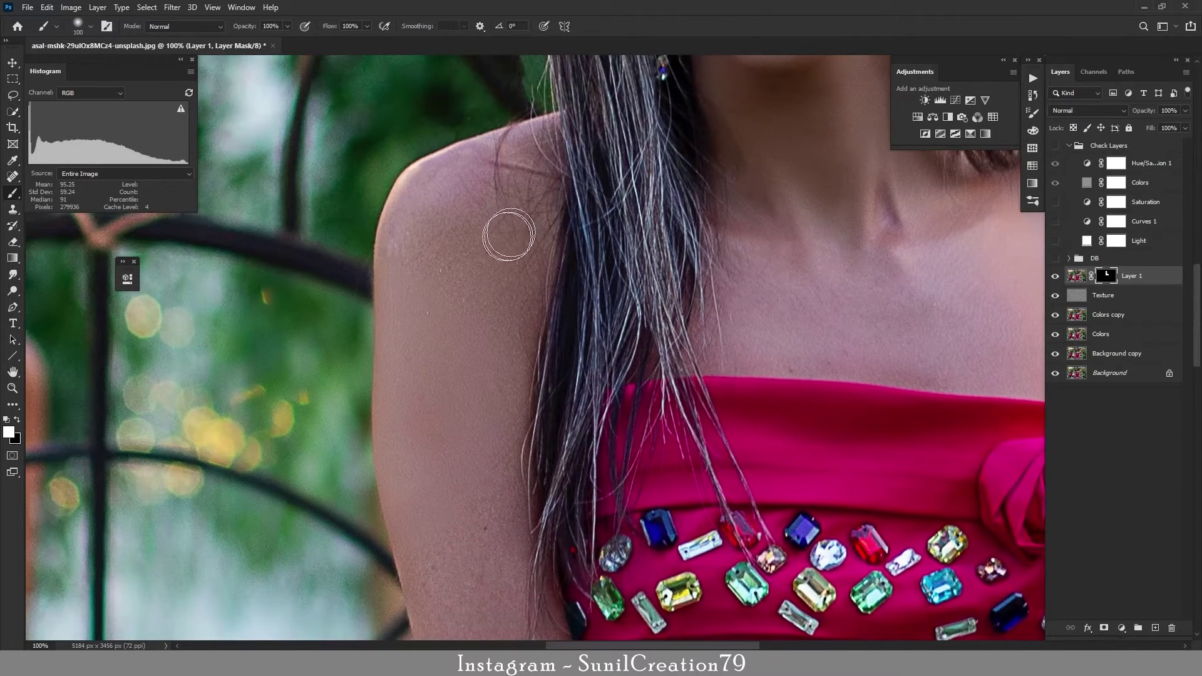
{"action": "scroll", "coordinate": [470, 375], "scroll_direction": "down", "scroll_amount": 5}
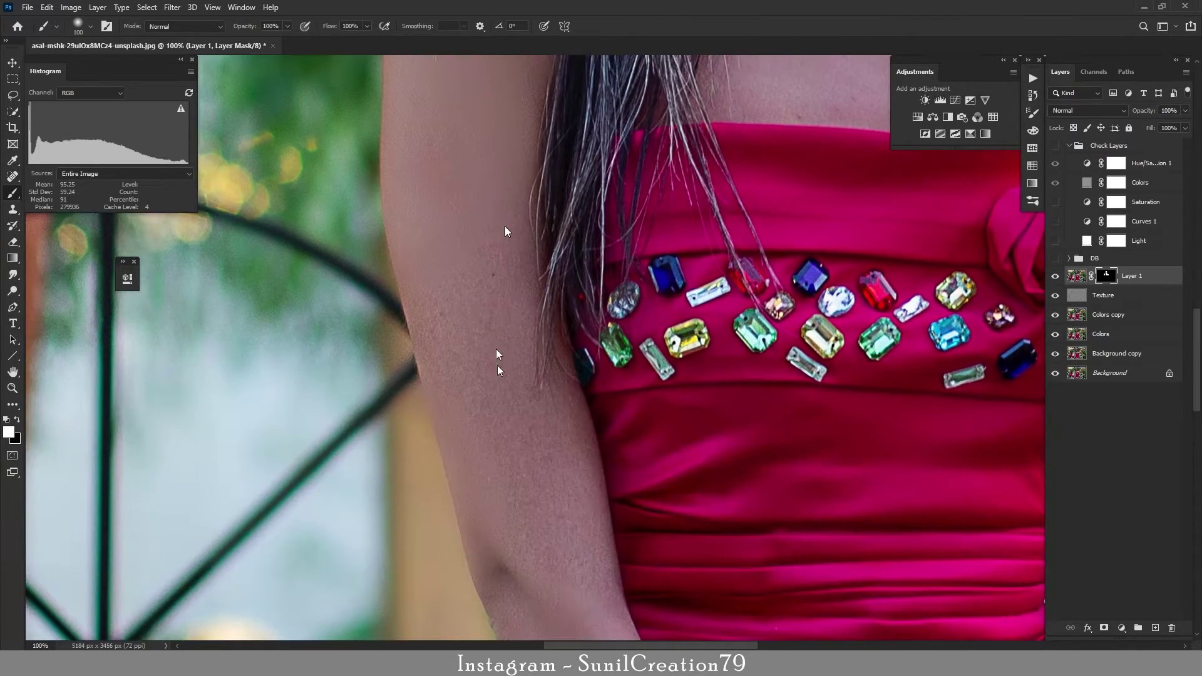
{"action": "left_click_drag", "start_coordinate": [482, 382], "coordinate": [520, 247]}
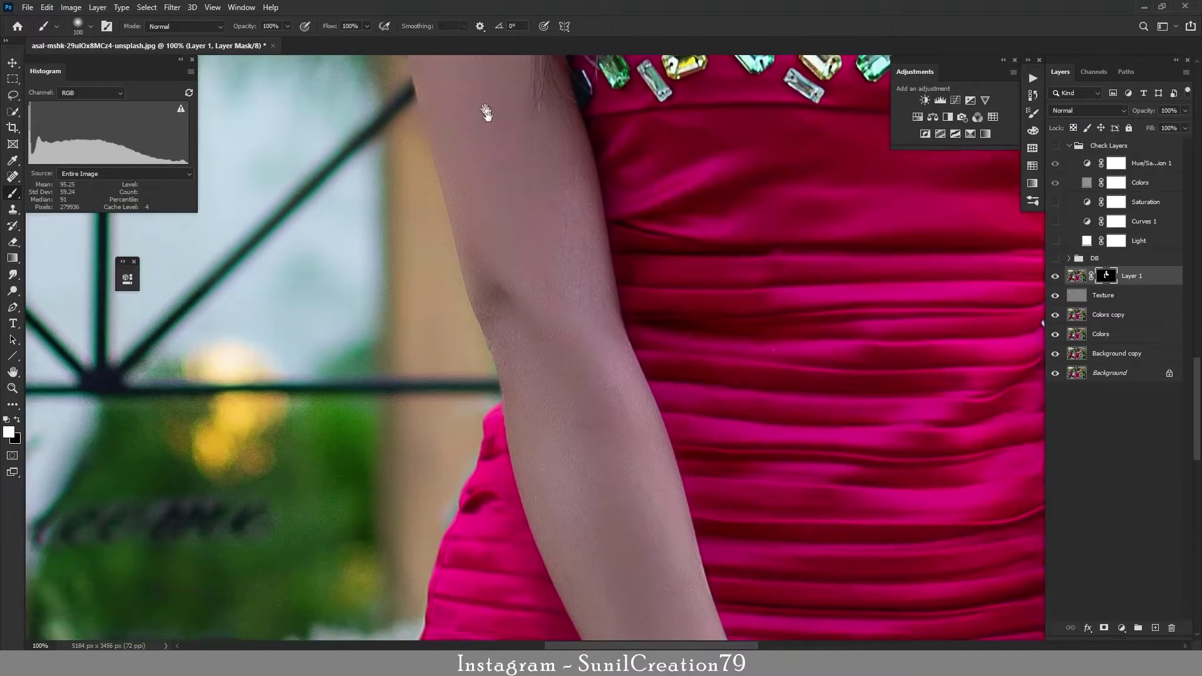
{"action": "scroll", "coordinate": [505, 267], "scroll_direction": "down", "scroll_amount": 5}
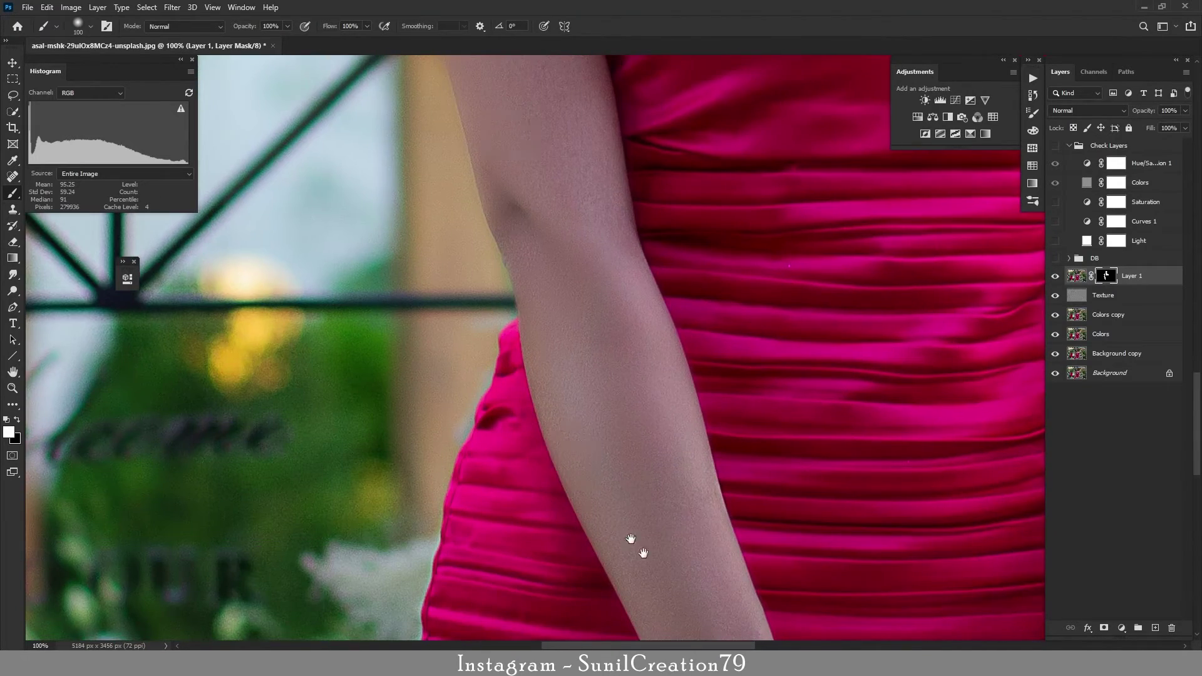
{"action": "left_click_drag", "start_coordinate": [636, 567], "coordinate": [597, 420]}
{"action": "scroll", "coordinate": [596, 421], "scroll_direction": "down", "scroll_amount": 4}
{"action": "scroll", "coordinate": [601, 395], "scroll_direction": "down", "scroll_amount": 5}
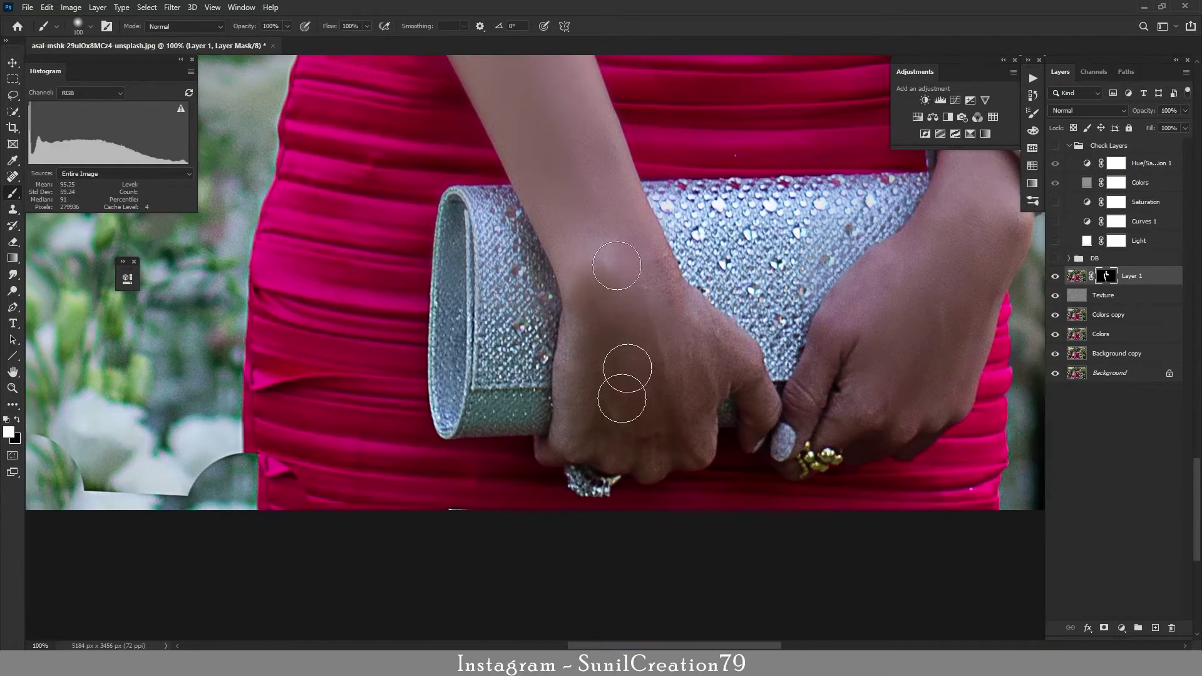
{"action": "scroll", "coordinate": [604, 275], "scroll_direction": "right", "scroll_amount": 5}
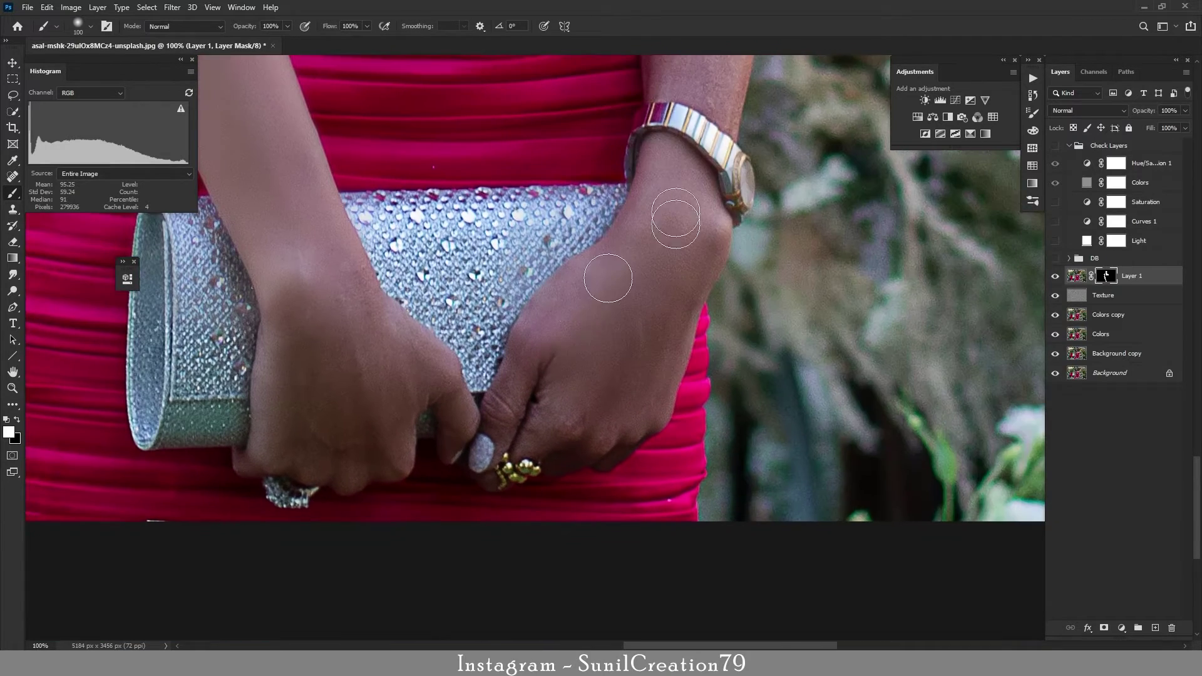
{"action": "scroll", "coordinate": [625, 281], "scroll_direction": "up", "scroll_amount": 5}
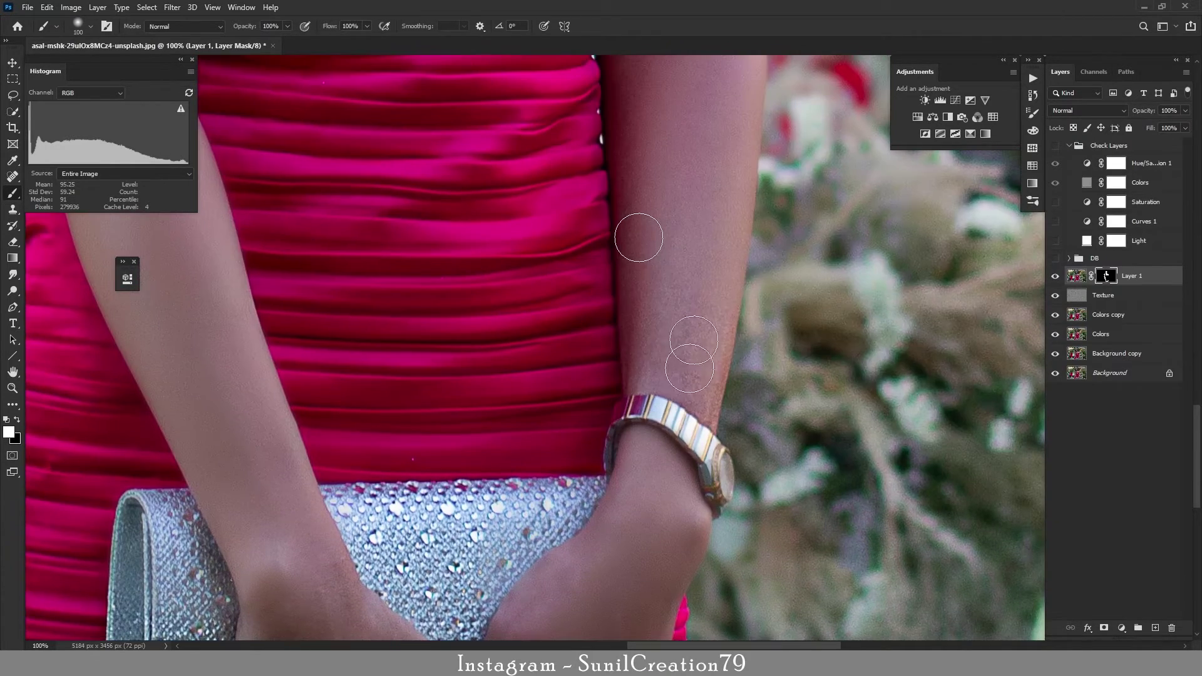
{"action": "scroll", "coordinate": [682, 376], "scroll_direction": "up", "scroll_amount": 4}
{"action": "scroll", "coordinate": [687, 375], "scroll_direction": "up", "scroll_amount": 3}
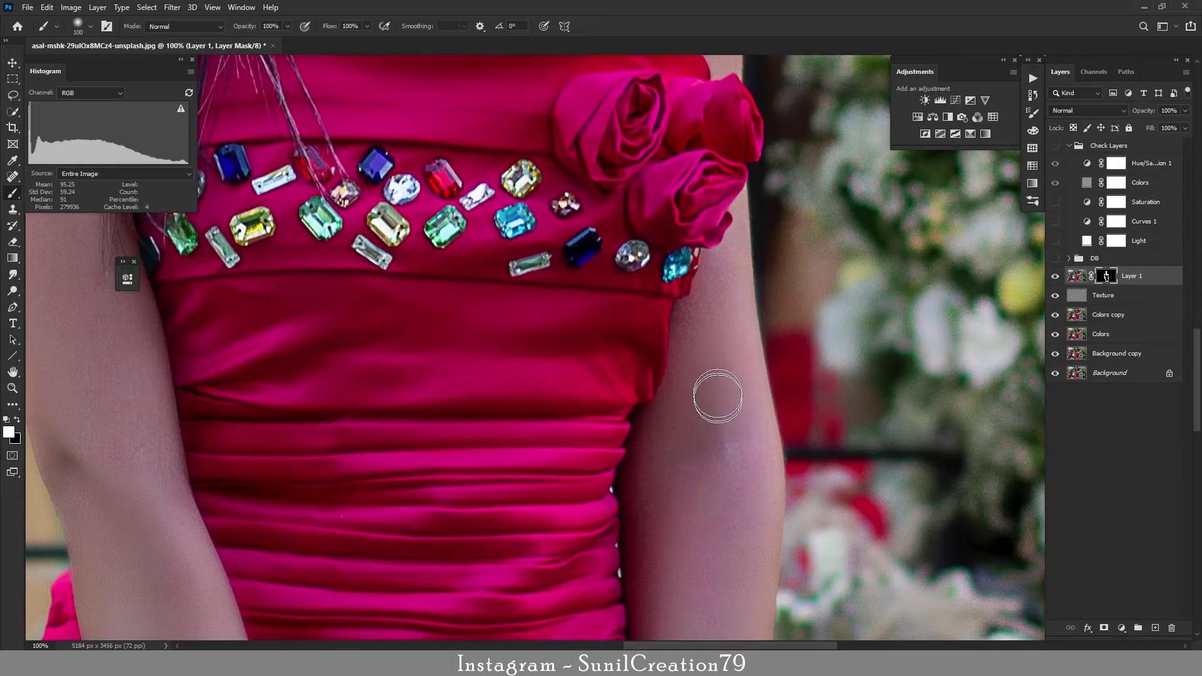
{"action": "scroll", "coordinate": [716, 396], "scroll_direction": "up", "scroll_amount": 1}
{"action": "scroll", "coordinate": [724, 438], "scroll_direction": "up", "scroll_amount": 2}
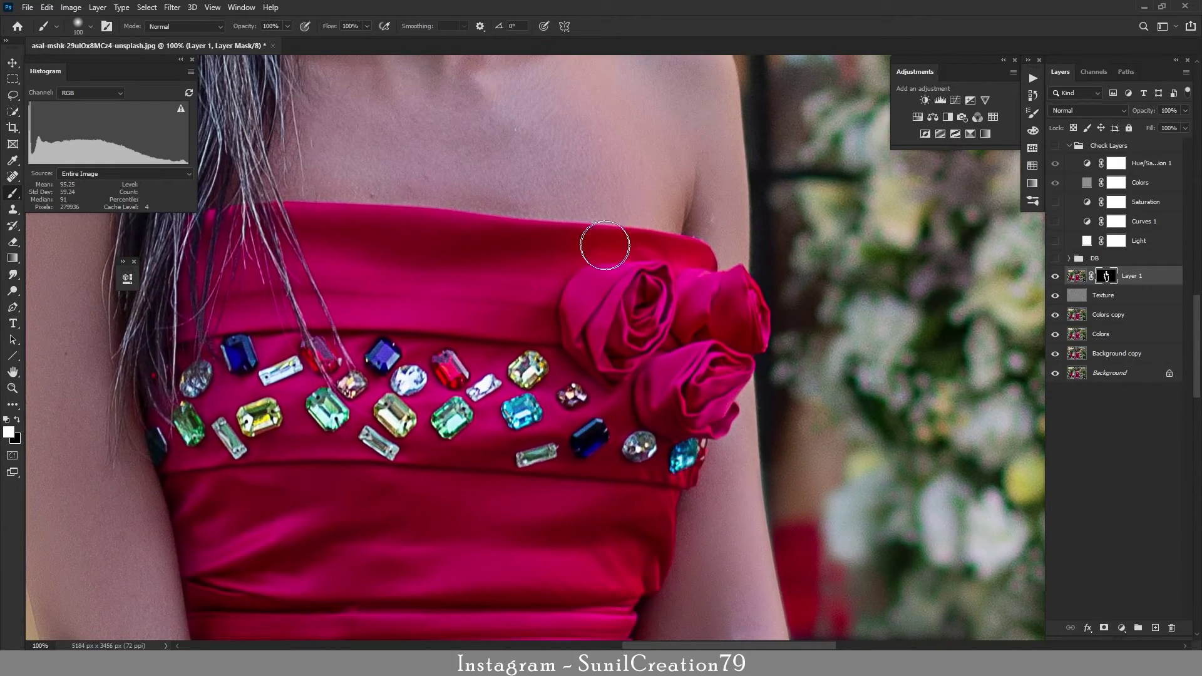
Zoom out and back to her neck, then stamp all visible layers into Layer 2
{"action": "key", "text": "z"}
{"action": "left_click", "coordinate": [575, 263], "text": "alt"}
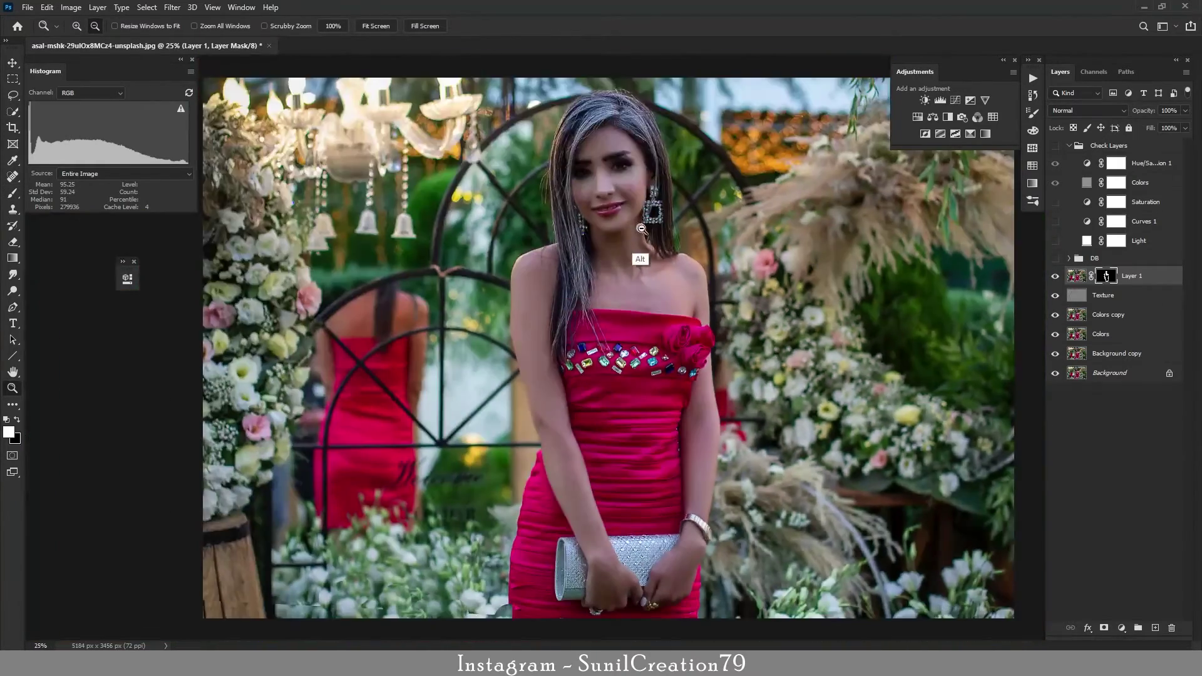
{"action": "left_click", "coordinate": [601, 154]}
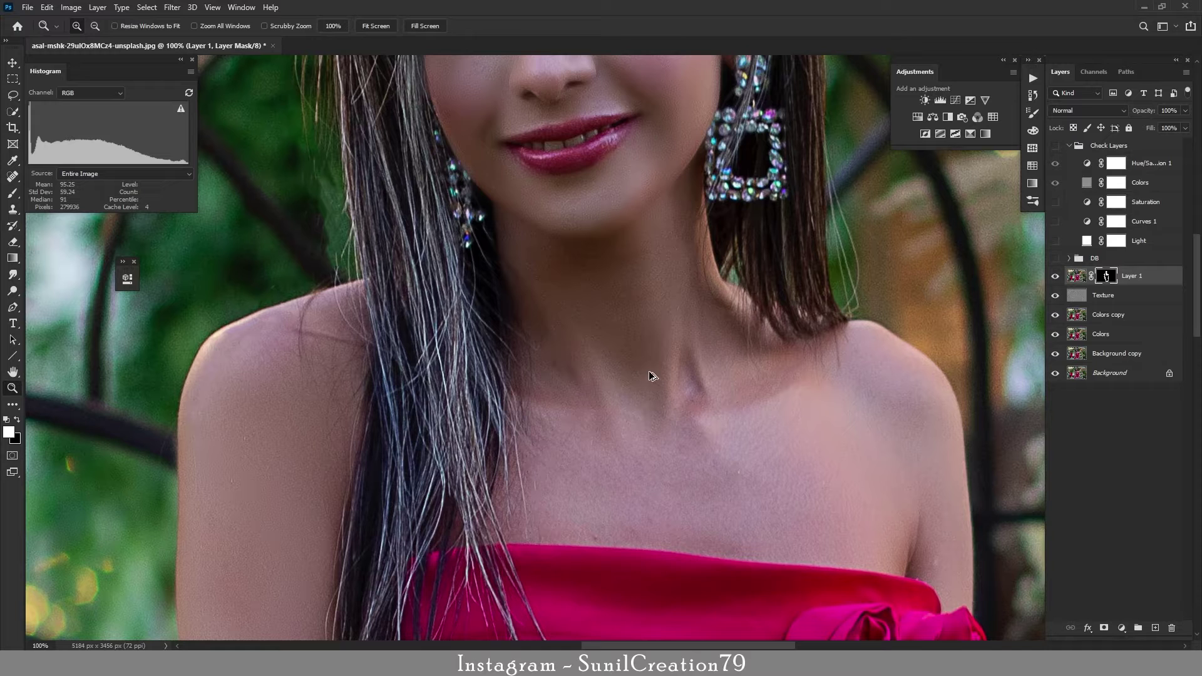
{"action": "key", "text": "ctrl+shift+alt+e"}
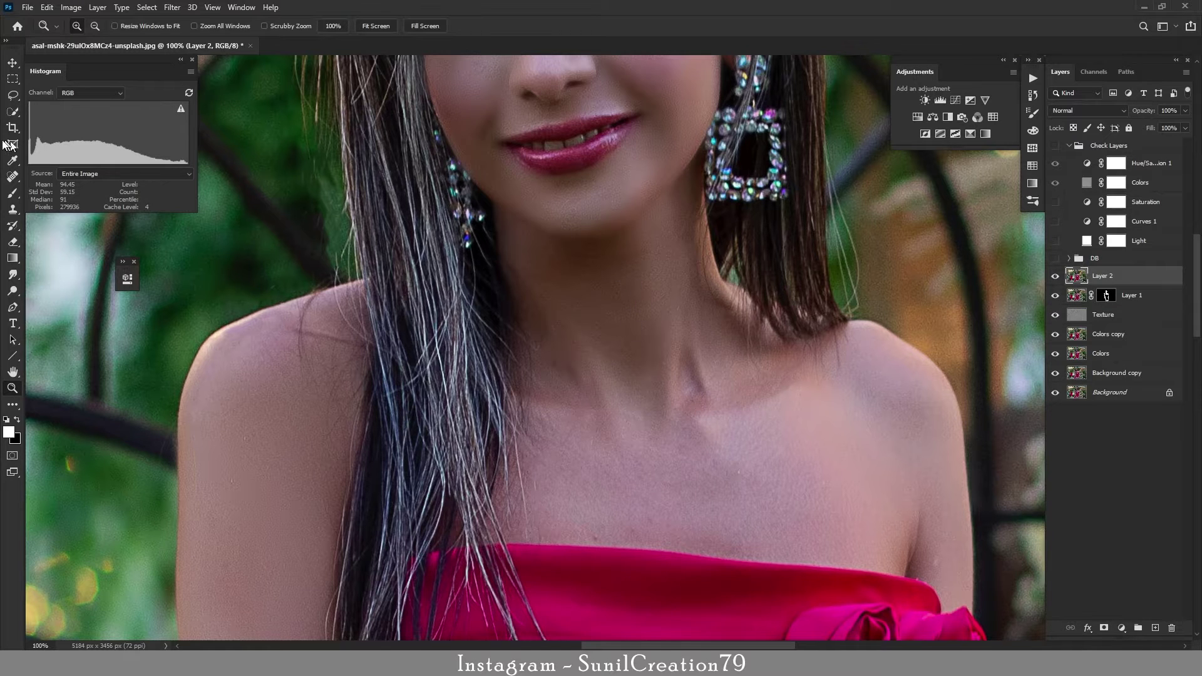
Switch to the Mixer Brush, zoom to 200% on the chin, and blend the chin skin
{"action": "right_click", "coordinate": [11, 196]}
{"action": "left_click", "coordinate": [62, 231]}
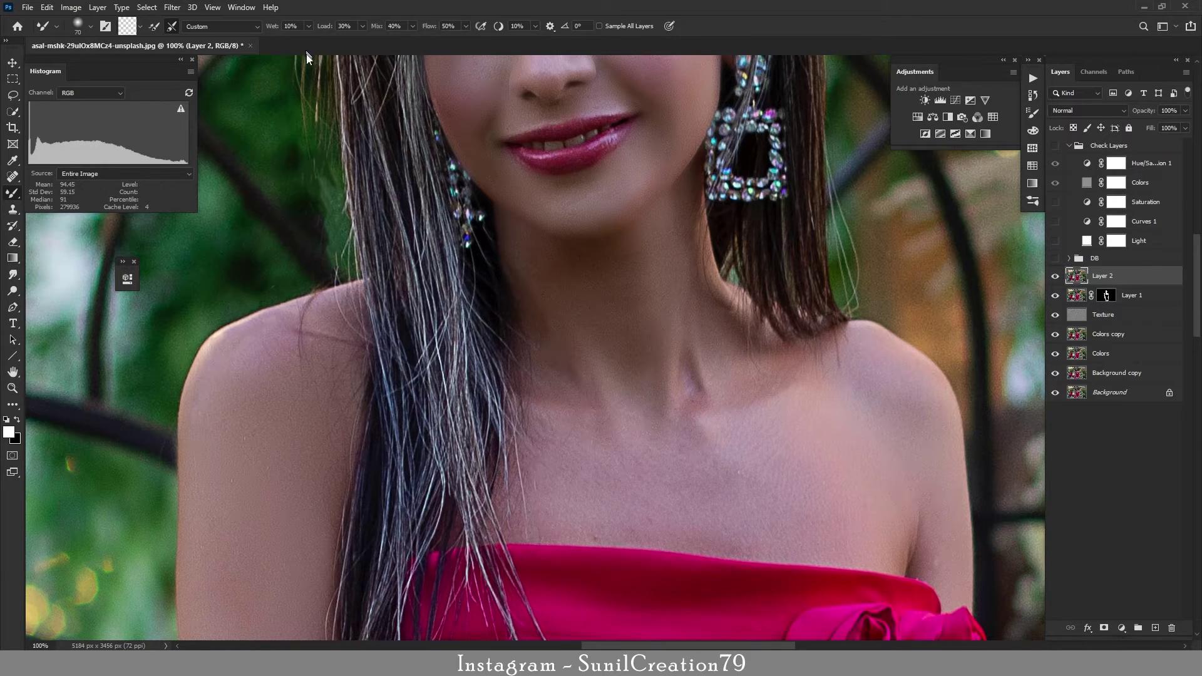
{"action": "key", "text": "z"}
{"action": "left_click", "coordinate": [574, 251]}
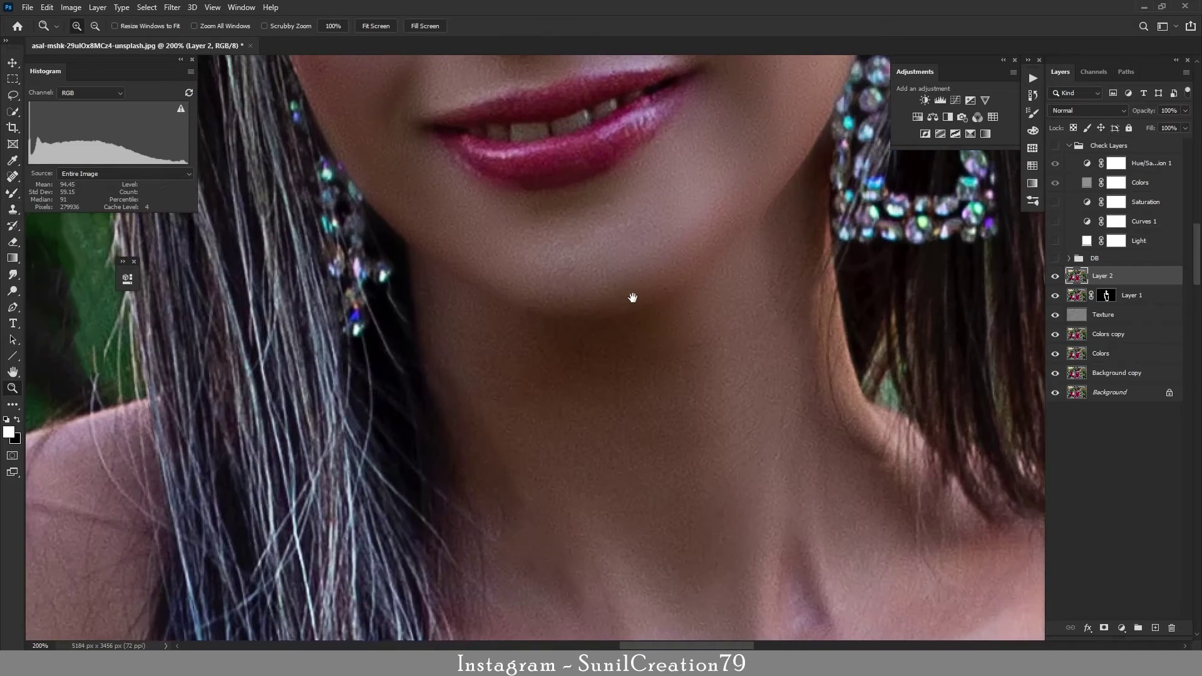
{"action": "key", "text": "b"}
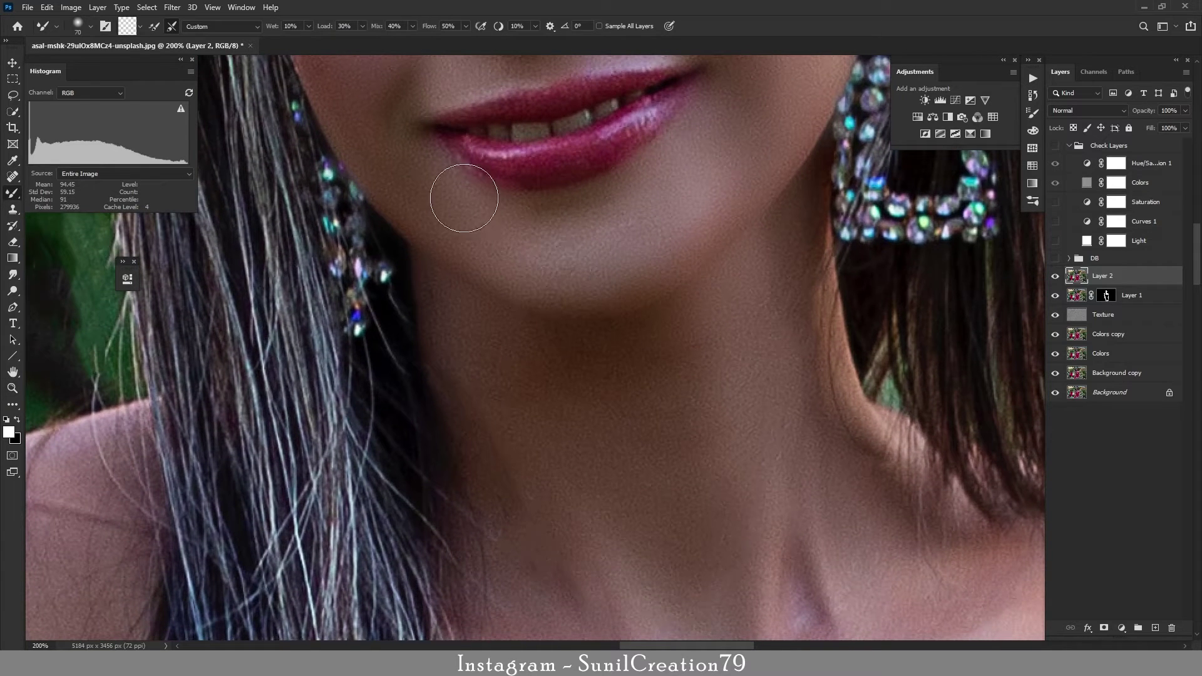
{"action": "mouse_move", "coordinate": [608, 263]}
{"action": "left_mouse_down"}
{"action": "mouse_move", "coordinate": [645, 223]}
{"action": "mouse_move", "coordinate": [626, 203]}
{"action": "left_mouse_up"}
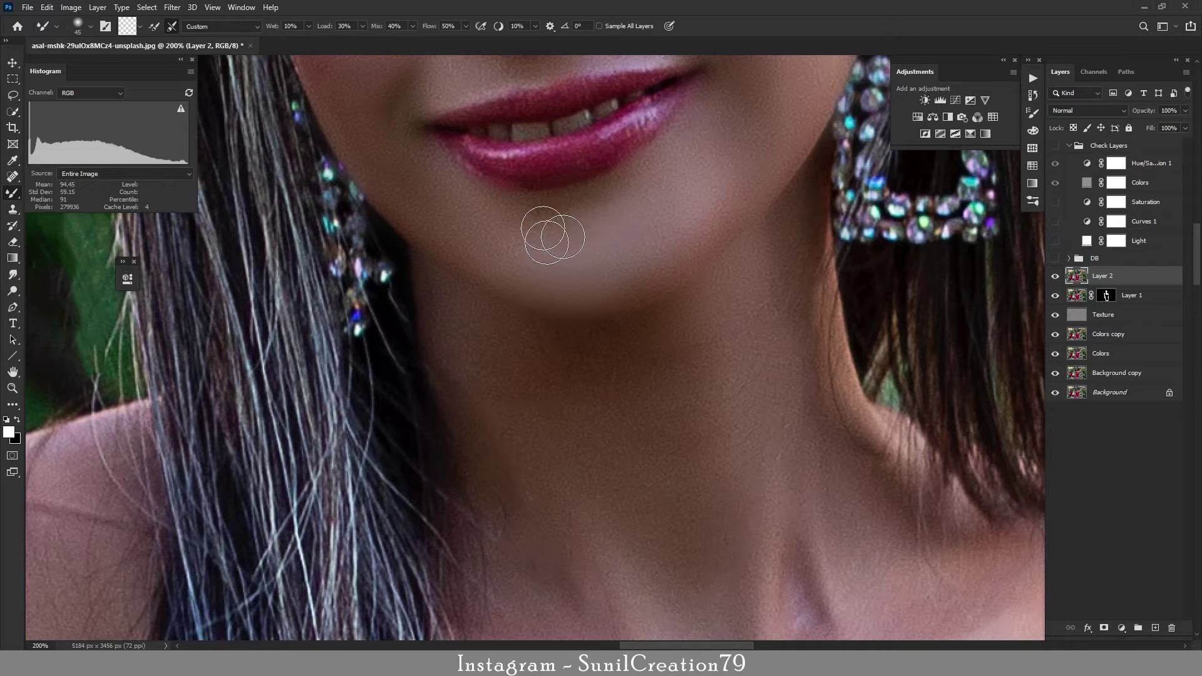
Blend the collarbone skin, then the neck notch with a larger mixer brush
{"action": "scroll", "coordinate": [532, 282], "scroll_direction": "down", "scroll_amount": 5}
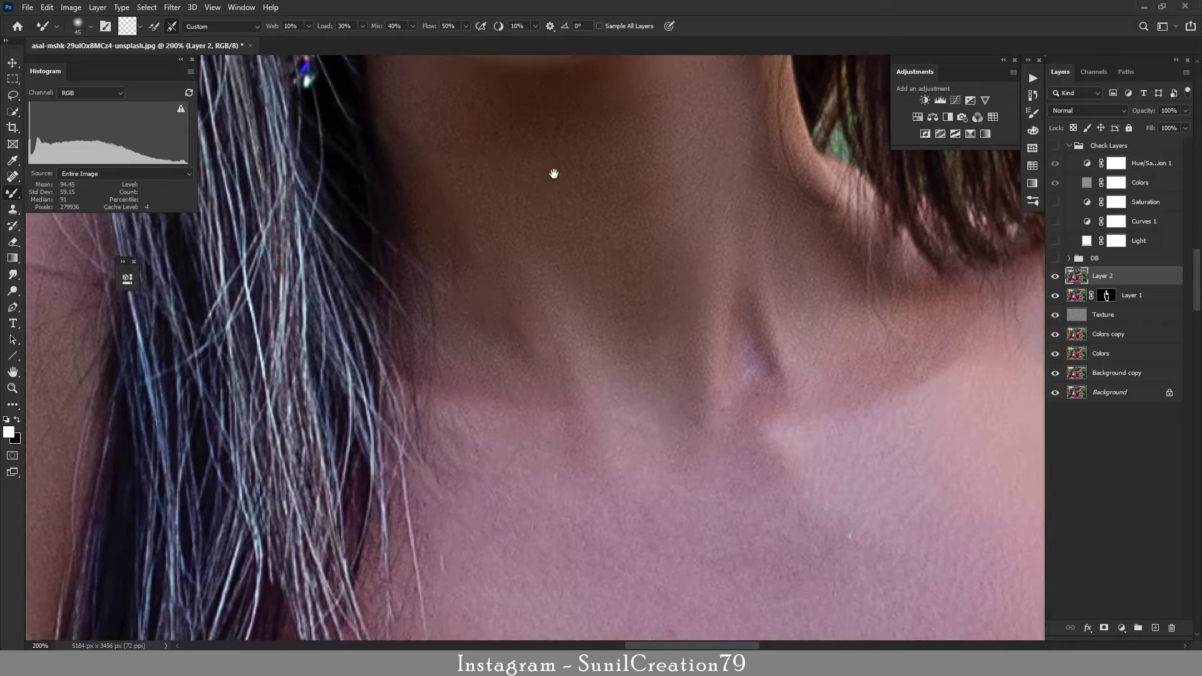
{"action": "left_click", "coordinate": [496, 339], "text": "alt"}
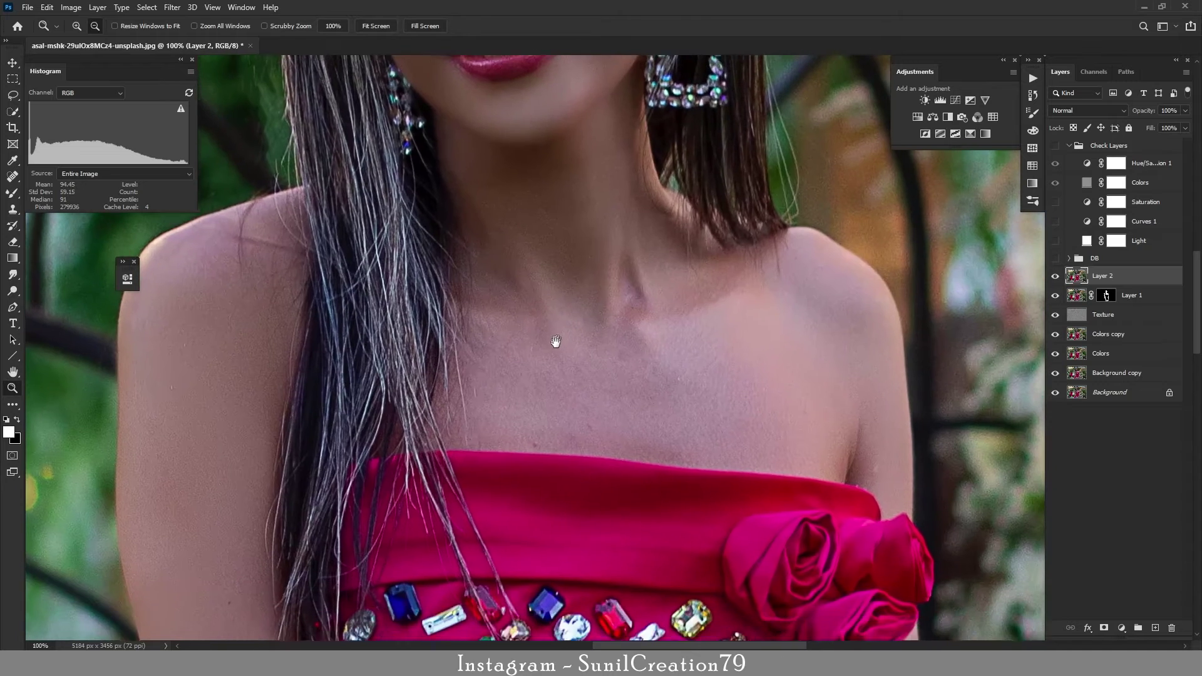
{"action": "key", "text": "b"}
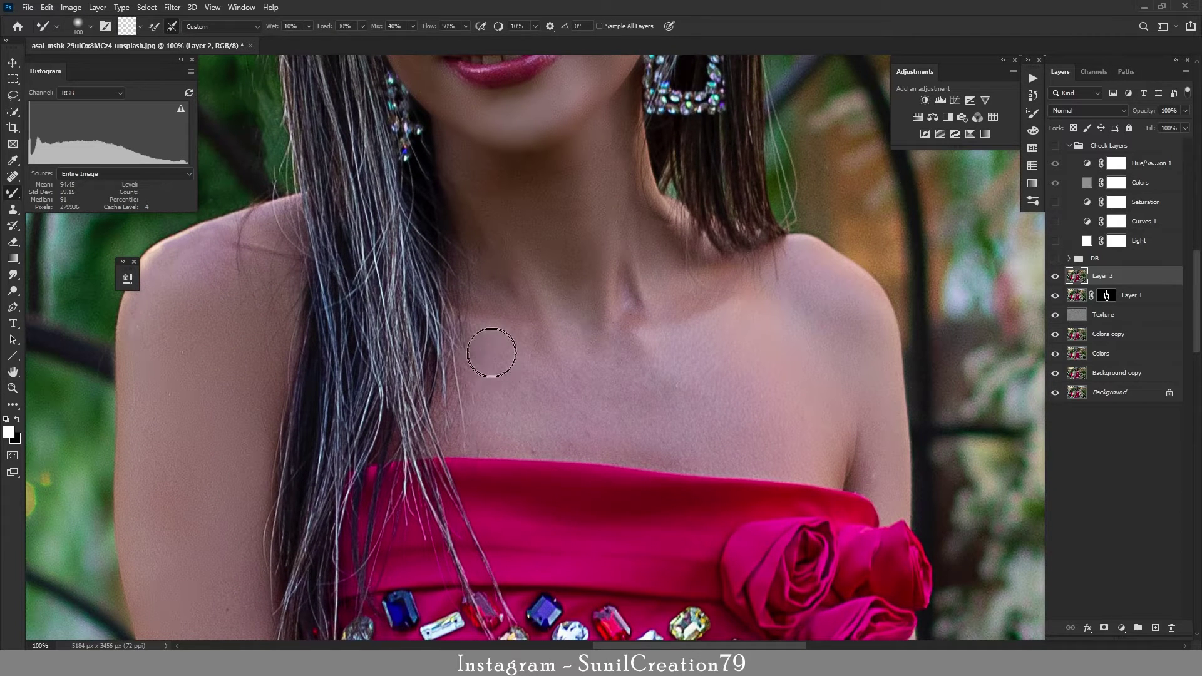
{"action": "mouse_move", "coordinate": [491, 352]}
{"action": "left_mouse_down"}
{"action": "mouse_move", "coordinate": [526, 407]}
{"action": "mouse_move", "coordinate": [483, 343]}
{"action": "mouse_move", "coordinate": [499, 287]}
{"action": "mouse_move", "coordinate": [496, 303]}
{"action": "mouse_move", "coordinate": [532, 272]}
{"action": "mouse_move", "coordinate": [483, 209]}
{"action": "mouse_move", "coordinate": [482, 231]}
{"action": "mouse_move", "coordinate": [528, 196]}
{"action": "mouse_move", "coordinate": [494, 185]}
{"action": "left_mouse_up"}
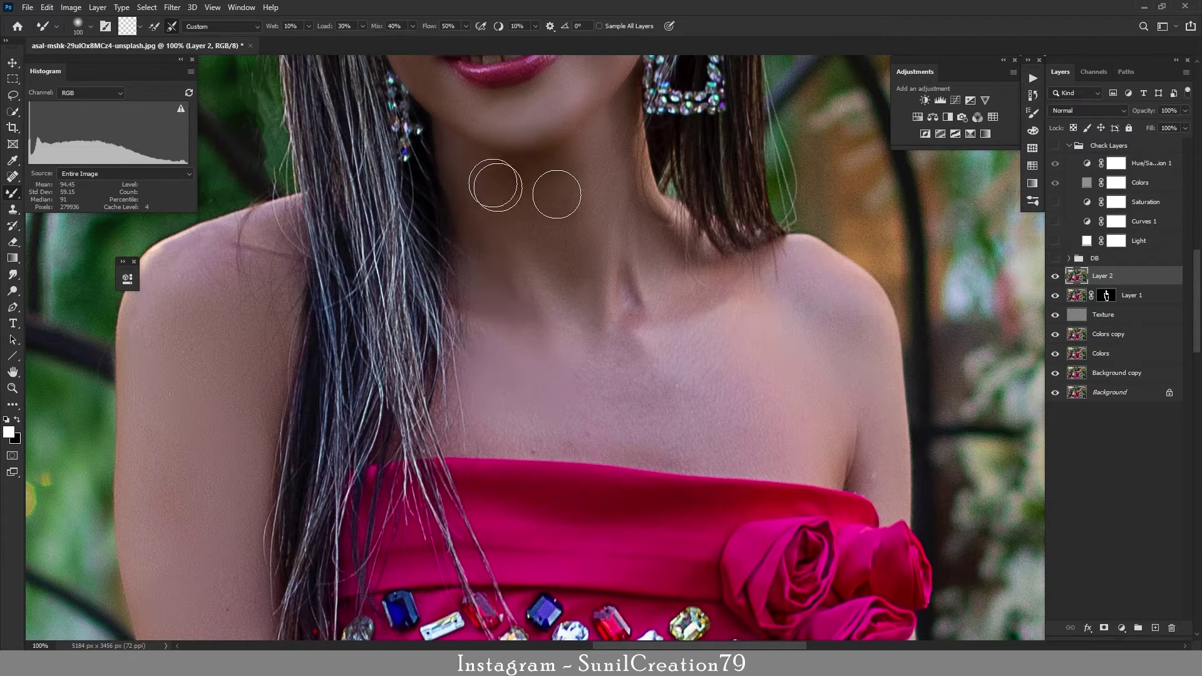
{"action": "key", "text": "bracketright"}
{"action": "key", "text": "bracketright"}
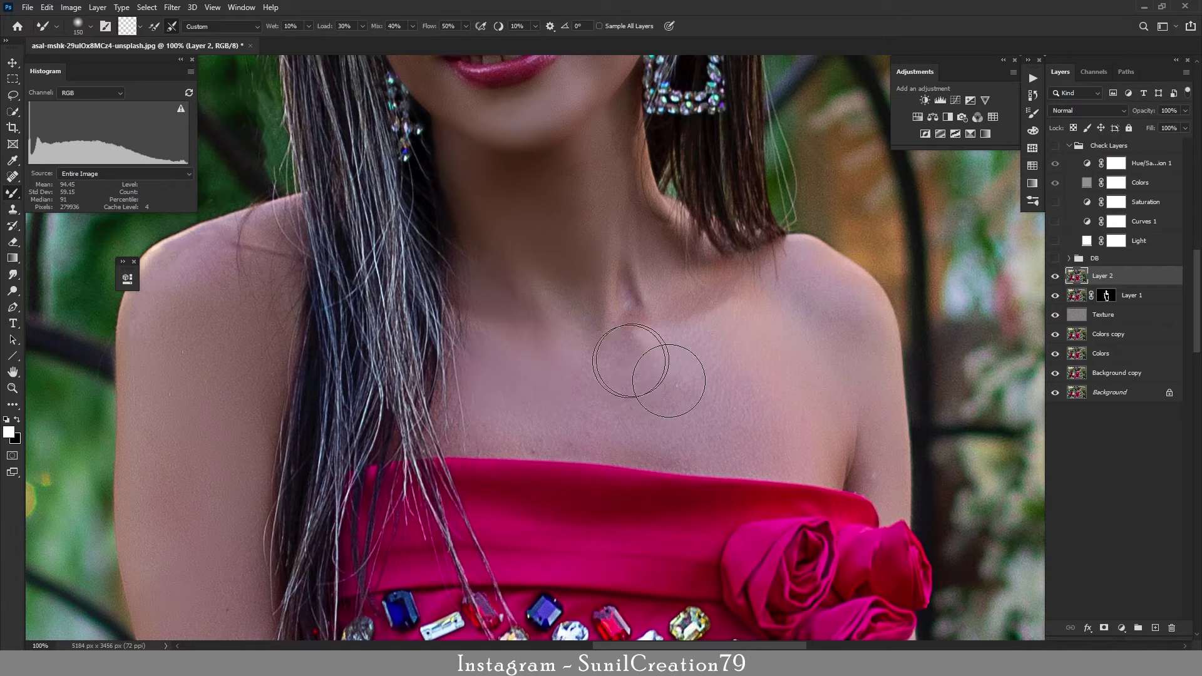
{"action": "mouse_move", "coordinate": [630, 361]}
{"action": "left_mouse_down"}
{"action": "mouse_move", "coordinate": [622, 260]}
{"action": "mouse_move", "coordinate": [590, 297]}
{"action": "mouse_move", "coordinate": [557, 275]}
{"action": "mouse_move", "coordinate": [497, 268]}
{"action": "mouse_move", "coordinate": [590, 188]}
{"action": "mouse_move", "coordinate": [636, 246]}
{"action": "mouse_move", "coordinate": [706, 285]}
{"action": "mouse_move", "coordinate": [720, 398]}
{"action": "mouse_move", "coordinate": [462, 430]}
{"action": "mouse_move", "coordinate": [536, 416]}
{"action": "mouse_move", "coordinate": [482, 327]}
{"action": "mouse_move", "coordinate": [612, 424]}
{"action": "mouse_move", "coordinate": [782, 415]}
{"action": "mouse_move", "coordinate": [672, 420]}
{"action": "mouse_move", "coordinate": [692, 350]}
{"action": "mouse_move", "coordinate": [679, 319]}
{"action": "mouse_move", "coordinate": [813, 322]}
{"action": "mouse_move", "coordinate": [751, 316]}
{"action": "left_mouse_up"}
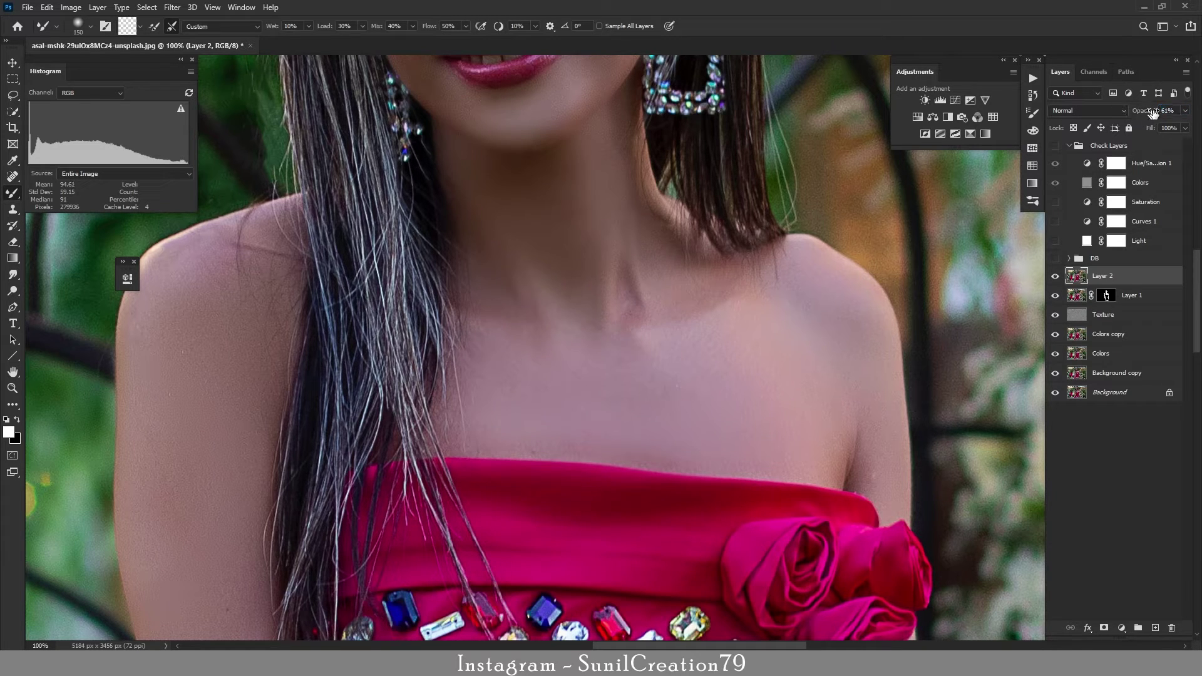
Compare Layer 2 on and off and set its opacity to 55%
{"action": "type", "text": "60"}
{"action": "left_click", "coordinate": [1055, 276]}
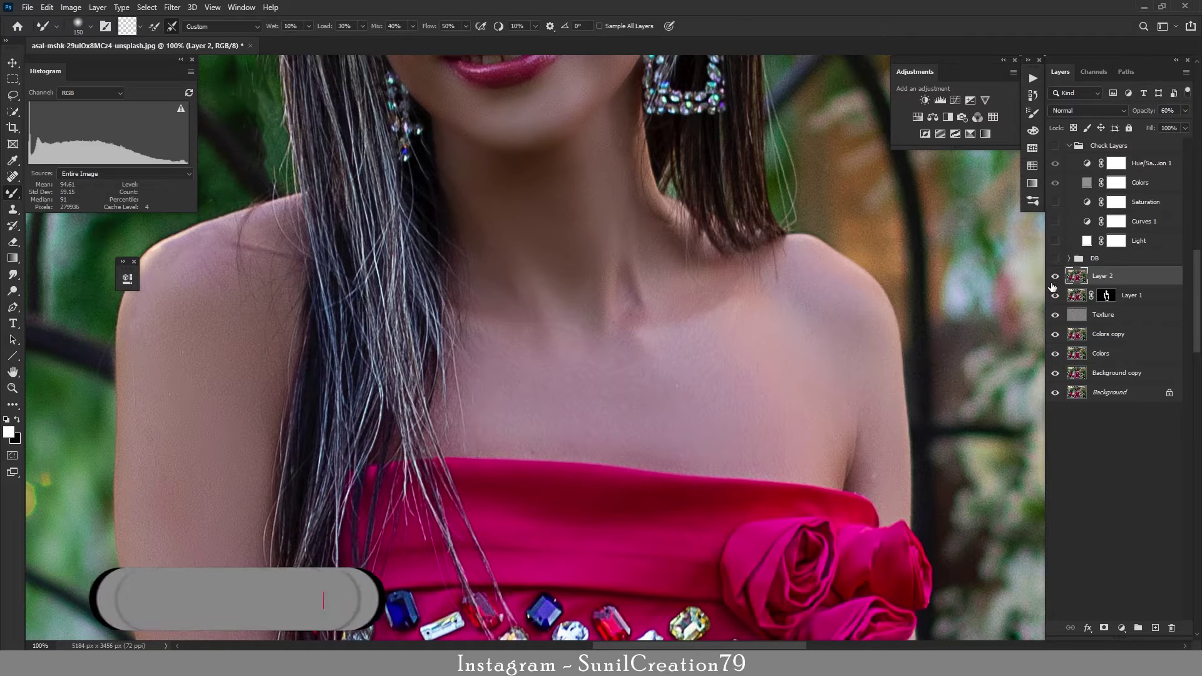
{"action": "left_click", "coordinate": [1055, 276]}
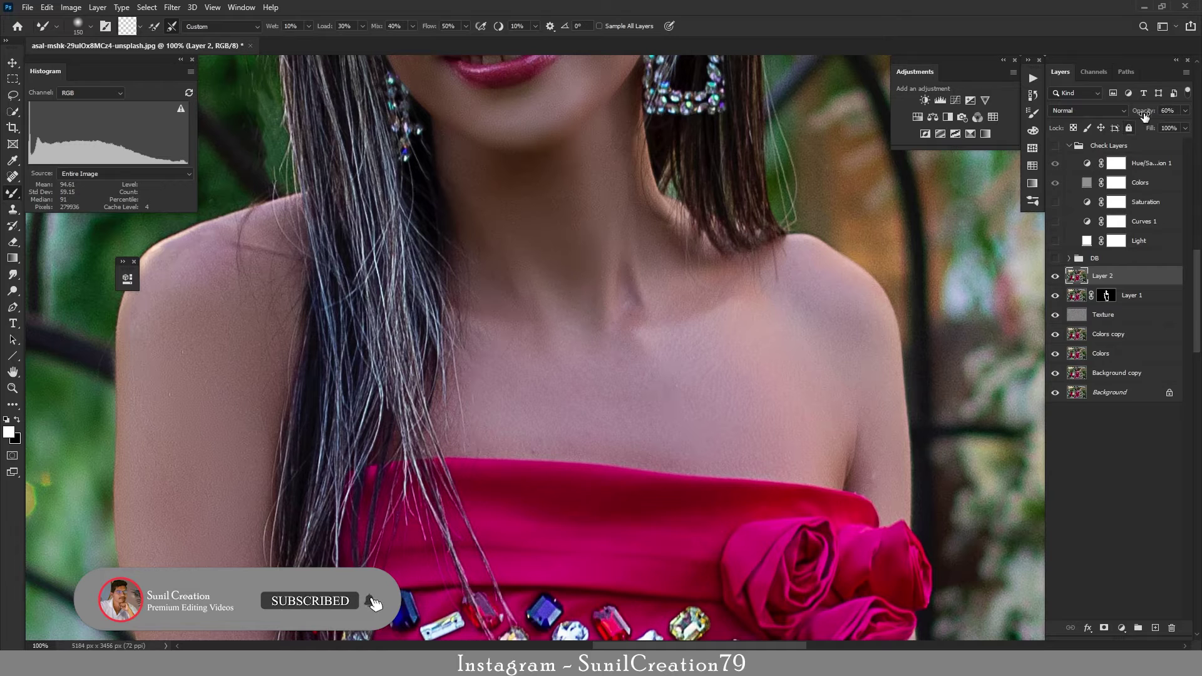
{"action": "left_click_drag", "start_coordinate": [1160, 114], "coordinate": [1164, 114]}
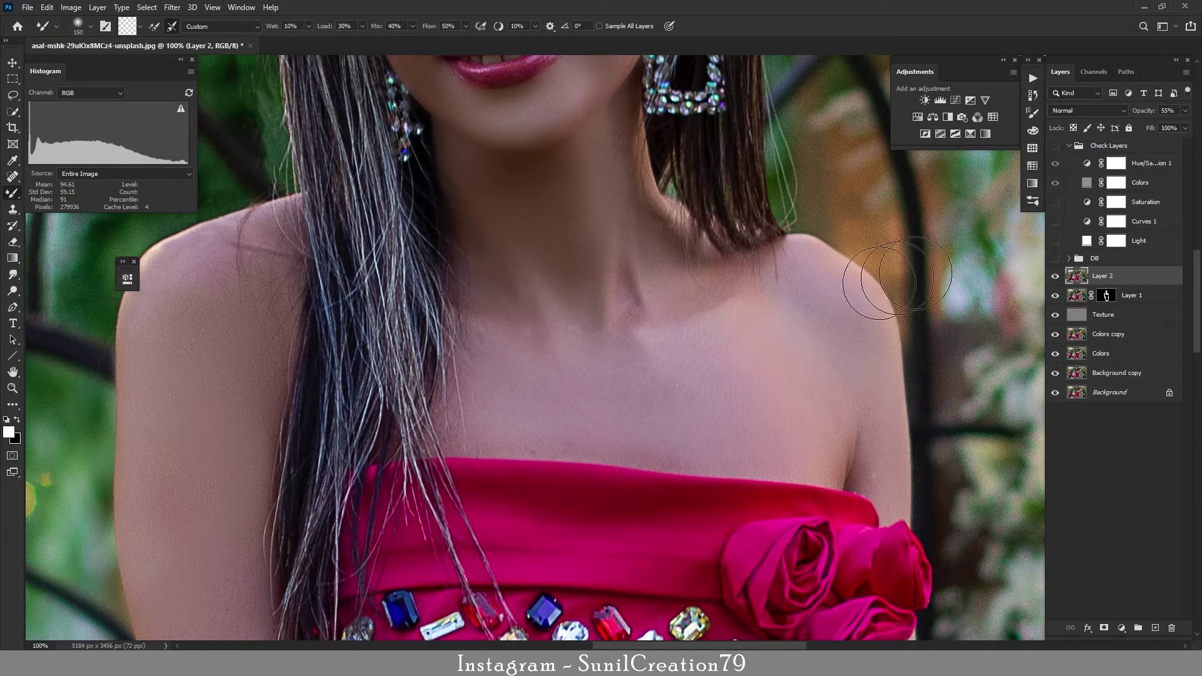
{"action": "left_click", "coordinate": [1055, 278]}
Zoom out to the whole photo, zoom back in on the face, and expand the DB group
{"action": "key", "text": "z"}
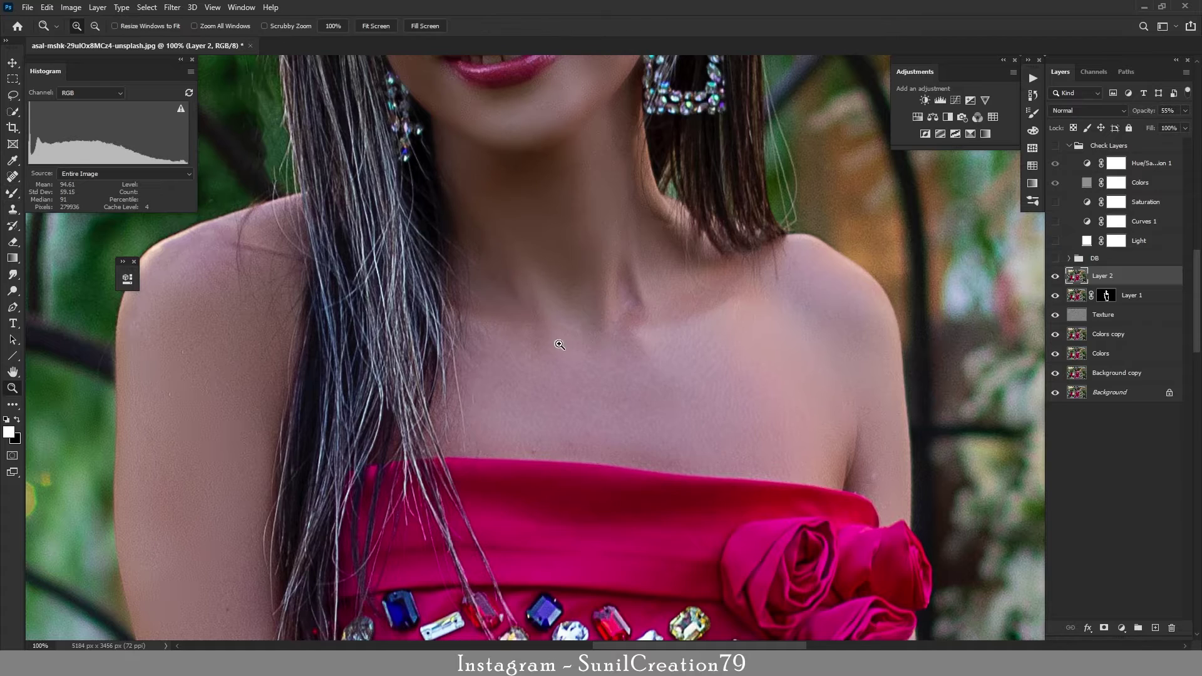
{"action": "left_click", "coordinate": [562, 365], "text": "alt"}
{"action": "left_click", "coordinate": [562, 365], "text": "alt"}
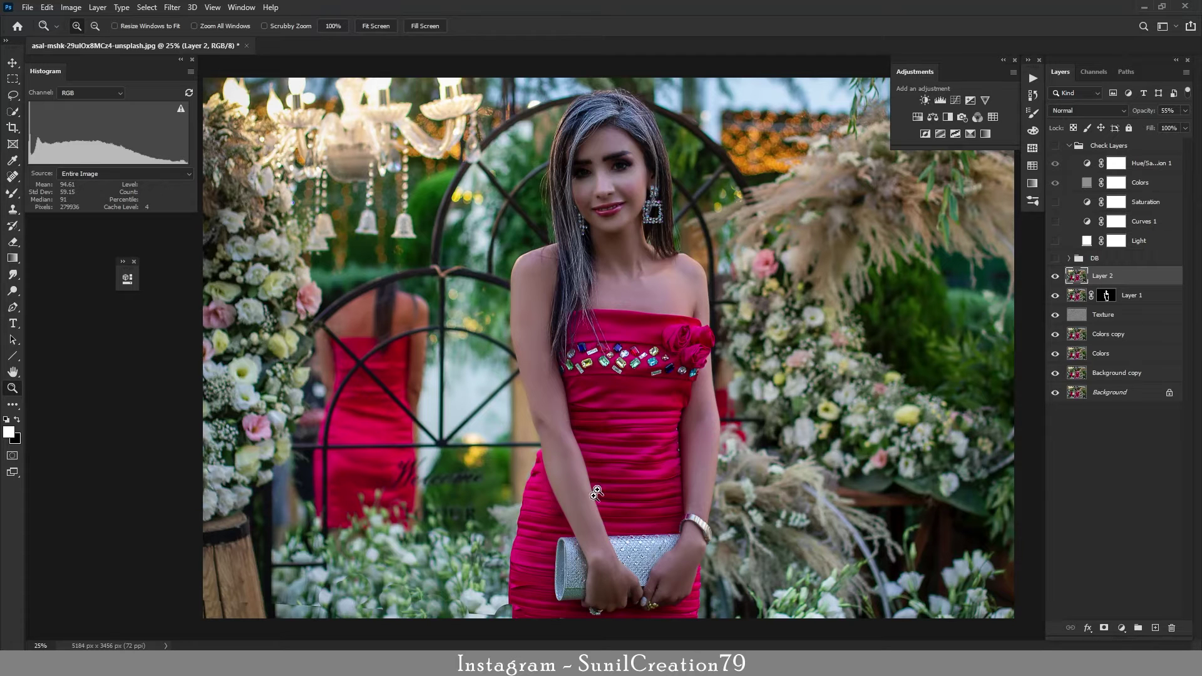
{"action": "left_click", "coordinate": [633, 208]}
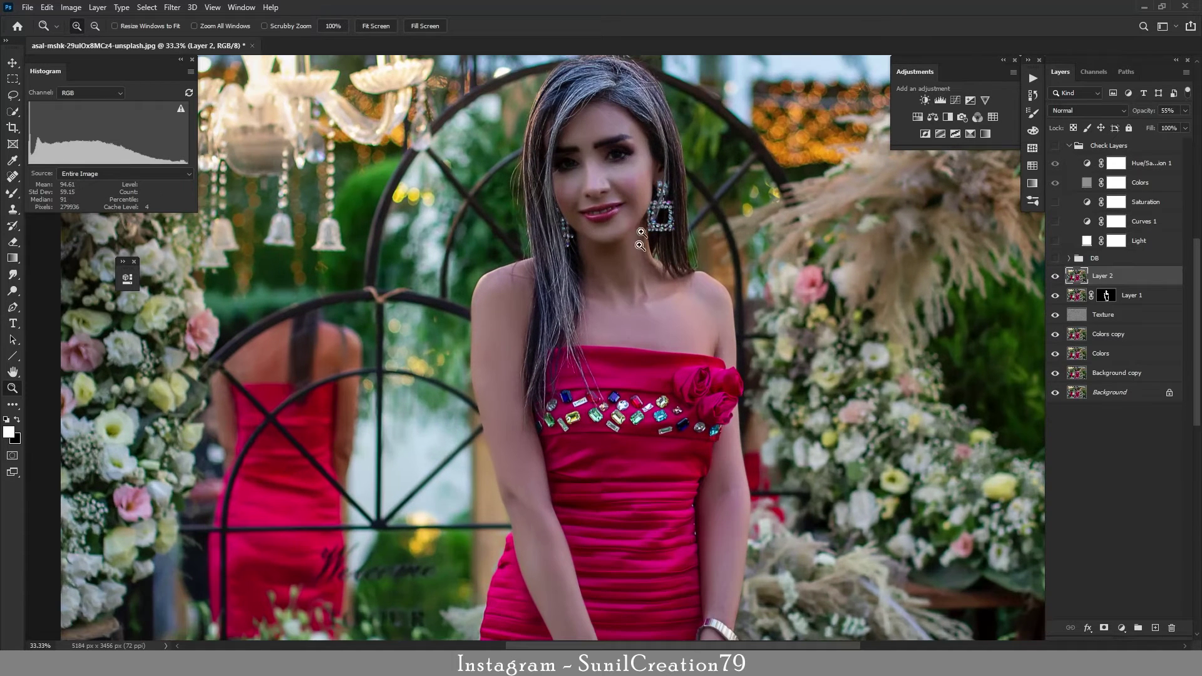
{"action": "left_click", "coordinate": [630, 164]}
{"action": "left_click", "coordinate": [630, 143]}
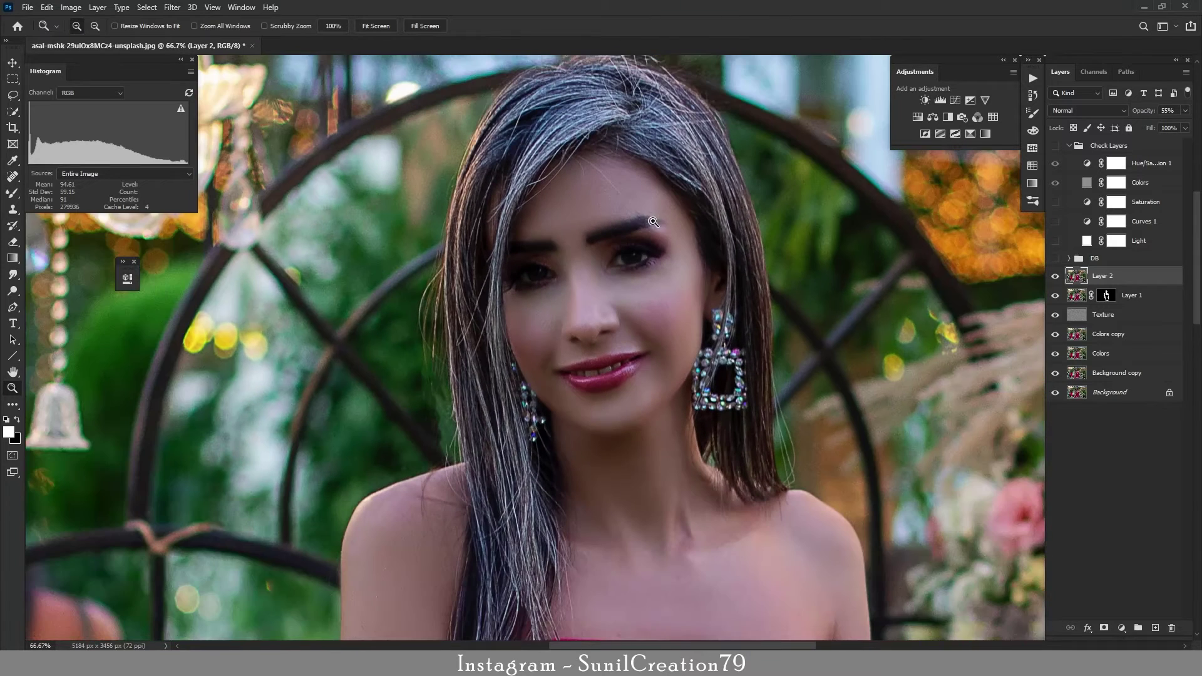
{"action": "left_click", "coordinate": [1067, 259]}
Target the Burn layer's mask with the Brush tool and burn the chin and neck
{"action": "left_click", "coordinate": [1117, 297]}
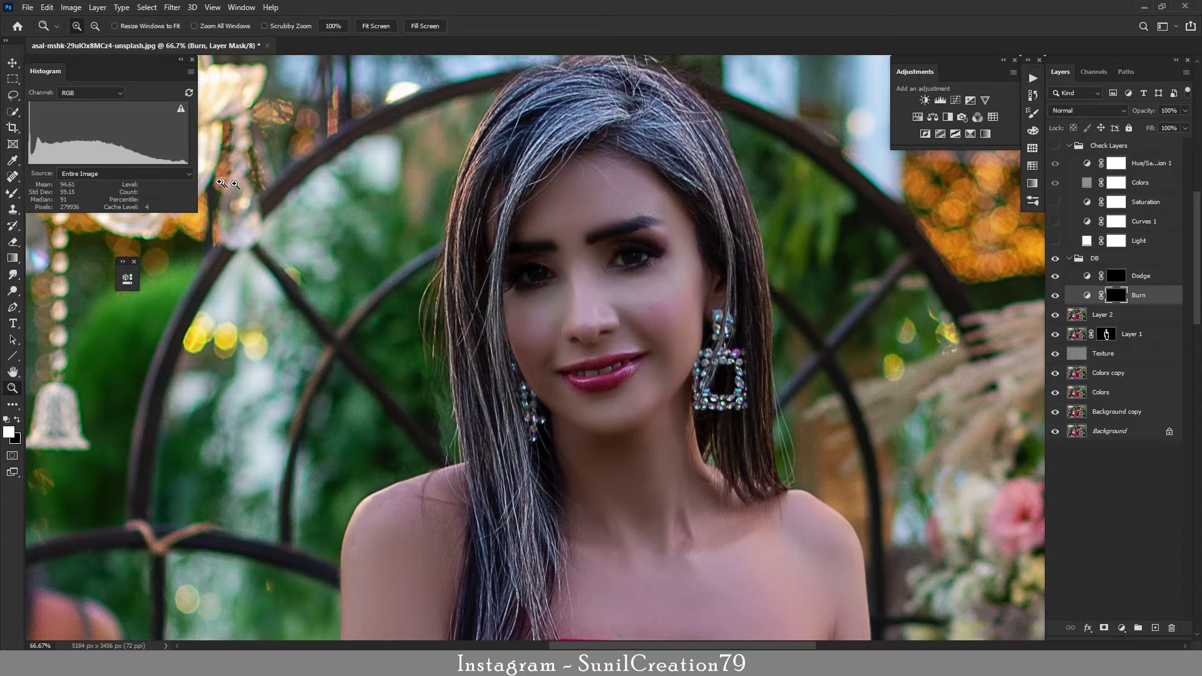
{"action": "left_click", "coordinate": [11, 194]}
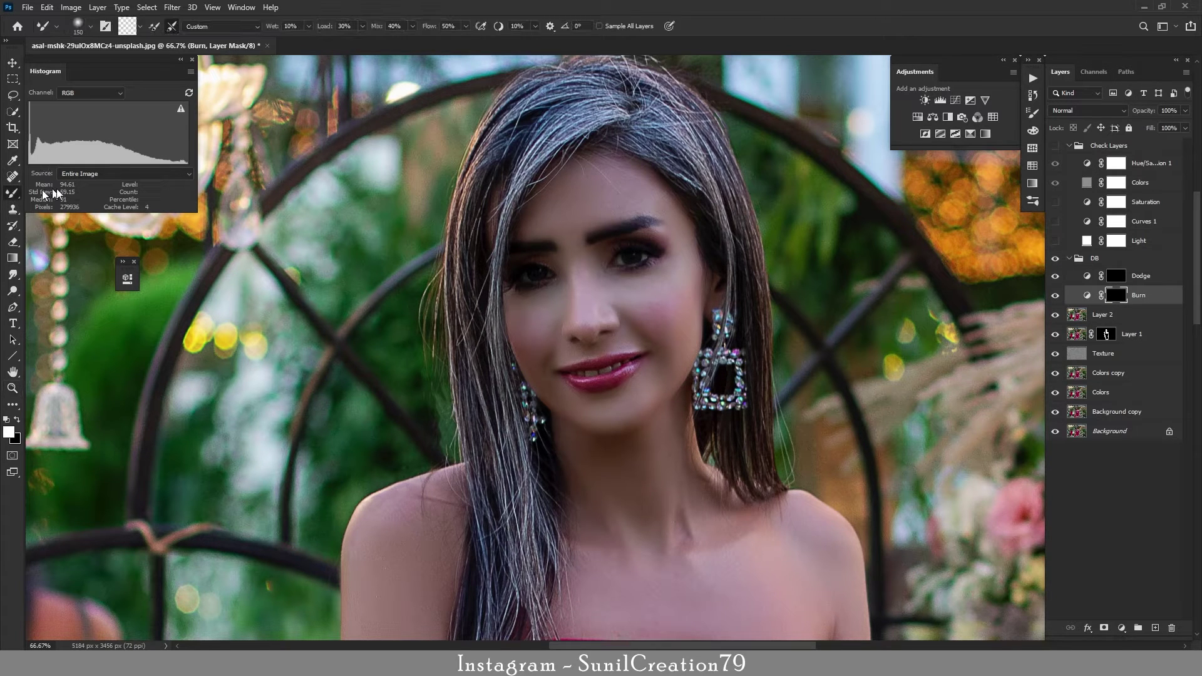
{"action": "left_click", "coordinate": [79, 197]}
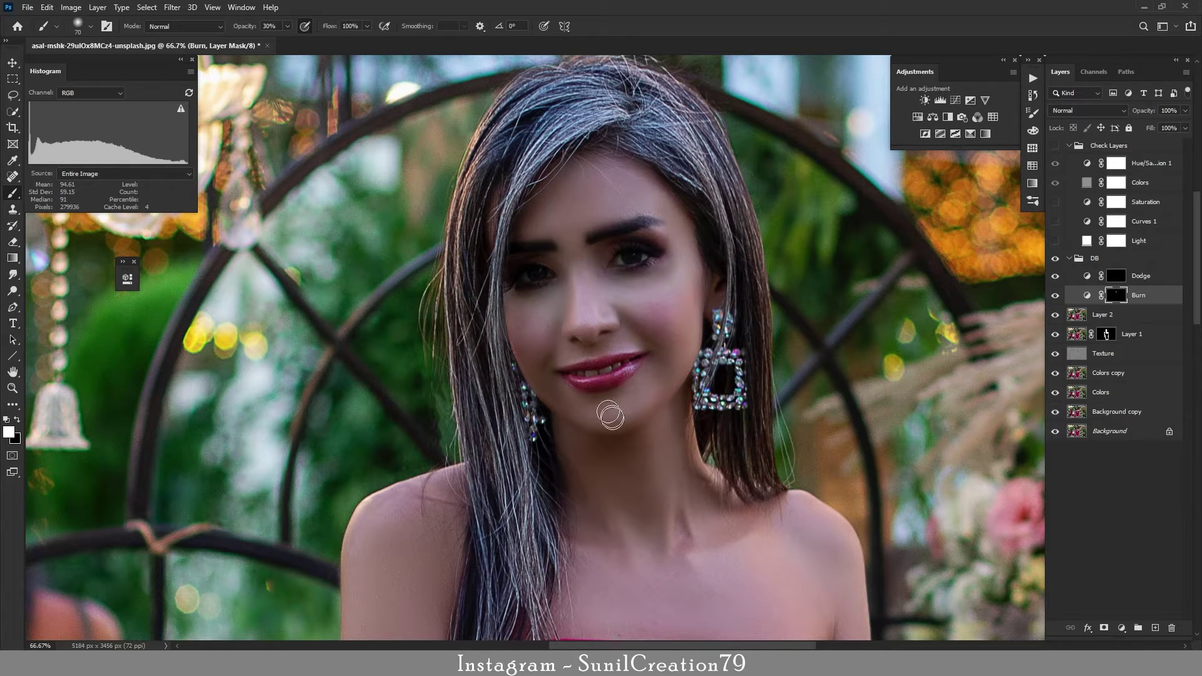
{"action": "scroll", "coordinate": [612, 416], "scroll_direction": "down", "scroll_amount": 3}
{"action": "key", "text": "bracketright"}
{"action": "key", "text": "bracketright"}
{"action": "key", "text": "bracketright"}
{"action": "key", "text": "bracketright"}
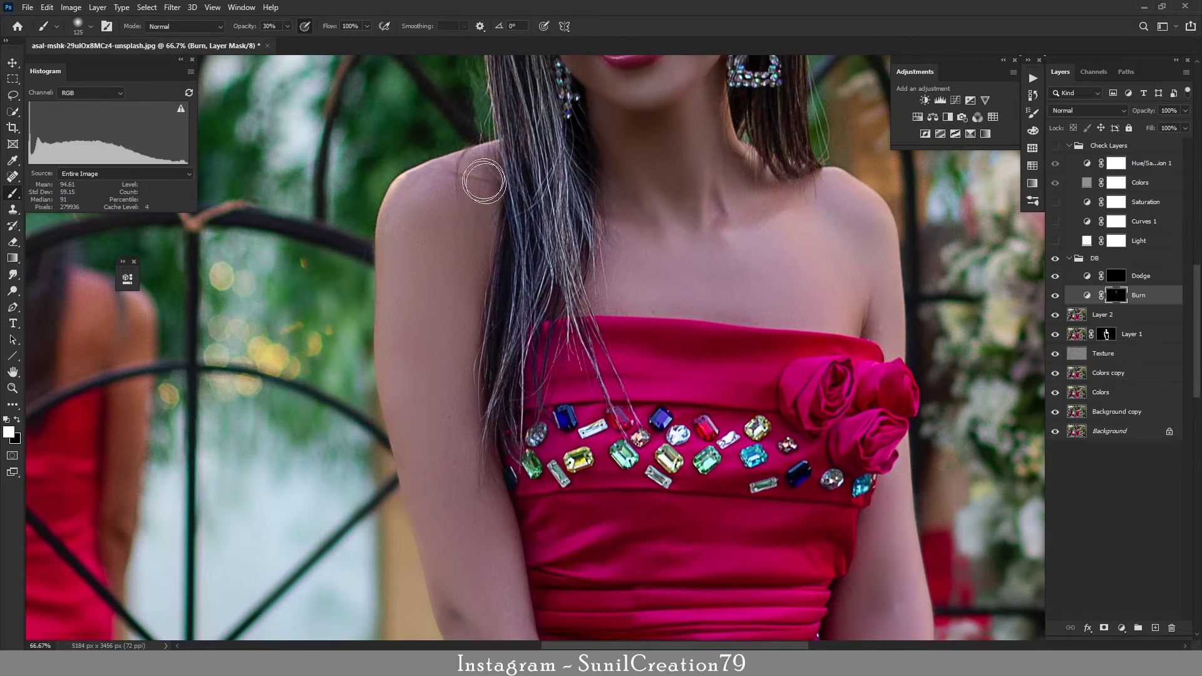
Darken the shoulders, arms, hands and face with resized brushes, then target the Dodge layer
{"action": "scroll", "coordinate": [475, 251], "scroll_direction": "down", "scroll_amount": 3}
{"action": "scroll", "coordinate": [494, 488], "scroll_direction": "down", "scroll_amount": 4}
{"action": "scroll", "coordinate": [463, 350], "scroll_direction": "down", "scroll_amount": 1}
{"action": "scroll", "coordinate": [463, 313], "scroll_direction": "down", "scroll_amount": 3}
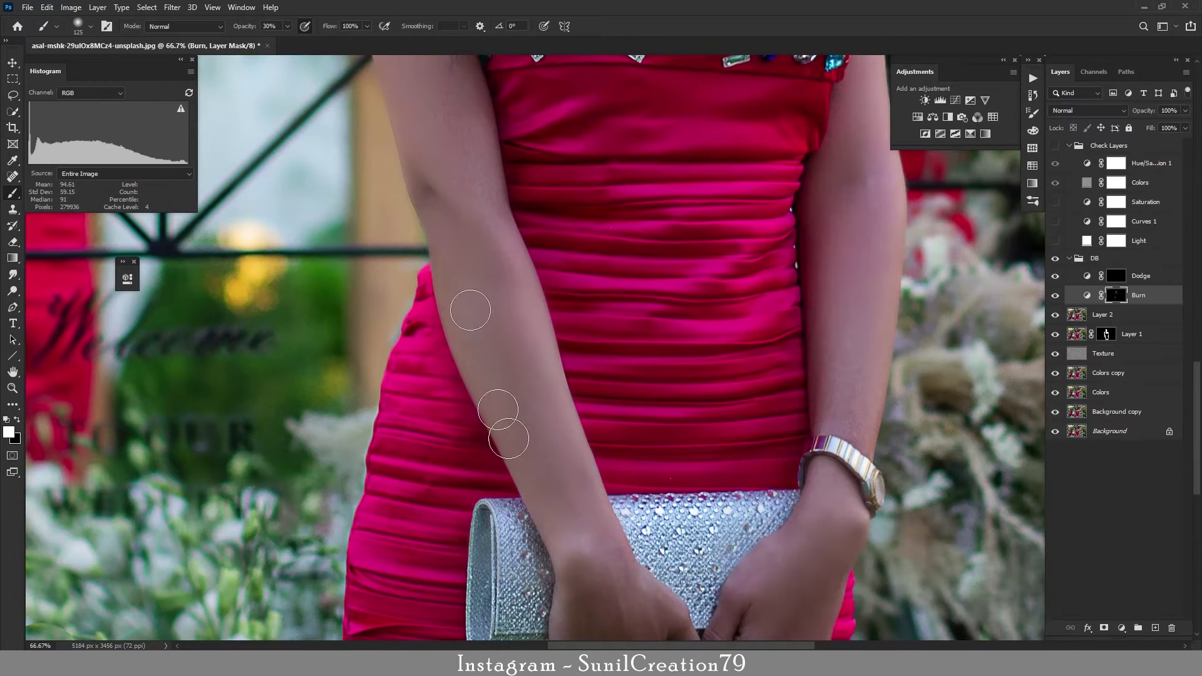
{"action": "scroll", "coordinate": [548, 381], "scroll_direction": "down", "scroll_amount": 3}
{"action": "key", "text": "bracketleft"}
{"action": "key", "text": "bracketleft"}
{"action": "key", "text": "bracketleft"}
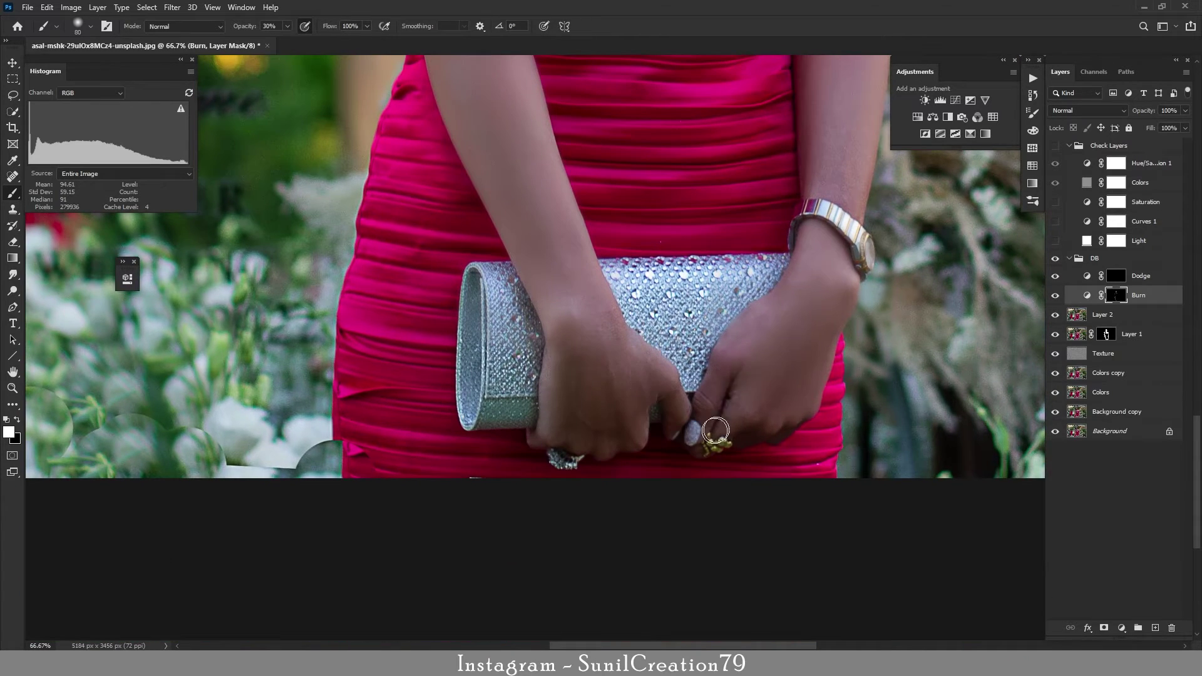
{"action": "scroll", "coordinate": [769, 394], "scroll_direction": "up", "scroll_amount": 3}
{"action": "key", "text": "bracketright"}
{"action": "key", "text": "bracketright"}
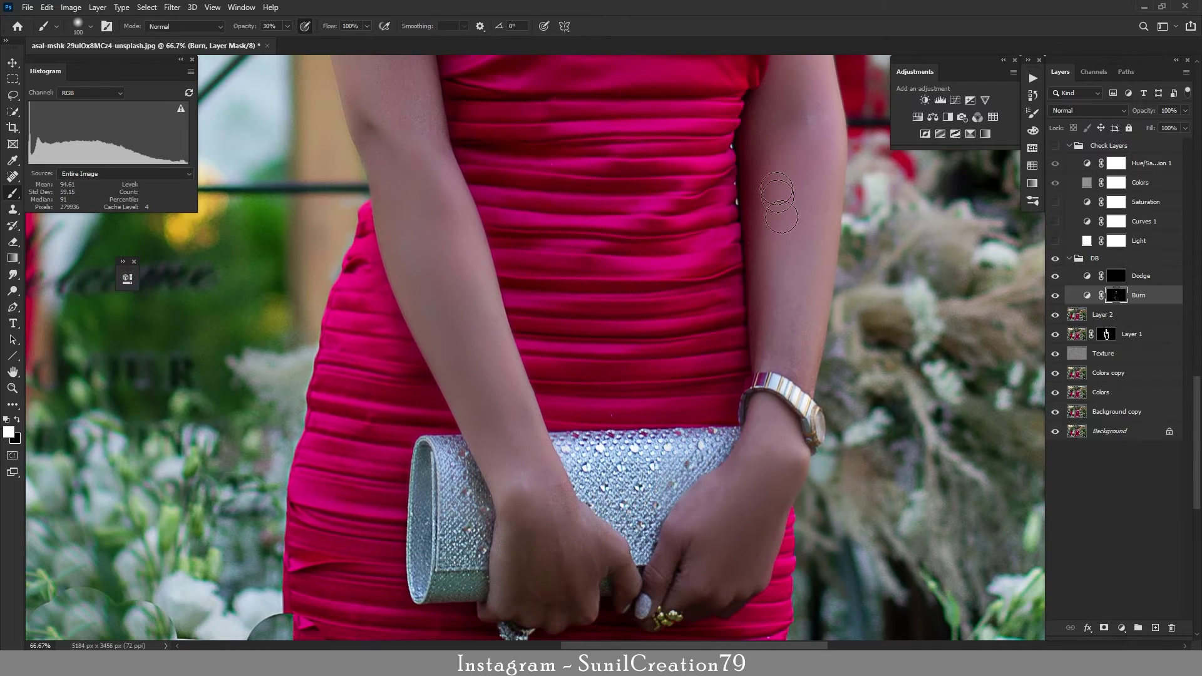
{"action": "scroll", "coordinate": [753, 204], "scroll_direction": "up", "scroll_amount": 4}
{"action": "scroll", "coordinate": [788, 275], "scroll_direction": "up", "scroll_amount": 4}
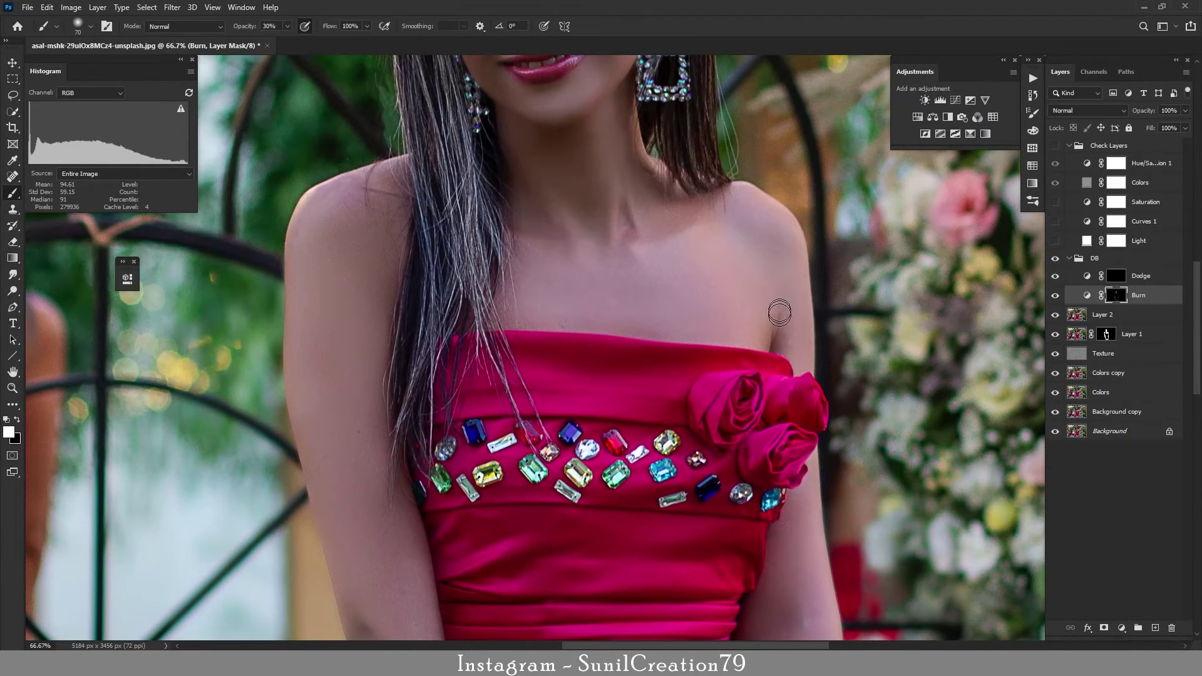
{"action": "key", "text": "bracketleft"}
{"action": "key", "text": "bracketleft"}
{"action": "key", "text": "bracketleft"}
{"action": "scroll", "coordinate": [646, 432], "scroll_direction": "up", "scroll_amount": 4}
{"action": "scroll", "coordinate": [646, 432], "scroll_direction": "up", "scroll_amount": 1}
{"action": "key", "text": "alt+bracketright"}
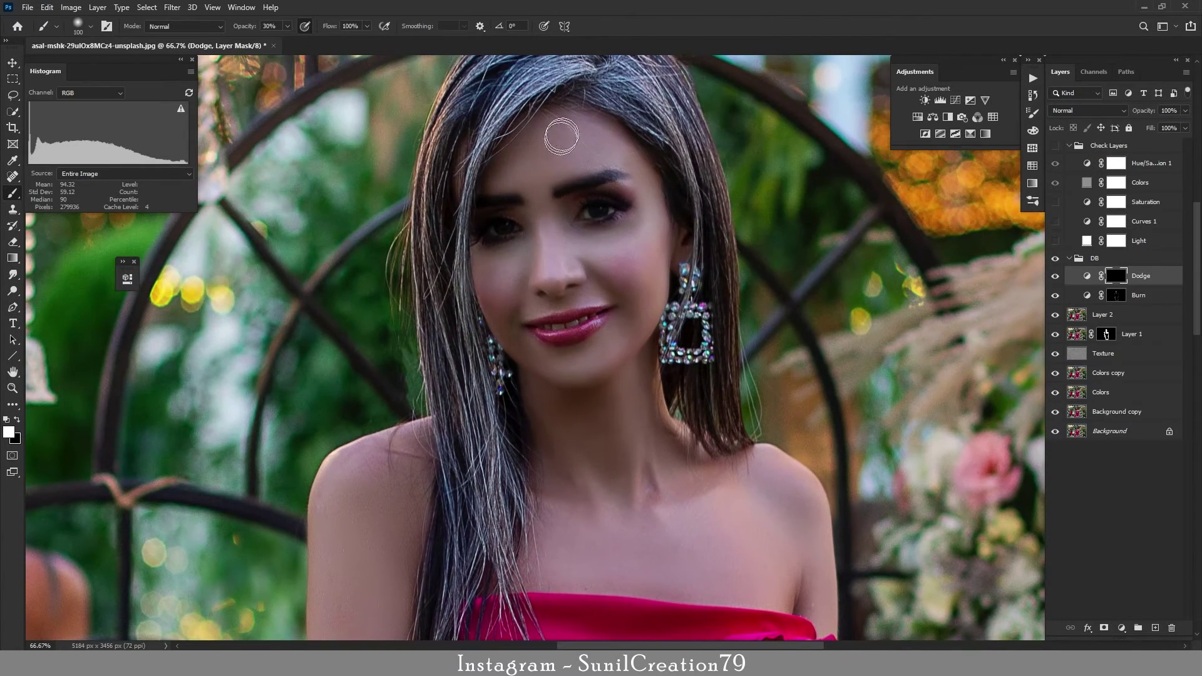
Dodge the nose bridge, cheeks, mouth area, chest and shoulder skin
{"action": "key", "text": "bracketleft"}
{"action": "key", "text": "bracketleft"}
{"action": "key", "text": "bracketleft"}
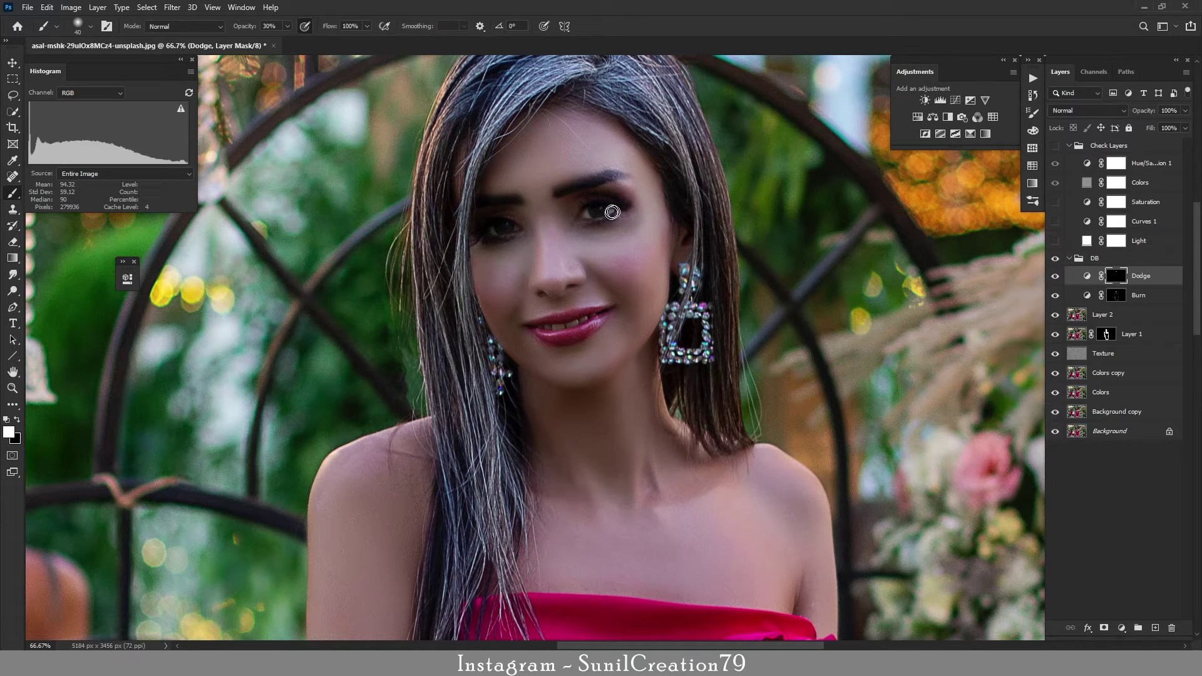
{"action": "left_click_drag", "start_coordinate": [508, 235], "coordinate": [575, 271]}
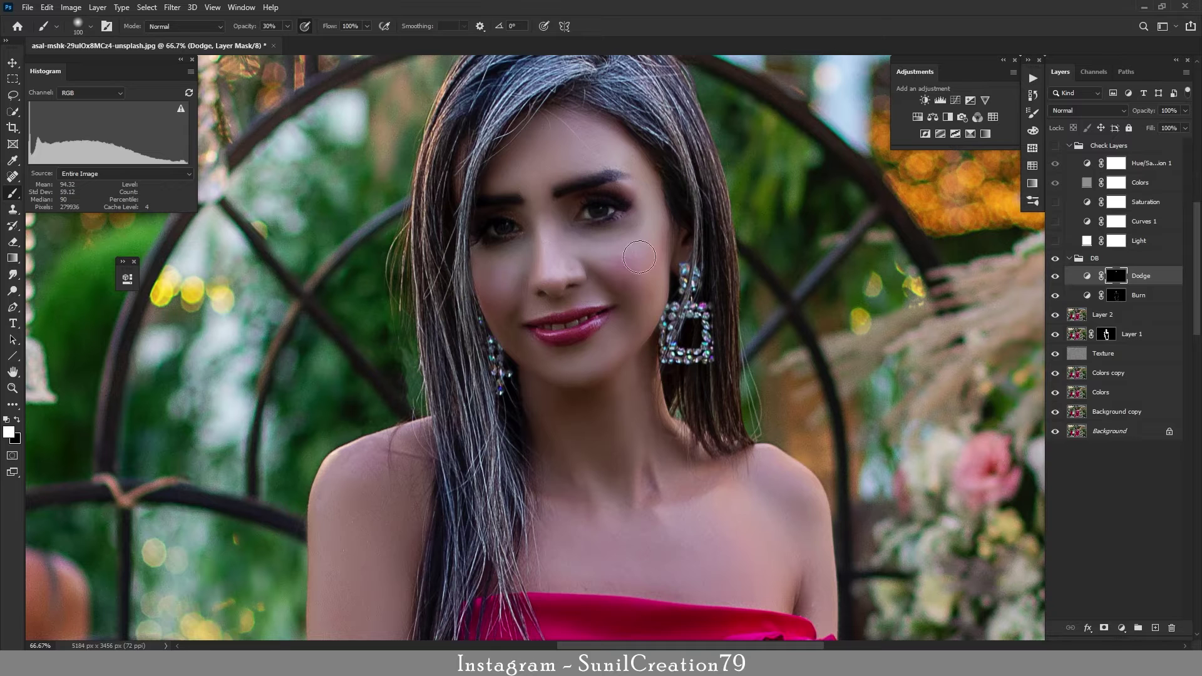
{"action": "key", "text": "bracketright"}
{"action": "key", "text": "bracketright"}
{"action": "key", "text": "bracketright"}
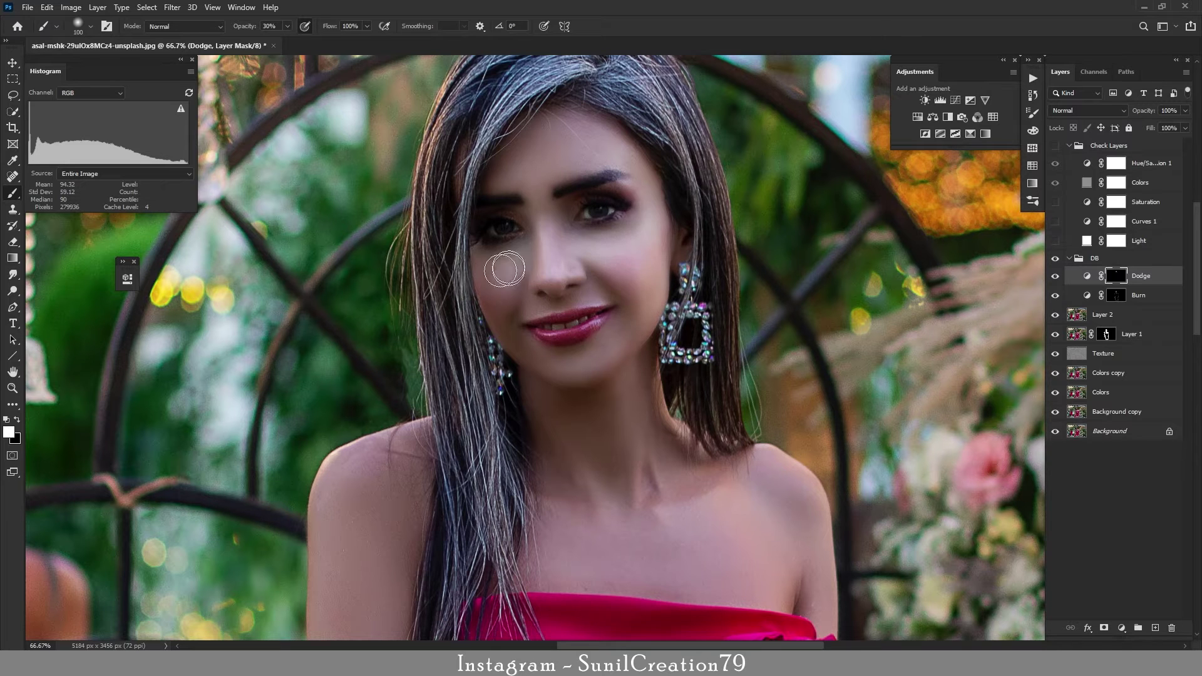
{"action": "key", "text": "bracketleft"}
{"action": "key", "text": "bracketleft"}
{"action": "key", "text": "bracketleft"}
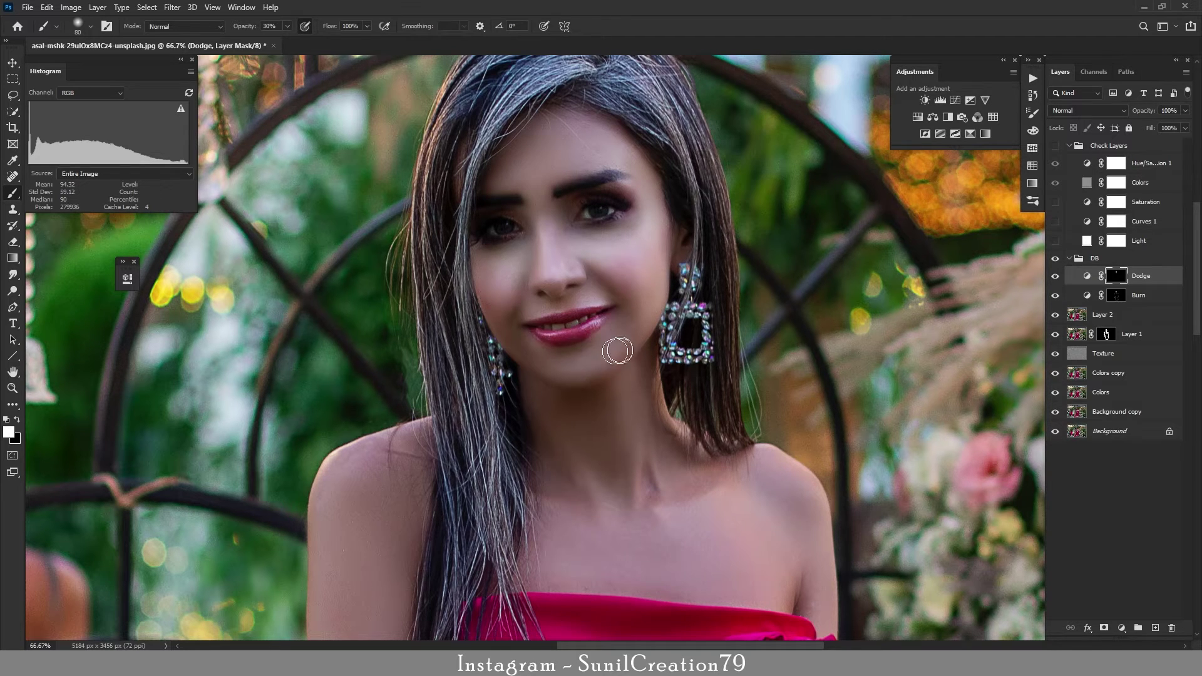
{"action": "key", "text": "bracketright"}
{"action": "key", "text": "bracketright"}
{"action": "key", "text": "bracketright"}
{"action": "scroll", "coordinate": [626, 338], "scroll_direction": "down", "scroll_amount": 3}
{"action": "mouse_move", "coordinate": [626, 317]}
{"action": "left_mouse_down"}
{"action": "mouse_move", "coordinate": [751, 316]}
{"action": "mouse_move", "coordinate": [764, 388]}
{"action": "mouse_move", "coordinate": [692, 348]}
{"action": "mouse_move", "coordinate": [576, 376]}
{"action": "mouse_move", "coordinate": [791, 295]}
{"action": "mouse_move", "coordinate": [791, 281]}
{"action": "mouse_move", "coordinate": [775, 289]}
{"action": "left_mouse_up"}
Brighten the left upper arm and forearm with resized brushes
{"action": "left_click_drag", "start_coordinate": [426, 260], "coordinate": [357, 429]}
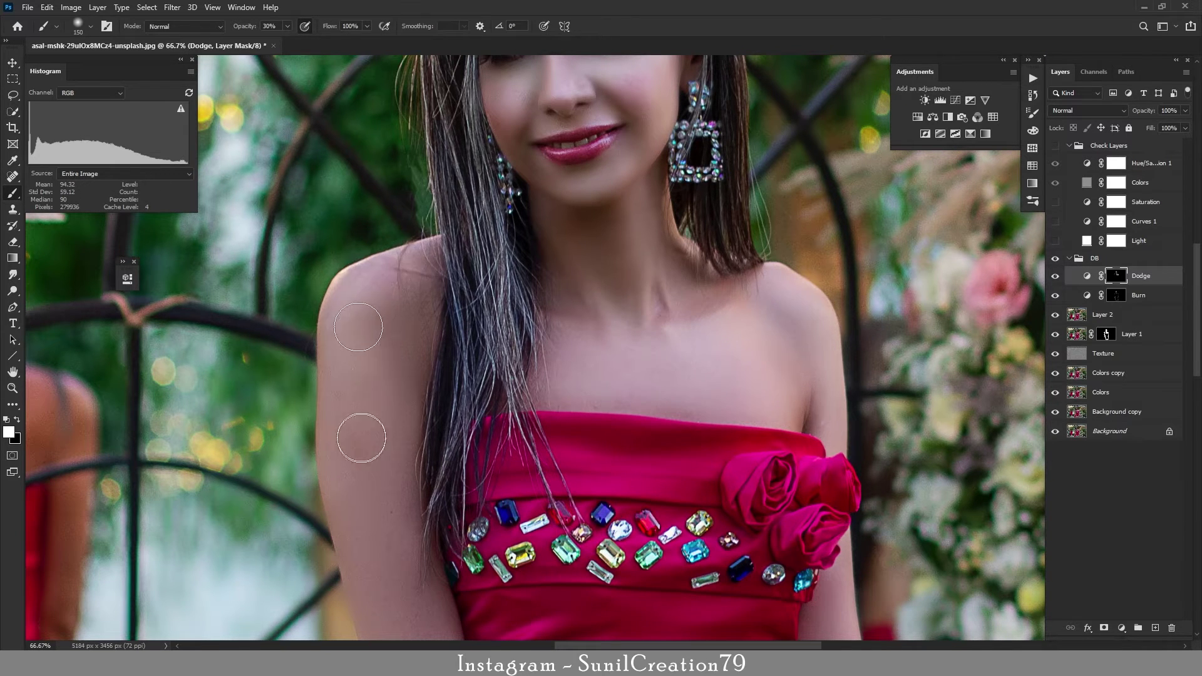
{"action": "scroll", "coordinate": [357, 430], "scroll_direction": "down", "scroll_amount": 3}
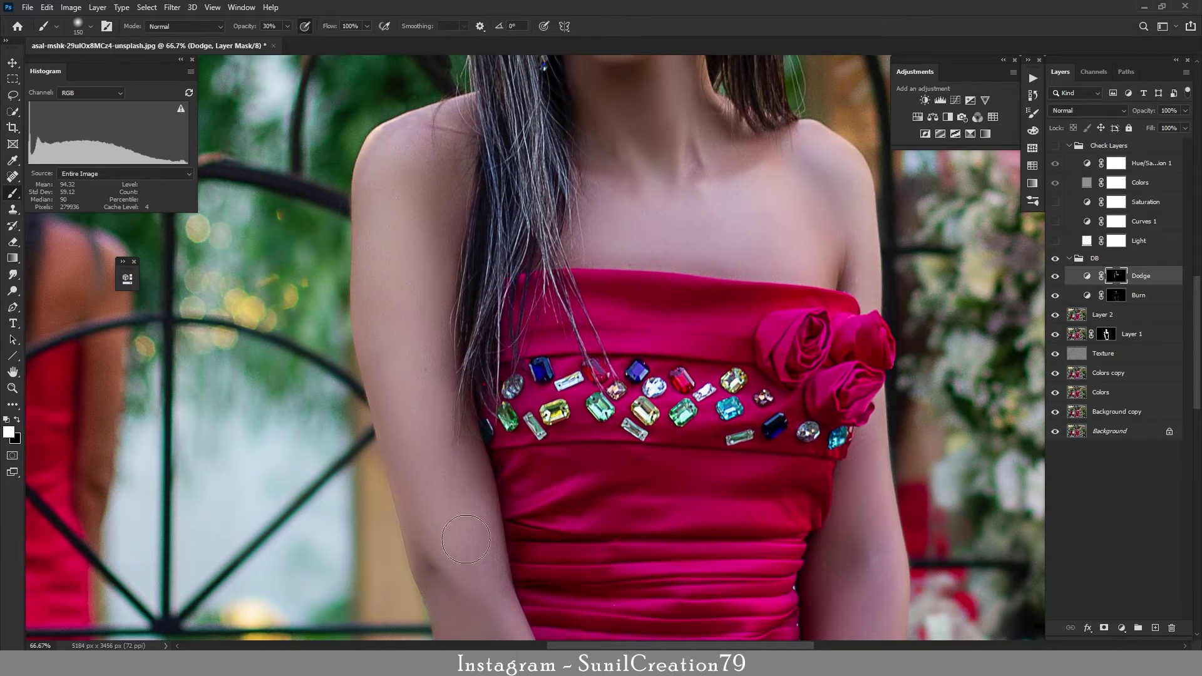
{"action": "key", "text": "bracketleft"}
{"action": "key", "text": "bracketleft"}
{"action": "key", "text": "bracketleft"}
{"action": "scroll", "coordinate": [429, 523], "scroll_direction": "down", "scroll_amount": 4}
{"action": "scroll", "coordinate": [436, 333], "scroll_direction": "down", "scroll_amount": 3}
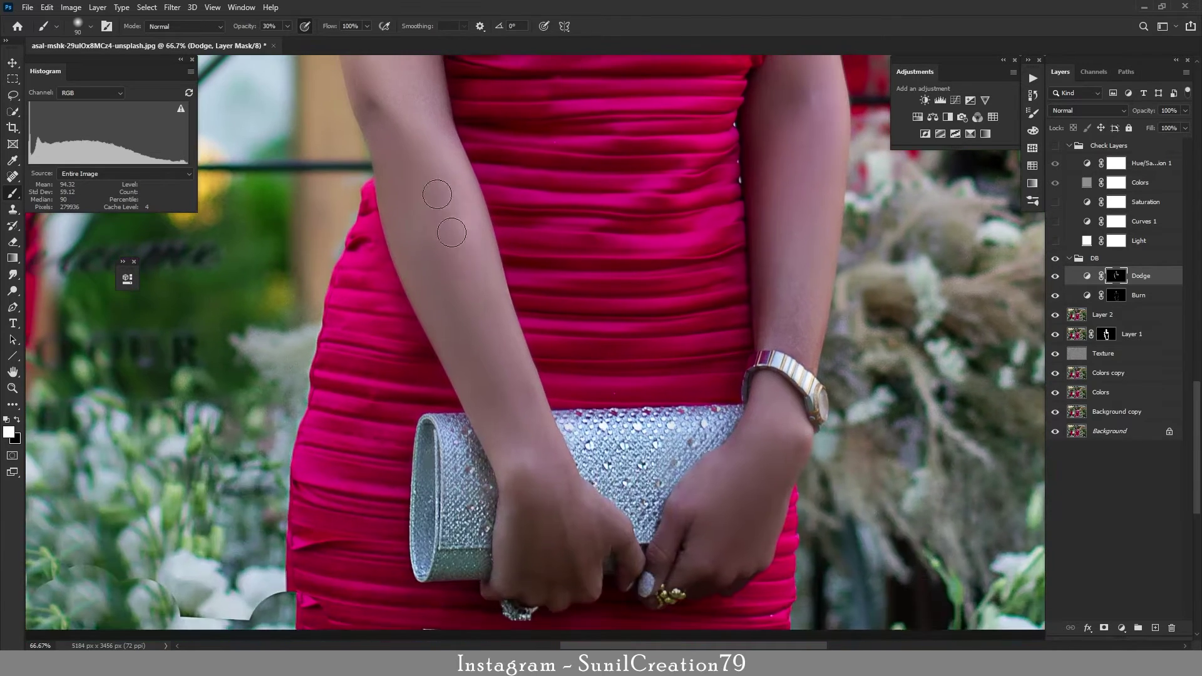
{"action": "key", "text": "bracketright"}
{"action": "key", "text": "bracketright"}
{"action": "key", "text": "bracketright"}
{"action": "left_click_drag", "start_coordinate": [429, 215], "coordinate": [538, 454]}
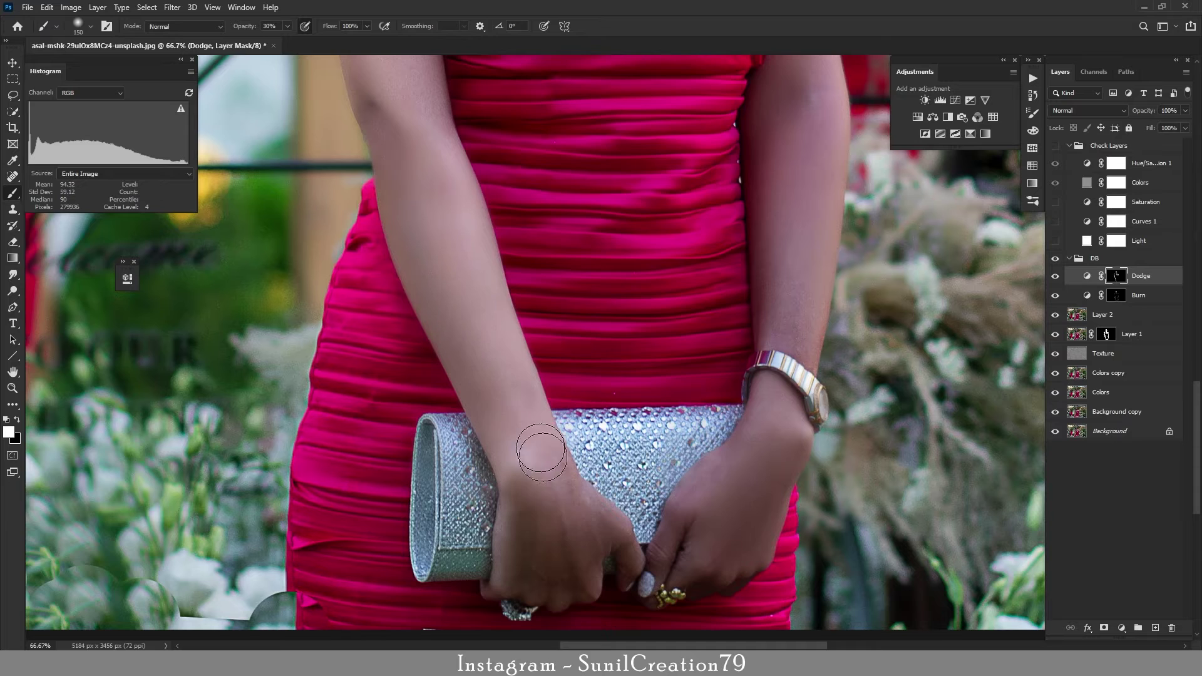
Brighten both hands and wrists and the right arm
{"action": "scroll", "coordinate": [536, 443], "scroll_direction": "down", "scroll_amount": 3}
{"action": "key", "text": "bracketleft"}
{"action": "key", "text": "bracketleft"}
{"action": "key", "text": "bracketleft"}
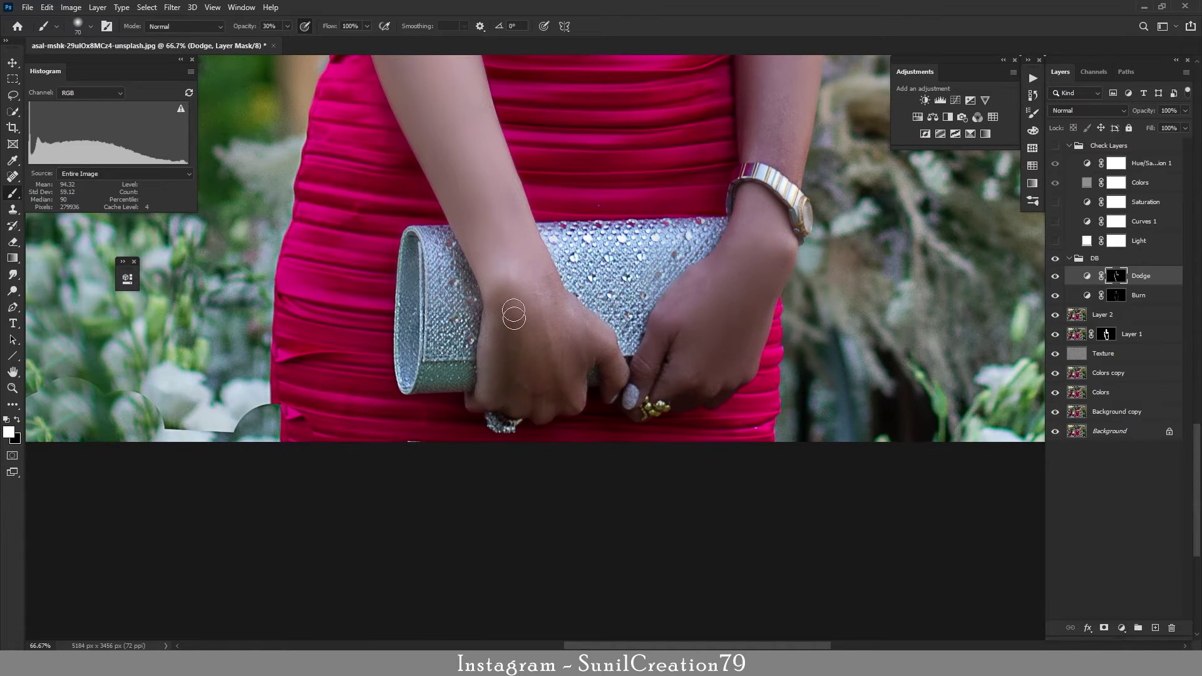
{"action": "left_click_drag", "start_coordinate": [509, 295], "coordinate": [536, 380]}
{"action": "mouse_move", "coordinate": [786, 233]}
{"action": "left_mouse_down"}
{"action": "mouse_move", "coordinate": [732, 262]}
{"action": "mouse_move", "coordinate": [638, 388]}
{"action": "mouse_move", "coordinate": [689, 350]}
{"action": "mouse_move", "coordinate": [749, 267]}
{"action": "left_mouse_up"}
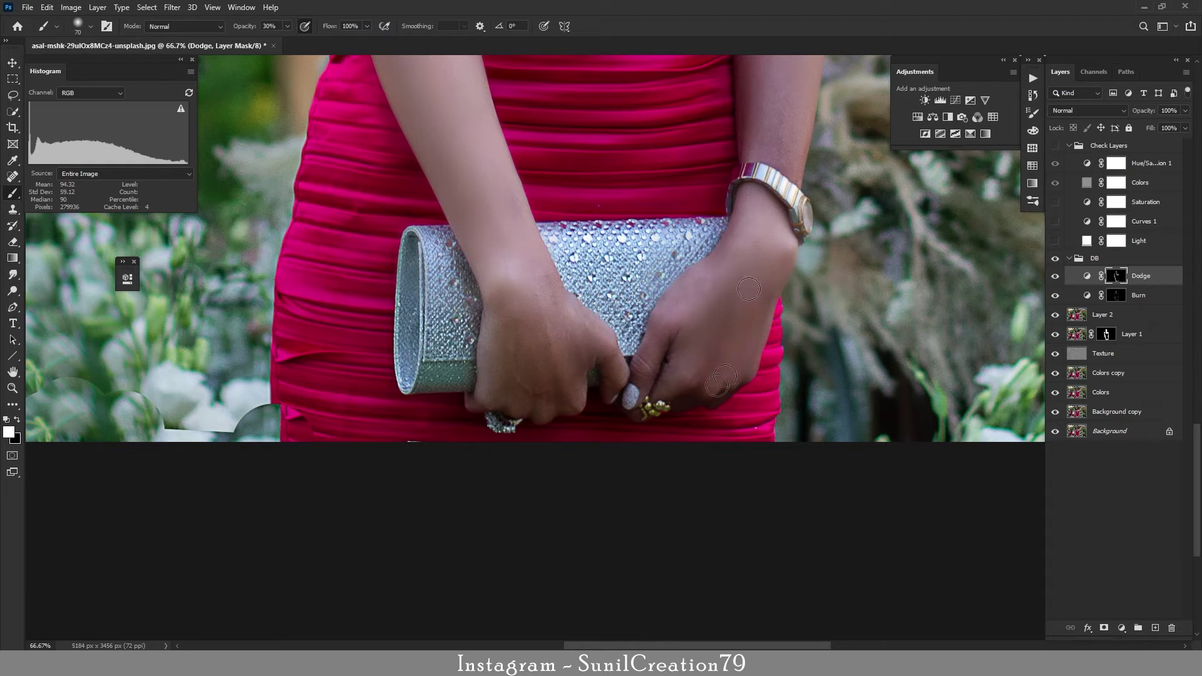
{"action": "scroll", "coordinate": [744, 250], "scroll_direction": "up", "scroll_amount": 5}
{"action": "key", "text": "bracketright"}
{"action": "key", "text": "bracketright"}
{"action": "key", "text": "bracketright"}
{"action": "mouse_move", "coordinate": [698, 305]}
{"action": "left_mouse_down"}
{"action": "mouse_move", "coordinate": [707, 476]}
{"action": "mouse_move", "coordinate": [699, 396]}
{"action": "left_mouse_up"}
{"action": "scroll", "coordinate": [698, 438], "scroll_direction": "up", "scroll_amount": 3}
{"action": "key", "text": "bracketleft"}
{"action": "key", "text": "bracketleft"}
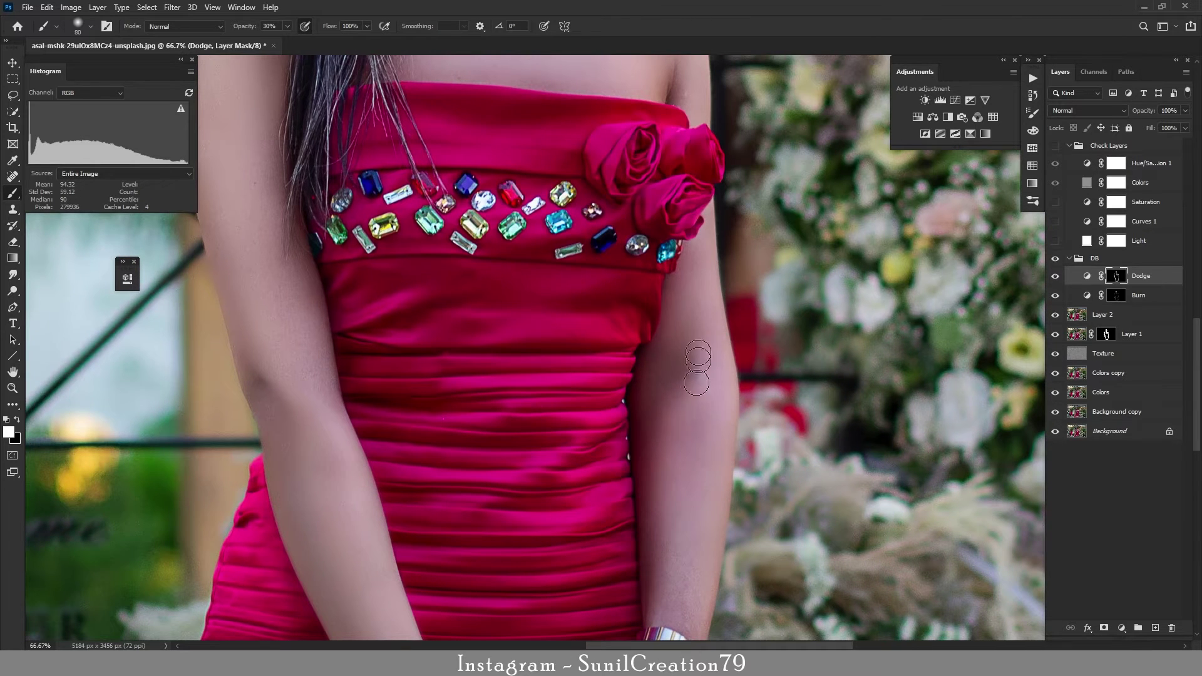
Select Layer 2 and switch to the Mixer Brush
{"action": "left_click", "coordinate": [1101, 315]}
{"action": "left_click_drag", "start_coordinate": [549, 381], "coordinate": [601, 359]}
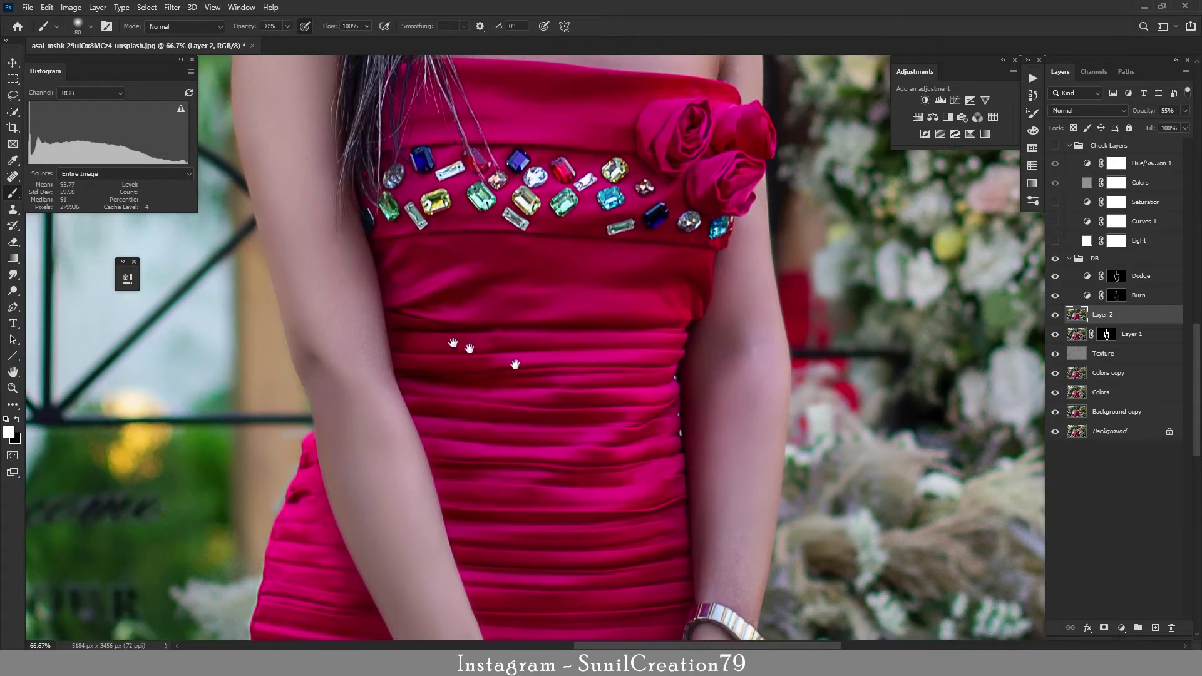
{"action": "right_click", "coordinate": [12, 193]}
{"action": "left_click", "coordinate": [56, 232]}
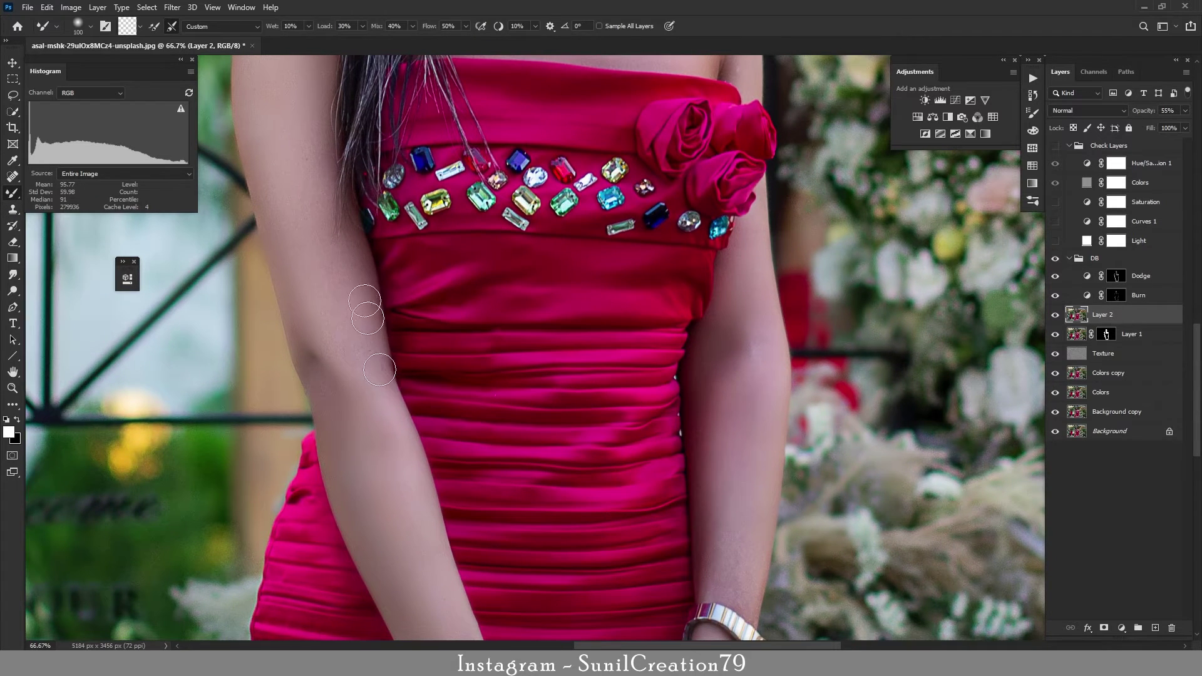
Smooth the upper-arm skin, then resize the mixer brush for the hands and wrist
{"action": "left_click_drag", "start_coordinate": [378, 335], "coordinate": [354, 358]}
{"action": "left_click_drag", "start_coordinate": [339, 244], "coordinate": [310, 304]}
{"action": "left_click_drag", "start_coordinate": [534, 428], "coordinate": [490, 207]}
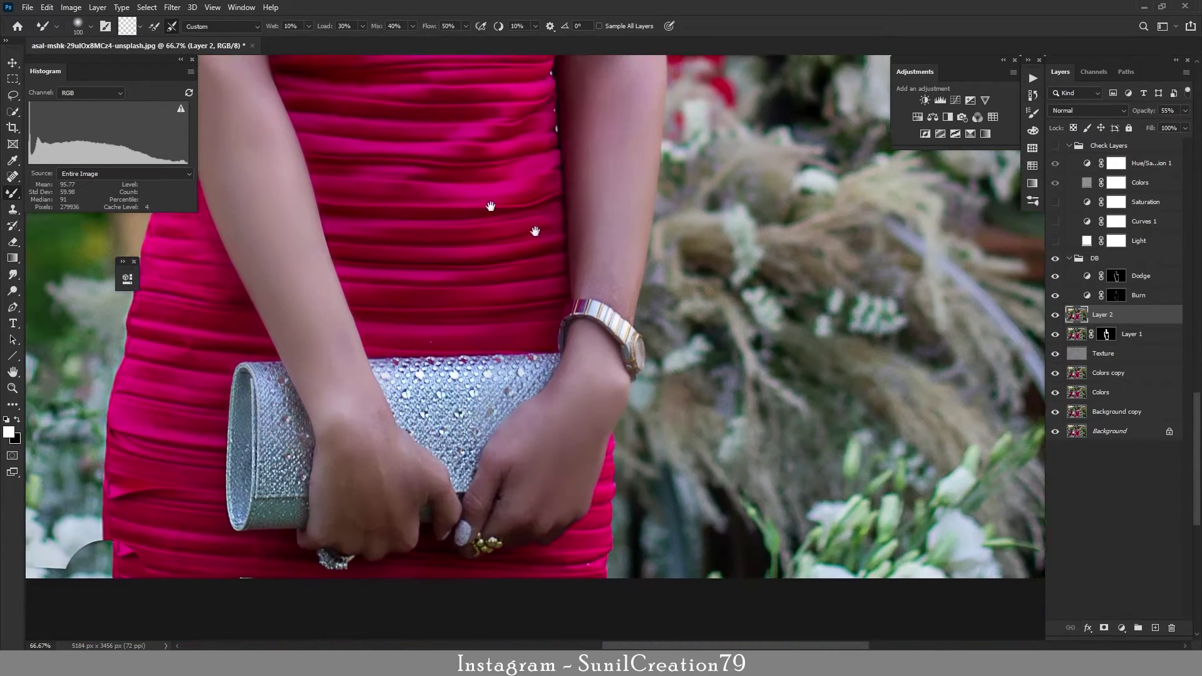
{"action": "key", "text": "bracketleft"}
{"action": "key", "text": "bracketleft"}
{"action": "key", "text": "bracketleft"}
{"action": "key", "text": "bracketright"}
{"action": "key", "text": "bracketright"}
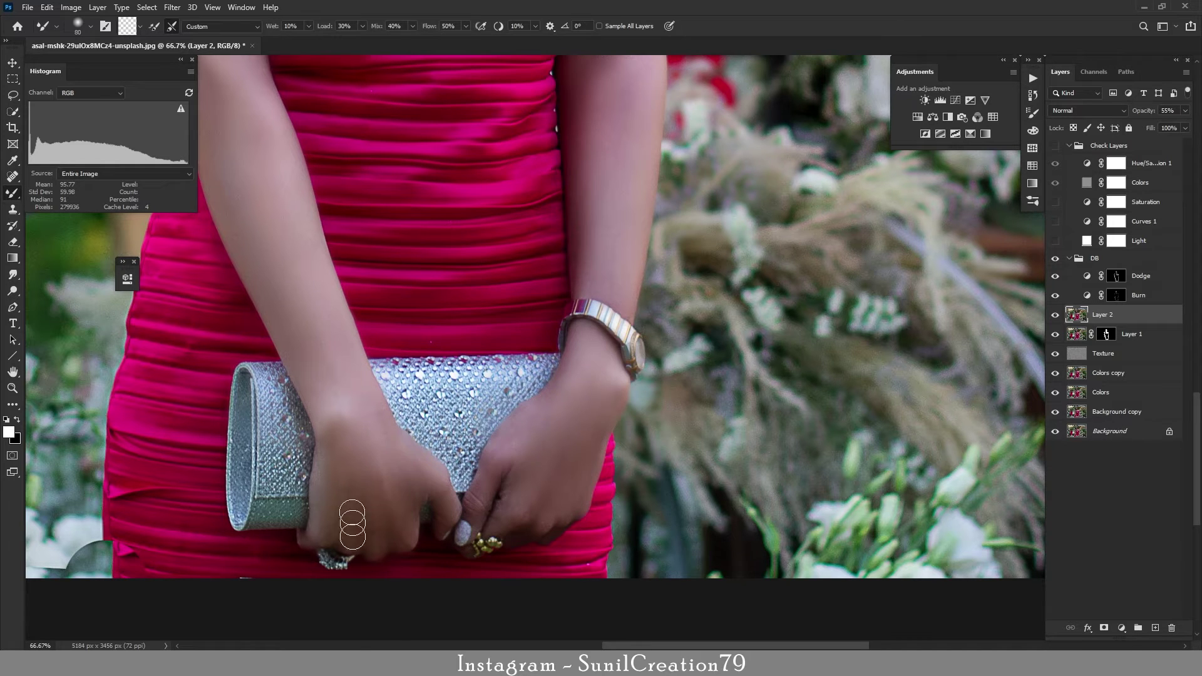
Zoom in on the hands, toggle Layer 2 to compare, and zoom back out
{"action": "key", "text": "z"}
{"action": "left_click", "coordinate": [425, 481]}
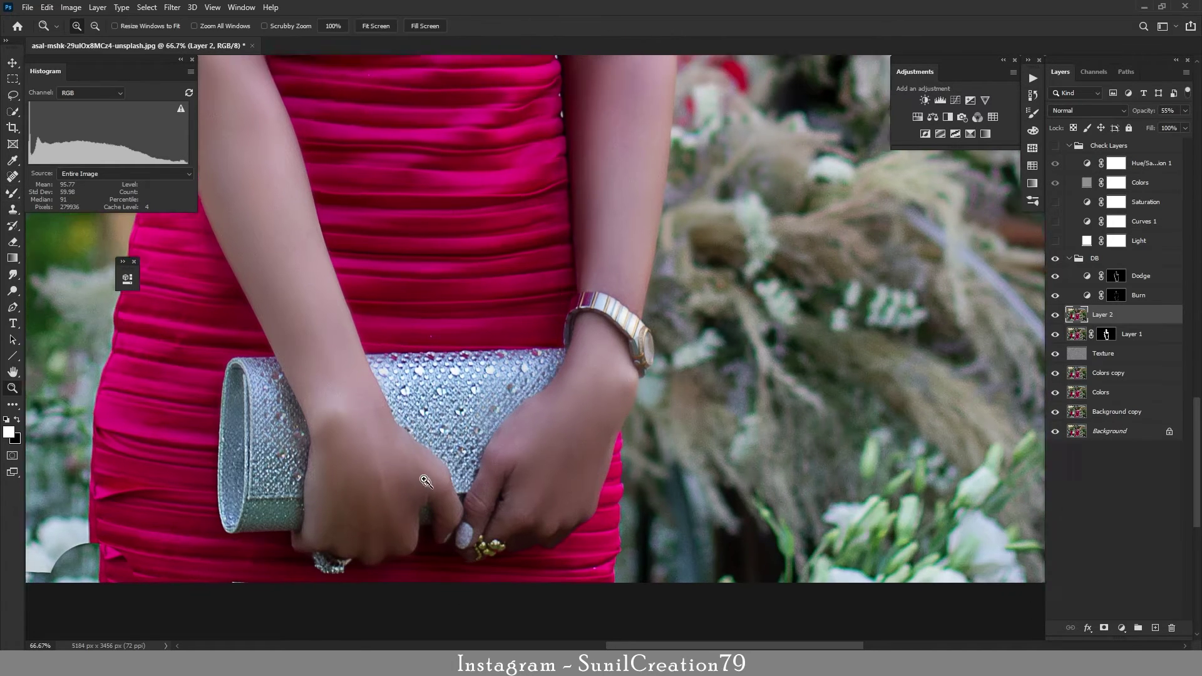
{"action": "left_click", "coordinate": [1052, 316]}
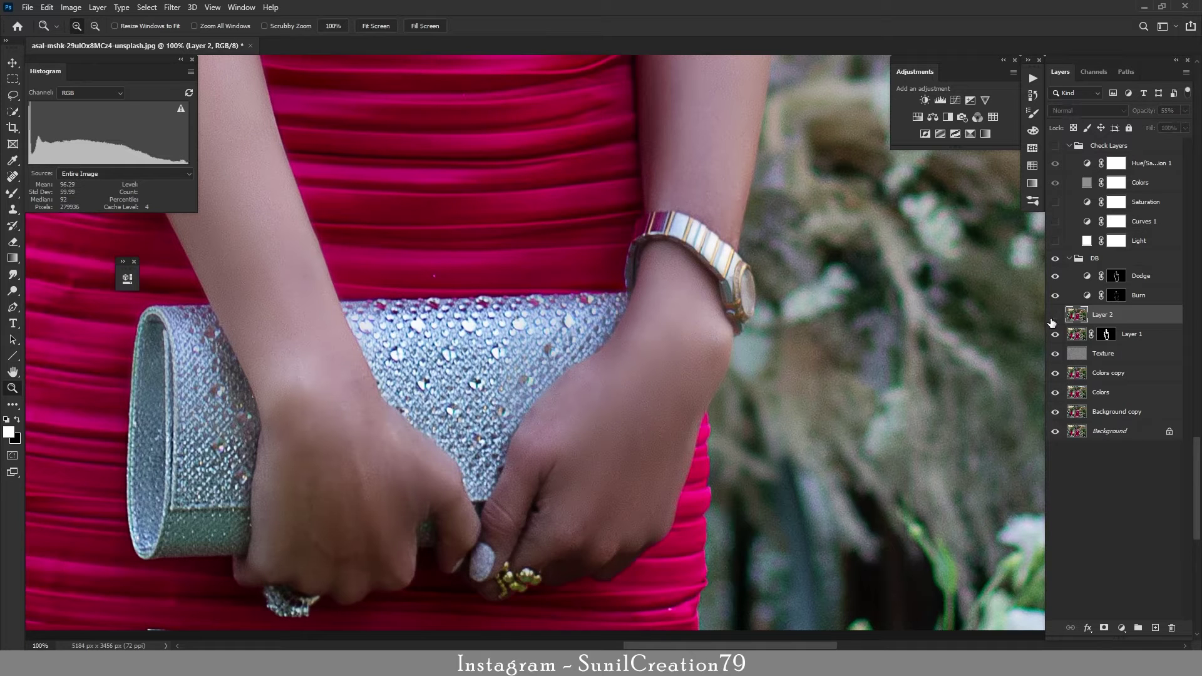
{"action": "left_click", "coordinate": [1054, 316]}
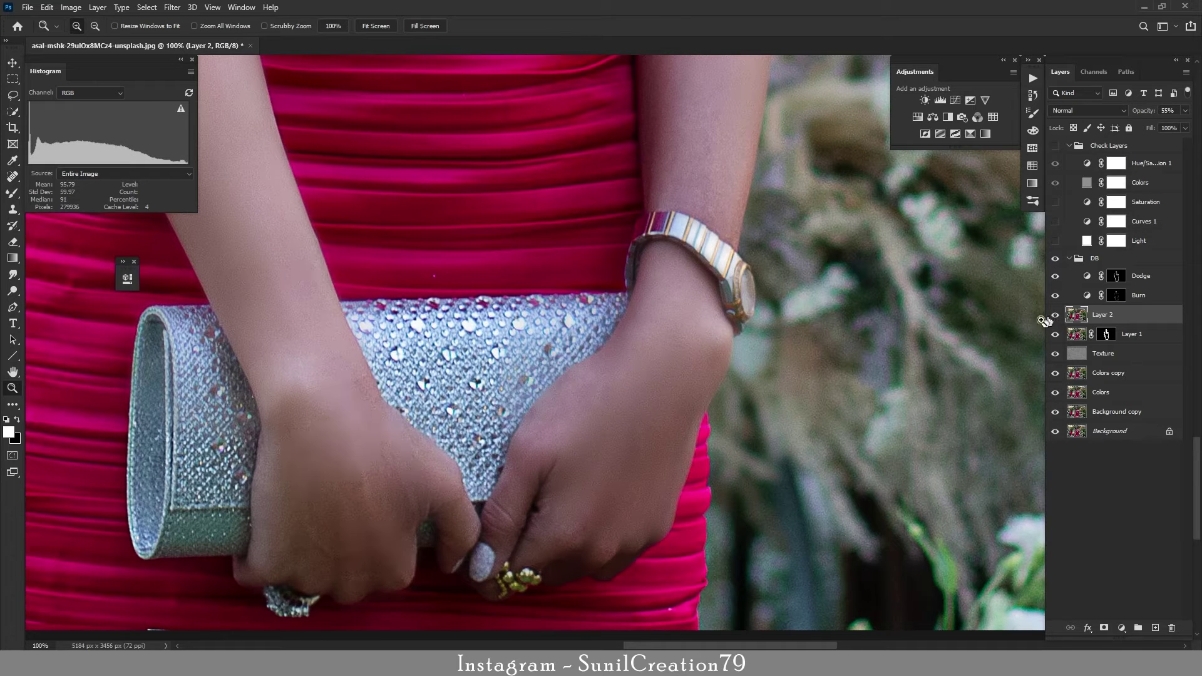
{"action": "left_click", "coordinate": [546, 317], "text": "alt"}
{"action": "left_click", "coordinate": [555, 316], "text": "alt"}
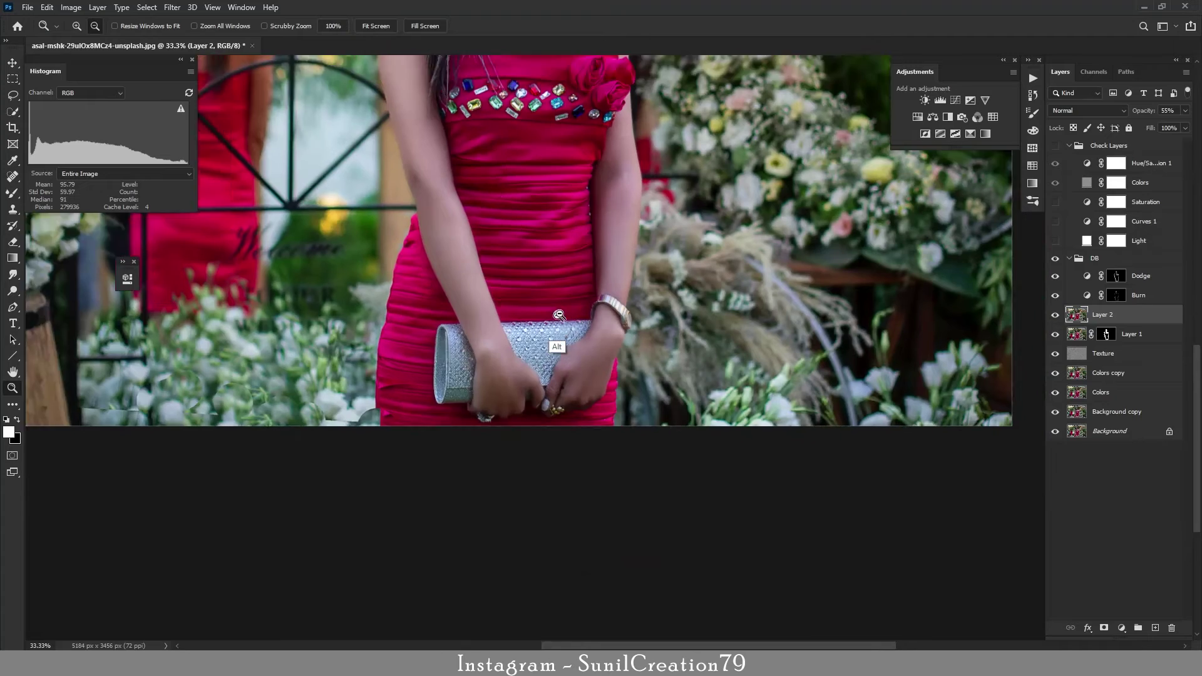
{"action": "left_click", "coordinate": [559, 314], "text": "alt"}
{"action": "left_click", "coordinate": [559, 315], "text": "alt"}
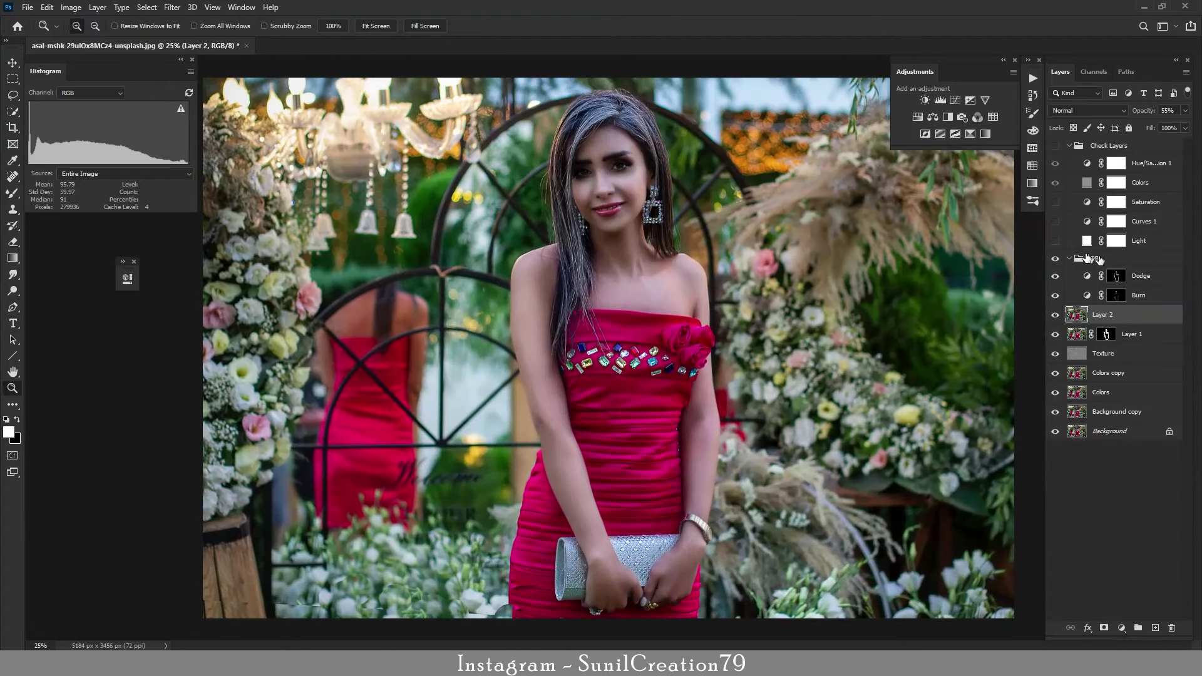
Compare the DB group on and off and lower its opacity to 50%
{"action": "left_click", "coordinate": [1054, 258]}
{"action": "left_click", "coordinate": [1055, 259]}
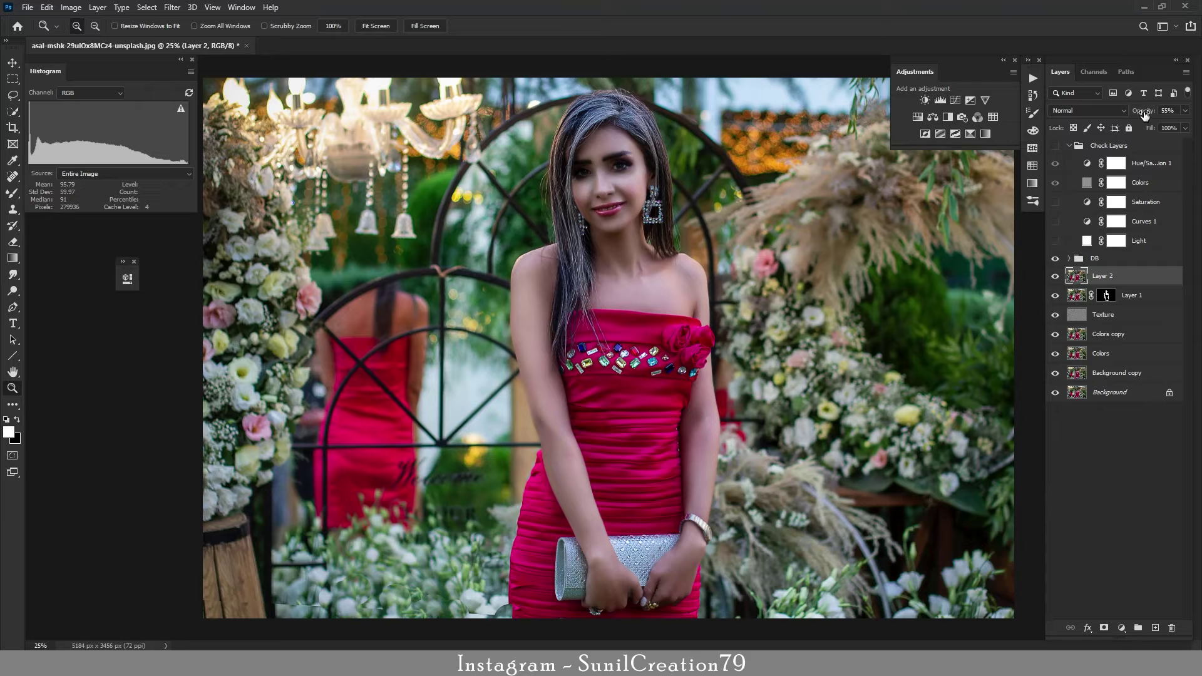
{"action": "left_click", "coordinate": [1120, 241]}
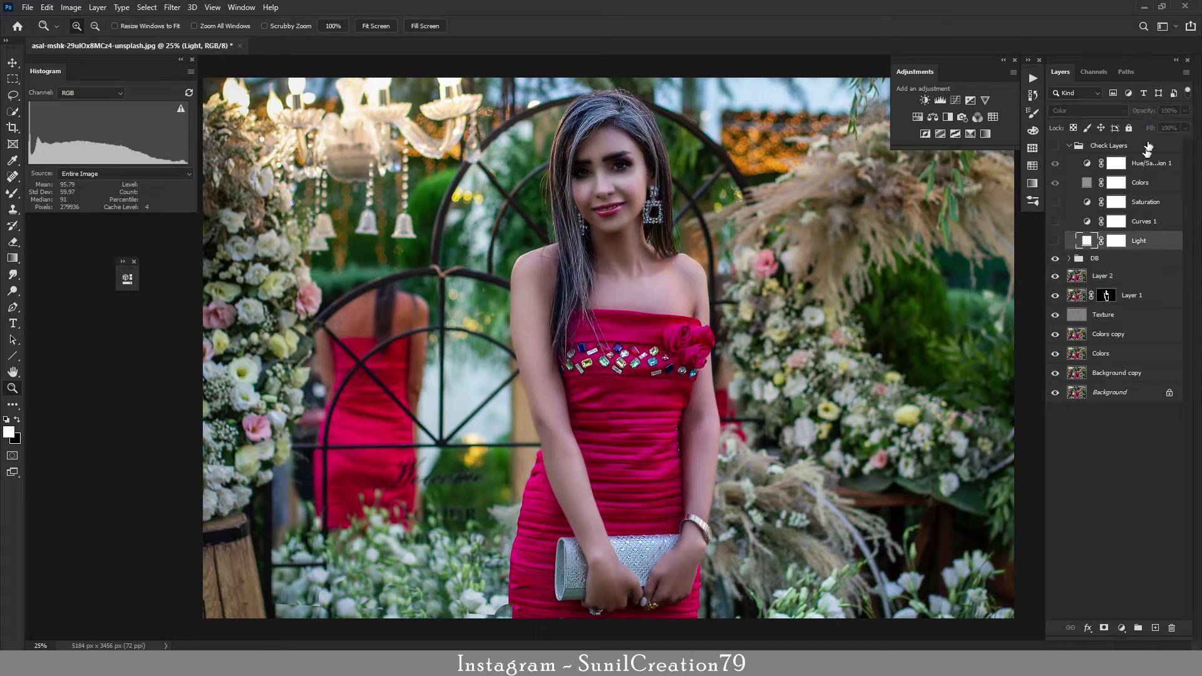
{"action": "left_click", "coordinate": [1090, 260]}
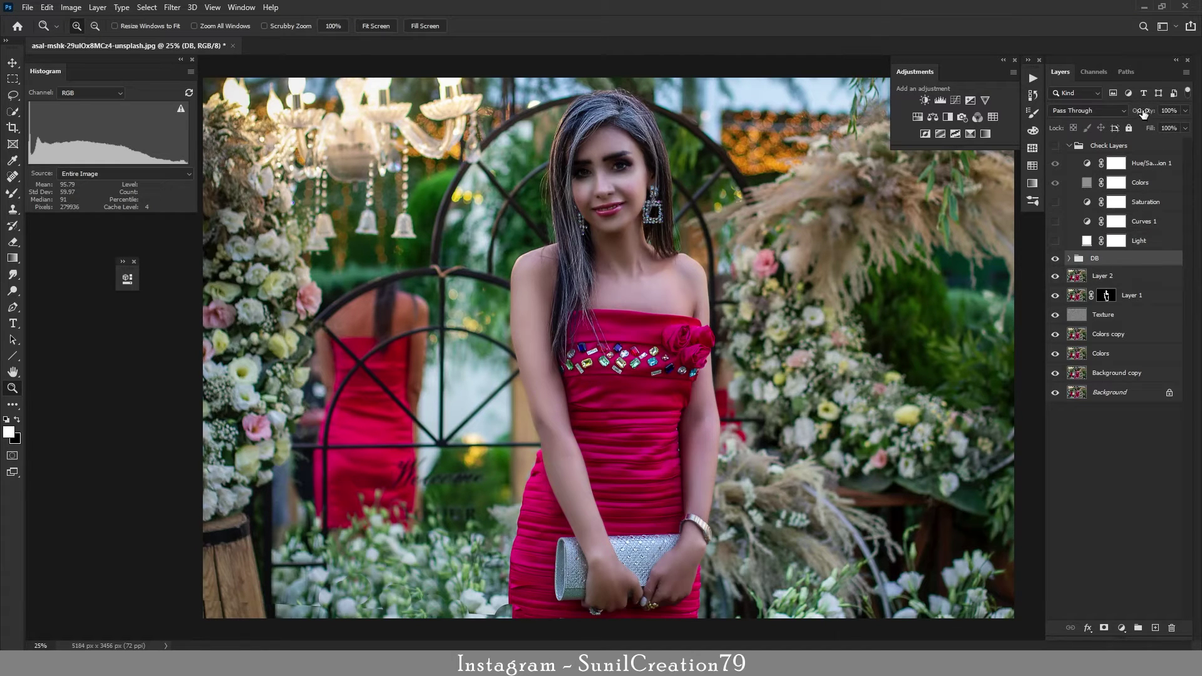
{"action": "left_click_drag", "start_coordinate": [1126, 119], "coordinate": [1114, 119]}
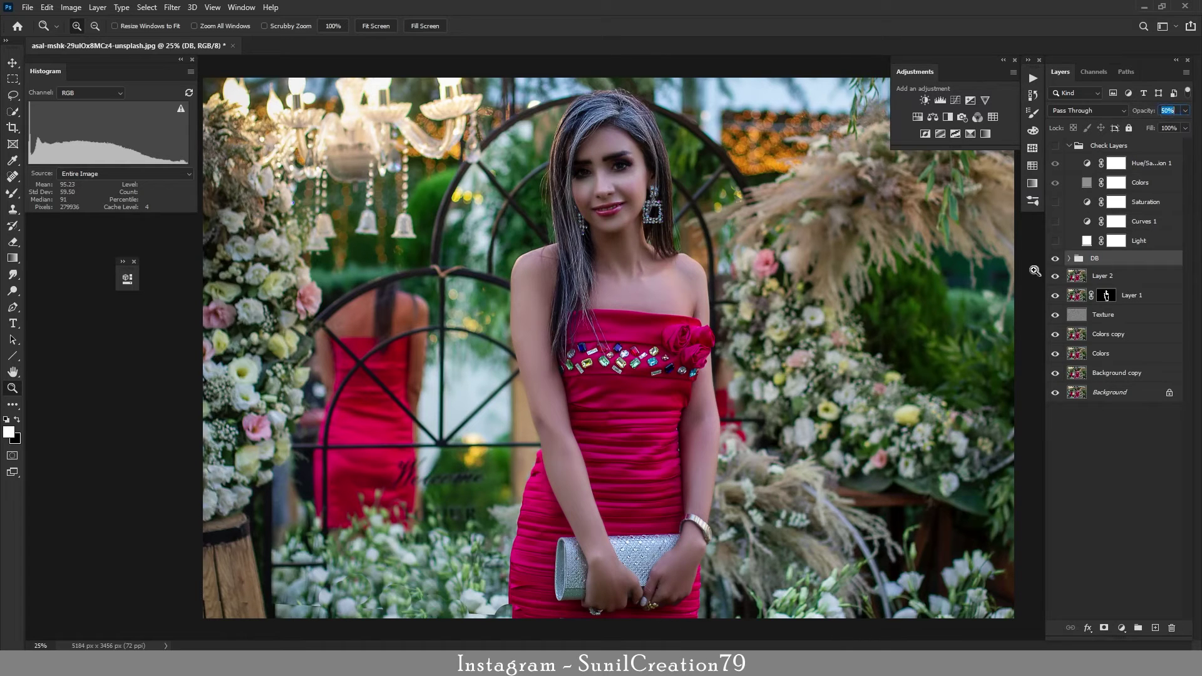
{"action": "left_click", "coordinate": [1054, 258]}
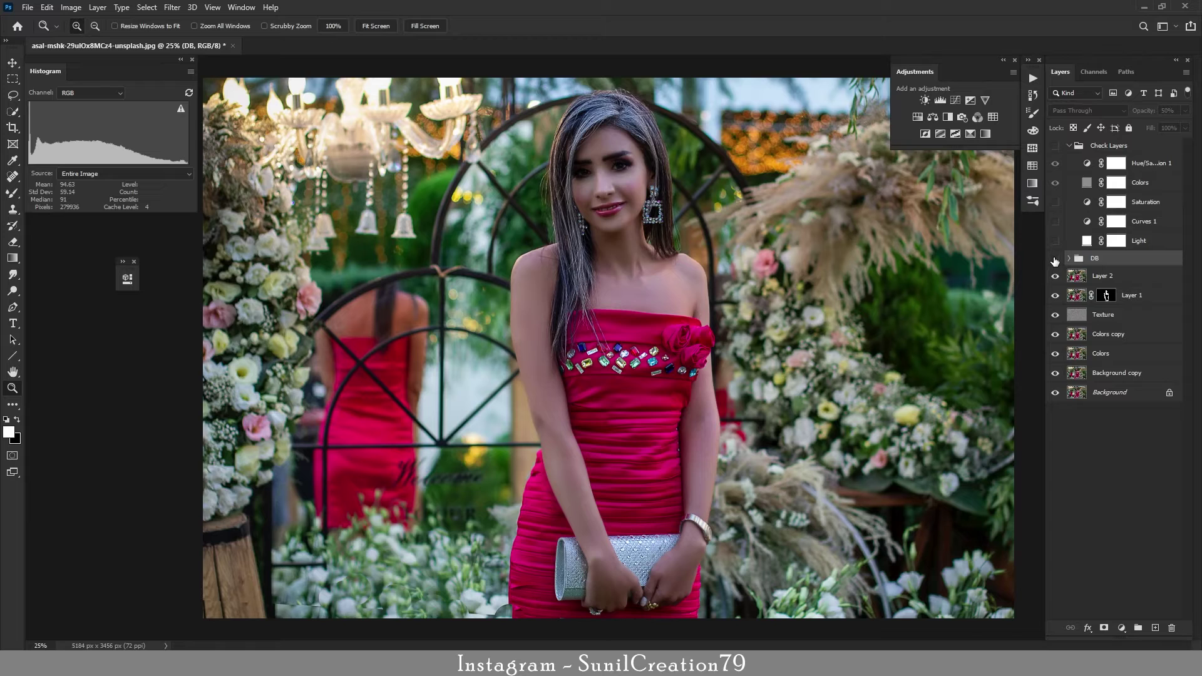
{"action": "left_click", "coordinate": [1054, 259]}
{"action": "left_click", "coordinate": [1054, 260]}
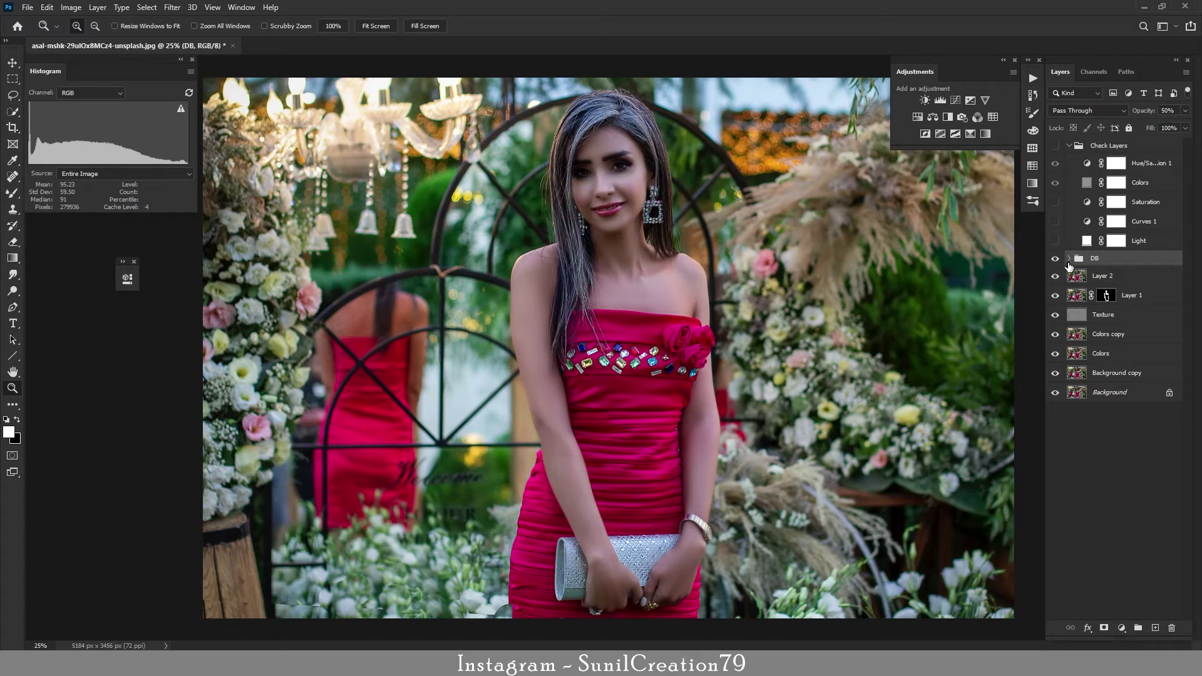
{"action": "left_click", "coordinate": [1069, 259]}
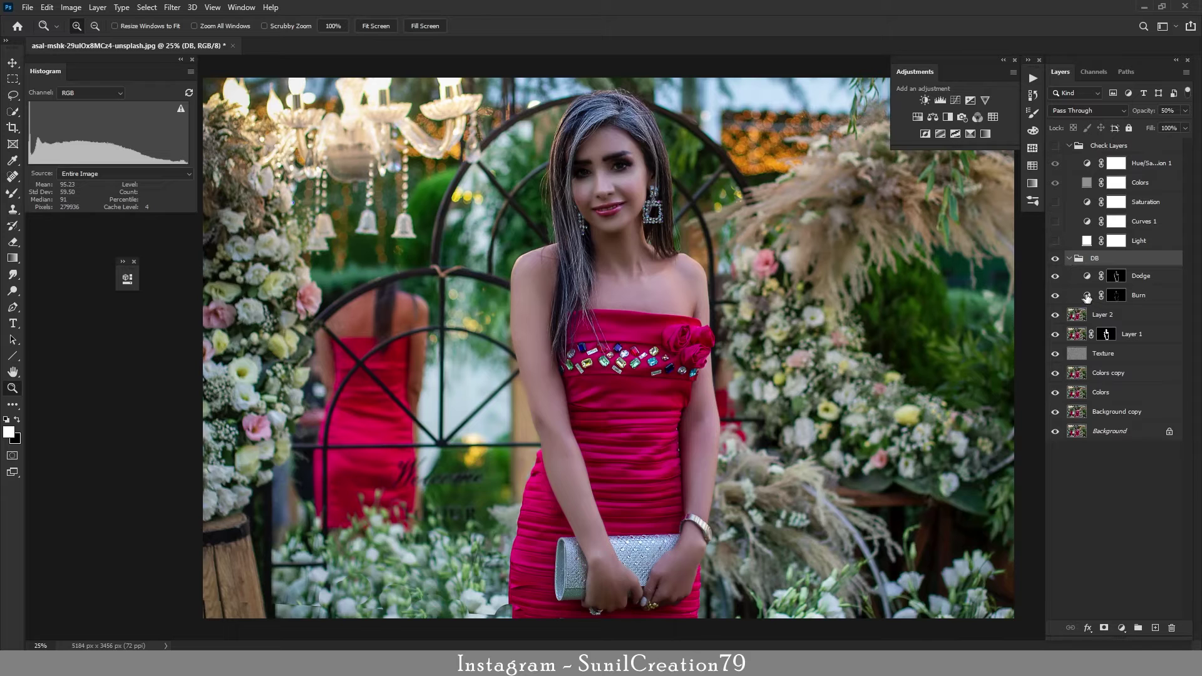
Bend the Red channel curve upward on the Burn layer's Curves
{"action": "double_click", "coordinate": [1087, 297]}
{"action": "left_click", "coordinate": [206, 333]}
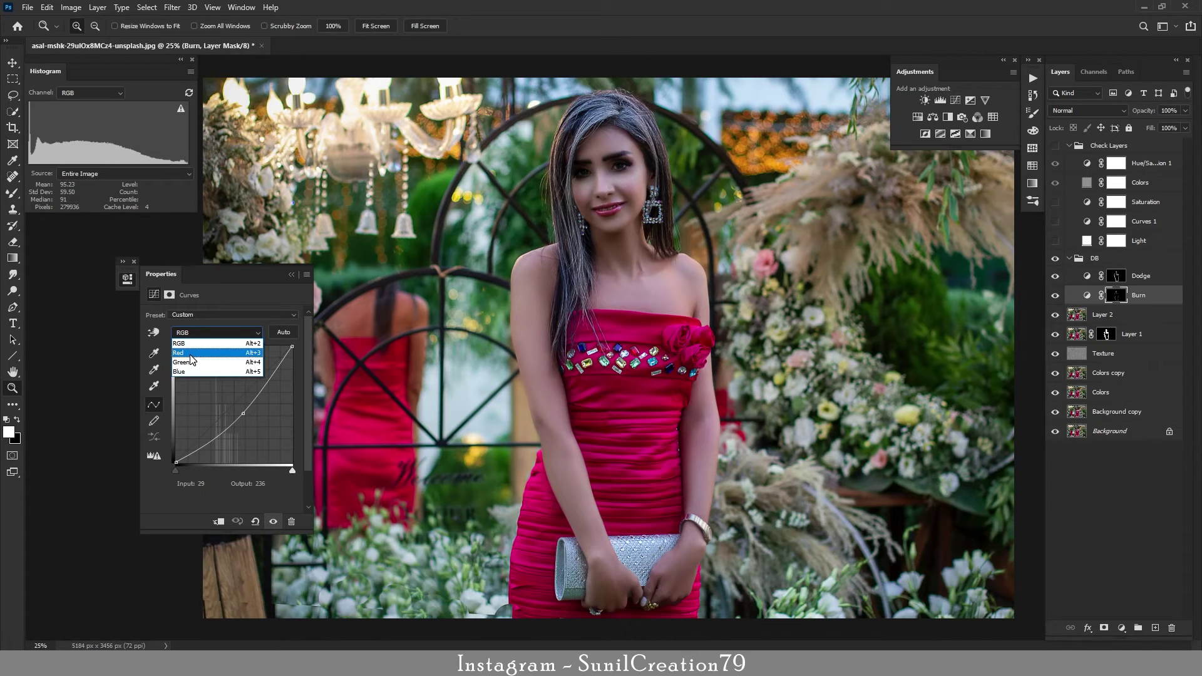
{"action": "left_click", "coordinate": [190, 354]}
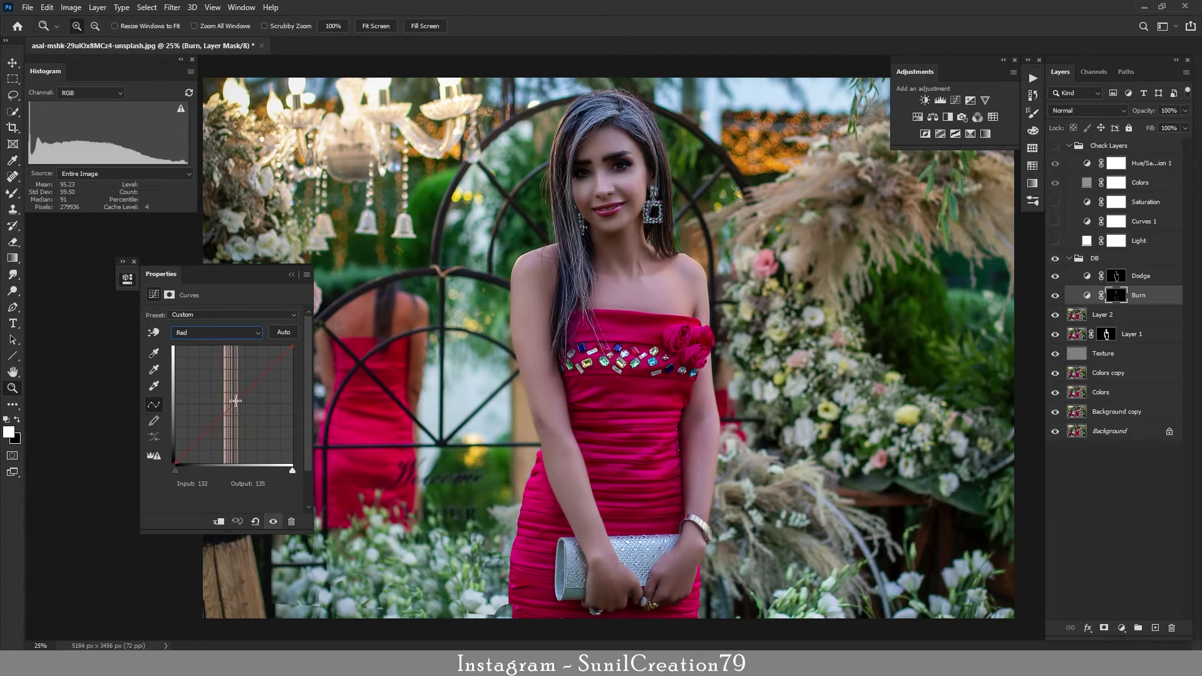
{"action": "left_click_drag", "start_coordinate": [229, 398], "coordinate": [218, 391]}
Select the Dodge layer's curve and nudge a point on its Green channel
{"action": "left_click", "coordinate": [290, 275]}
{"action": "left_click", "coordinate": [1089, 275]}
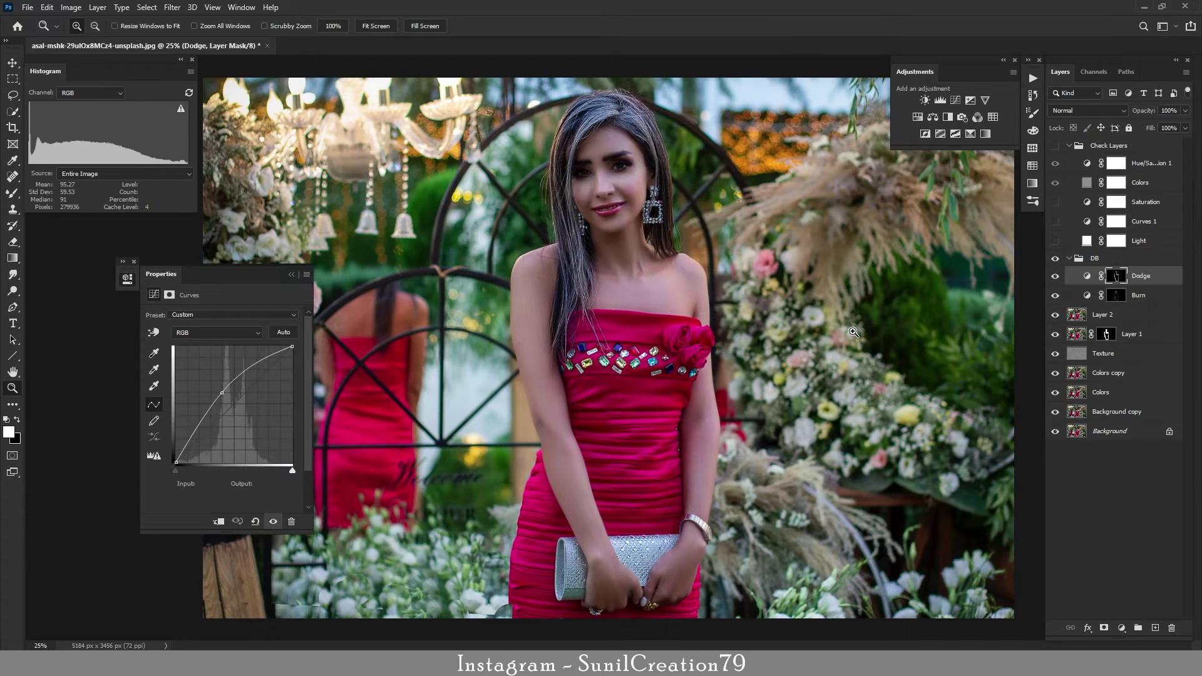
{"action": "left_click", "coordinate": [197, 339]}
{"action": "left_click", "coordinate": [194, 367]}
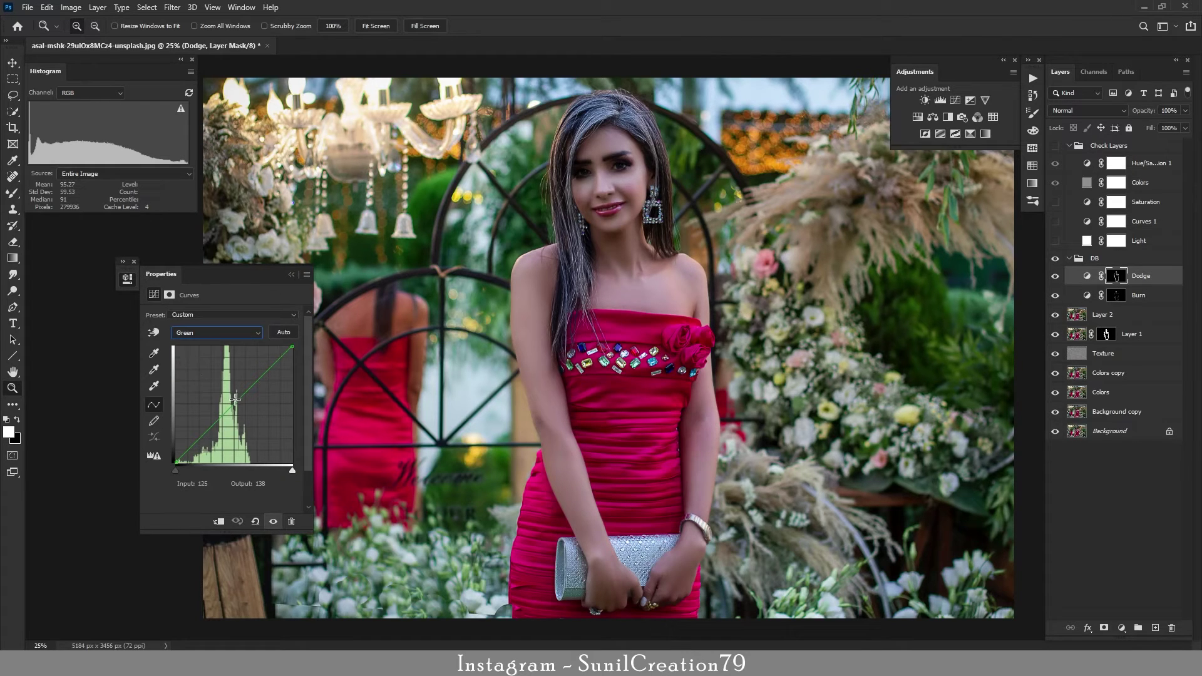
{"action": "left_click_drag", "start_coordinate": [234, 405], "coordinate": [236, 405]}
Pull the Dodge Blue curve down and compare Dodge on and off
{"action": "left_click", "coordinate": [190, 340]}
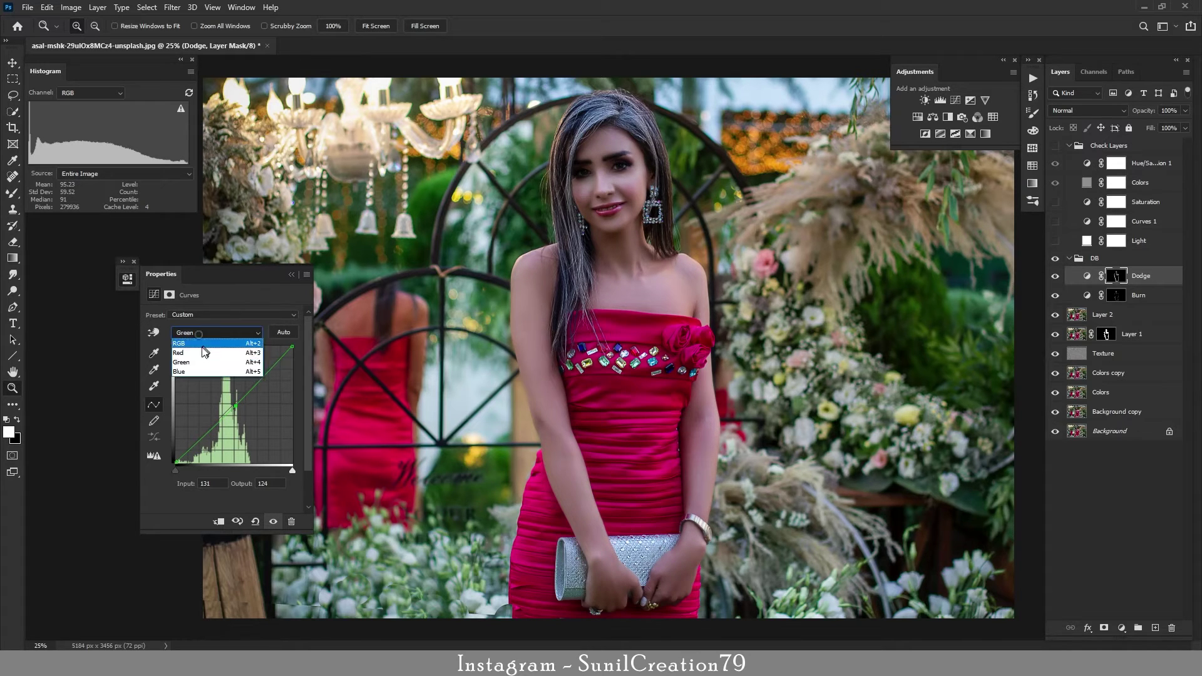
{"action": "left_click", "coordinate": [189, 354]}
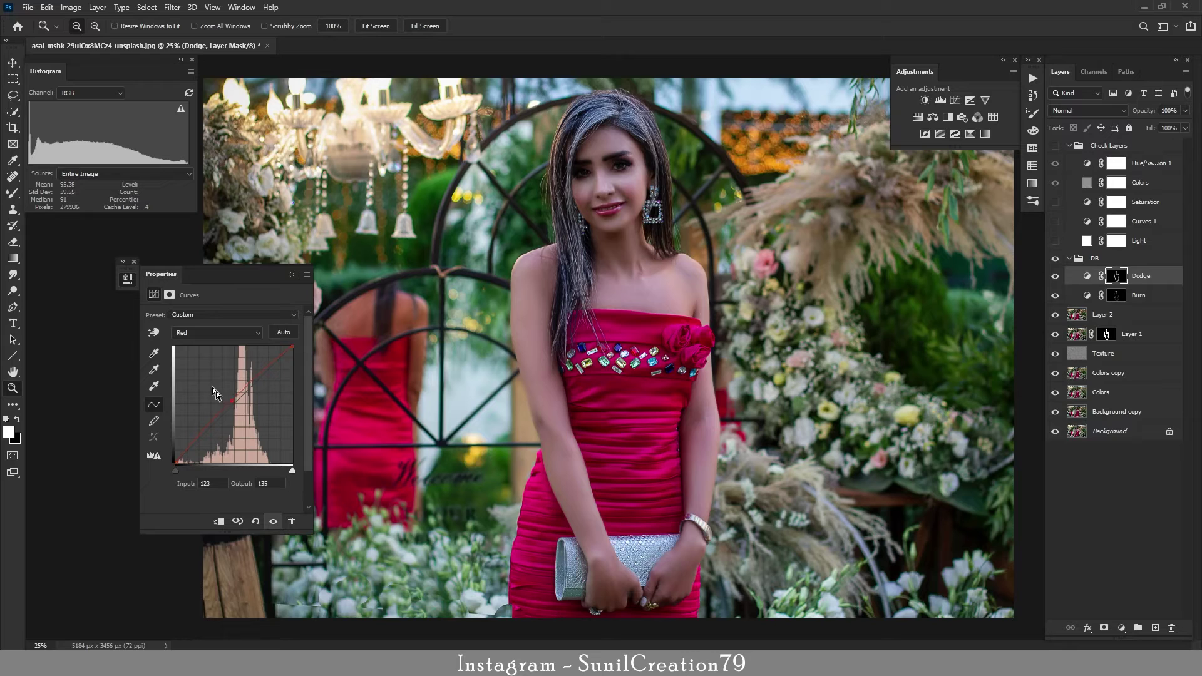
{"action": "left_click", "coordinate": [188, 333]}
{"action": "left_click", "coordinate": [188, 361]}
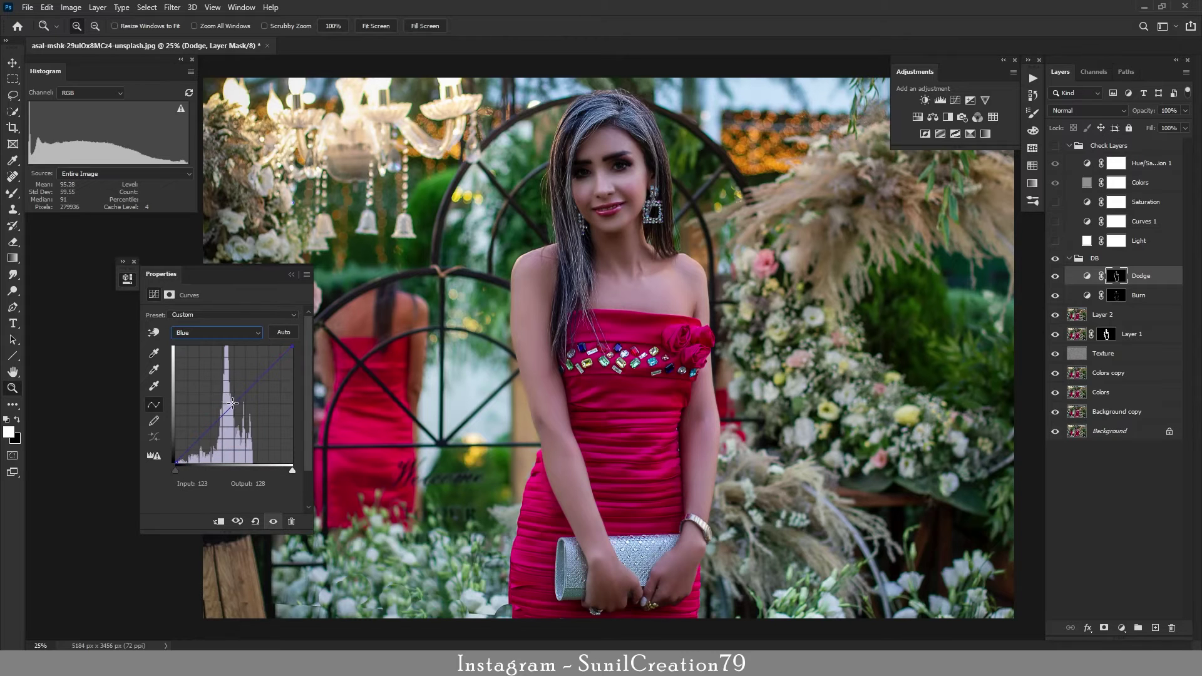
{"action": "left_click_drag", "start_coordinate": [232, 402], "coordinate": [247, 411]}
{"action": "left_click", "coordinate": [292, 275]}
{"action": "left_click", "coordinate": [1055, 276]}
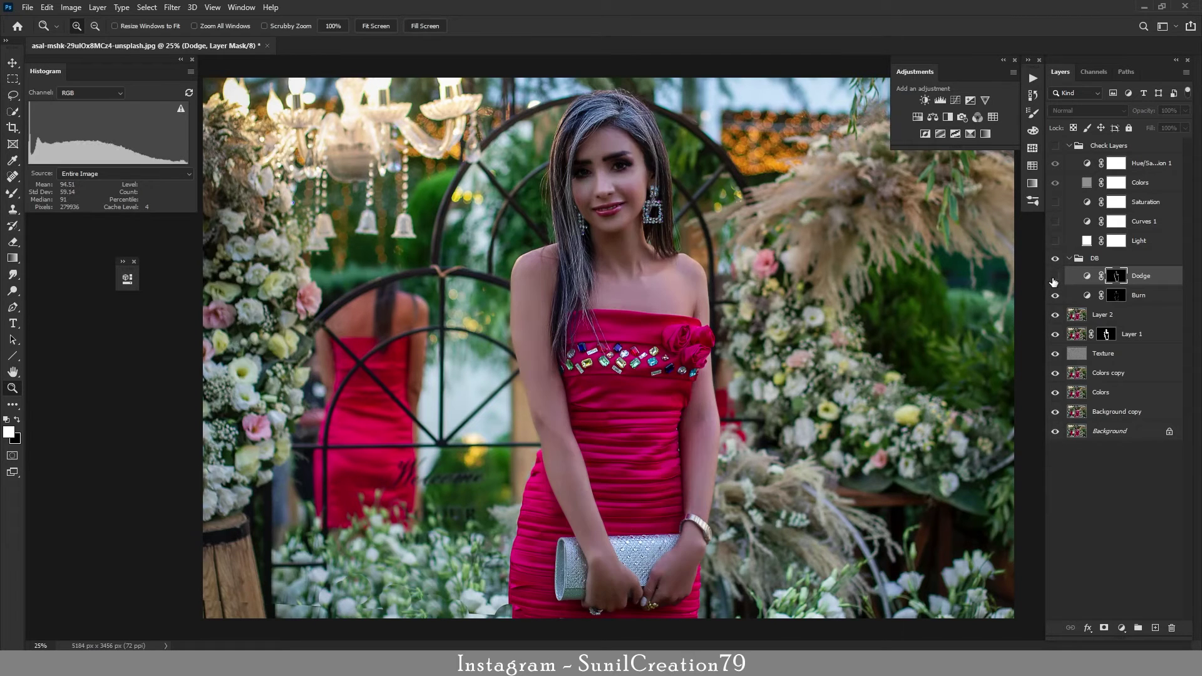
{"action": "left_click", "coordinate": [1056, 279]}
Collapse the DB group and reframe the portrait view
{"action": "left_click", "coordinate": [1068, 259]}
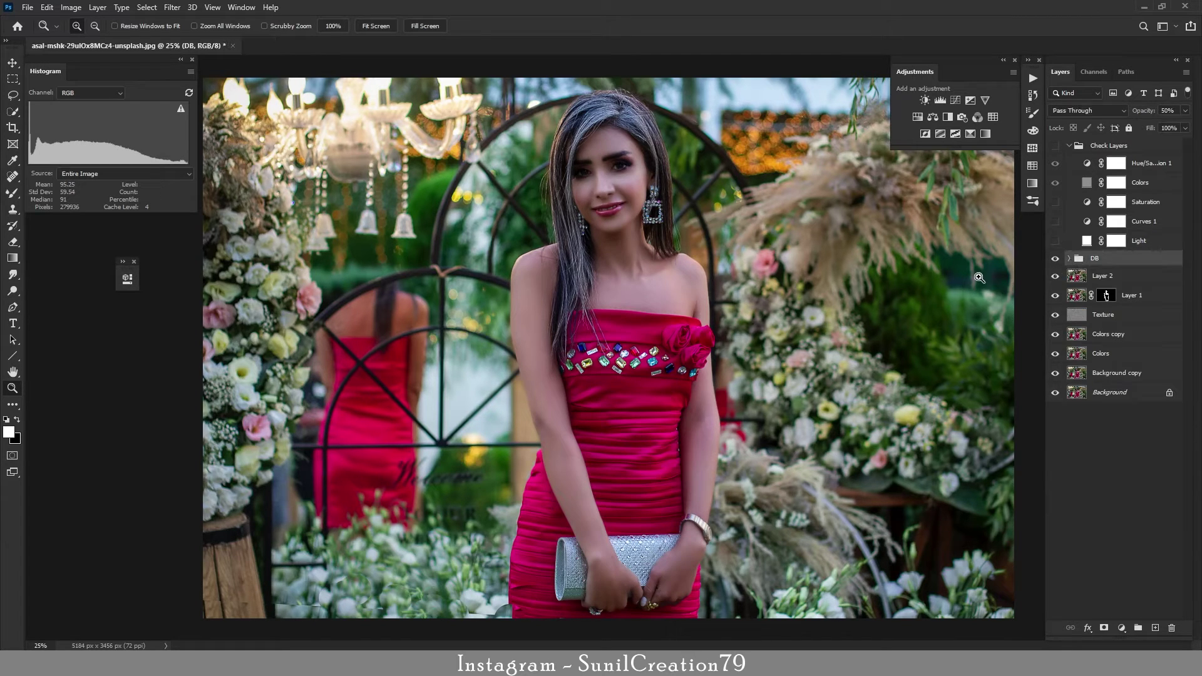
{"action": "left_click", "coordinate": [621, 263], "text": "alt"}
{"action": "left_click", "coordinate": [621, 285]}
Open download.png as a floating window at lower left and fit the portrait on screen
{"action": "key", "text": "ctrl+o"}
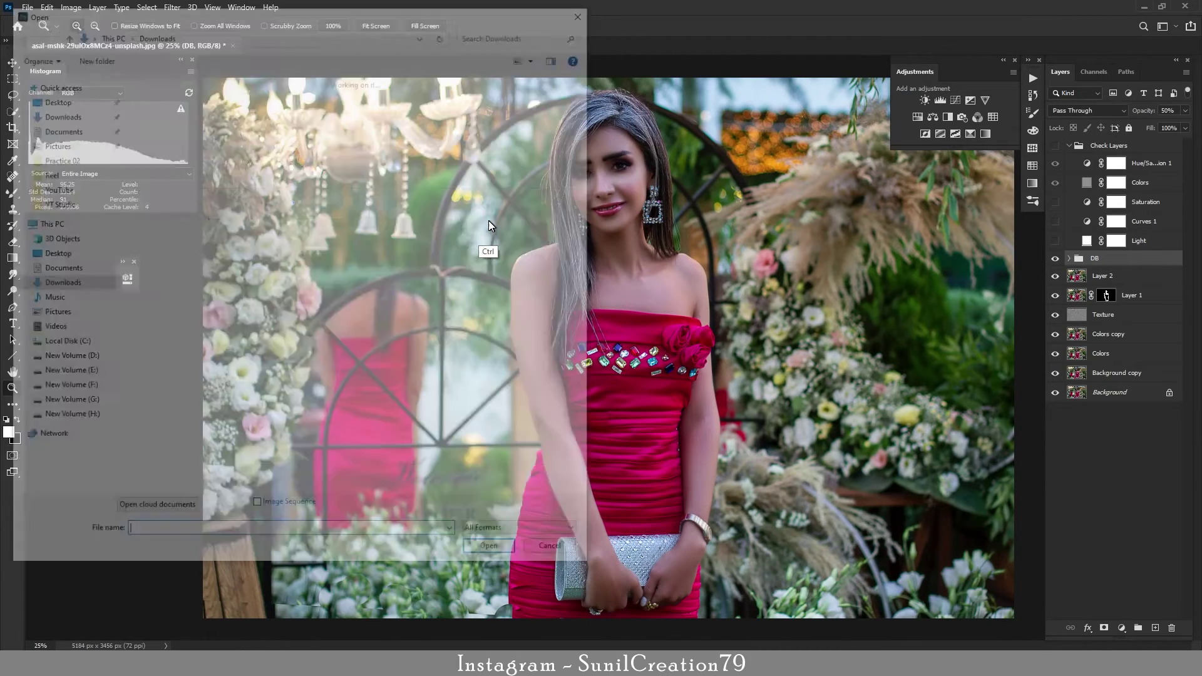
{"action": "double_click", "coordinate": [161, 199]}
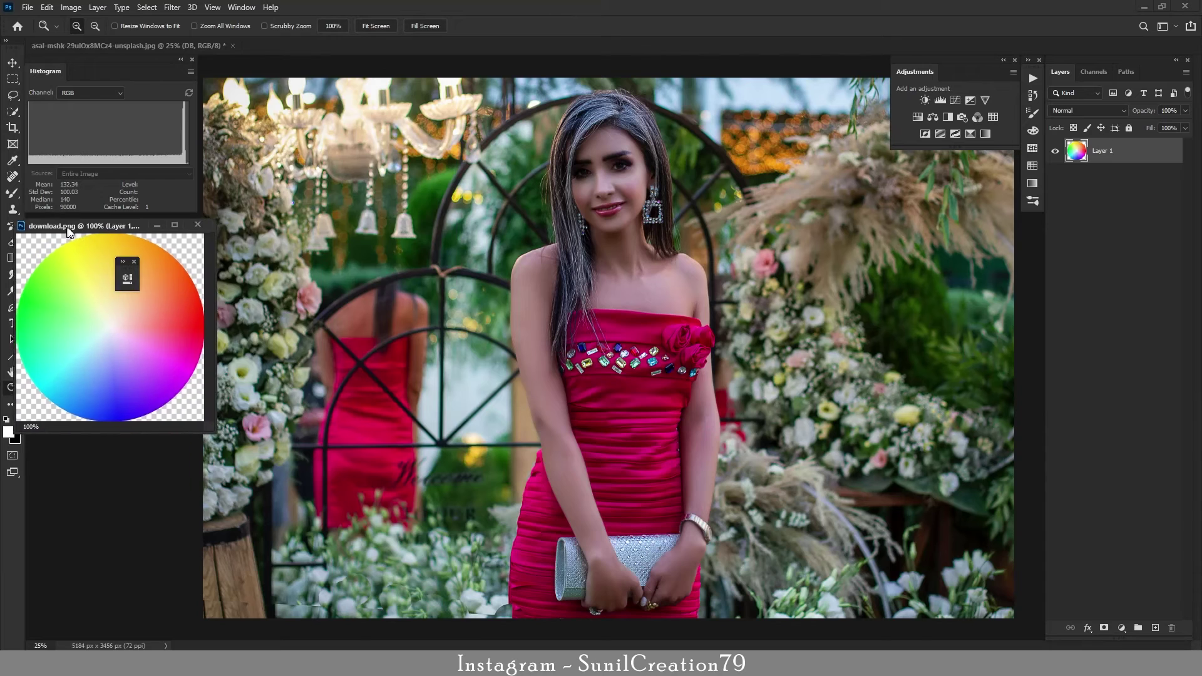
{"action": "left_click_drag", "start_coordinate": [300, 99], "coordinate": [73, 229]}
{"action": "left_click", "coordinate": [303, 391]}
{"action": "key", "text": "ctrl+0"}
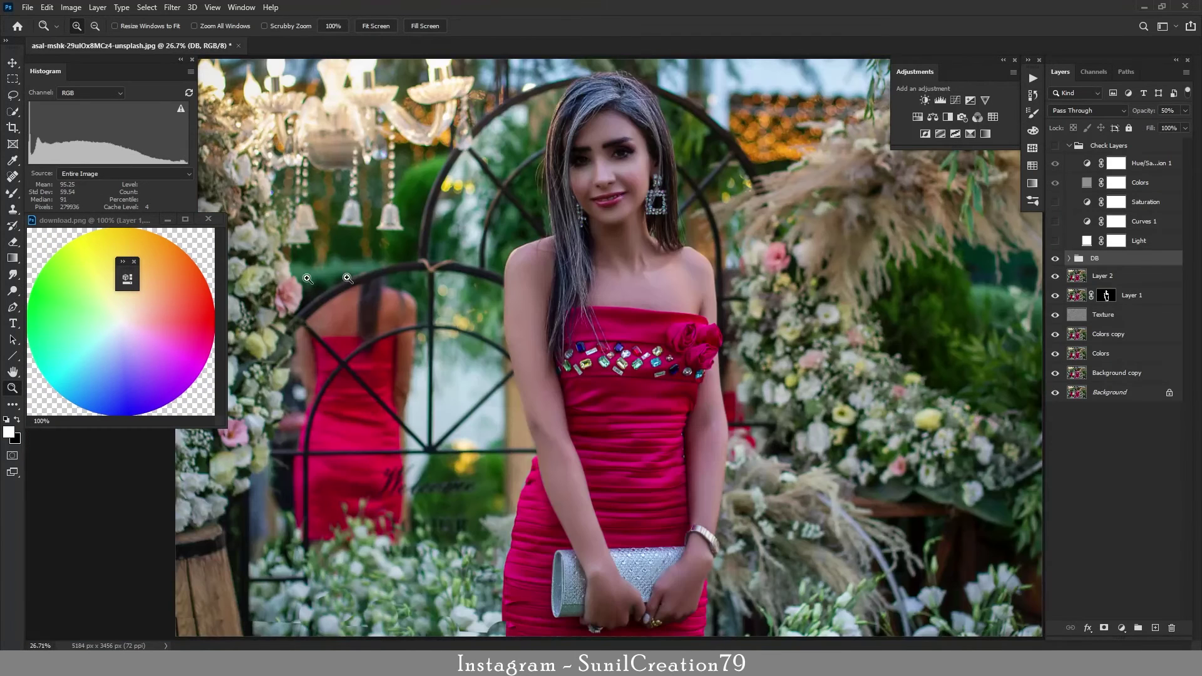
{"action": "left_click_drag", "start_coordinate": [124, 262], "coordinate": [77, 452]}
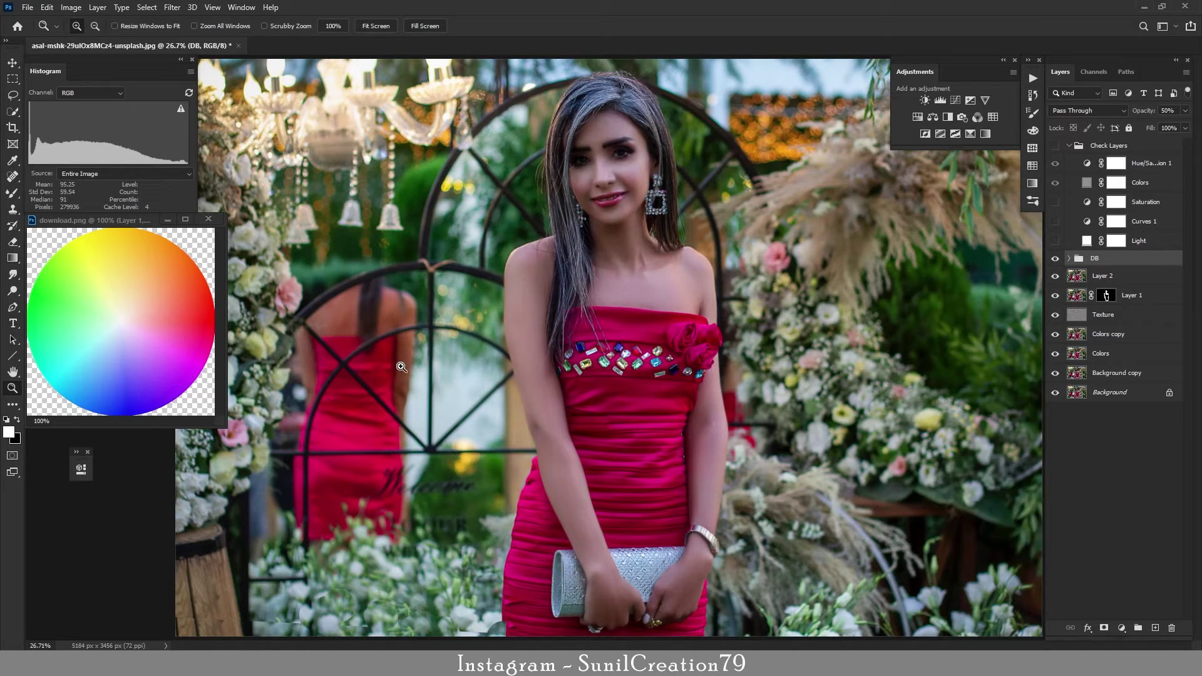
Add a Selective Color layer and set Yellows to Cyan -100 with added magenta
{"action": "left_click", "coordinate": [985, 133]}
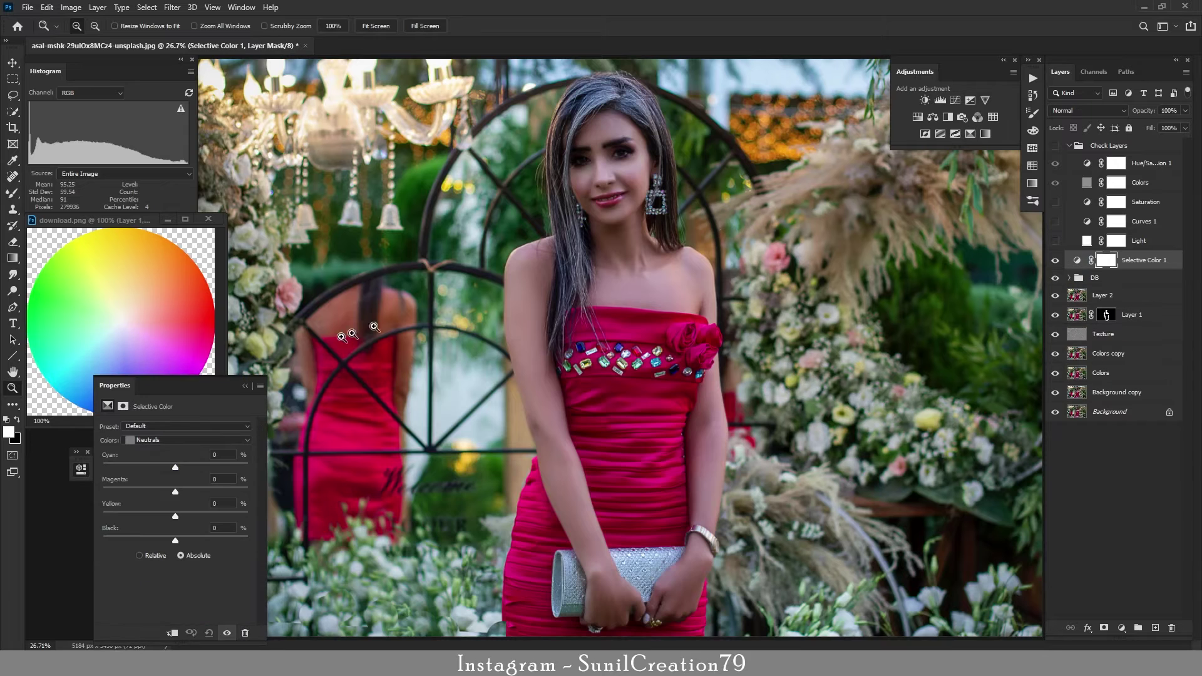
{"action": "left_click_drag", "start_coordinate": [185, 387], "coordinate": [389, 340]}
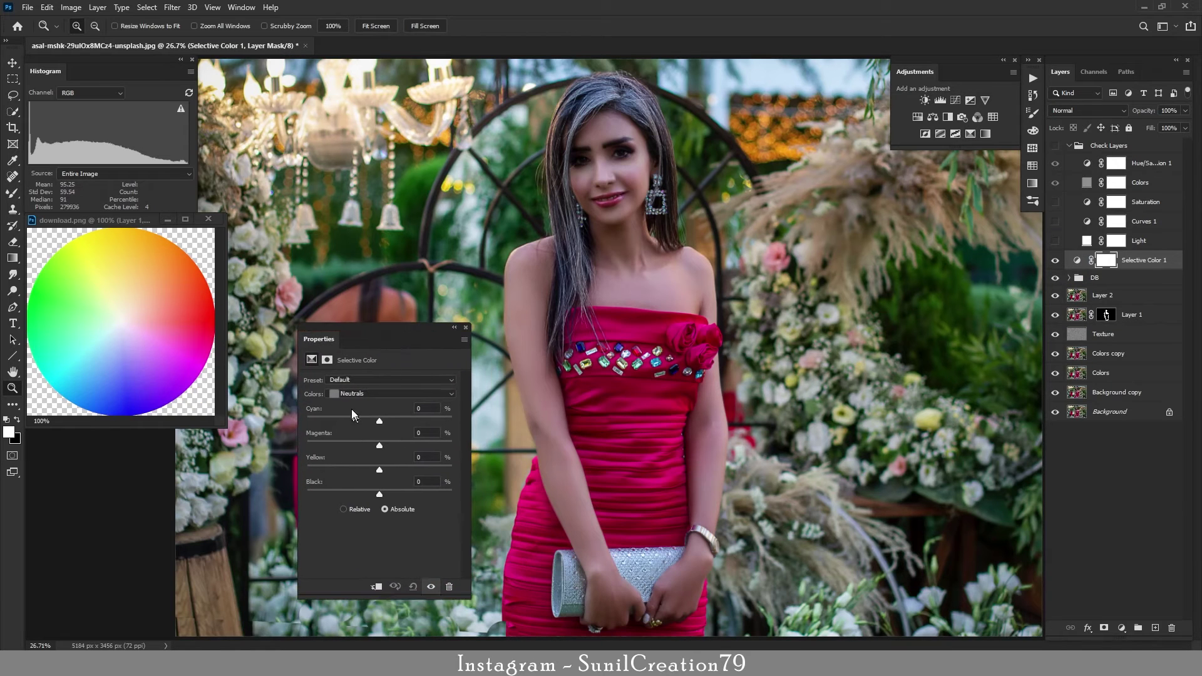
{"action": "left_click", "coordinate": [353, 394]}
{"action": "left_click", "coordinate": [360, 414]}
{"action": "left_click_drag", "start_coordinate": [354, 421], "coordinate": [307, 421]}
{"action": "mouse_move", "coordinate": [378, 445]}
{"action": "left_mouse_down"}
{"action": "mouse_move", "coordinate": [448, 438]}
{"action": "mouse_move", "coordinate": [388, 441]}
{"action": "left_mouse_up"}
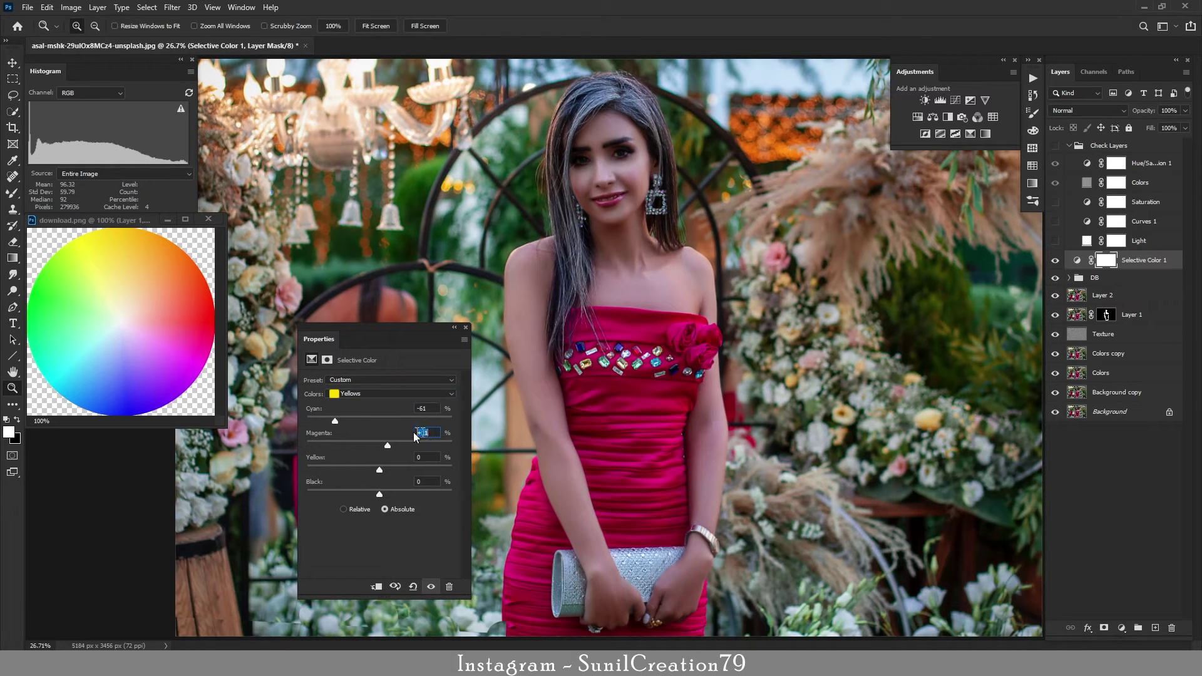
{"action": "left_click", "coordinate": [454, 327]}
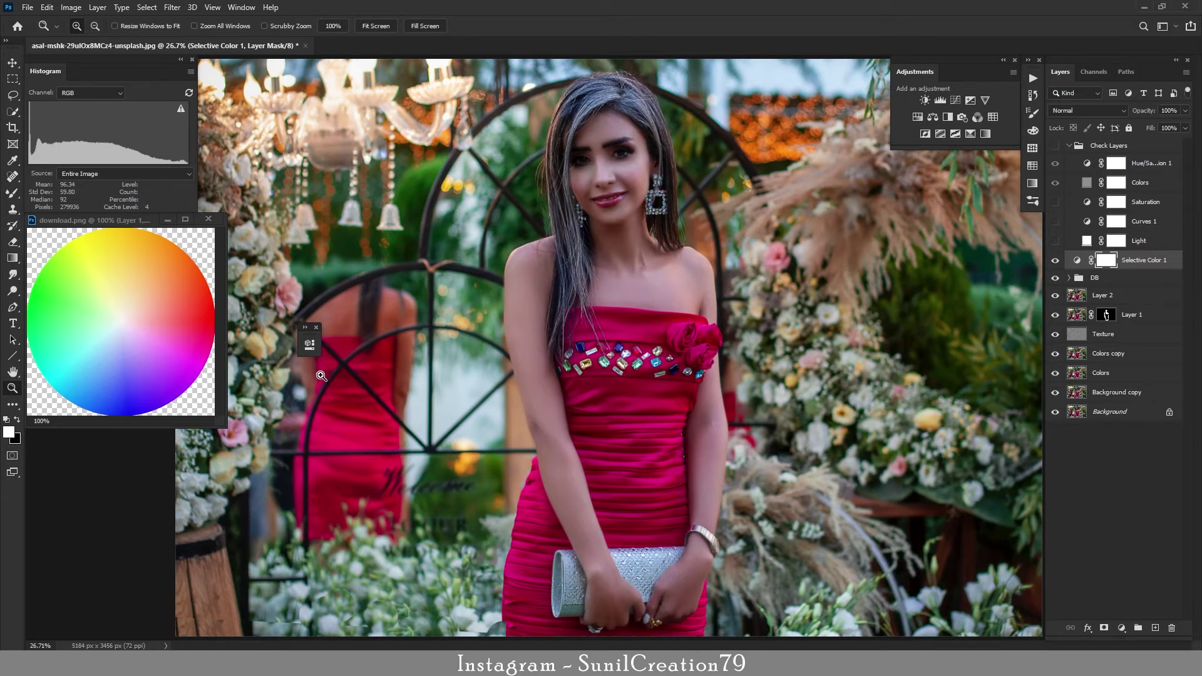
Set the Cyans range Magenta to -100 and toggle the layer to compare
{"action": "left_click", "coordinate": [1076, 260]}
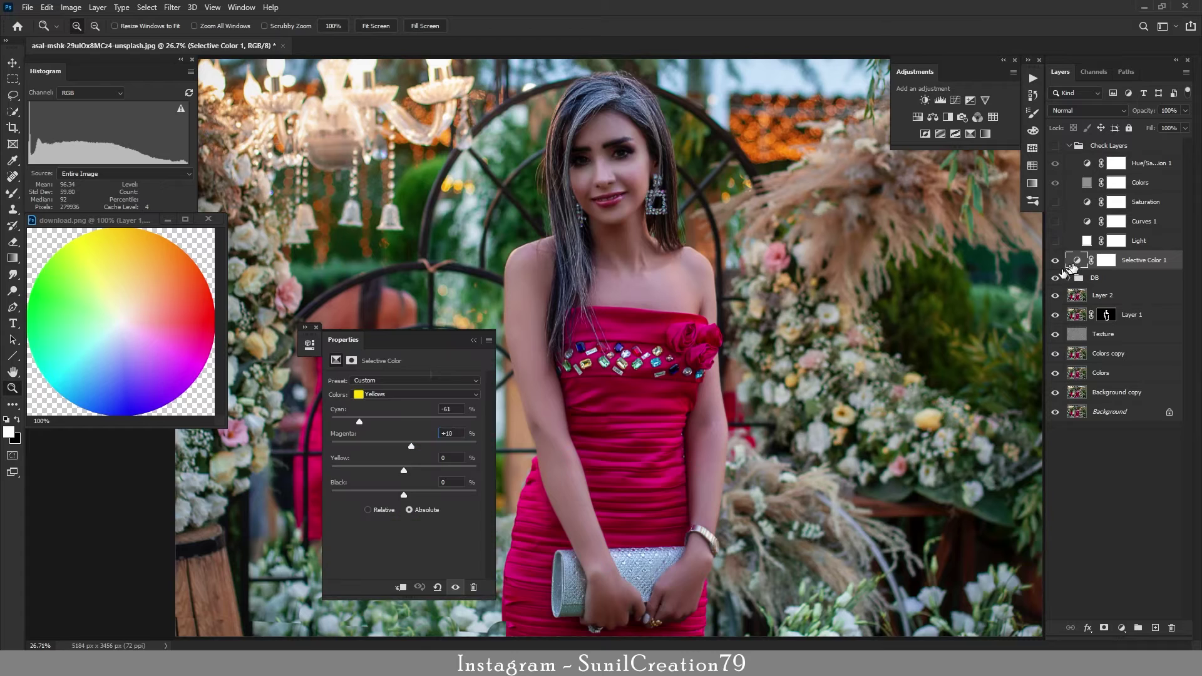
{"action": "left_click", "coordinate": [388, 393]}
{"action": "left_click", "coordinate": [383, 435]}
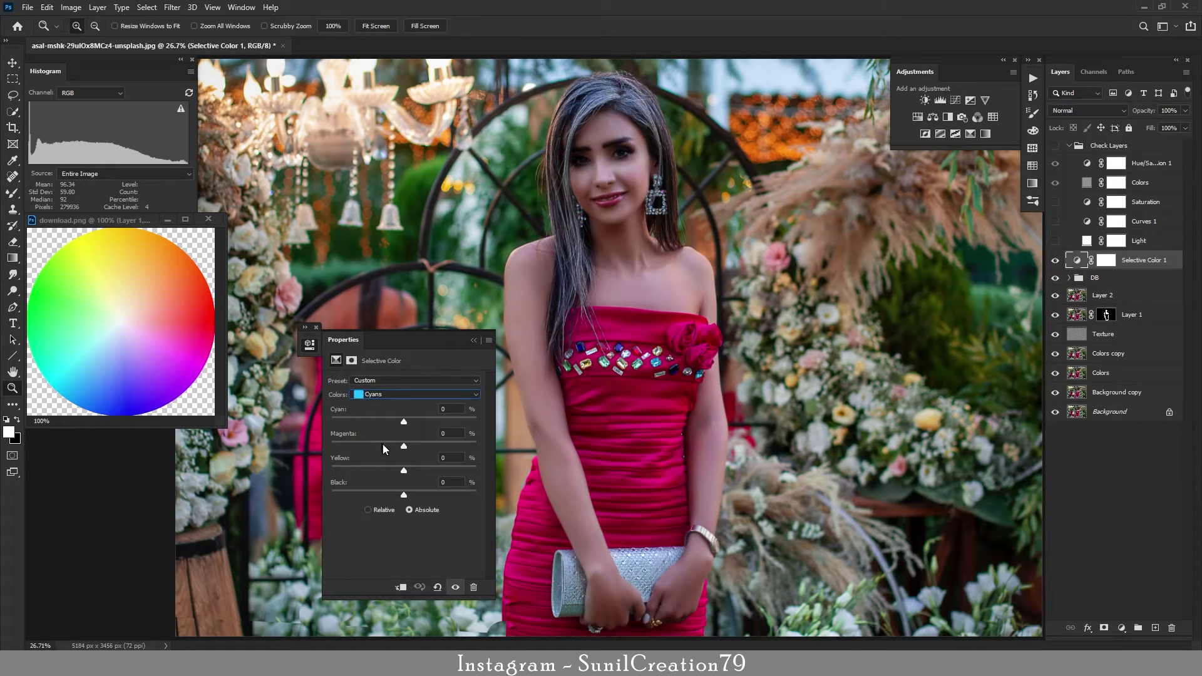
{"action": "left_click_drag", "start_coordinate": [404, 446], "coordinate": [333, 445]}
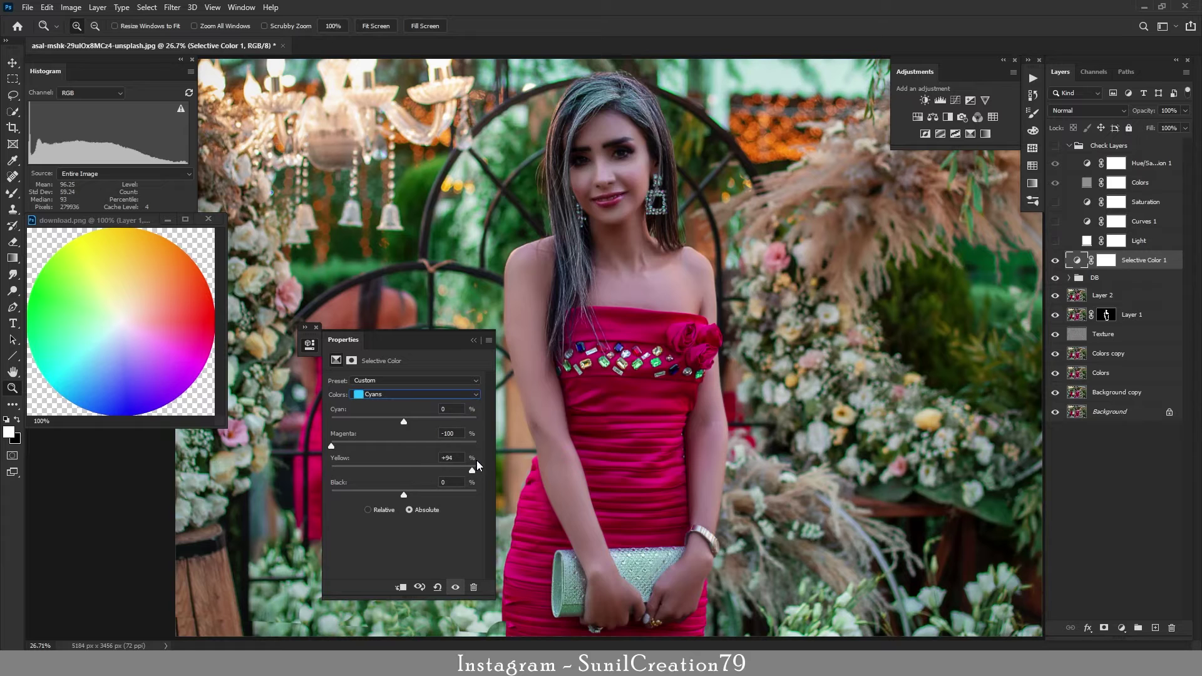
{"action": "left_click", "coordinate": [473, 340]}
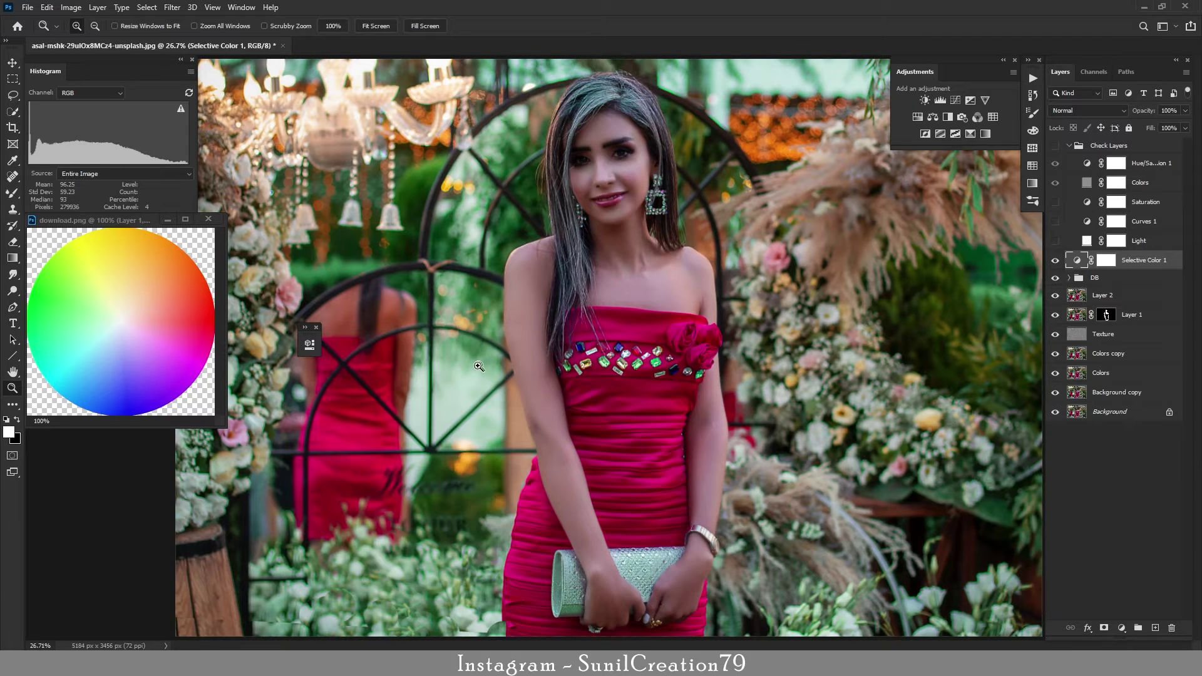
{"action": "left_click", "coordinate": [1055, 260]}
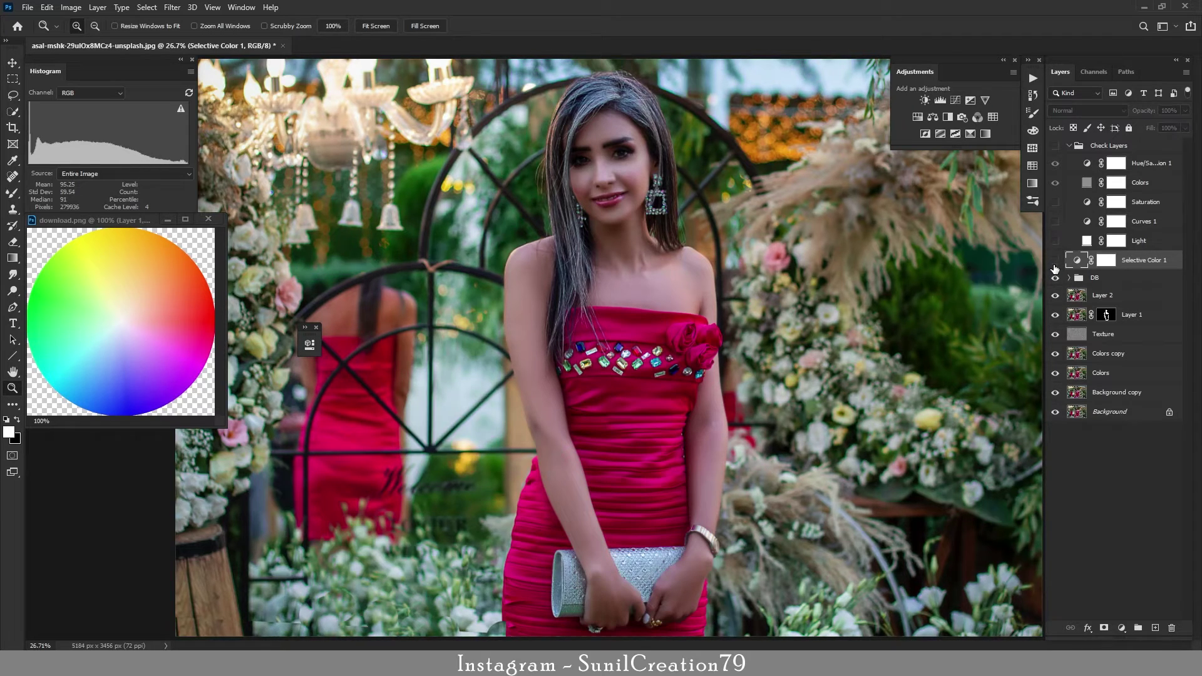
{"action": "left_click", "coordinate": [1055, 262]}
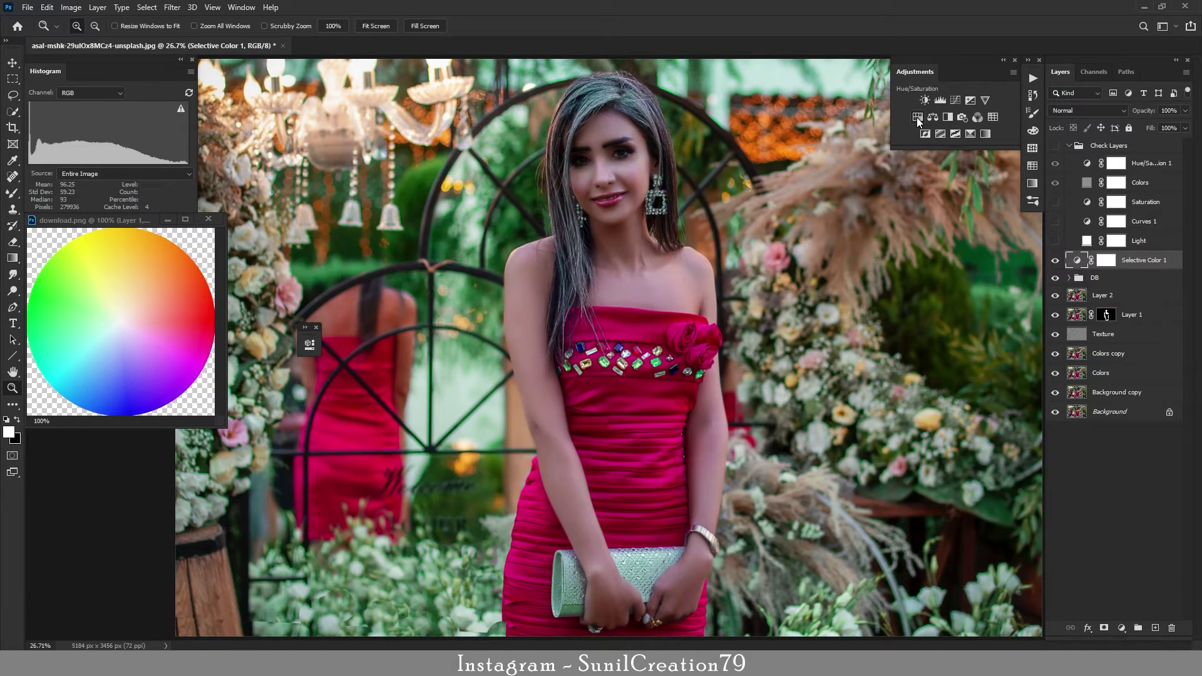
Create a Hue/Saturation layer targeting Greens and drop their saturation to -54
{"action": "left_click", "coordinate": [916, 117]}
{"action": "left_click", "coordinate": [366, 399]}
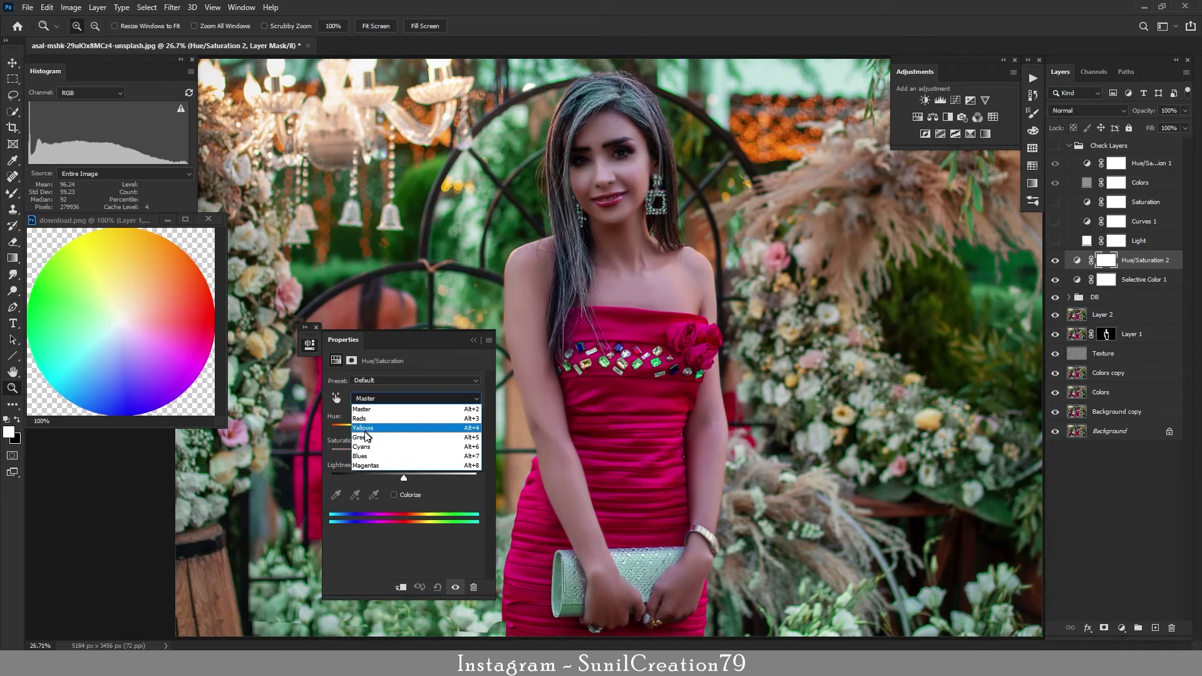
{"action": "left_click", "coordinate": [367, 436]}
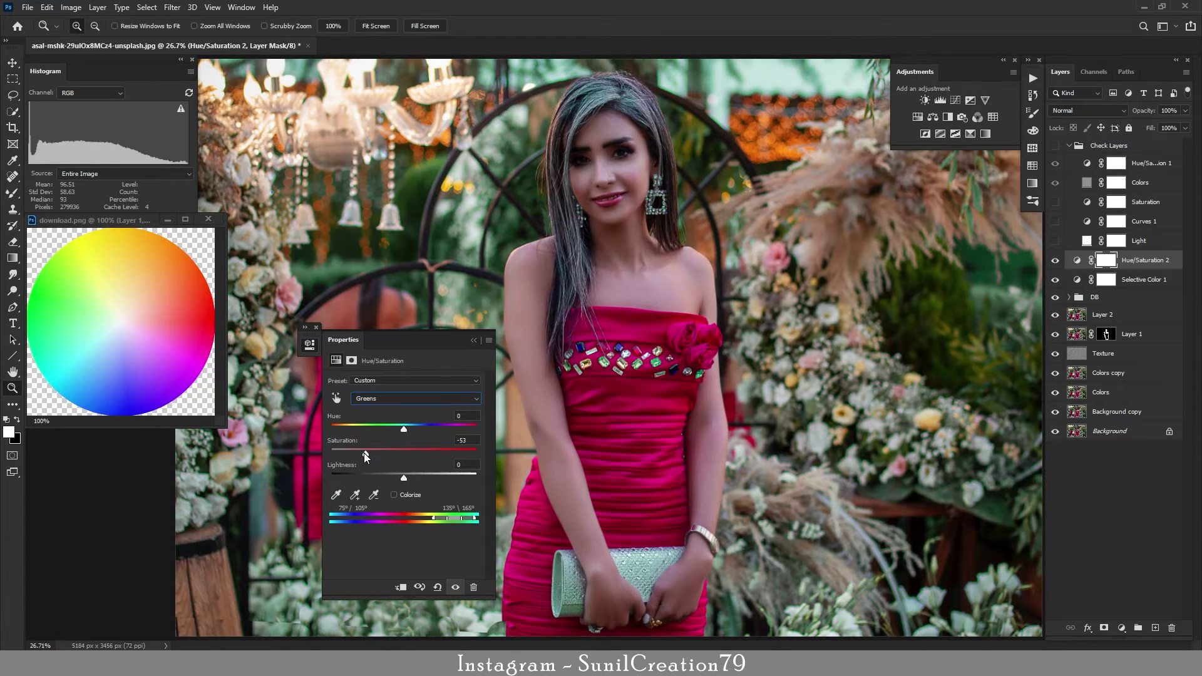
{"action": "left_click_drag", "start_coordinate": [366, 455], "coordinate": [365, 453]}
{"action": "left_click", "coordinate": [474, 340]}
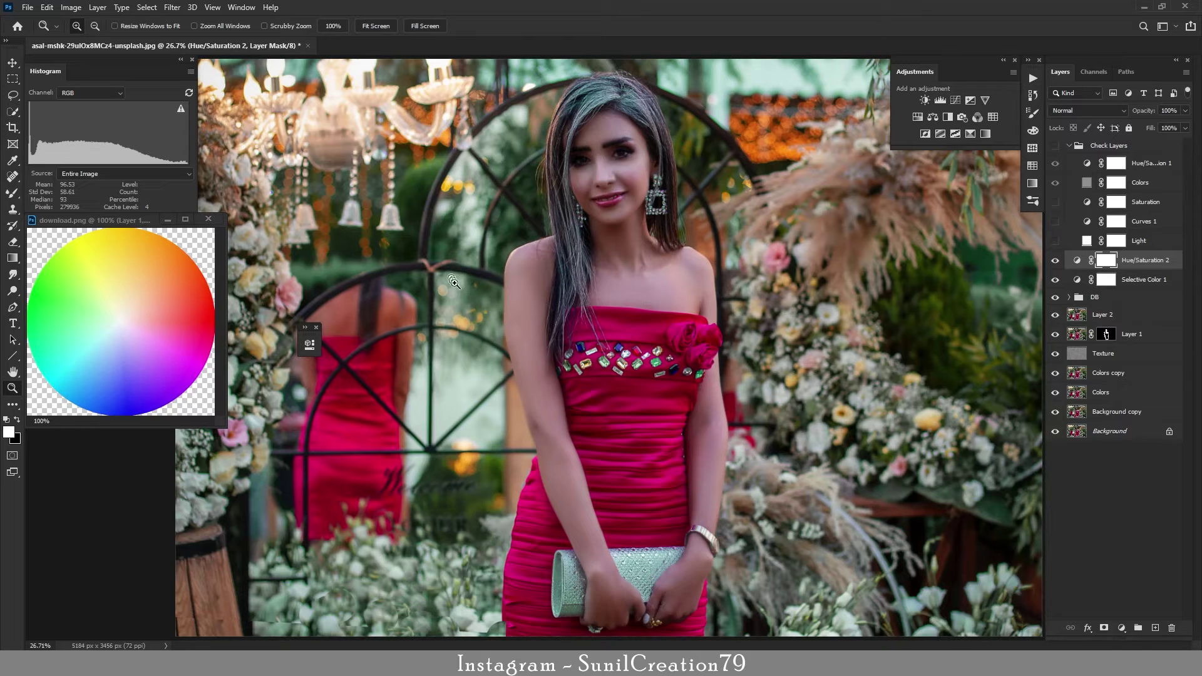
{"action": "left_click", "coordinate": [614, 305], "text": "alt"}
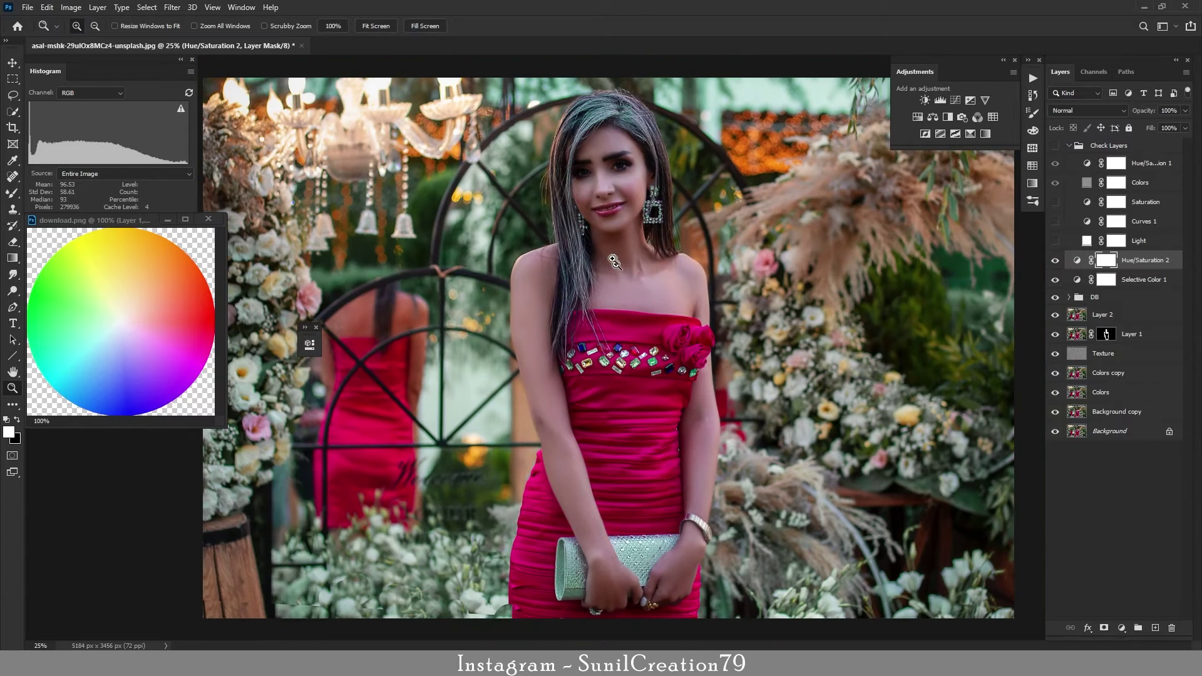
Add a Muddy peach-brown Gradient Map blended as Soft Light at 25% opacity
{"action": "left_click", "coordinate": [969, 133]}
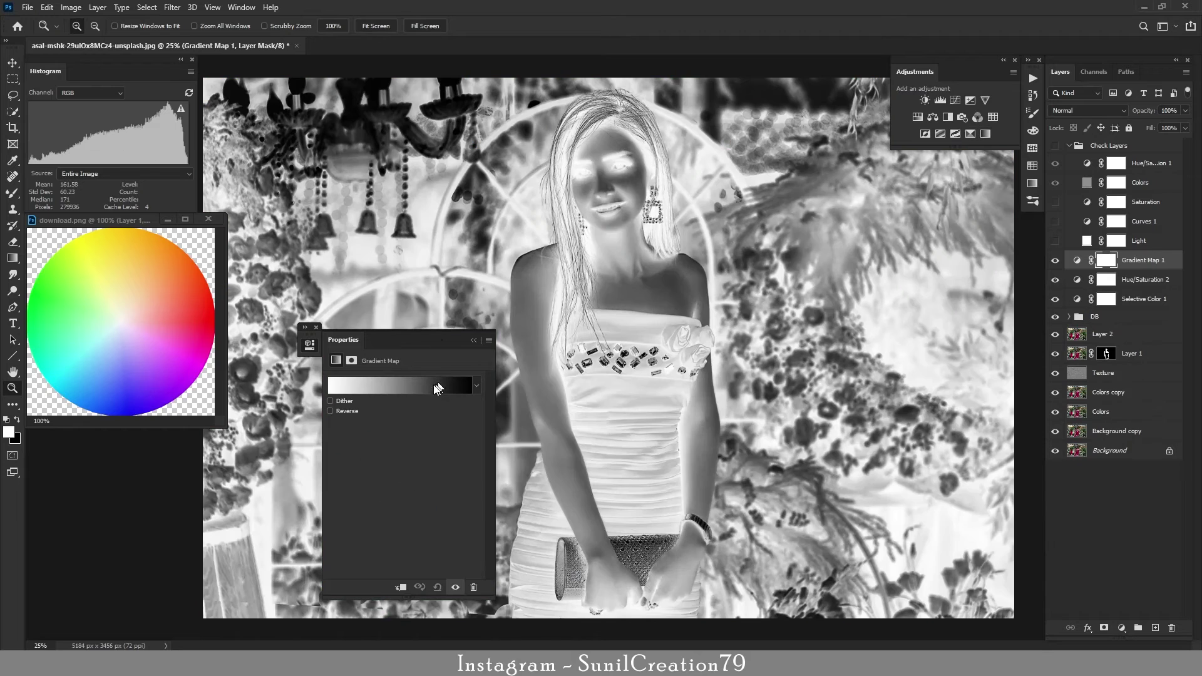
{"action": "left_click", "coordinate": [477, 386]}
{"action": "left_click", "coordinate": [337, 412]}
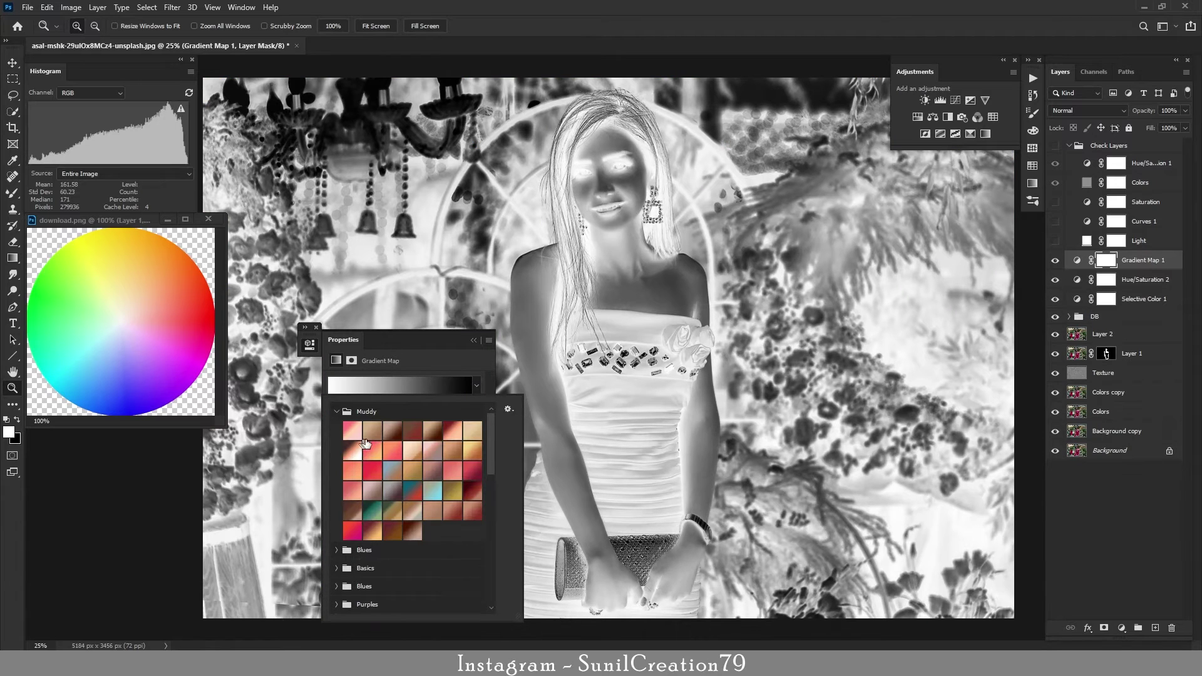
{"action": "left_click", "coordinate": [352, 450]}
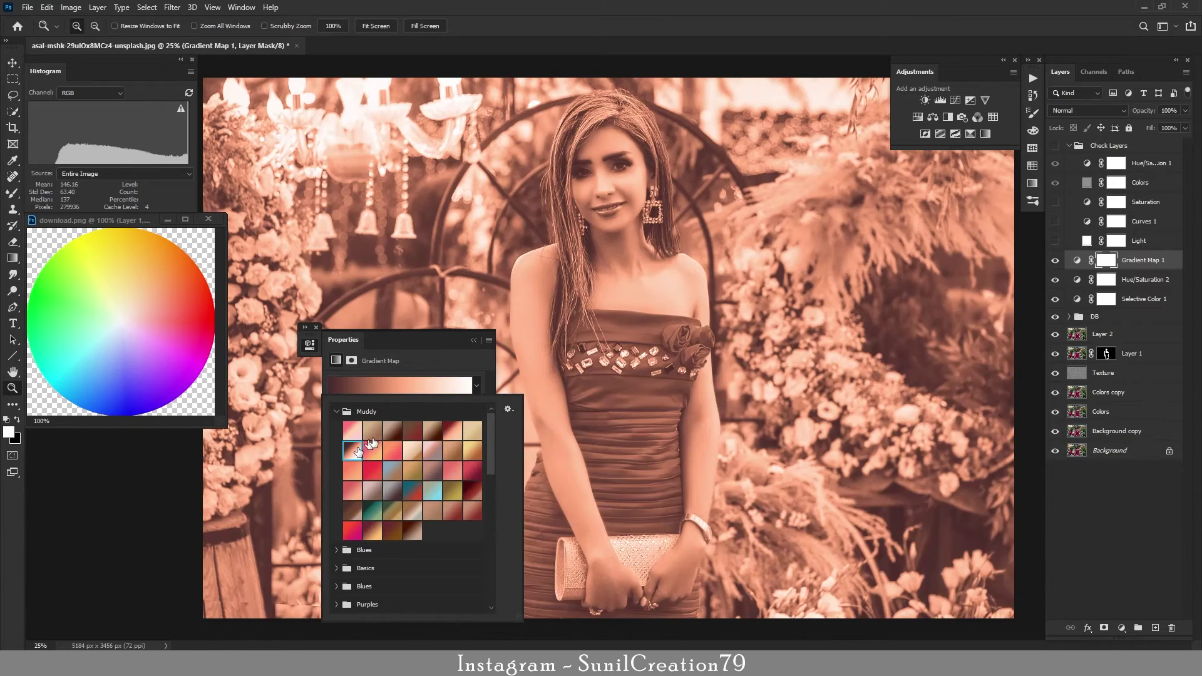
{"action": "left_click", "coordinate": [1070, 110]}
{"action": "left_click", "coordinate": [1057, 277]}
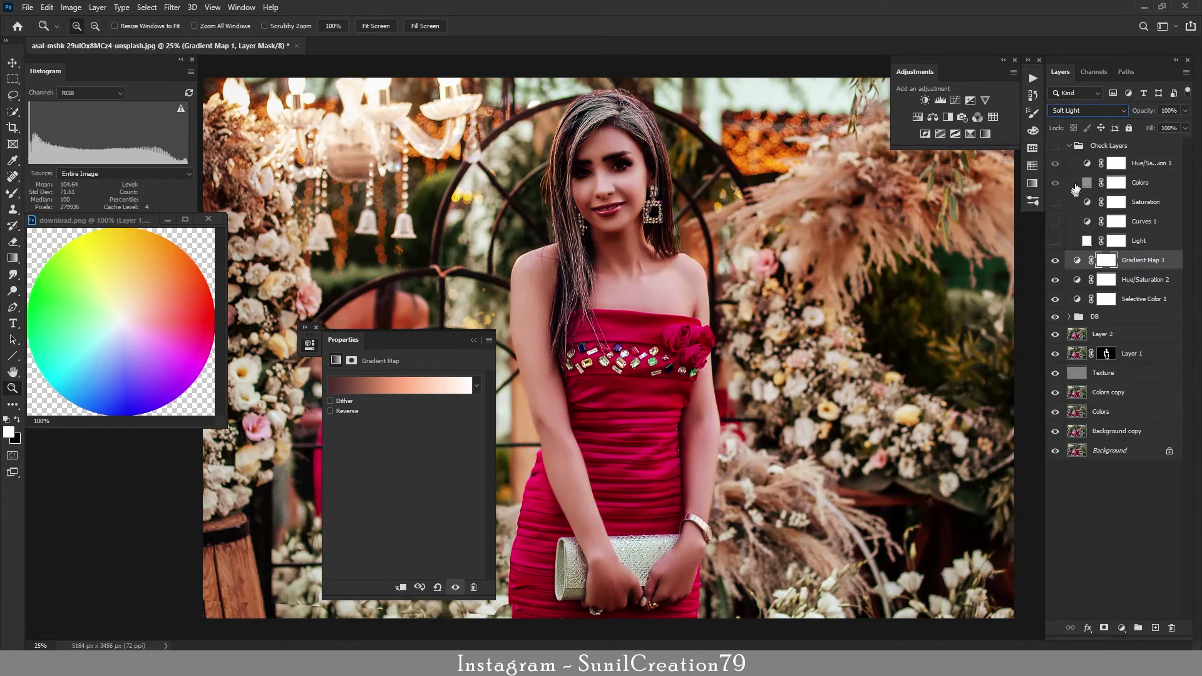
{"action": "left_click", "coordinate": [1055, 260]}
{"action": "left_click", "coordinate": [1055, 260]}
{"action": "left_click_drag", "start_coordinate": [1141, 110], "coordinate": [1098, 124]}
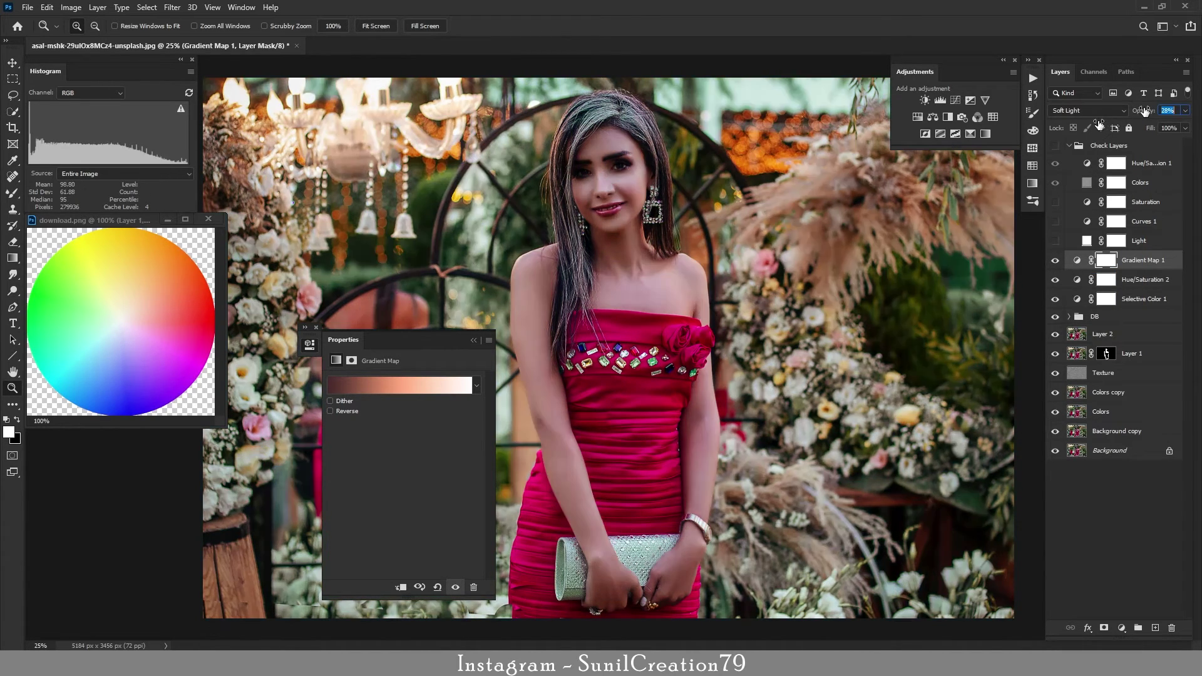
{"action": "key", "text": "shift+alt+j"}
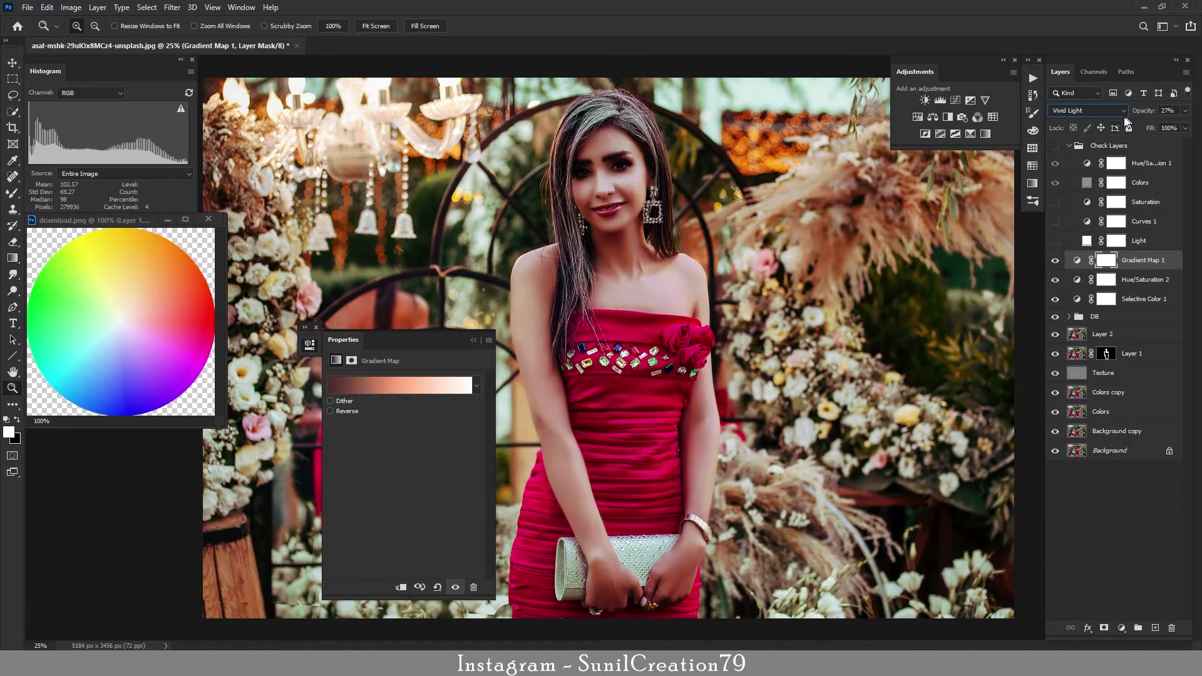
{"action": "key", "text": "shift+alt+f"}
{"action": "key", "text": "Down"}
{"action": "key", "text": "Down"}
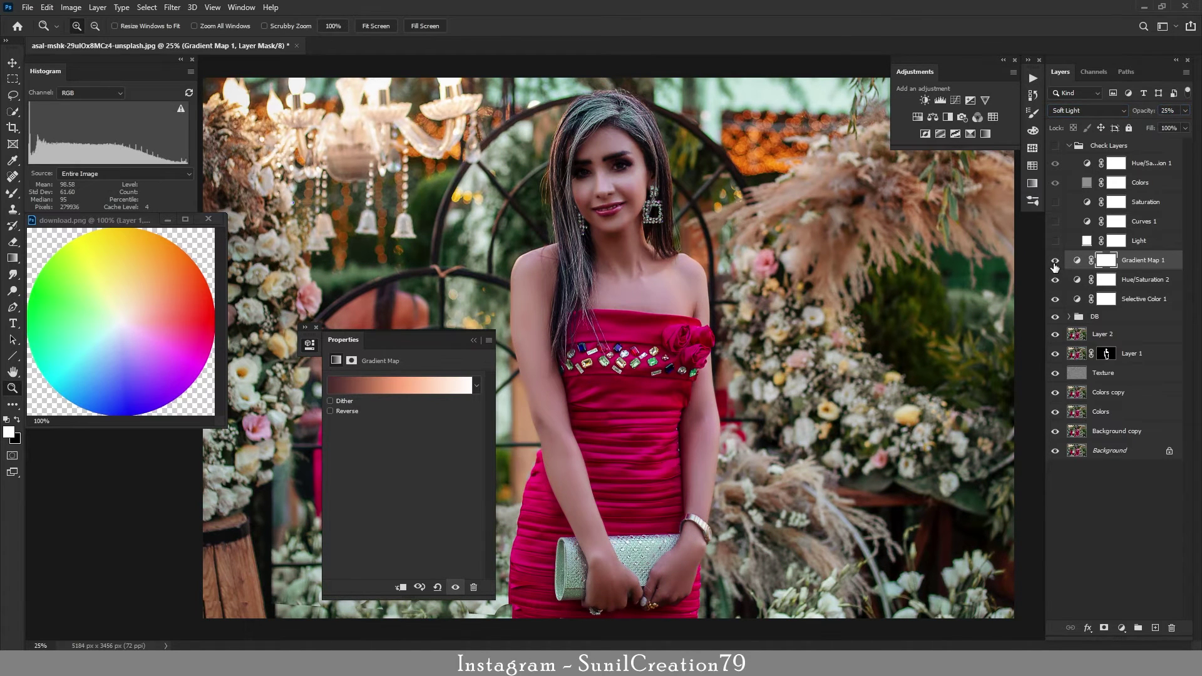
Add a reversed teal-red Gradient Map blended as Soft Light at 20% opacity
{"action": "left_click", "coordinate": [970, 133]}
{"action": "left_click", "coordinate": [400, 384]}
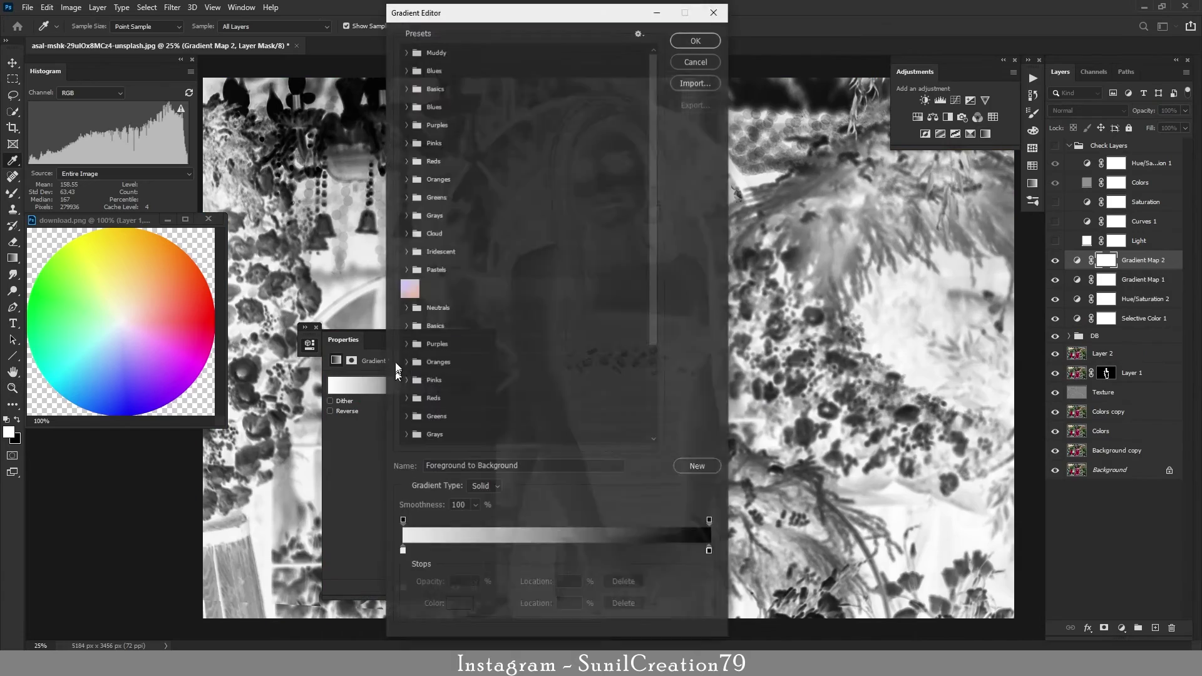
{"action": "left_click", "coordinate": [383, 58]}
{"action": "left_click", "coordinate": [426, 125]}
{"action": "left_click", "coordinate": [648, 35]}
{"action": "left_click", "coordinate": [1087, 110]}
{"action": "left_click", "coordinate": [1085, 311]}
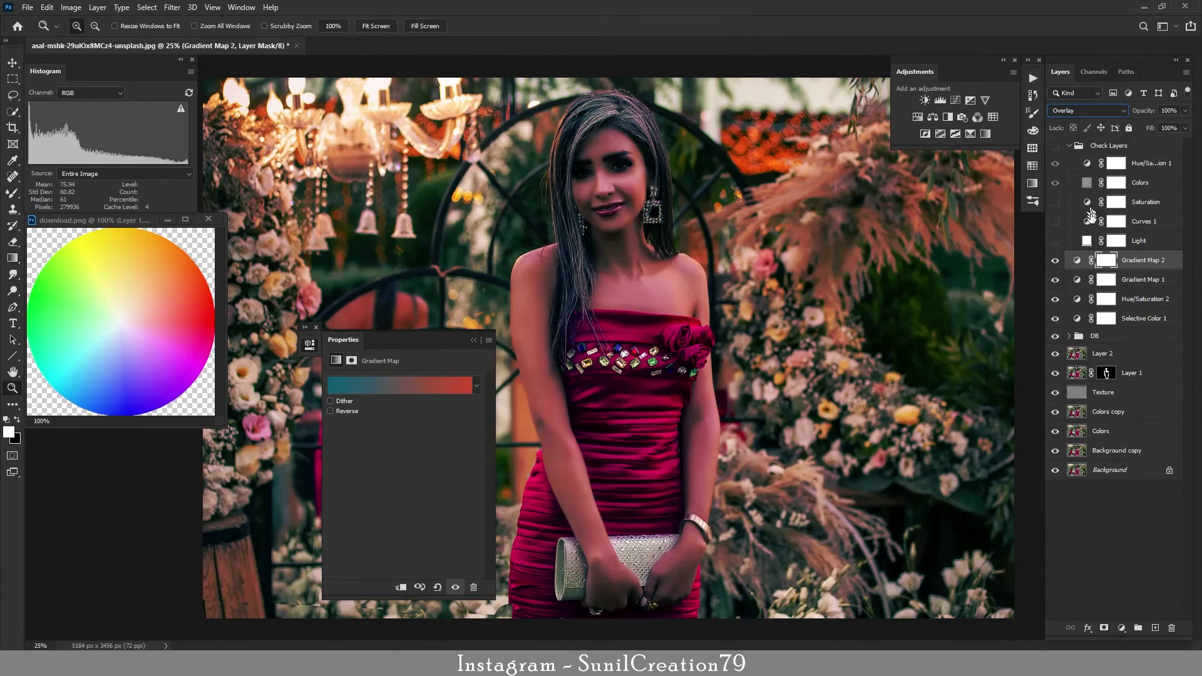
{"action": "mouse_move", "coordinate": [1189, 112]}
{"action": "left_mouse_down"}
{"action": "mouse_move", "coordinate": [1149, 113]}
{"action": "mouse_move", "coordinate": [1135, 133]}
{"action": "mouse_move", "coordinate": [1159, 122]}
{"action": "left_mouse_up"}
{"action": "left_click", "coordinate": [331, 410]}
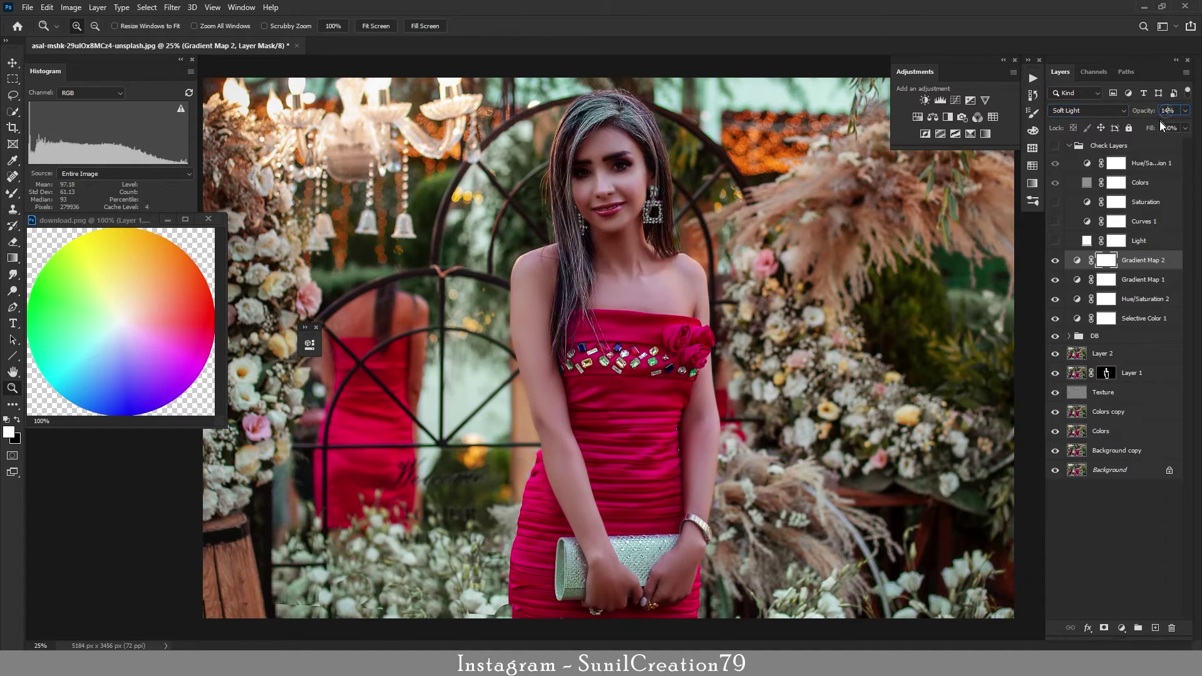
{"action": "type", "text": "20"}
{"action": "key", "text": "Return"}
Add an Exposure layer at -5.86 and draw an elliptical selection around the woman
{"action": "left_click", "coordinate": [962, 102]}
{"action": "left_click_drag", "start_coordinate": [404, 411], "coordinate": [356, 412]}
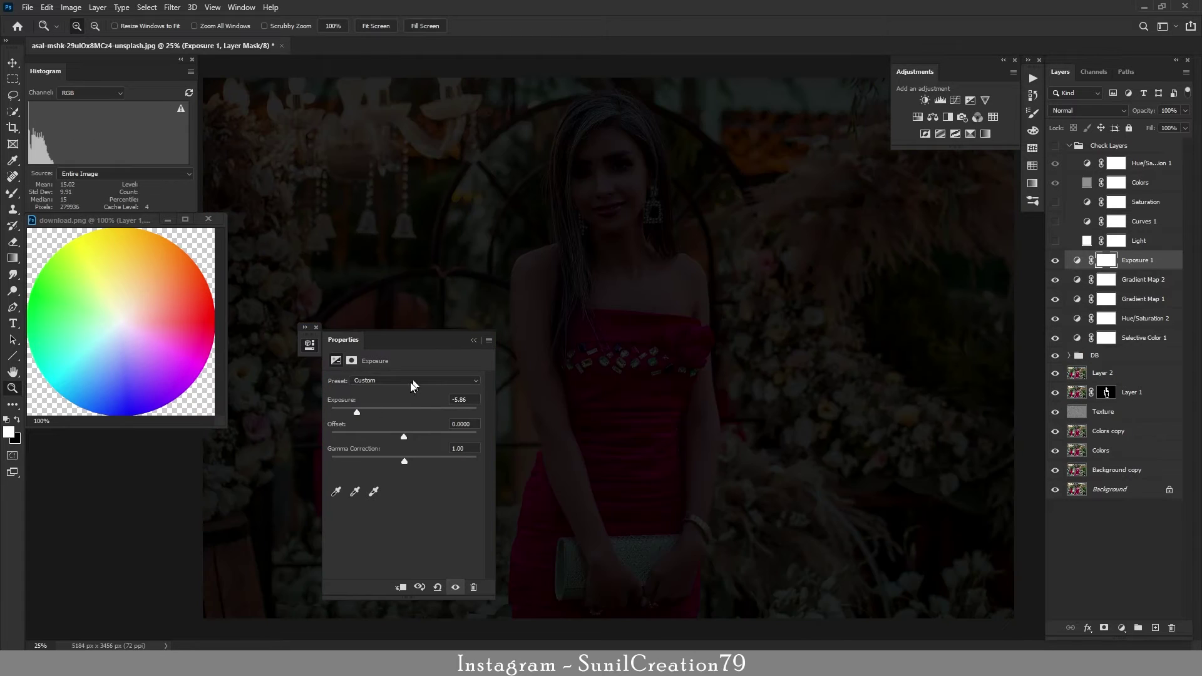
{"action": "left_click", "coordinate": [473, 340]}
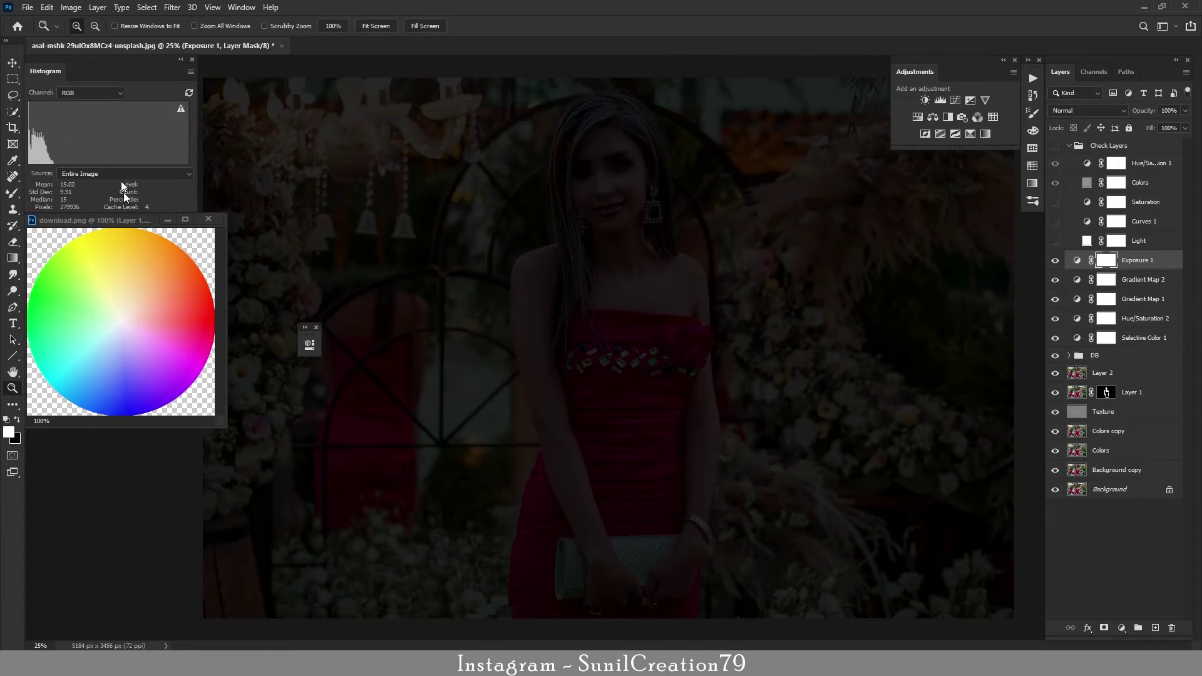
{"action": "right_click", "coordinate": [15, 80]}
{"action": "left_click", "coordinate": [62, 91]}
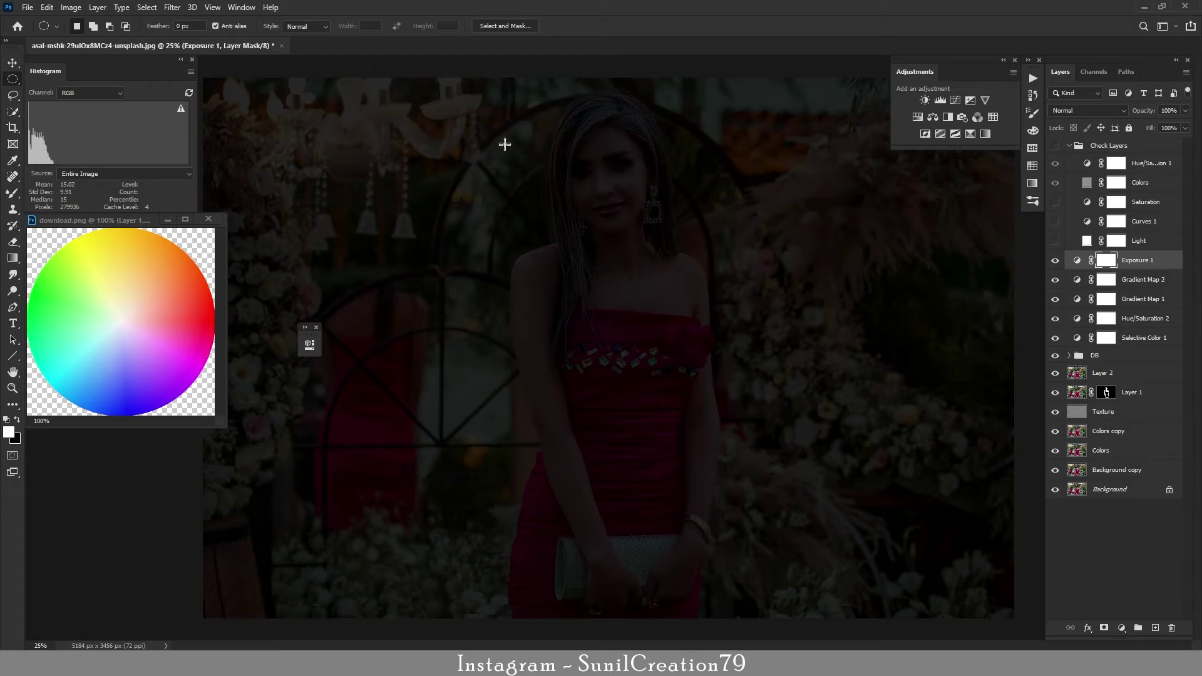
{"action": "left_click_drag", "start_coordinate": [505, 104], "coordinate": [724, 601]}
Fill the oval black in the mask, feather it to 330 px, and set opacity to 20%
{"action": "key", "text": "shift+F5"}
{"action": "key", "text": "Return"}
{"action": "left_click", "coordinate": [309, 344]}
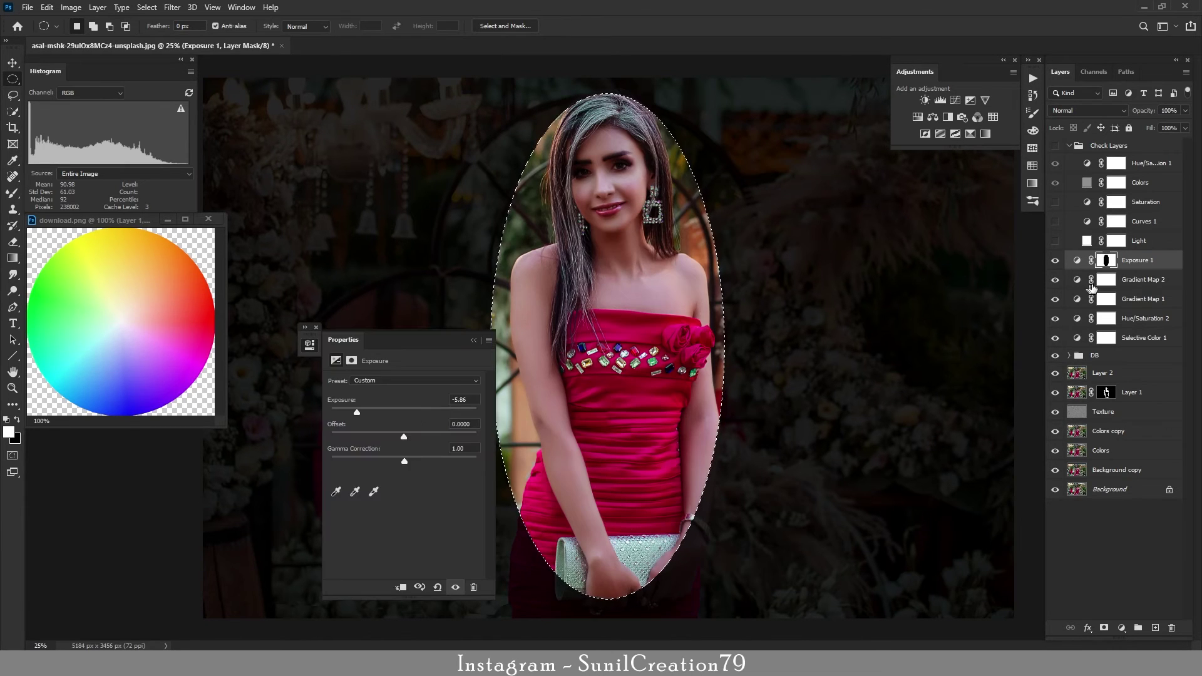
{"action": "left_click_drag", "start_coordinate": [331, 463], "coordinate": [355, 463]}
{"action": "type", "text": "00"}
{"action": "key", "text": "Return"}
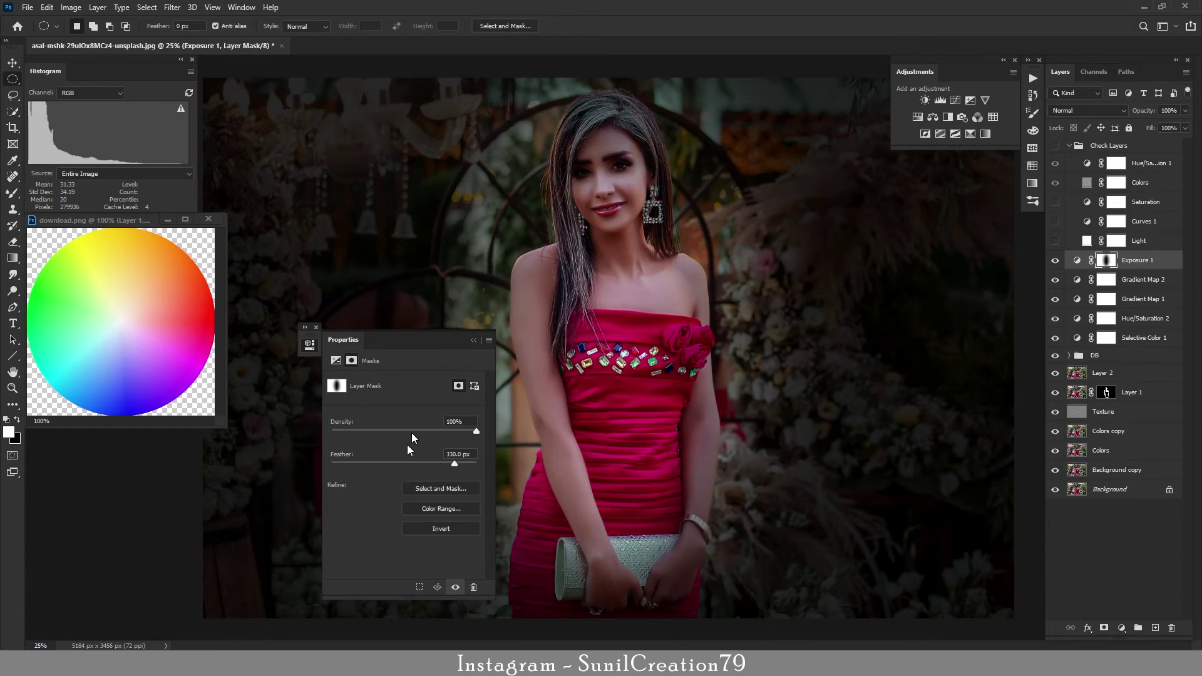
{"action": "left_click", "coordinate": [309, 344]}
{"action": "left_click_drag", "start_coordinate": [1151, 111], "coordinate": [1051, 284]}
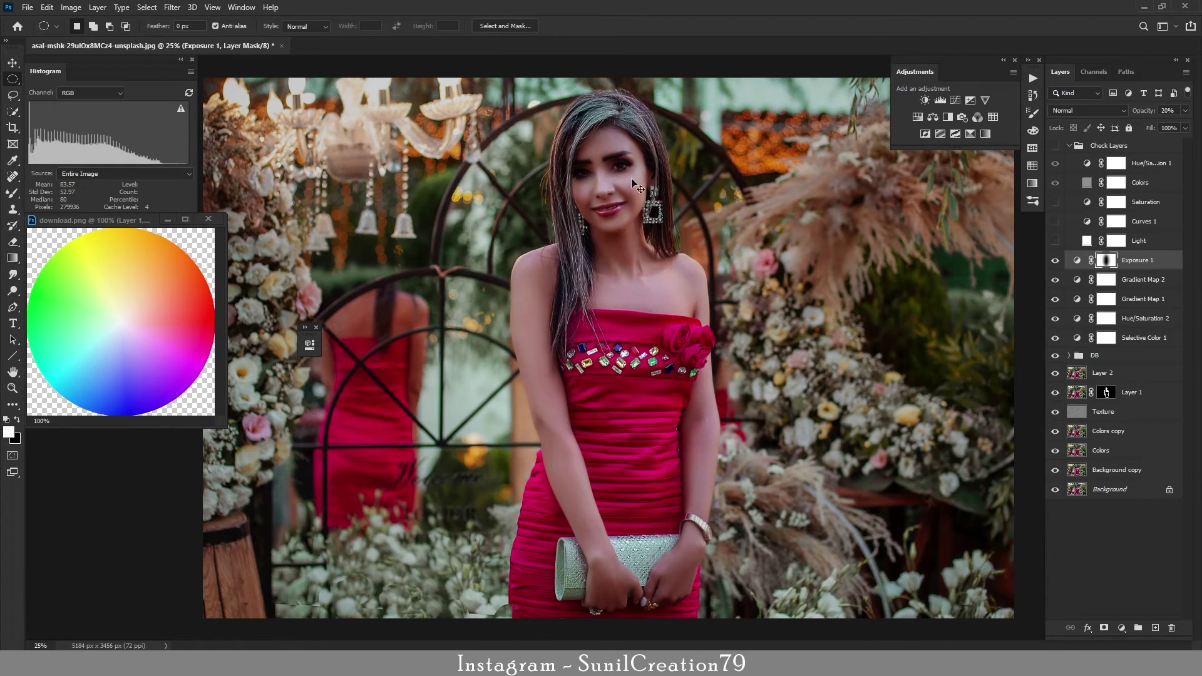
Stamp visible edits into Layer 3, convert it for smart filters, and open Camera Raw full screen
{"action": "key", "text": "ctrl+shift+alt+e"}
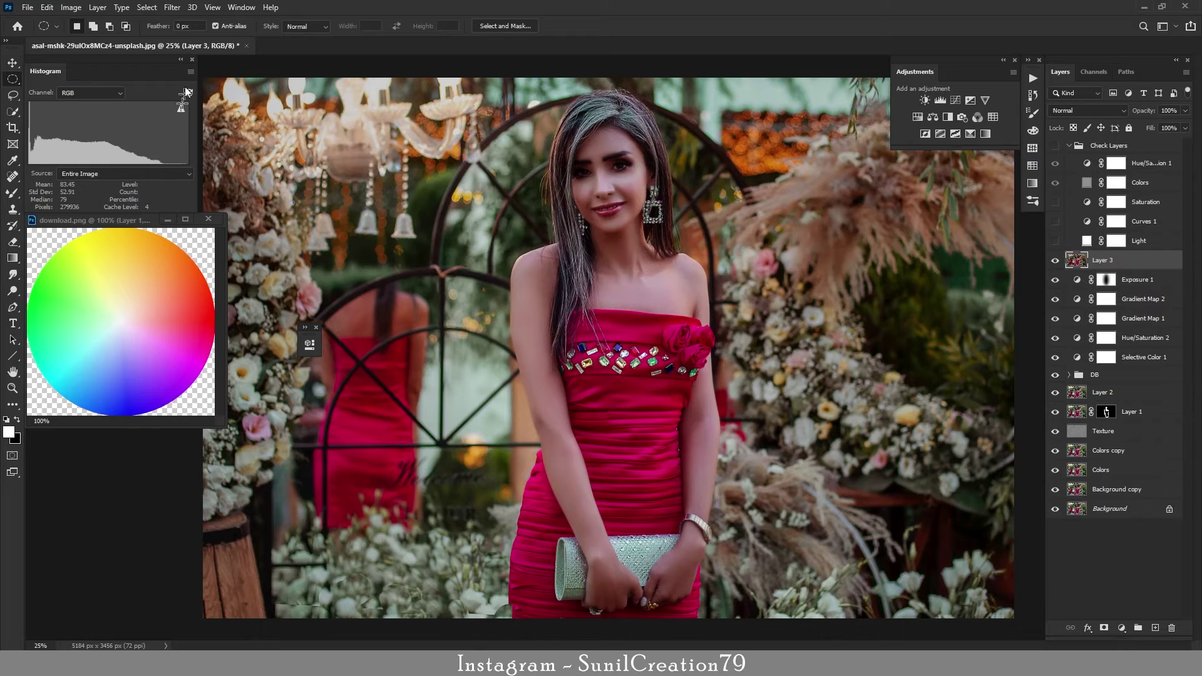
{"action": "left_click", "coordinate": [173, 7]}
{"action": "left_click", "coordinate": [216, 39]}
{"action": "left_click", "coordinate": [172, 7]}
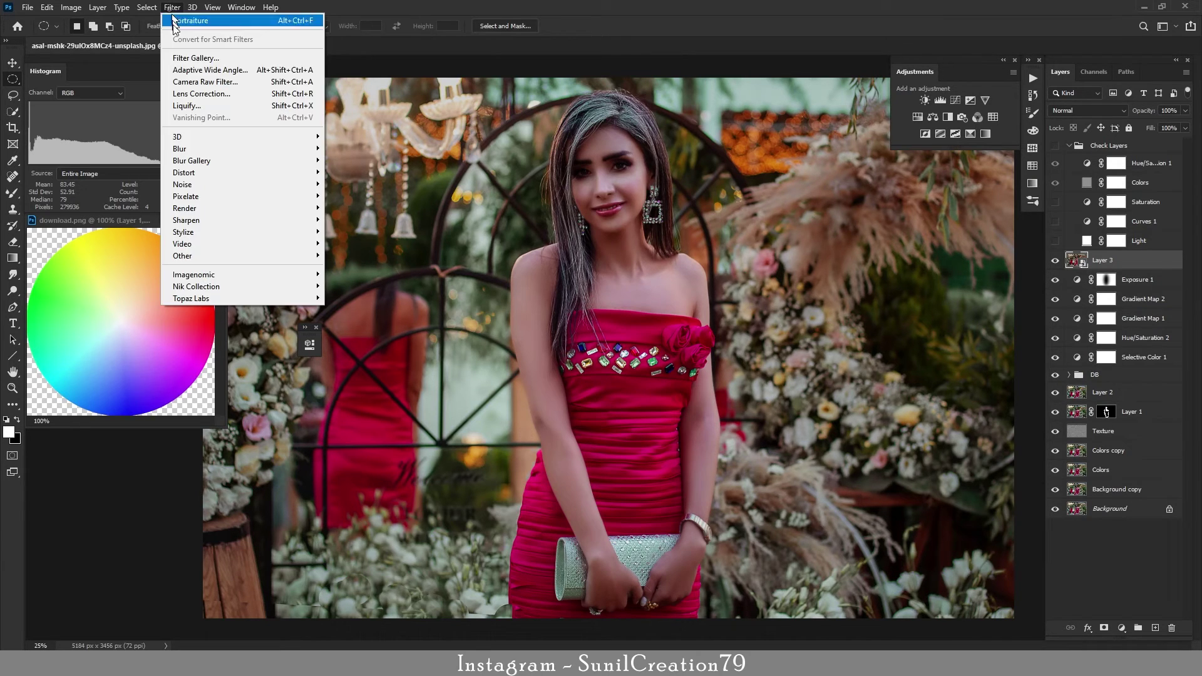
{"action": "left_click", "coordinate": [194, 72]}
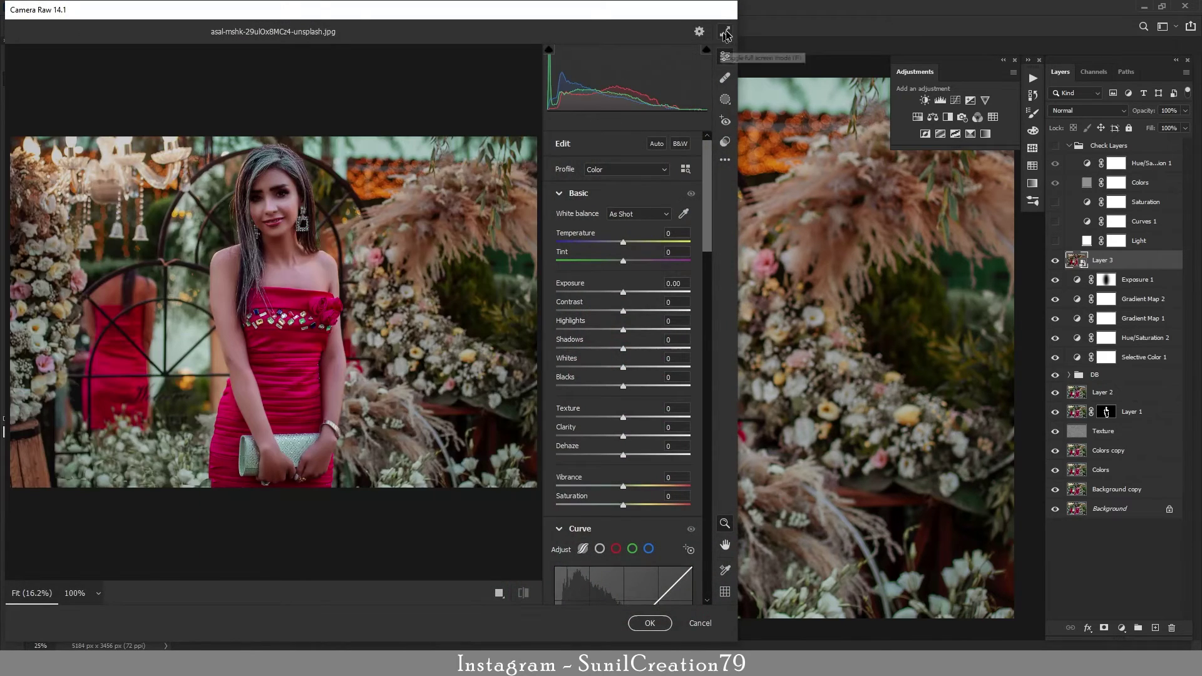
{"action": "left_click", "coordinate": [724, 35]}
Set Temperature +5, Tint -1, Highlights -30, Shadows +13 and Exposure +0.05
{"action": "left_click_drag", "start_coordinate": [1087, 223], "coordinate": [1090, 225]}
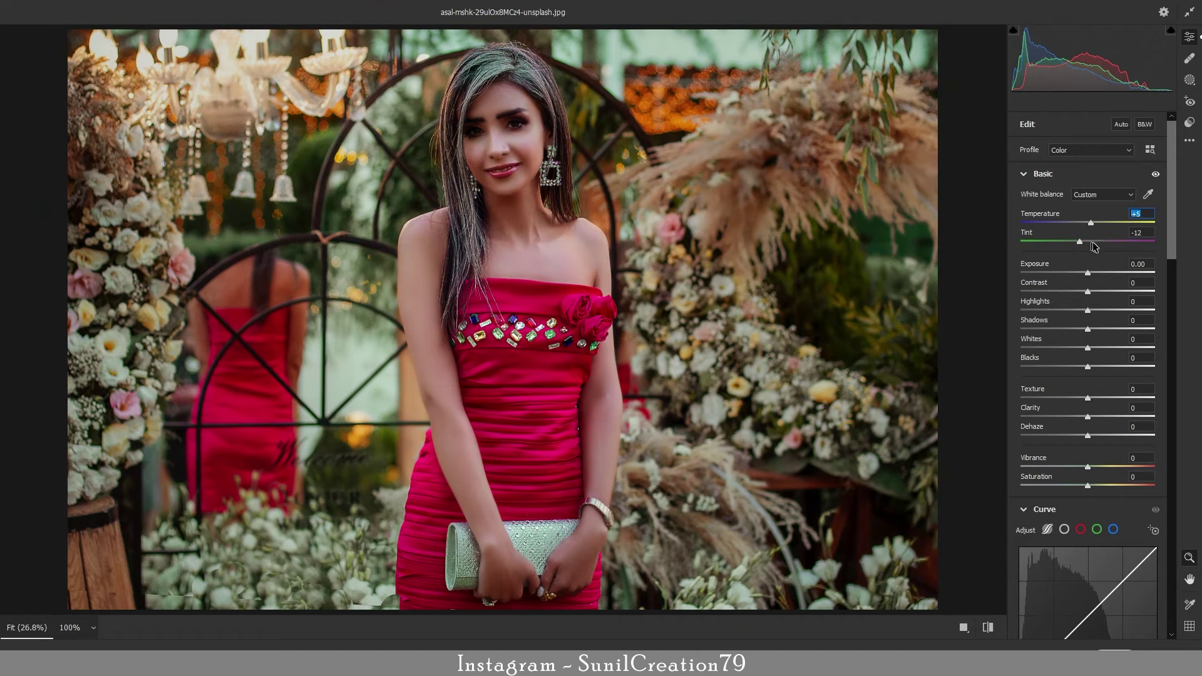
{"action": "left_click_drag", "start_coordinate": [1079, 241], "coordinate": [1088, 242]}
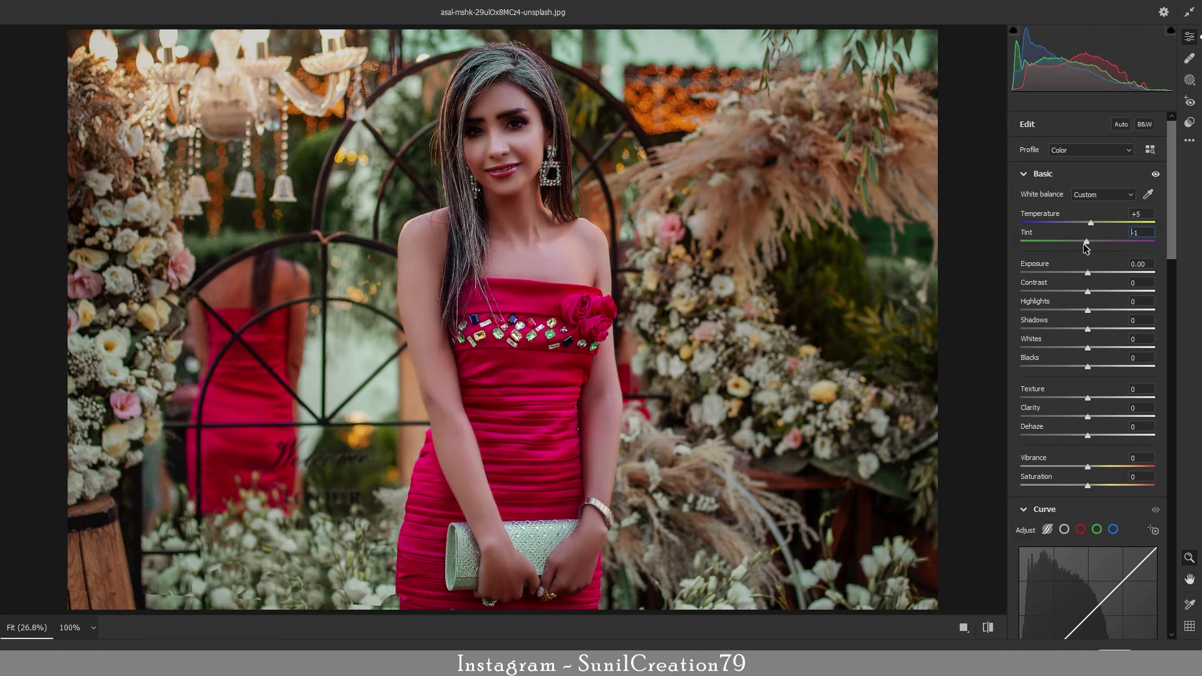
{"action": "left_click", "coordinate": [1105, 310]}
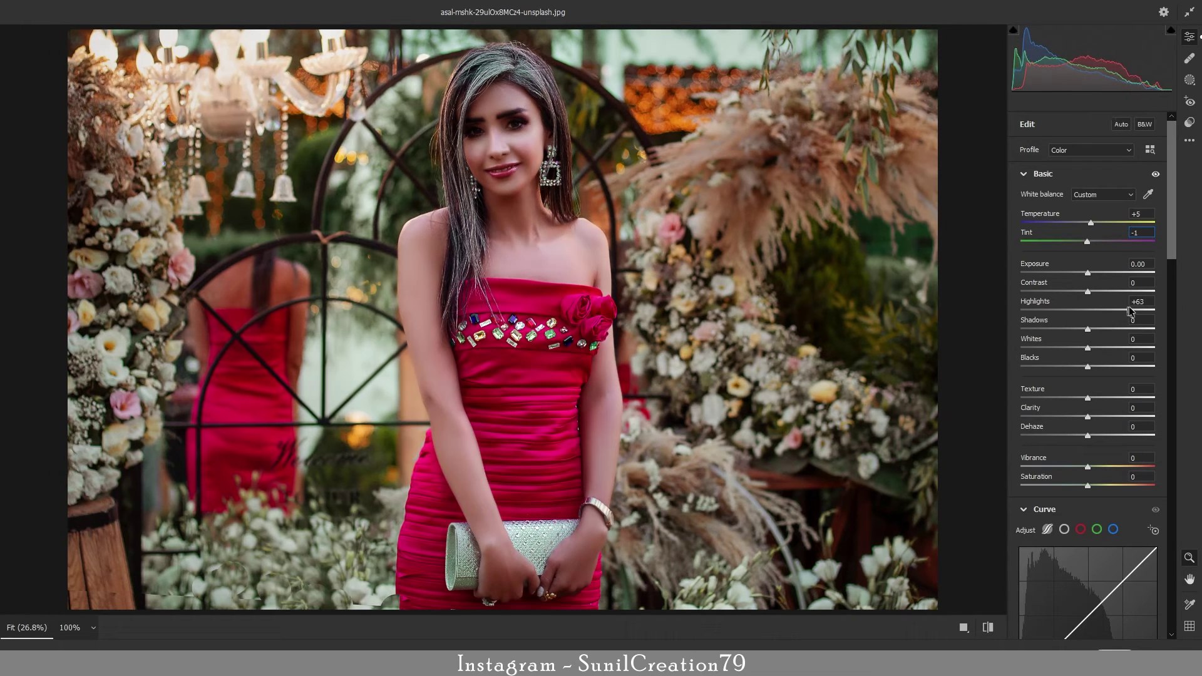
{"action": "left_click_drag", "start_coordinate": [1105, 310], "coordinate": [1102, 310]}
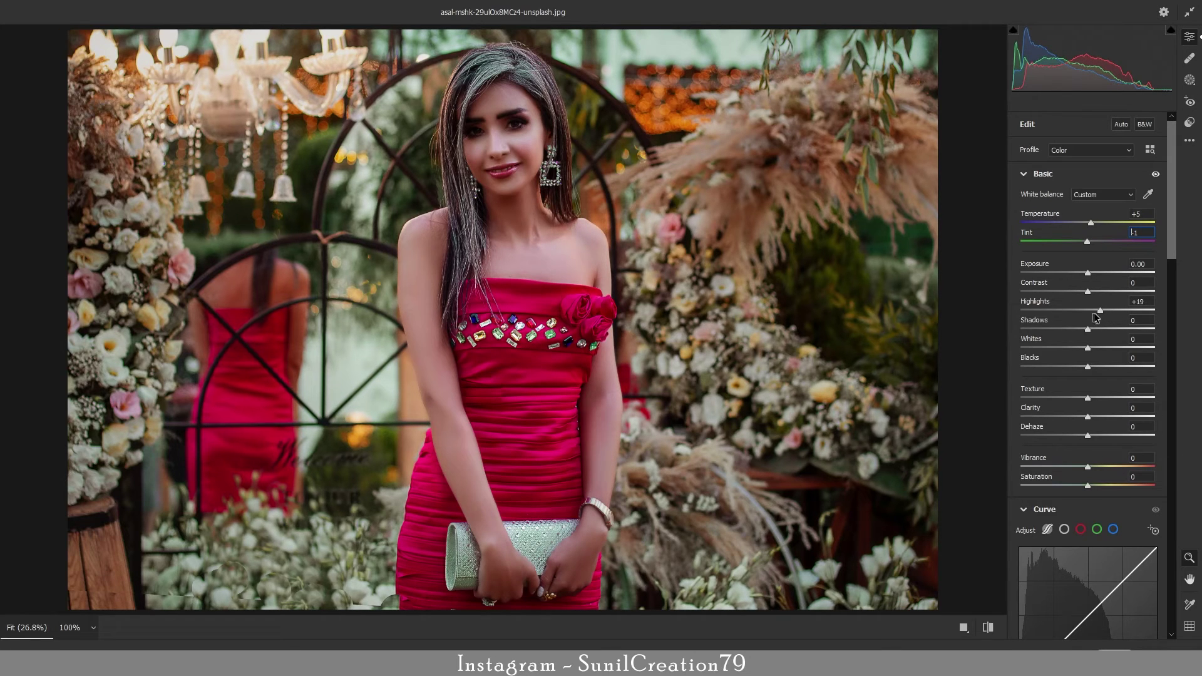
{"action": "left_click", "coordinate": [1056, 310]}
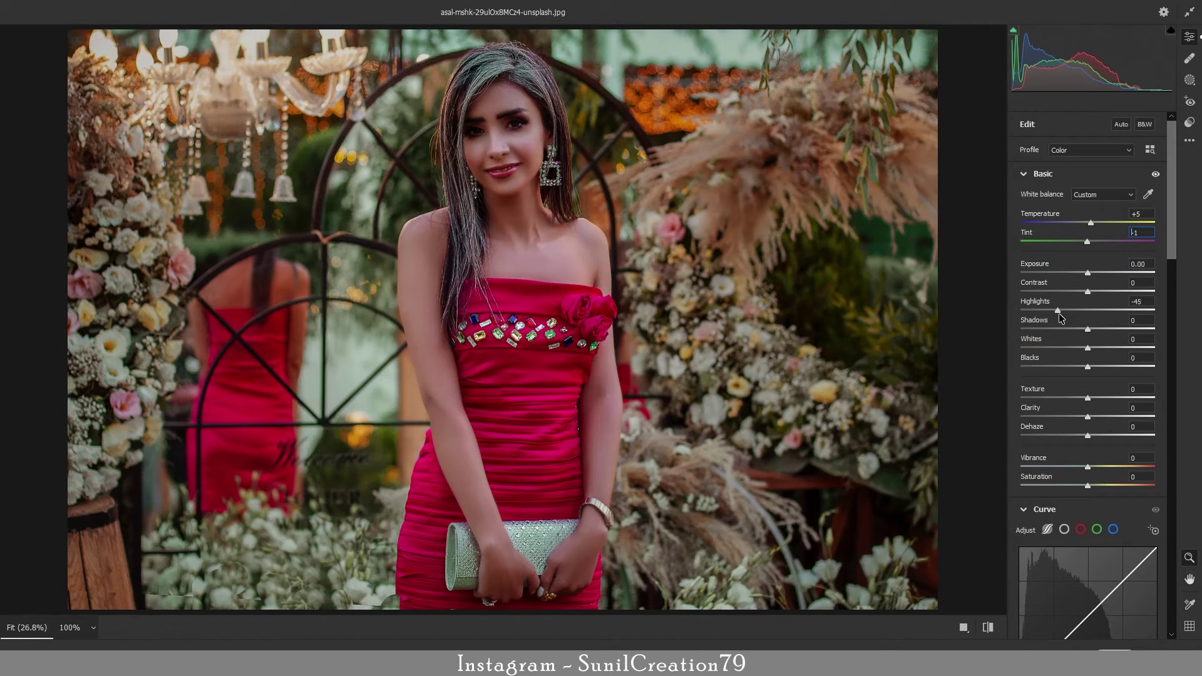
{"action": "left_click_drag", "start_coordinate": [1057, 313], "coordinate": [1097, 328]}
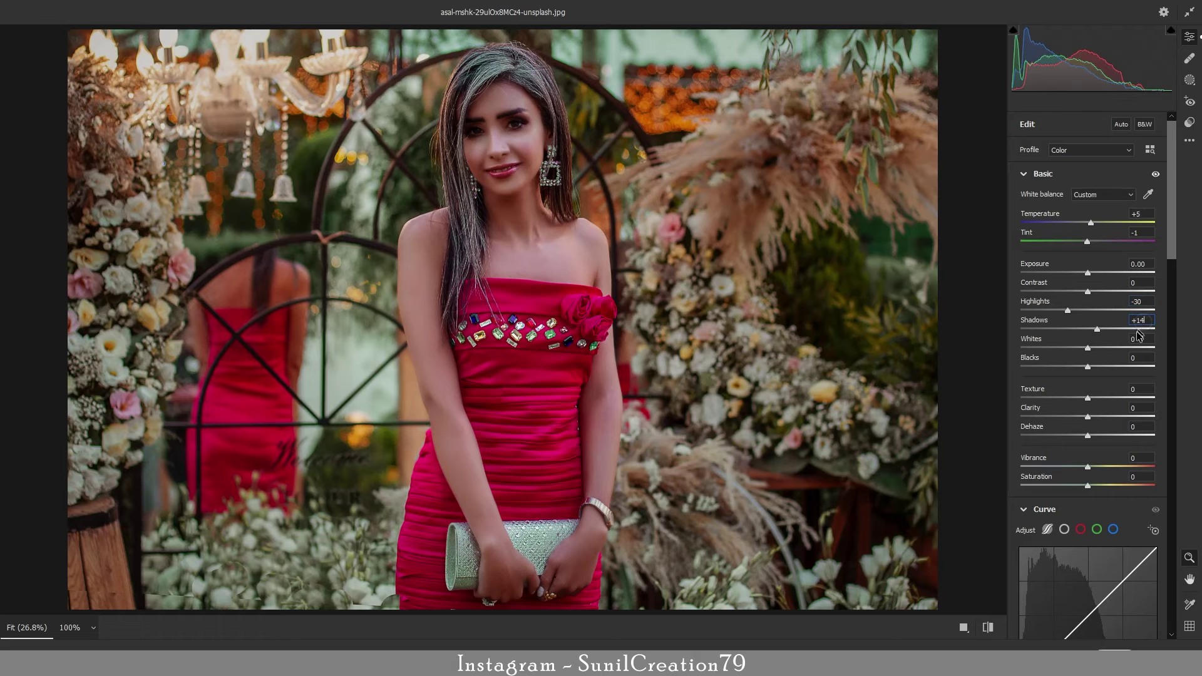
{"action": "key", "text": "Down"}
{"action": "left_click_drag", "start_coordinate": [1087, 274], "coordinate": [1090, 276]}
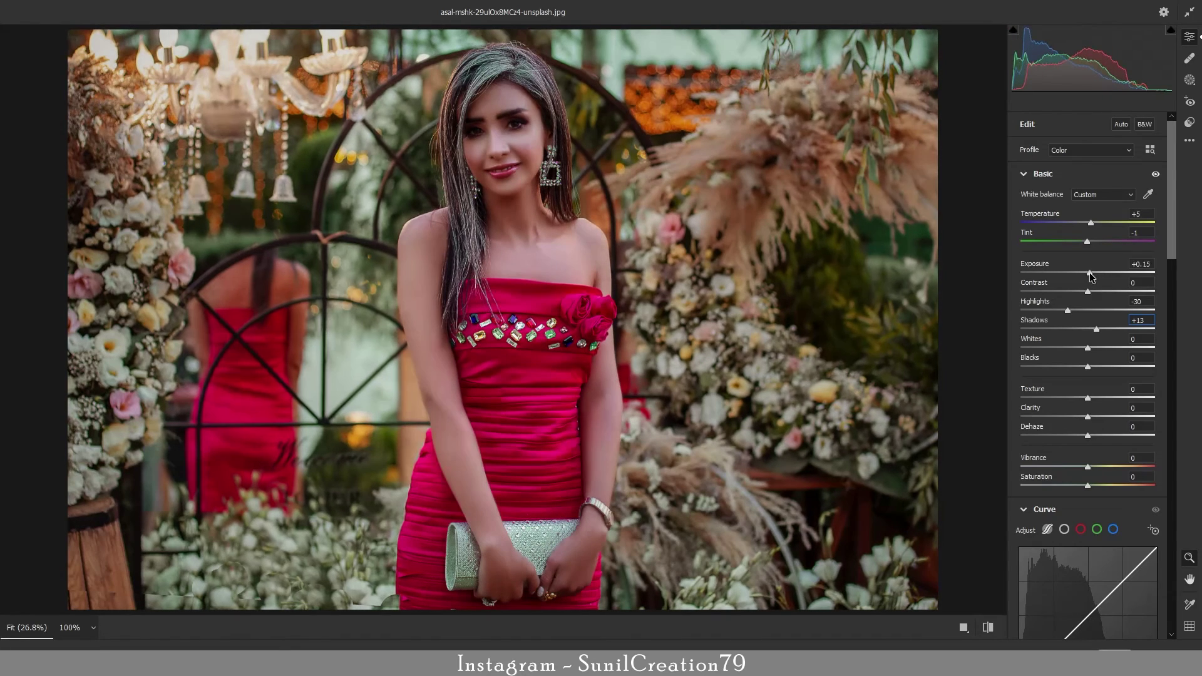
{"action": "left_click_drag", "start_coordinate": [1090, 276], "coordinate": [1088, 275]}
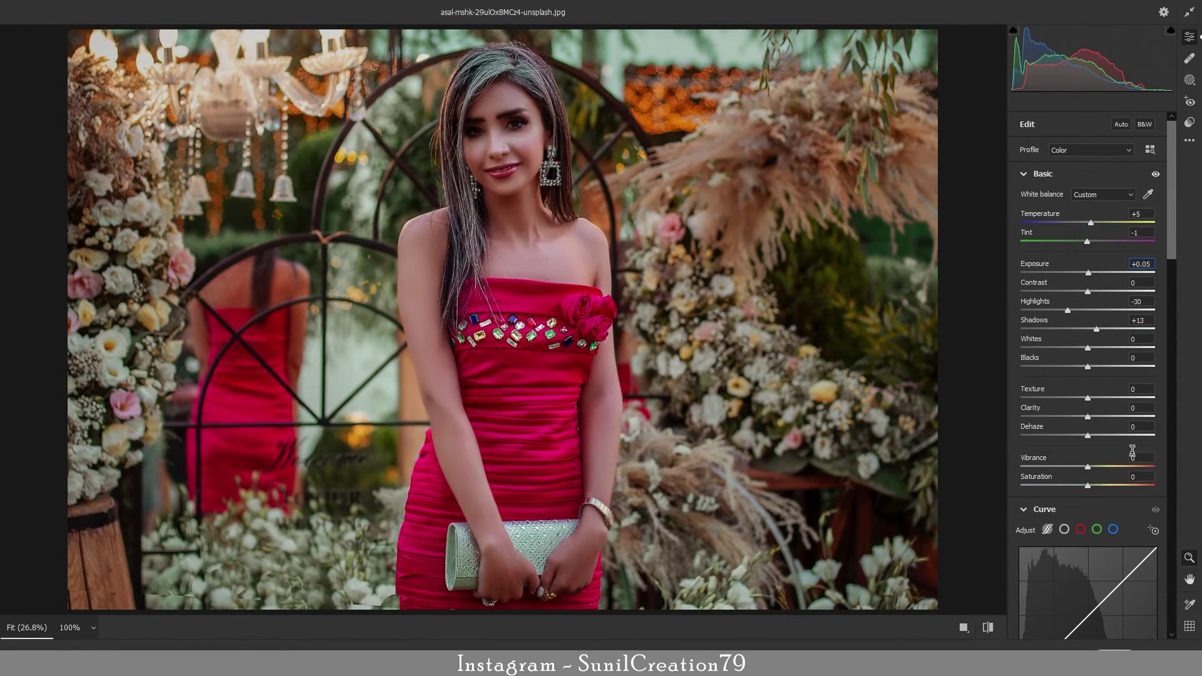
Raise the tone curve's Lights region to +5
{"action": "left_click", "coordinate": [1170, 257]}
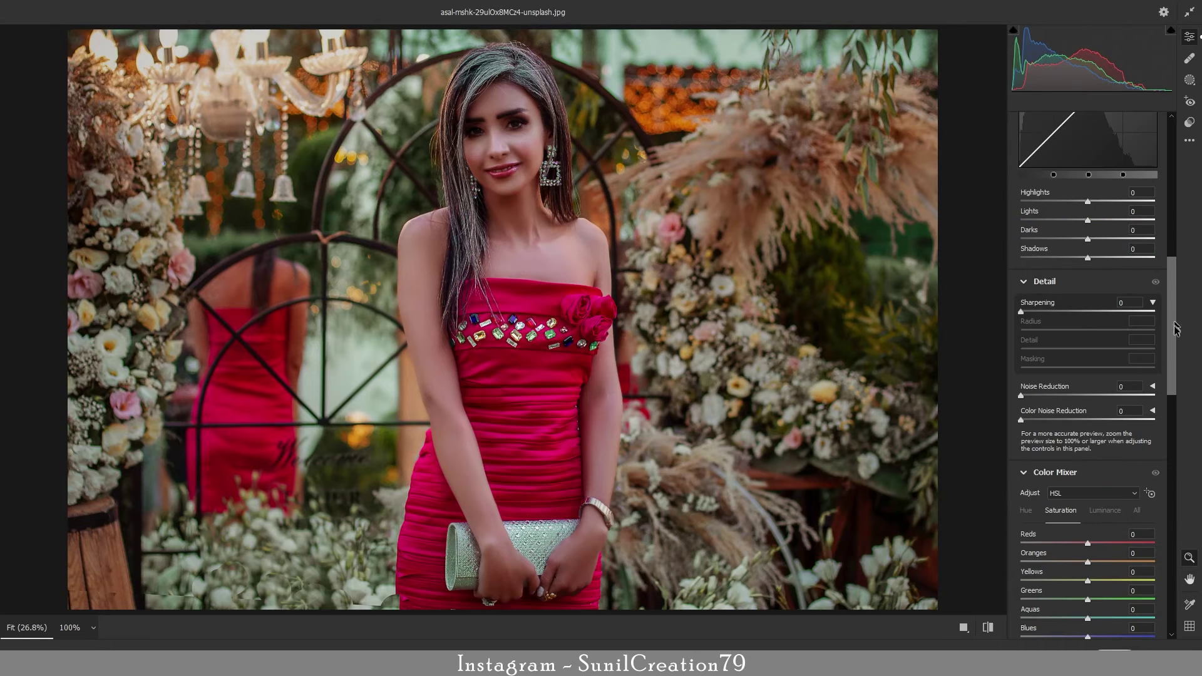
{"action": "scroll", "coordinate": [1145, 316], "scroll_direction": "up", "scroll_amount": 5}
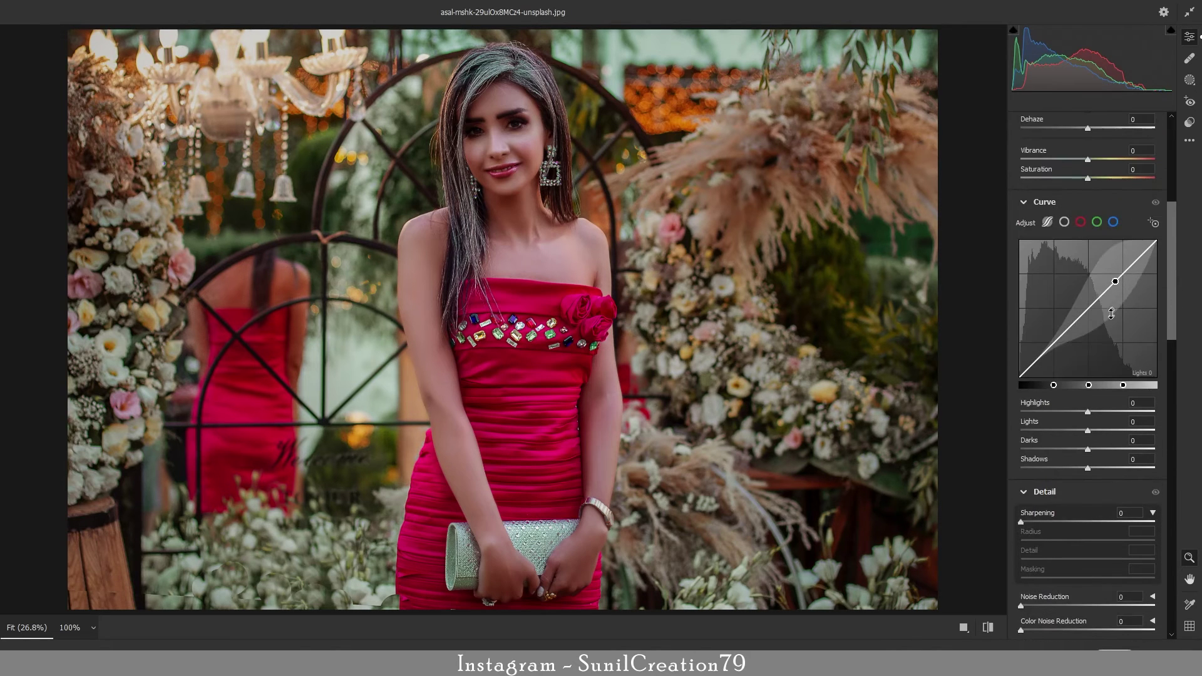
{"action": "mouse_move", "coordinate": [1107, 313]}
{"action": "left_mouse_down"}
{"action": "mouse_move", "coordinate": [1109, 275]}
{"action": "mouse_move", "coordinate": [1102, 307]}
{"action": "left_mouse_up"}
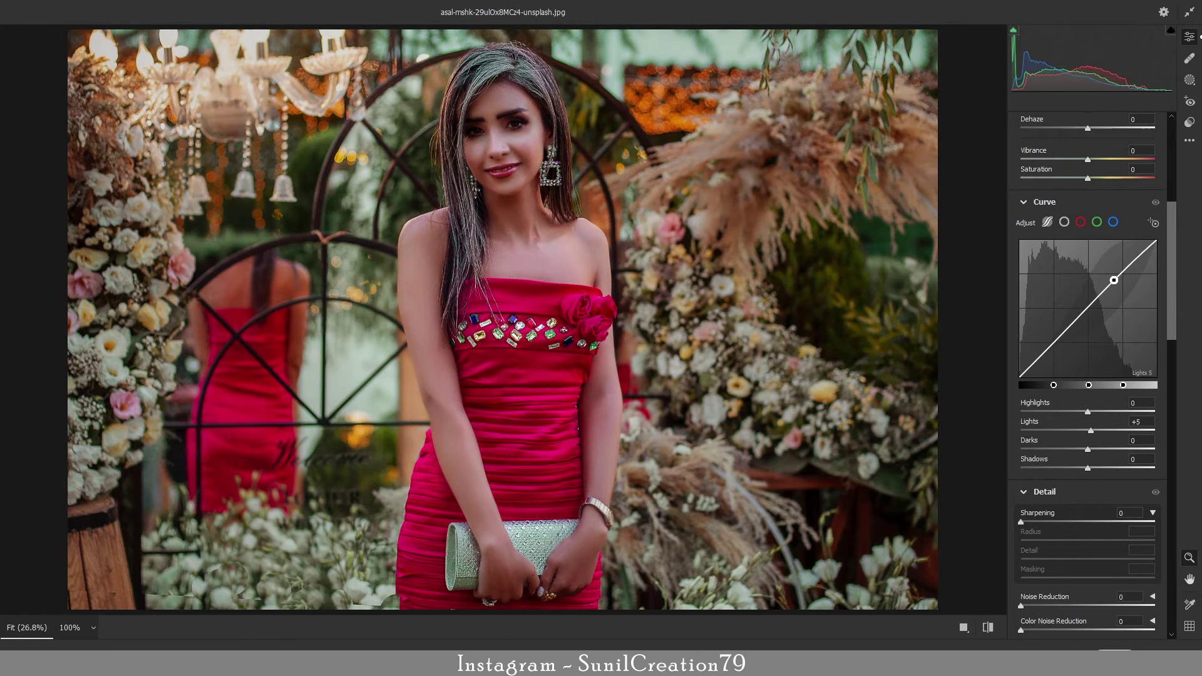
In the Color Mixer, set Oranges luminance +19, Oranges hue +3 and Reds hue +10
{"action": "left_click_drag", "start_coordinate": [1172, 335], "coordinate": [1176, 466]}
{"action": "left_click", "coordinate": [1105, 221]}
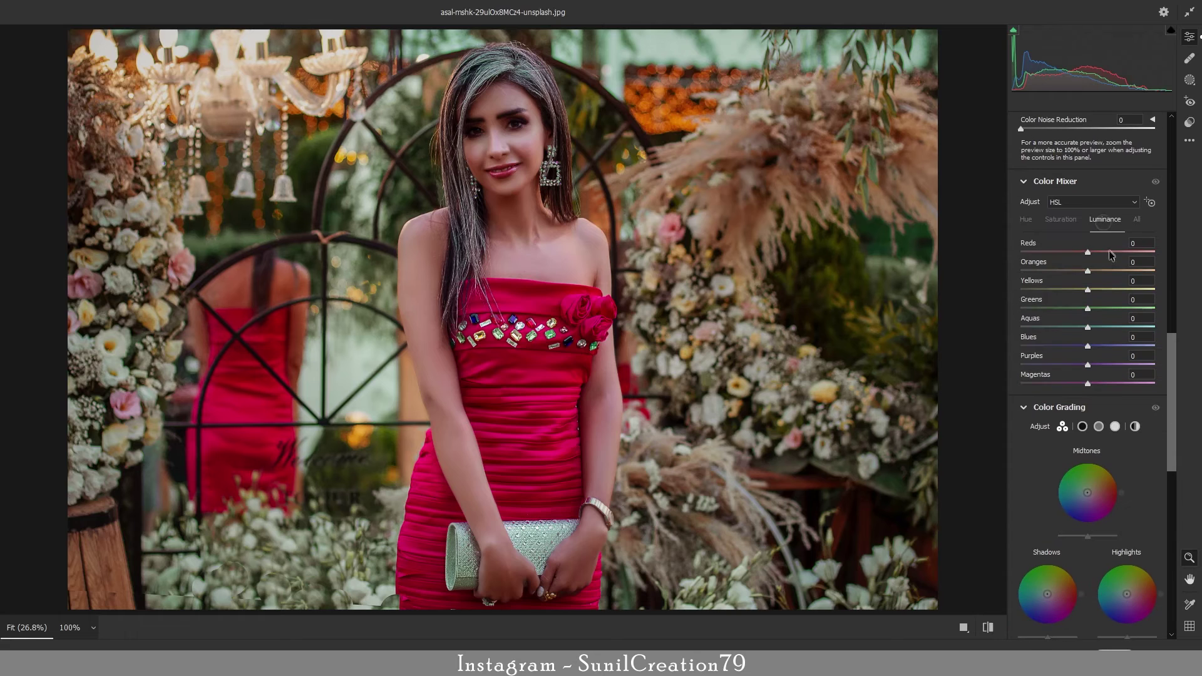
{"action": "left_click_drag", "start_coordinate": [1088, 274], "coordinate": [1101, 273]}
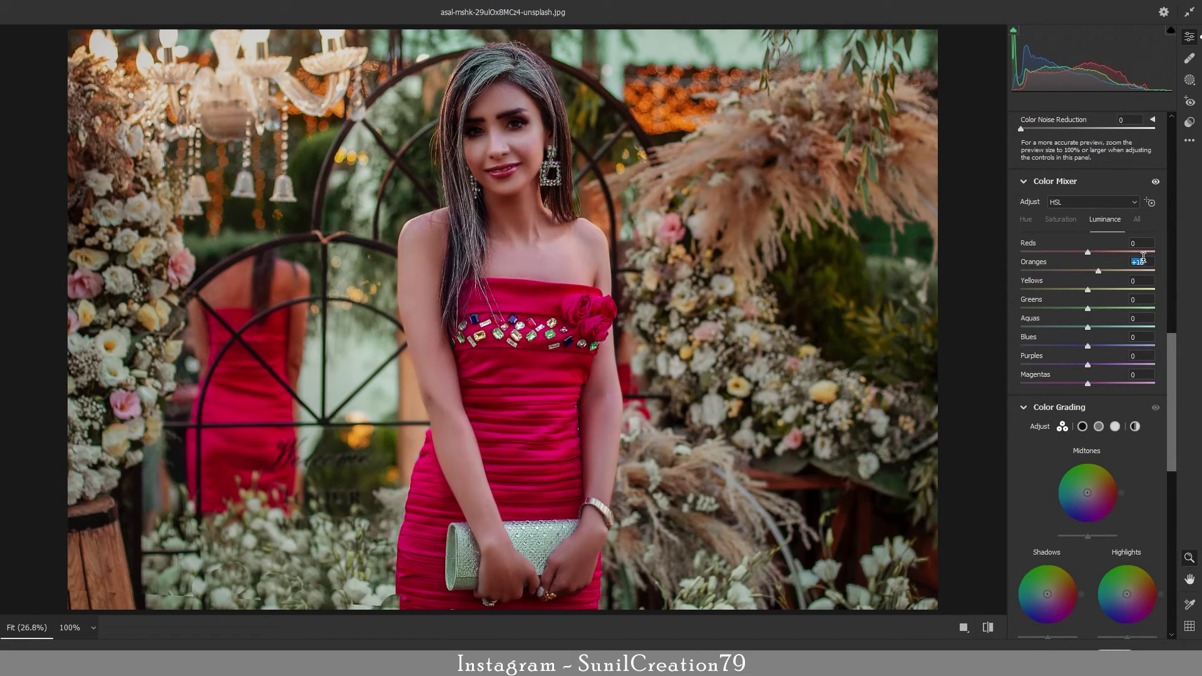
{"action": "left_click", "coordinate": [1026, 220]}
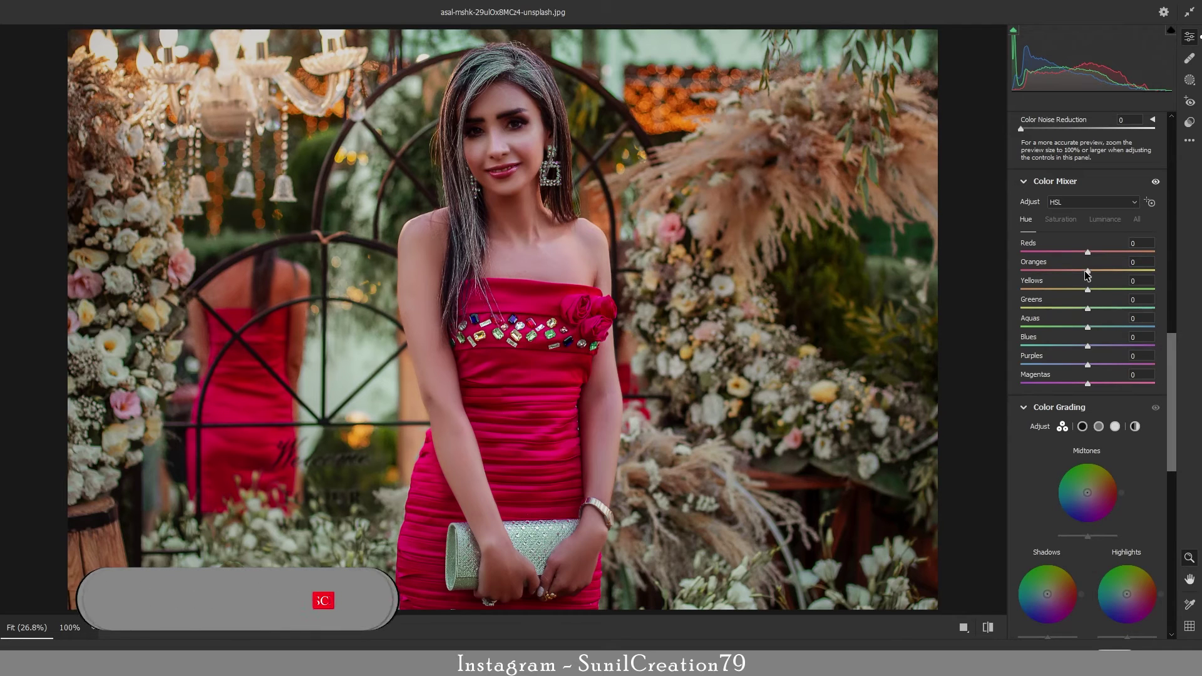
{"action": "left_click_drag", "start_coordinate": [1087, 273], "coordinate": [1095, 274]}
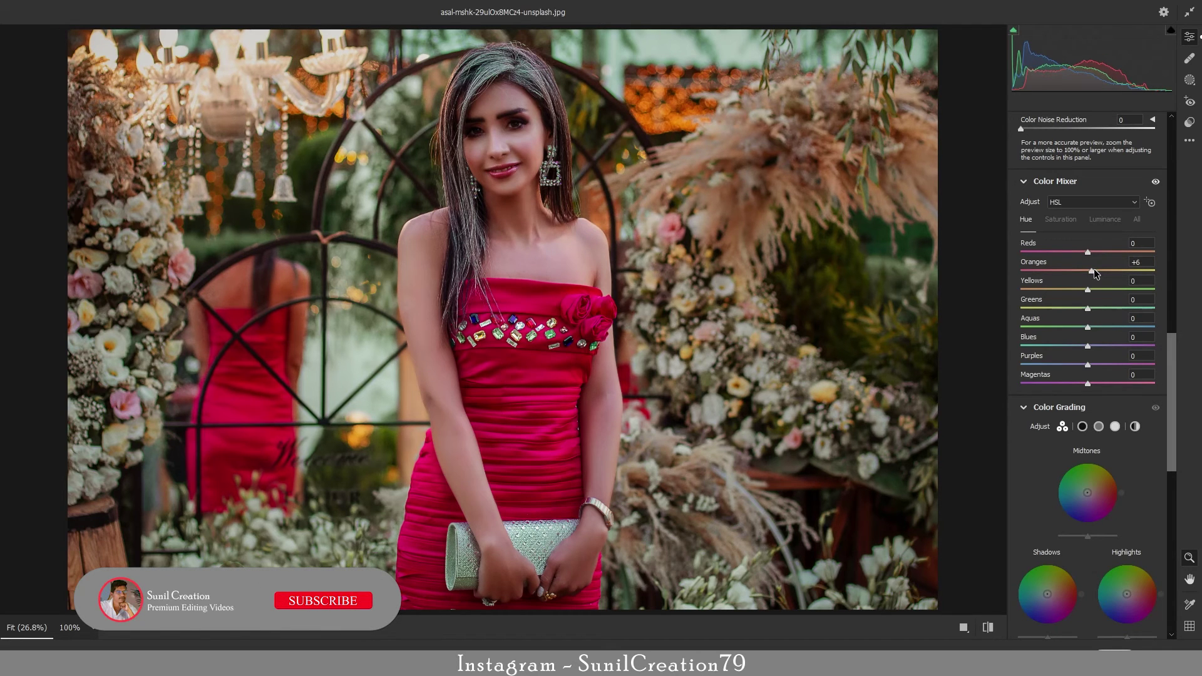
{"action": "mouse_move", "coordinate": [1094, 273]}
{"action": "left_mouse_down"}
{"action": "mouse_move", "coordinate": [1090, 254]}
{"action": "mouse_move", "coordinate": [1100, 254]}
{"action": "mouse_move", "coordinate": [1105, 322]}
{"action": "left_mouse_up"}
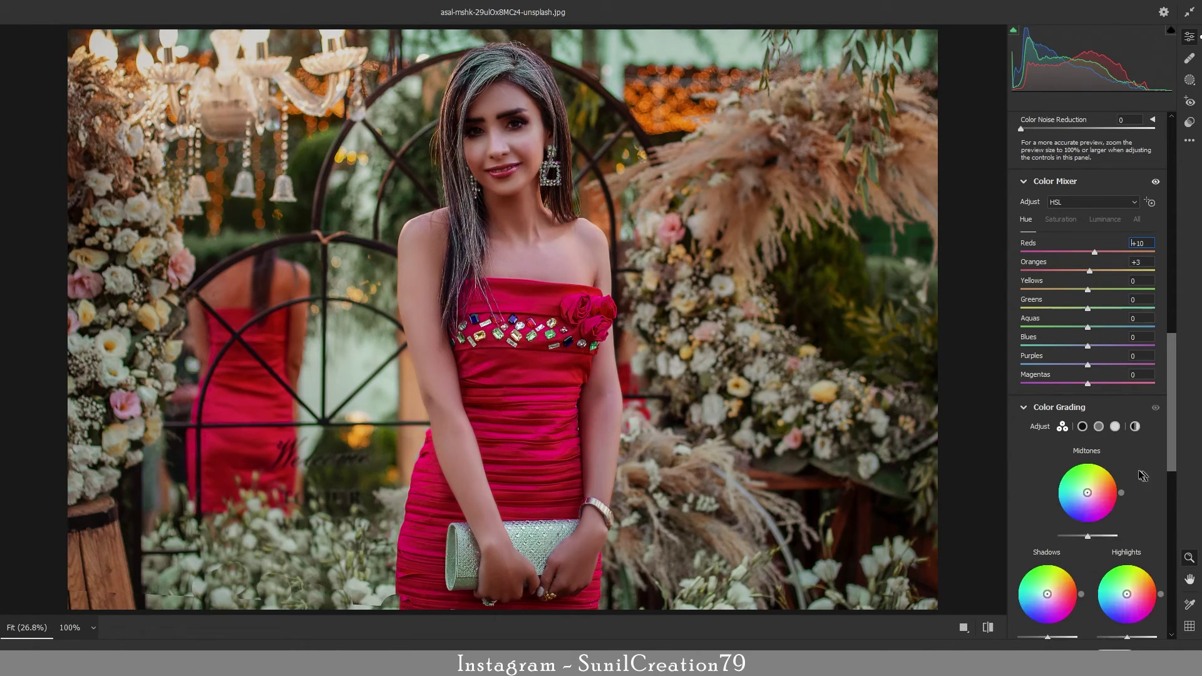
{"action": "left_click", "coordinate": [1082, 426]}
{"action": "mouse_move", "coordinate": [1173, 464]}
{"action": "left_mouse_down"}
{"action": "mouse_move", "coordinate": [1173, 490]}
{"action": "mouse_move", "coordinate": [1171, 446]}
{"action": "mouse_move", "coordinate": [1172, 460]}
{"action": "left_mouse_up"}
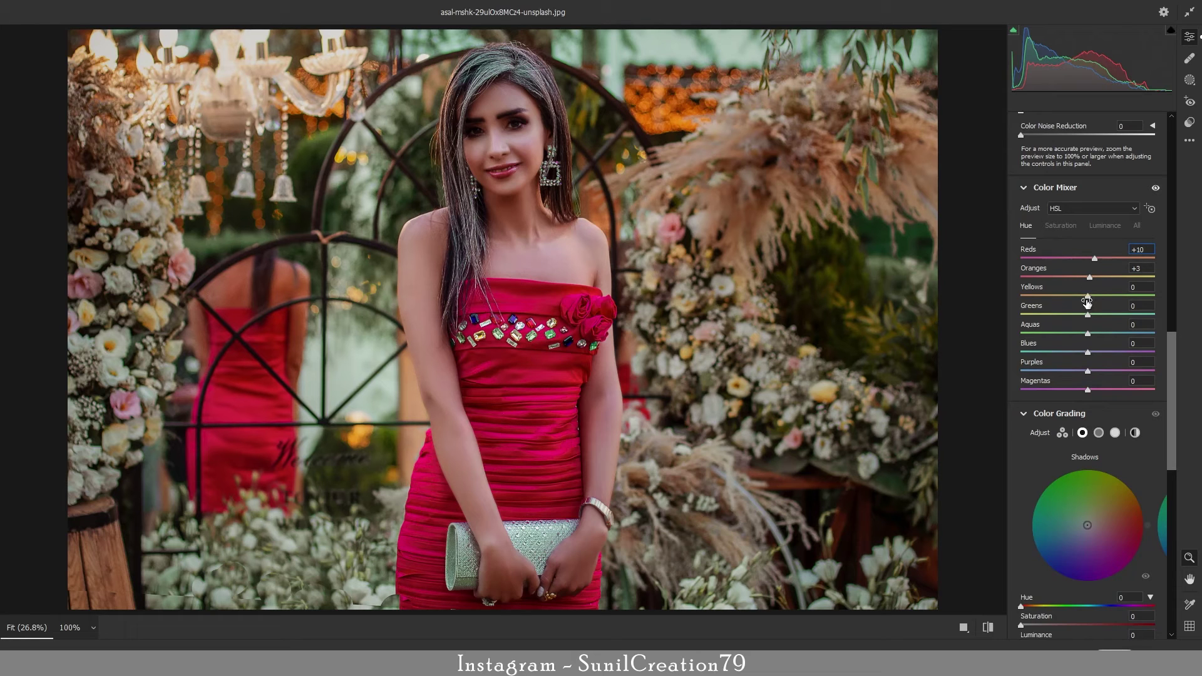
Set the Yellows hue to +50 and Yellows saturation to -40 in the Color Mixer
{"action": "mouse_move", "coordinate": [1088, 299]}
{"action": "left_mouse_down"}
{"action": "mouse_move", "coordinate": [1158, 292]}
{"action": "mouse_move", "coordinate": [1143, 292]}
{"action": "left_mouse_up"}
{"action": "key", "text": "Up"}
{"action": "left_click", "coordinate": [1059, 228]}
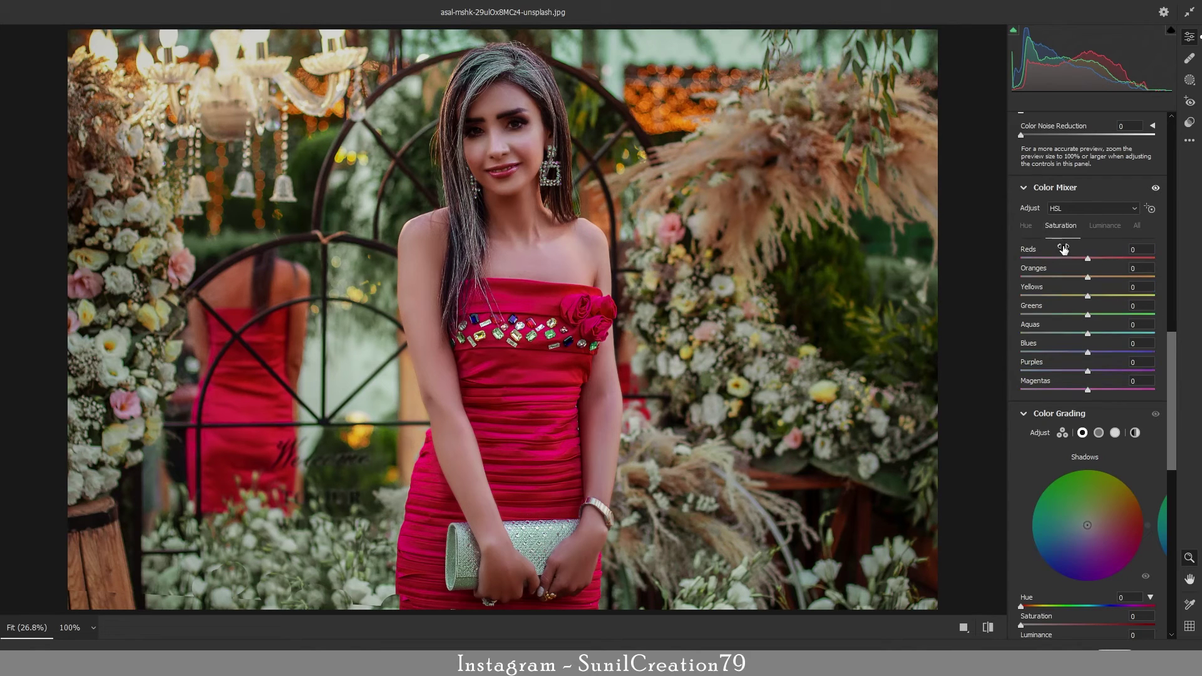
{"action": "left_click_drag", "start_coordinate": [1088, 299], "coordinate": [1060, 314]}
{"action": "left_click", "coordinate": [1139, 287]}
{"action": "key", "text": "Up"}
{"action": "key", "text": "Up"}
{"action": "key", "text": "Up"}
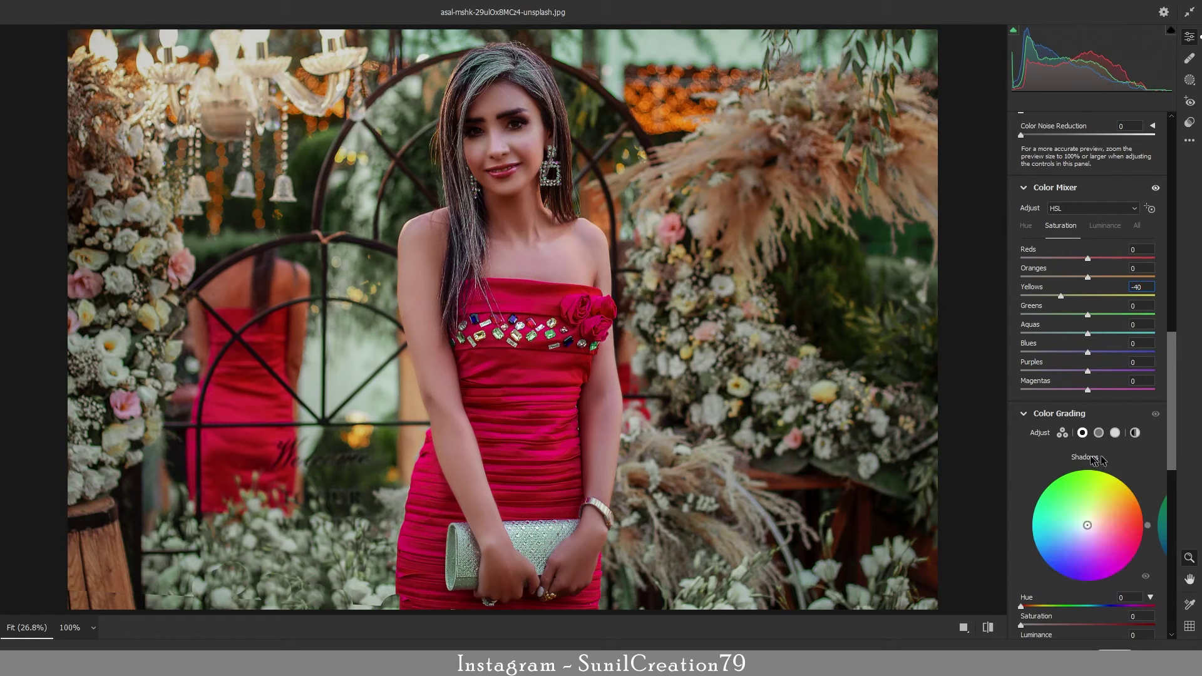
Grade the shadows blue (205/22) and the highlights soft yellow (47/17)
{"action": "left_click_drag", "start_coordinate": [1172, 466], "coordinate": [1178, 535]}
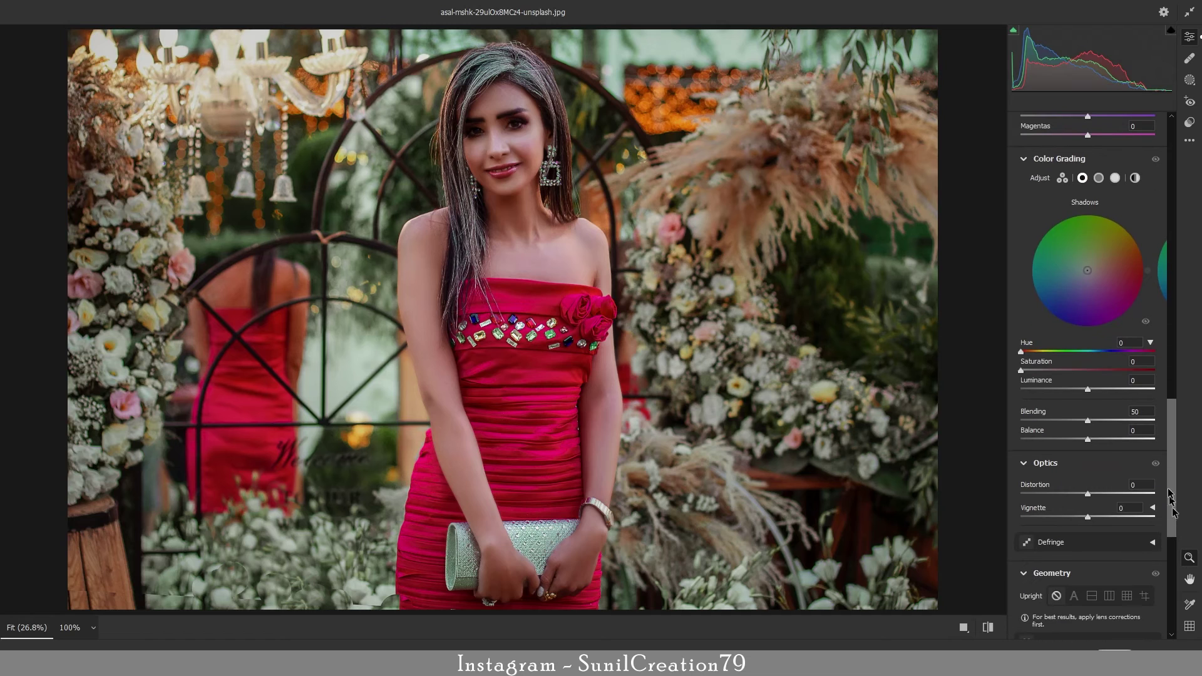
{"action": "left_click", "coordinate": [1077, 276]}
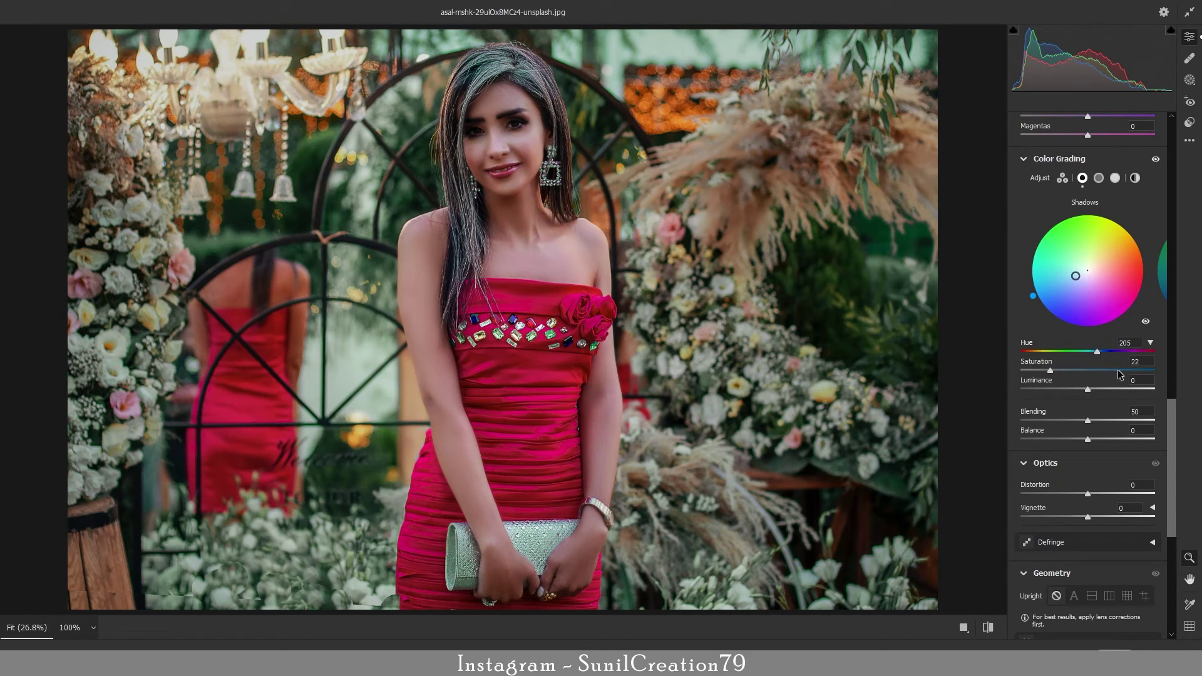
{"action": "left_click", "coordinate": [1114, 178]}
{"action": "left_click", "coordinate": [1082, 258]}
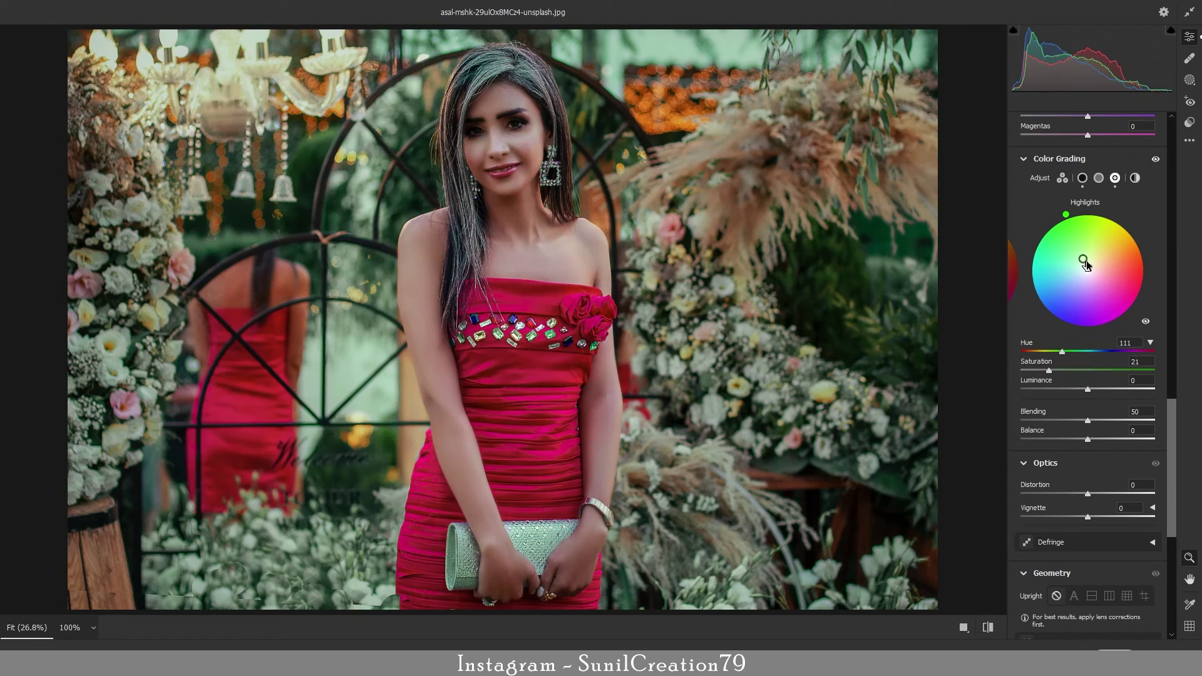
{"action": "left_click", "coordinate": [1094, 263]}
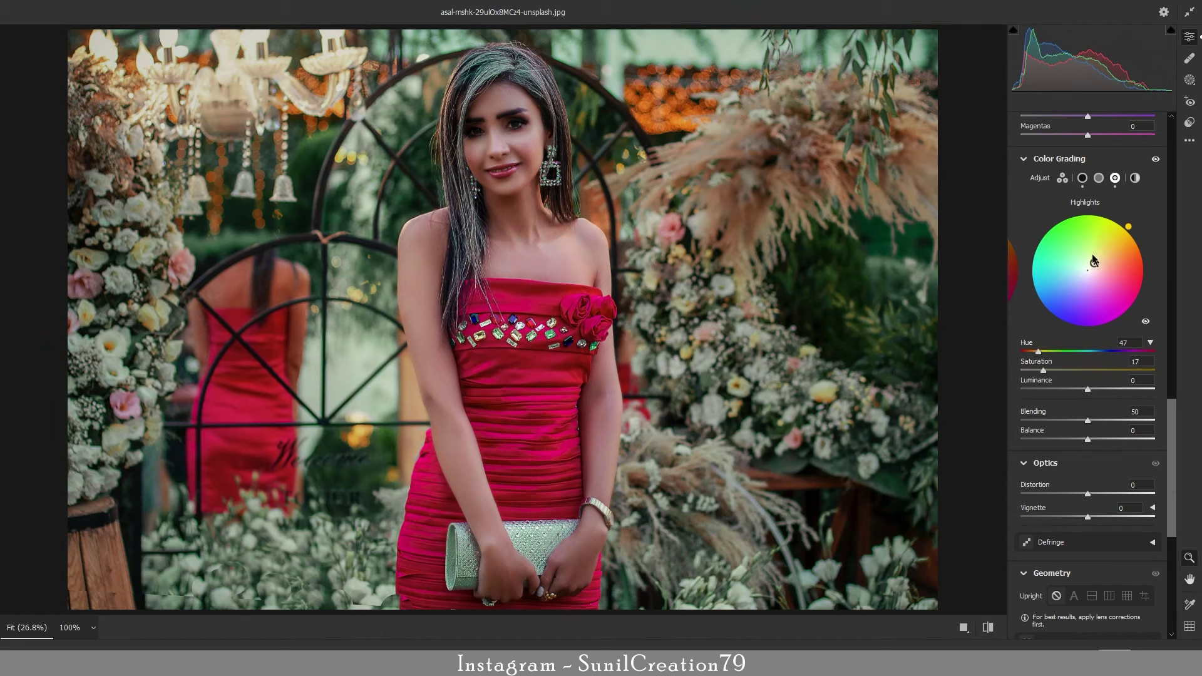
Tint the midtones subtle orange (36/14) and the global grade warm golden (42/15)
{"action": "left_click", "coordinate": [1098, 177]}
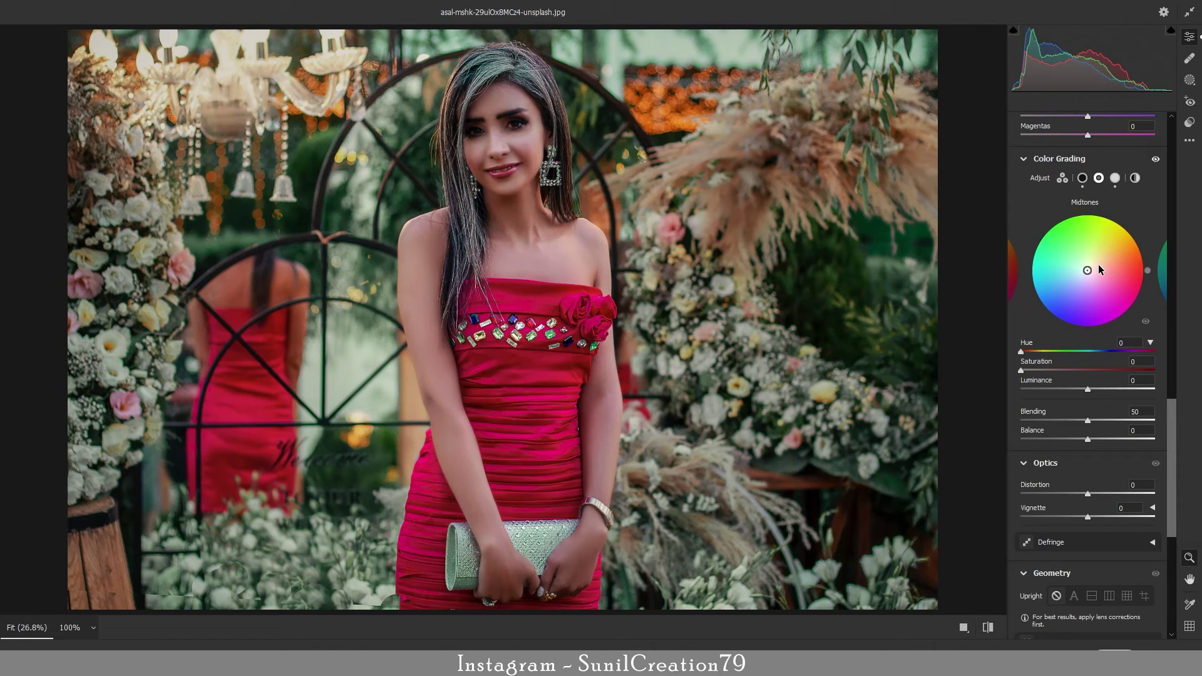
{"action": "left_click", "coordinate": [1099, 268]}
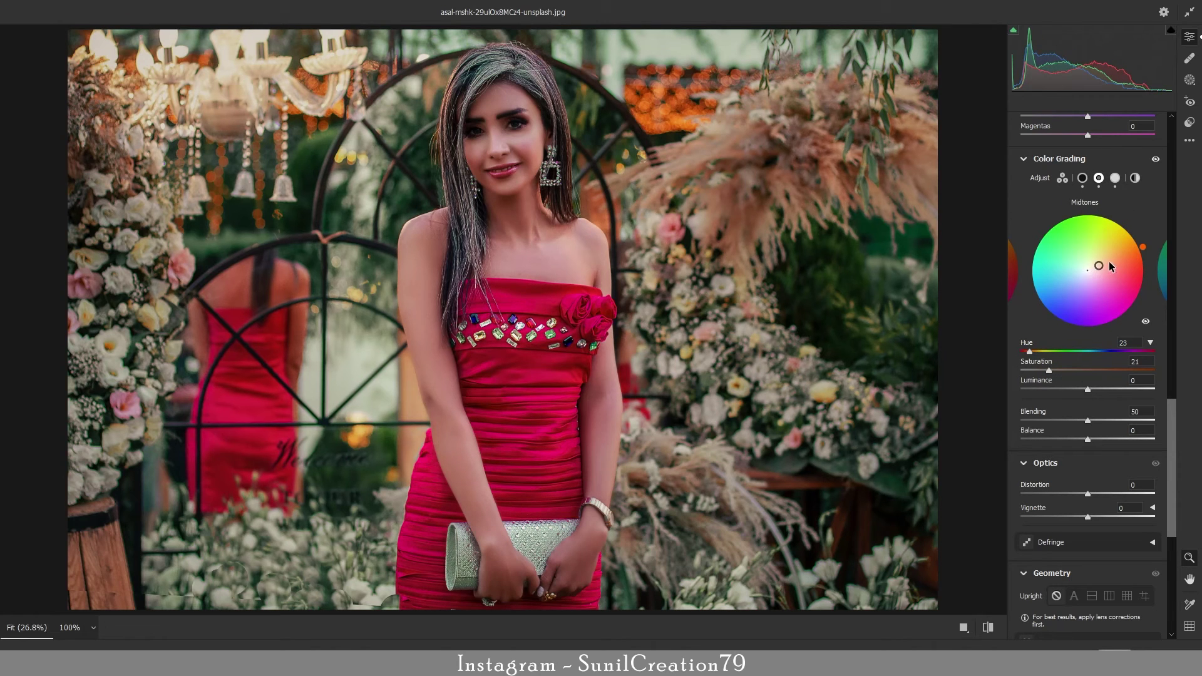
{"action": "left_click_drag", "start_coordinate": [1110, 266], "coordinate": [1103, 260]}
{"action": "left_click", "coordinate": [1095, 270]}
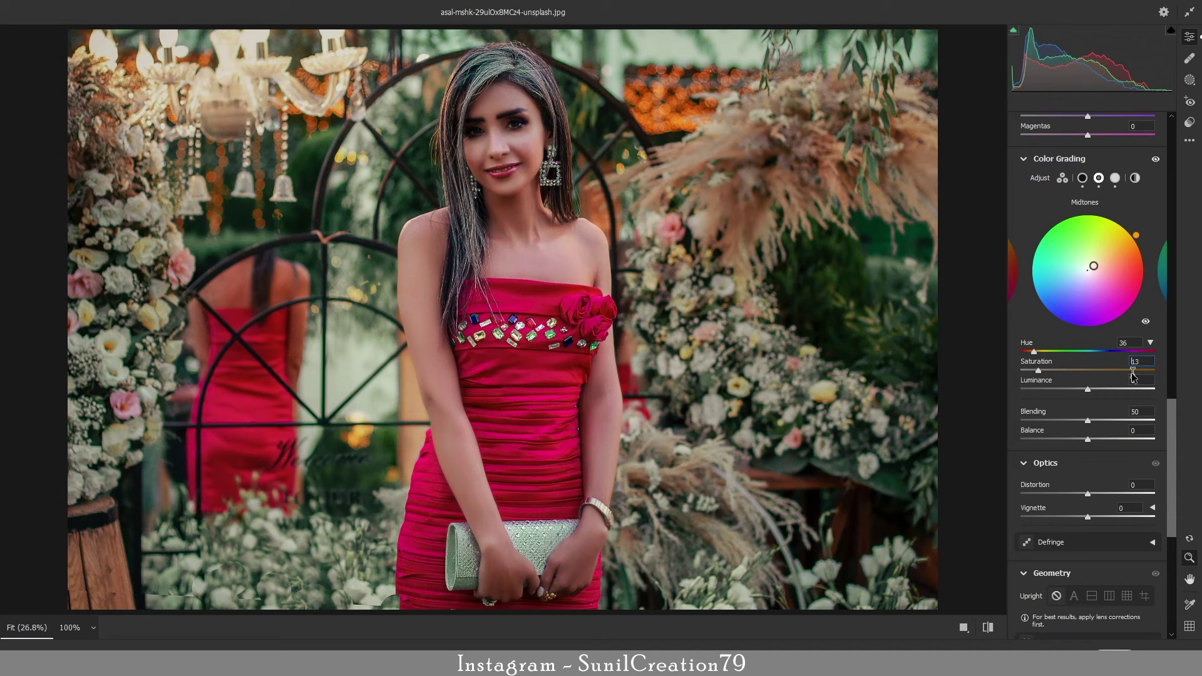
{"action": "left_click", "coordinate": [1135, 178]}
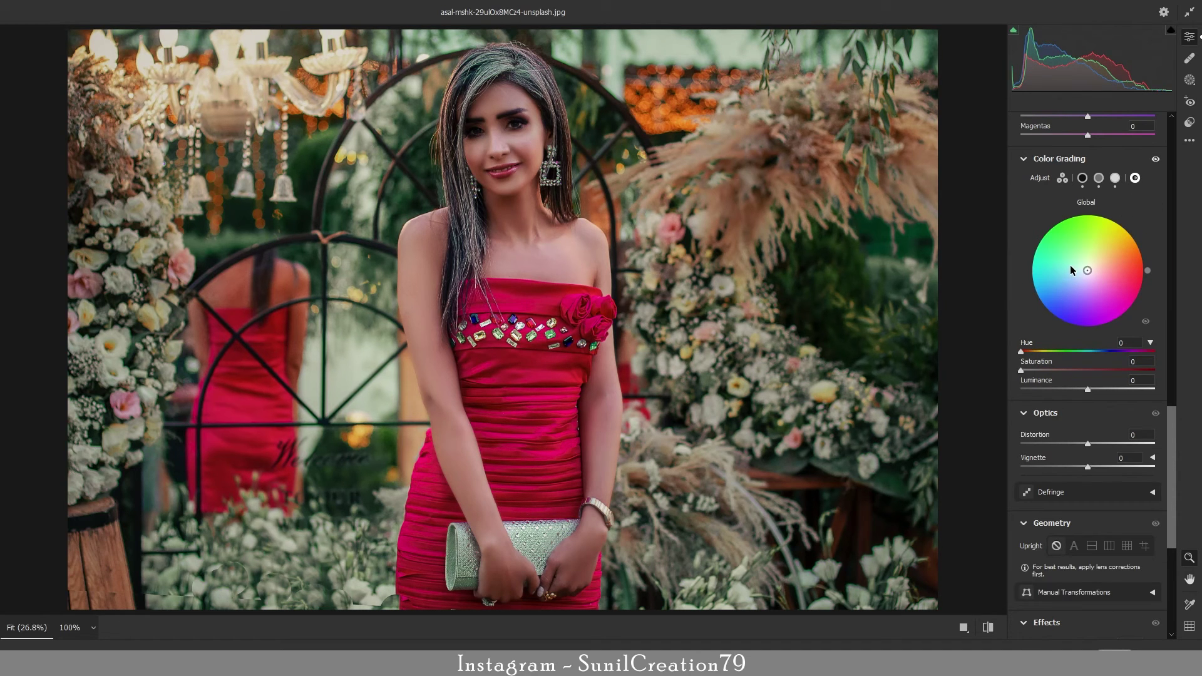
{"action": "left_click_drag", "start_coordinate": [1070, 271], "coordinate": [1092, 283]}
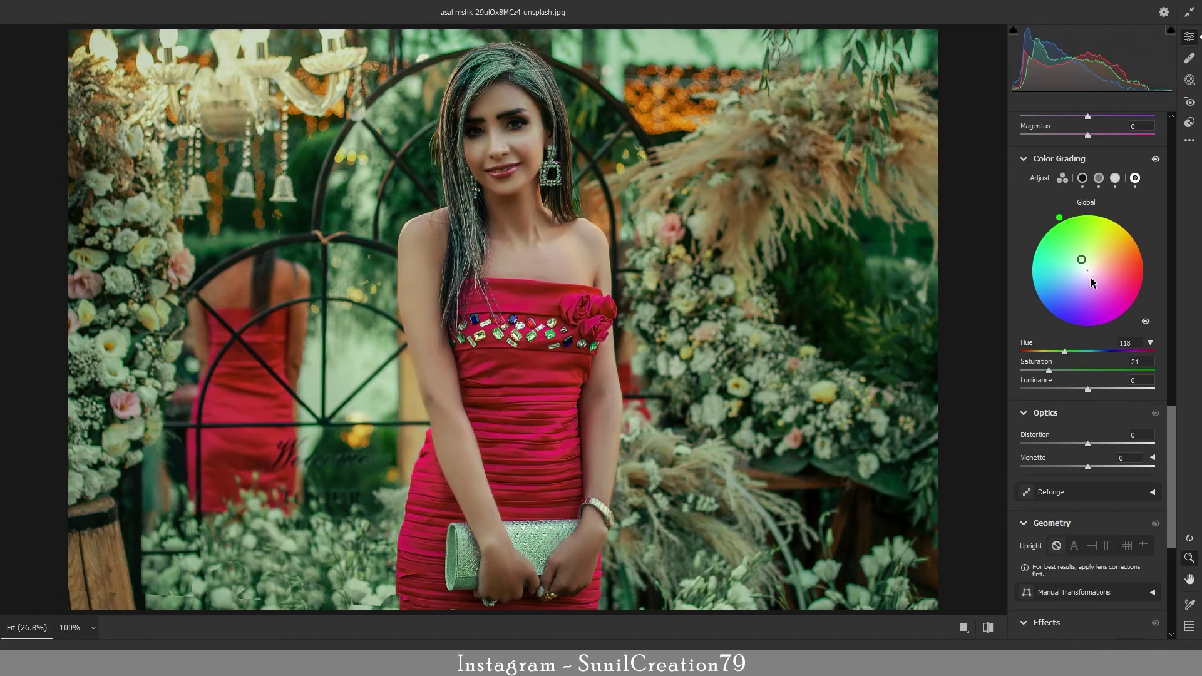
{"action": "left_click", "coordinate": [1092, 283]}
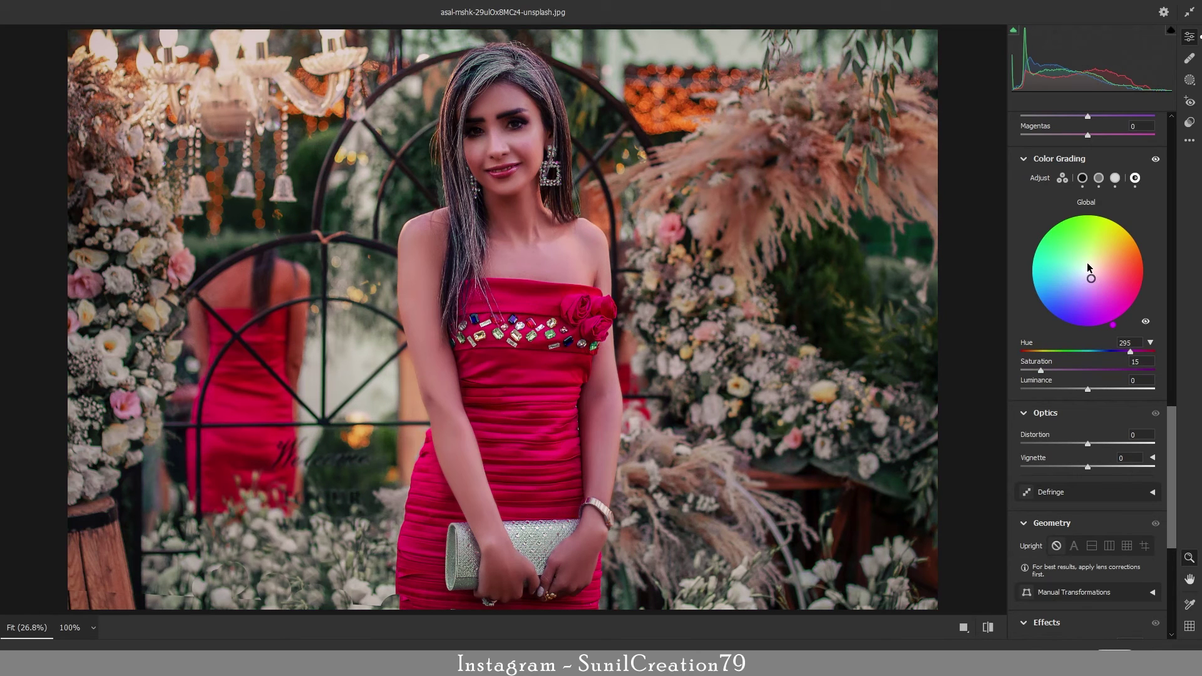
{"action": "left_click", "coordinate": [1094, 269]}
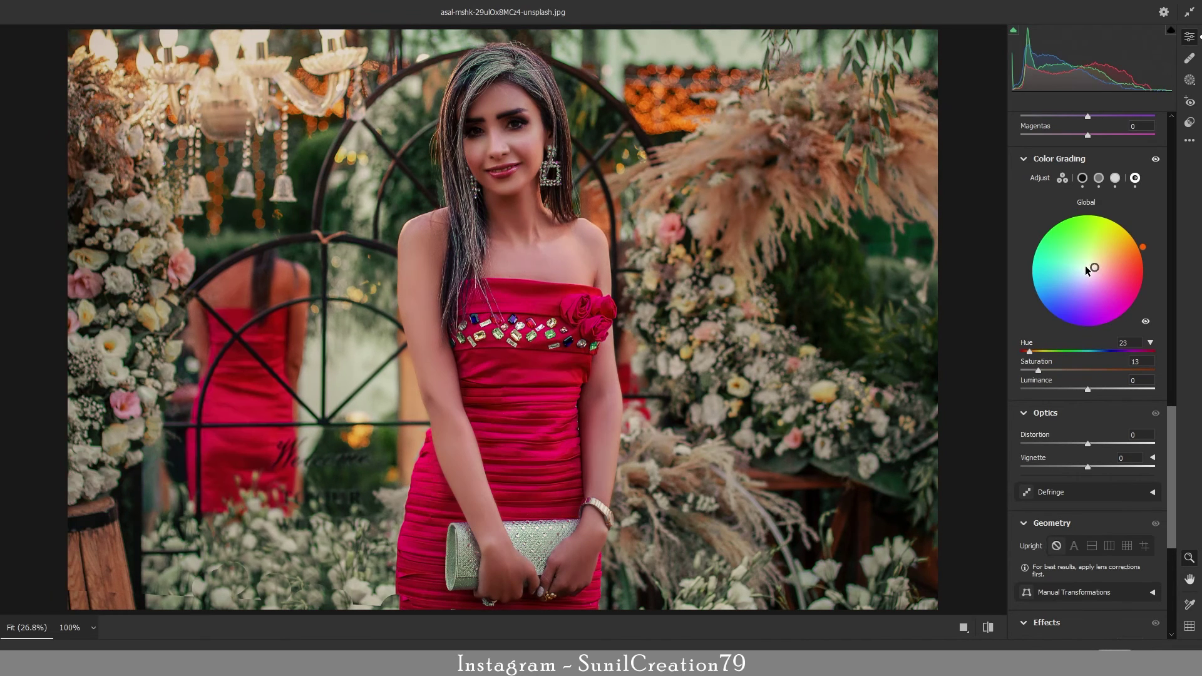
{"action": "left_click", "coordinate": [1087, 269]}
{"action": "left_click", "coordinate": [1094, 268]}
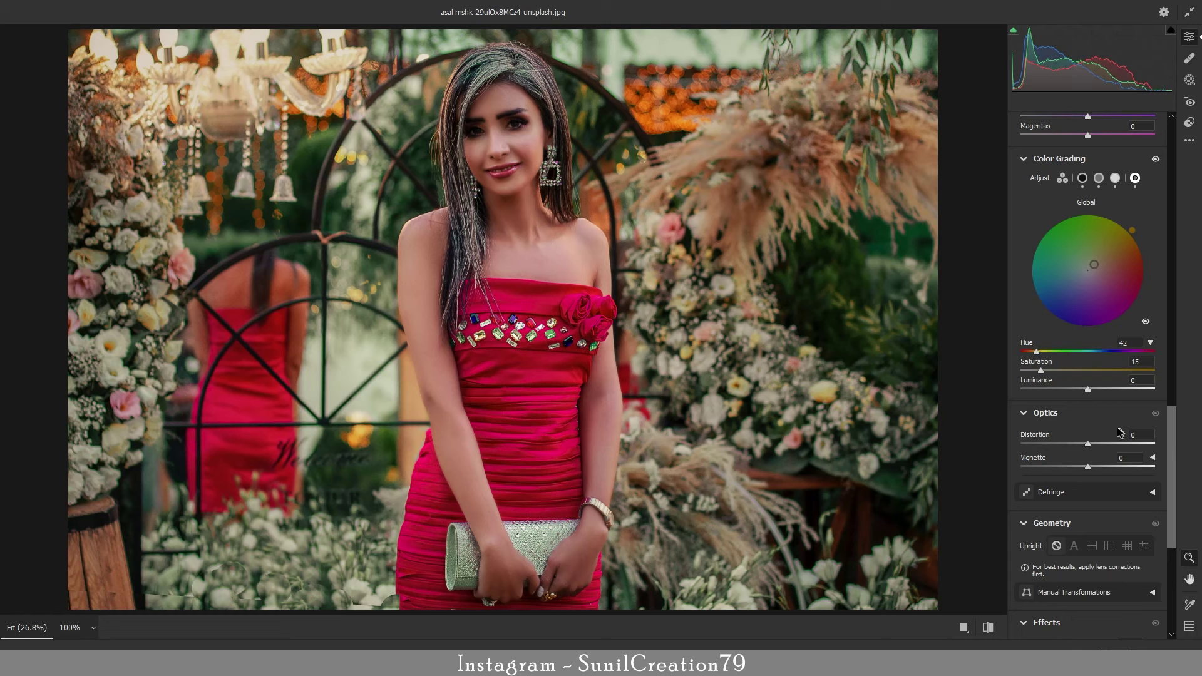
Set calibration Blue hue -13 and saturation +40, Green +35, Red -25, then apply Camera Raw
{"action": "mouse_move", "coordinate": [1174, 551]}
{"action": "left_mouse_down"}
{"action": "mouse_move", "coordinate": [1132, 635]}
{"action": "mouse_move", "coordinate": [1114, 627]}
{"action": "left_mouse_up"}
{"action": "left_click", "coordinate": [1115, 628]}
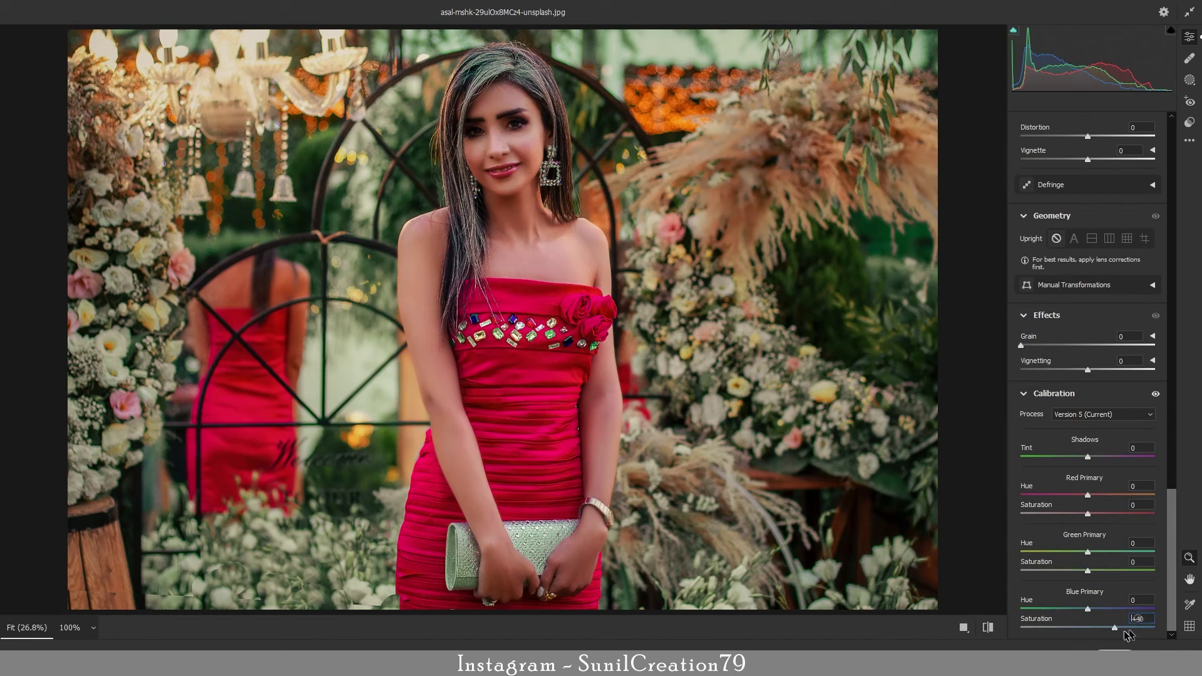
{"action": "left_click", "coordinate": [1079, 608]}
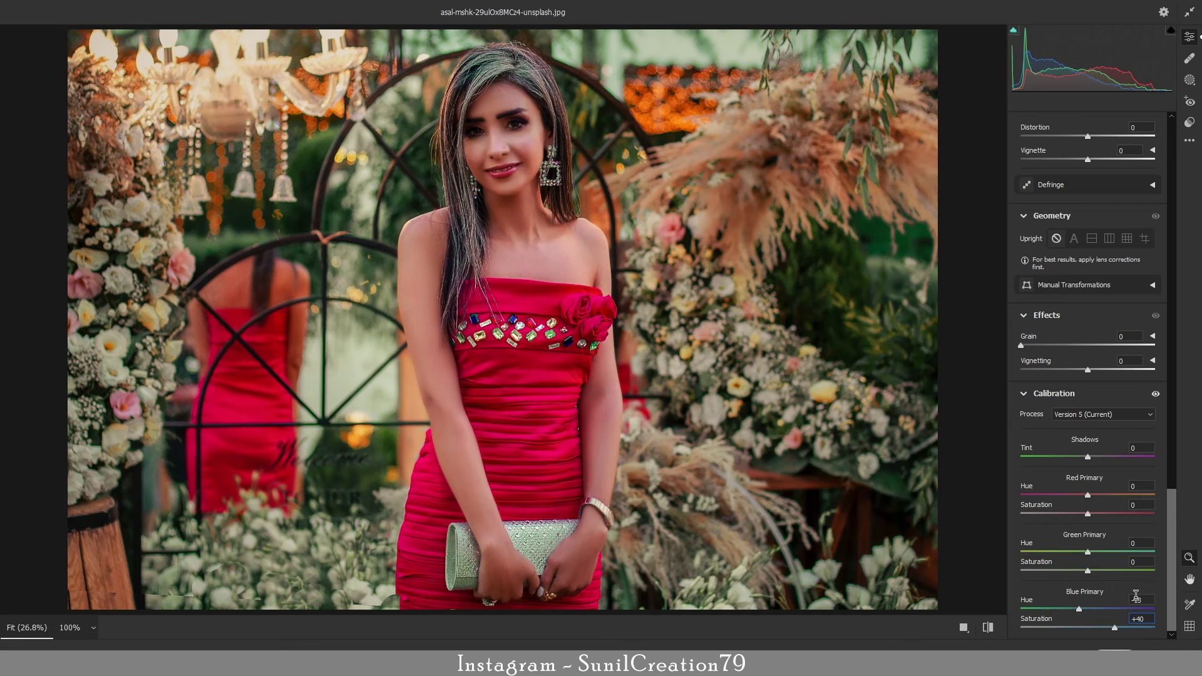
{"action": "scroll", "coordinate": [1136, 598], "scroll_direction": "up", "scroll_amount": 6}
{"action": "left_click_drag", "start_coordinate": [1088, 571], "coordinate": [1111, 571]}
{"action": "scroll", "coordinate": [1101, 575], "scroll_direction": "up", "scroll_amount": 12}
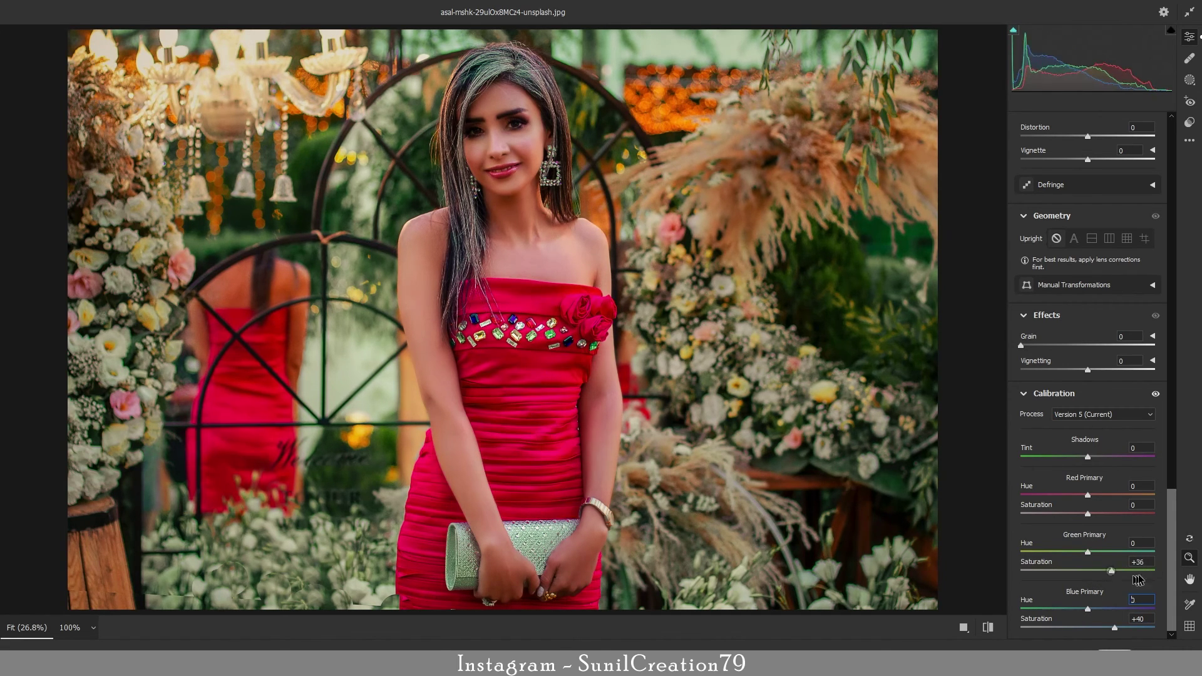
{"action": "mouse_move", "coordinate": [1087, 513]}
{"action": "left_mouse_down"}
{"action": "mouse_move", "coordinate": [1069, 513]}
{"action": "mouse_move", "coordinate": [1089, 495]}
{"action": "mouse_move", "coordinate": [1045, 456]}
{"action": "left_mouse_up"}
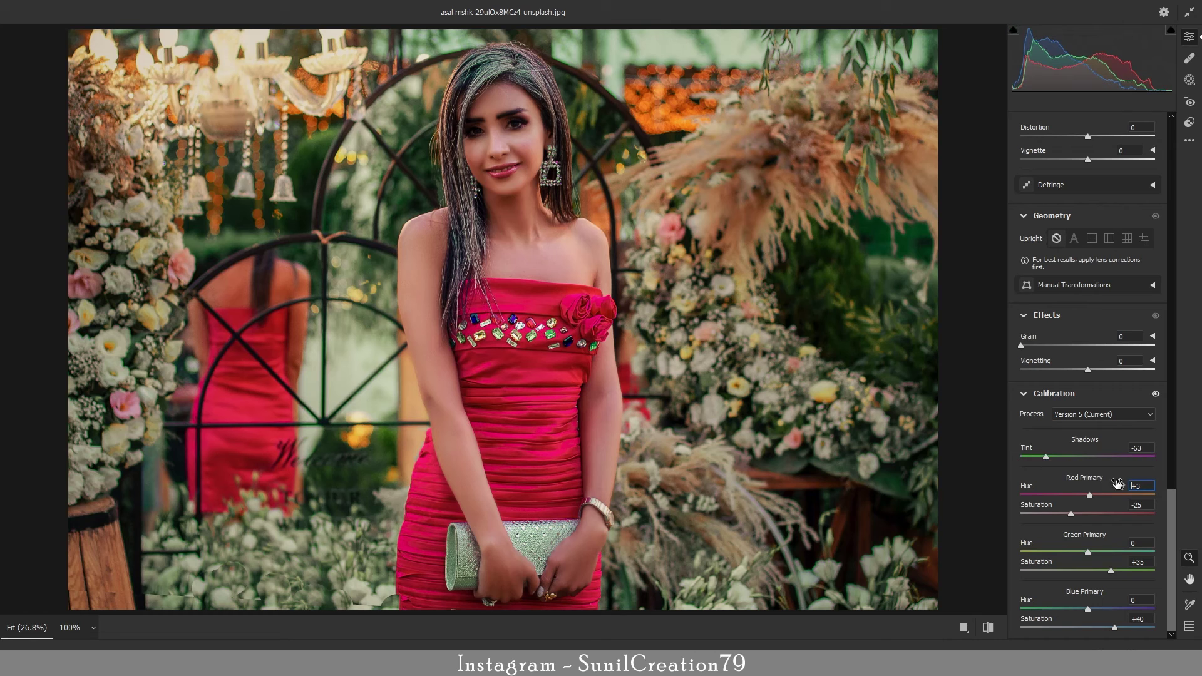
{"action": "left_click", "coordinate": [1131, 645]}
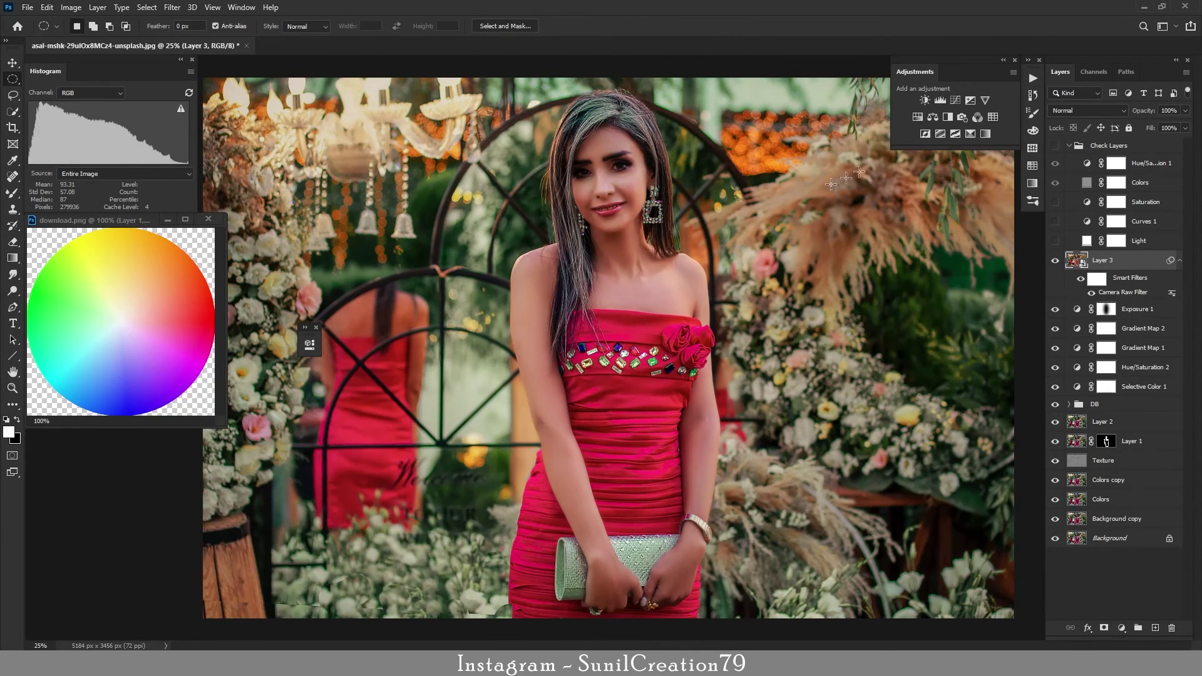
Add a Curves layer with the white point pulled to Input 218, at 50% opacity
{"action": "left_click", "coordinate": [954, 100]}
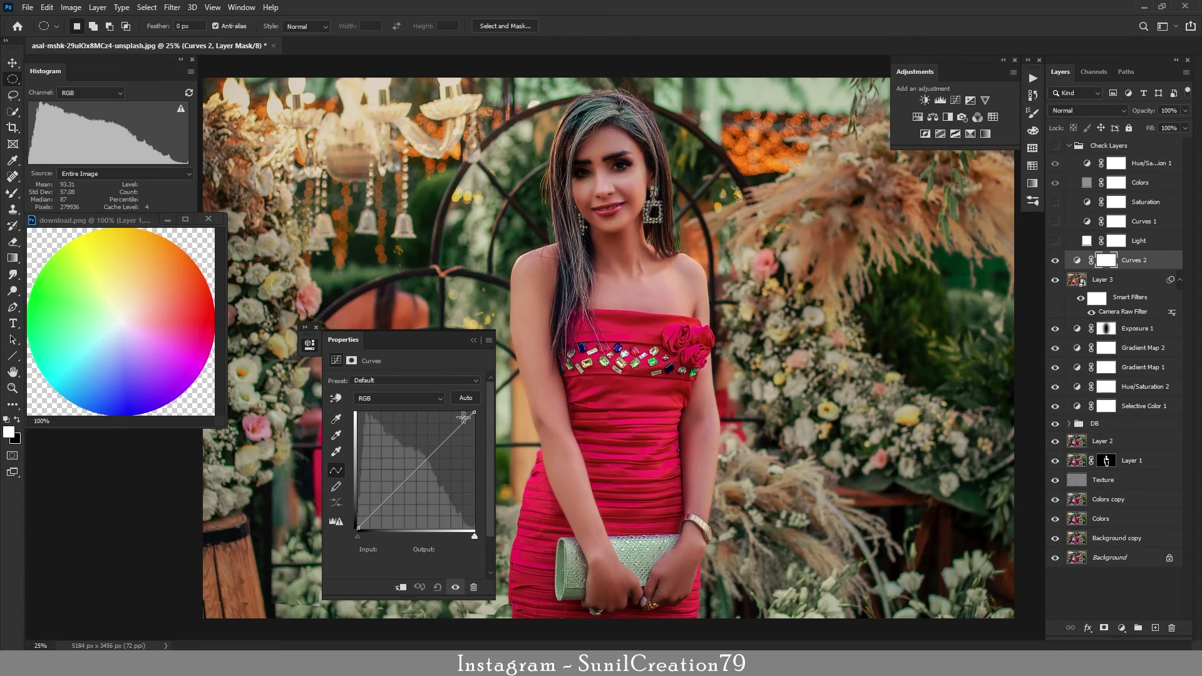
{"action": "left_click_drag", "start_coordinate": [474, 535], "coordinate": [454, 533]}
{"action": "left_click", "coordinate": [474, 341]}
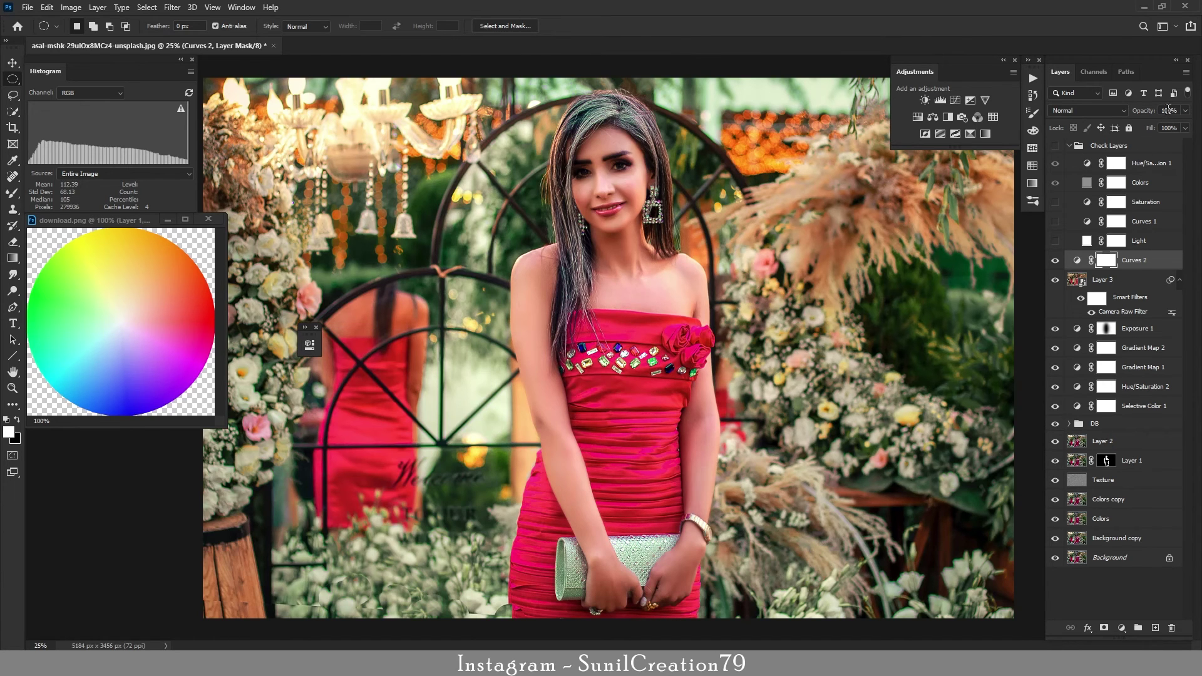
{"action": "left_click", "coordinate": [1168, 109]}
{"action": "type", "text": "5"}
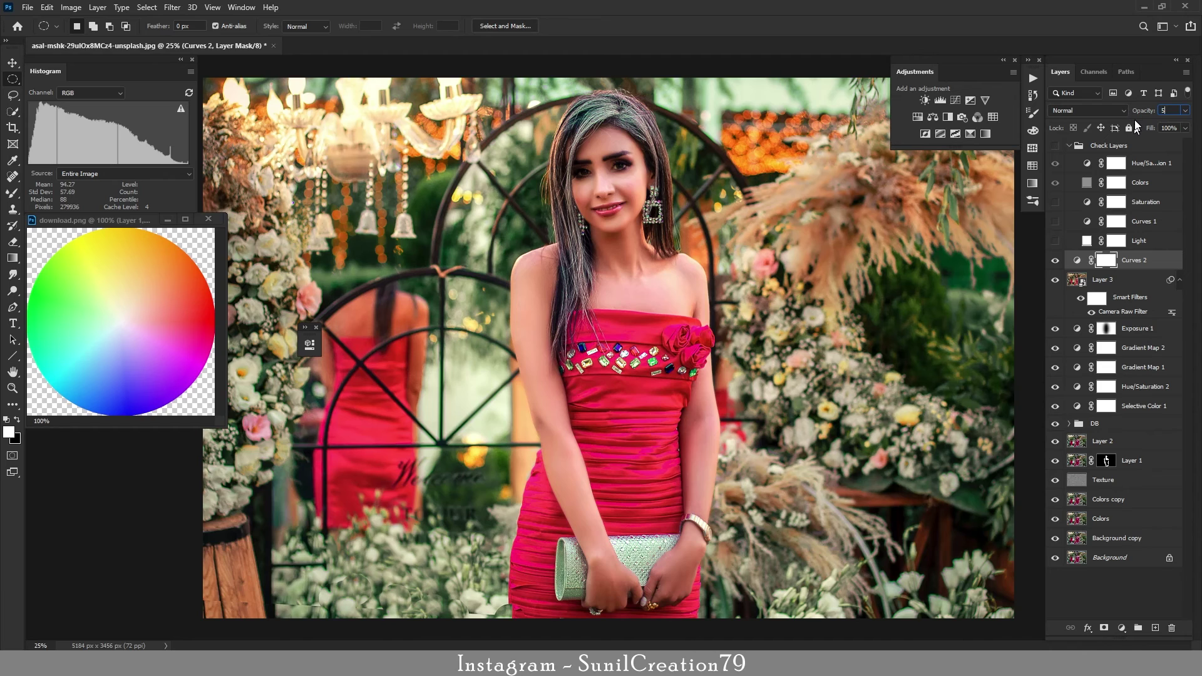
{"action": "type", "text": "0"}
{"action": "key", "text": "Return"}
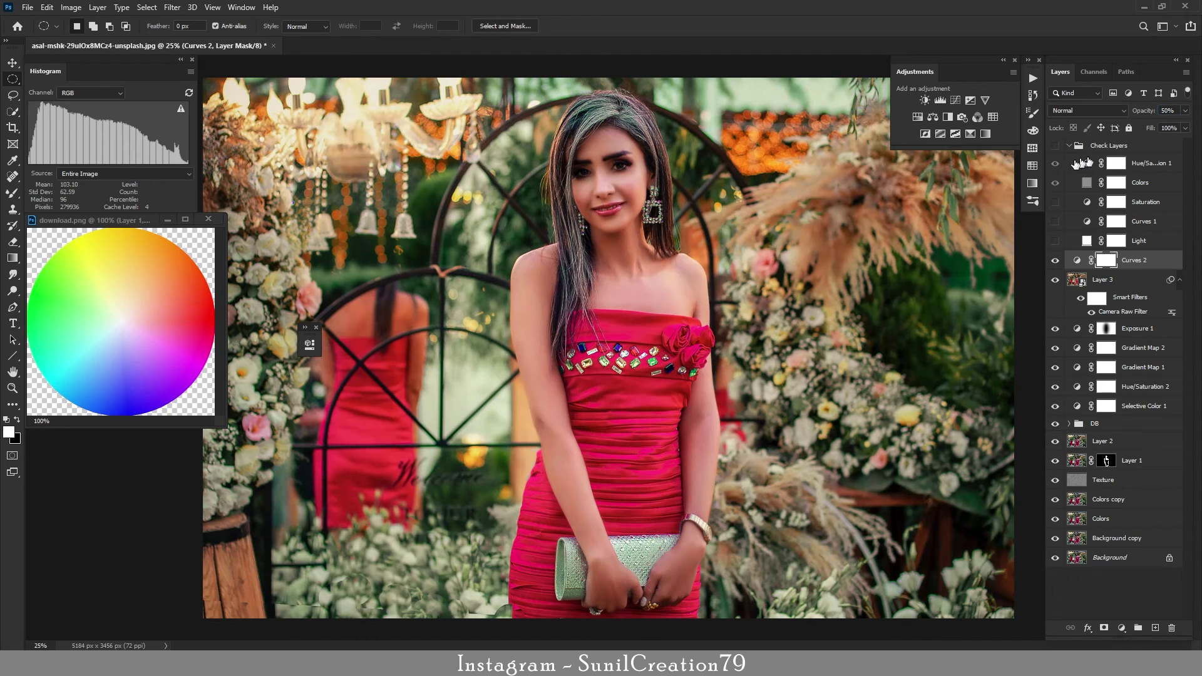
{"action": "left_click", "coordinate": [1055, 261]}
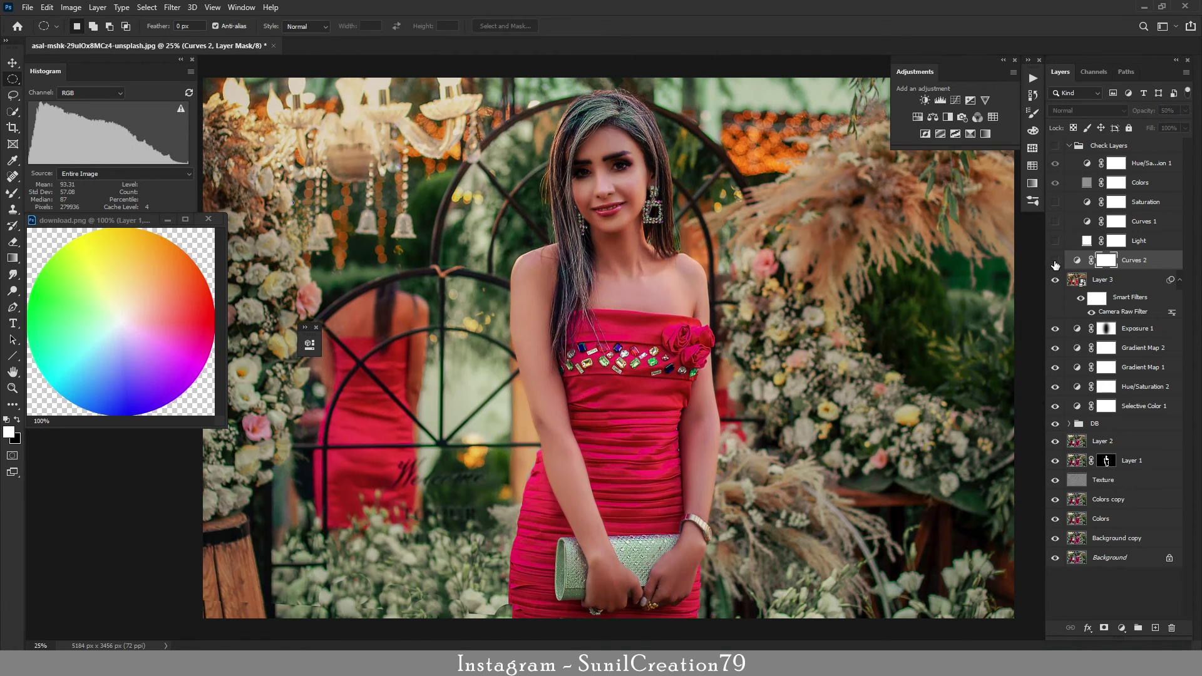
{"action": "left_click", "coordinate": [1055, 261]}
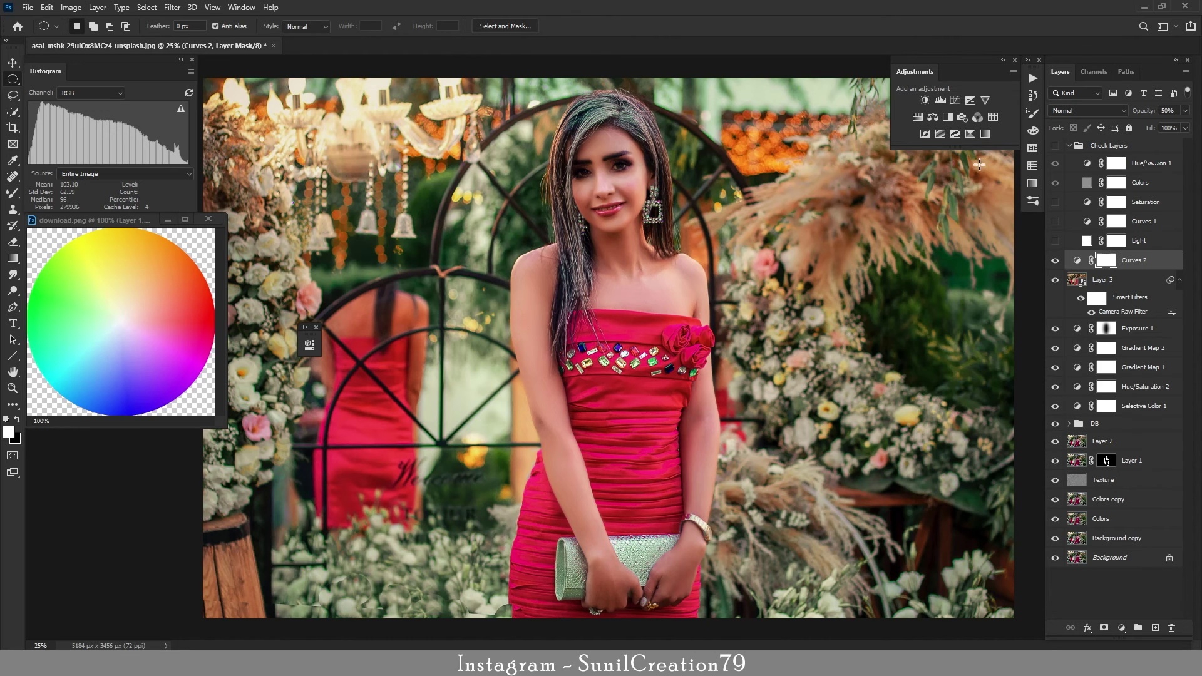
Create a Solid Color fill layer in a bright, saturated blue
{"action": "left_click", "coordinate": [1121, 628]}
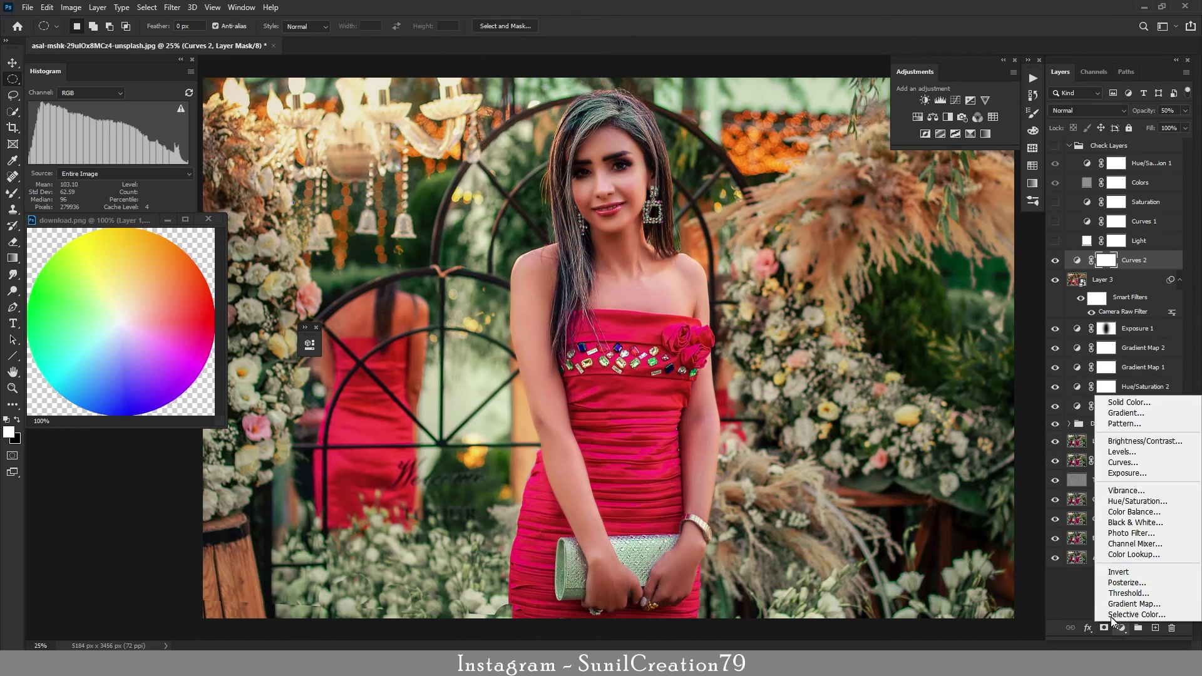
{"action": "left_click", "coordinate": [1121, 404]}
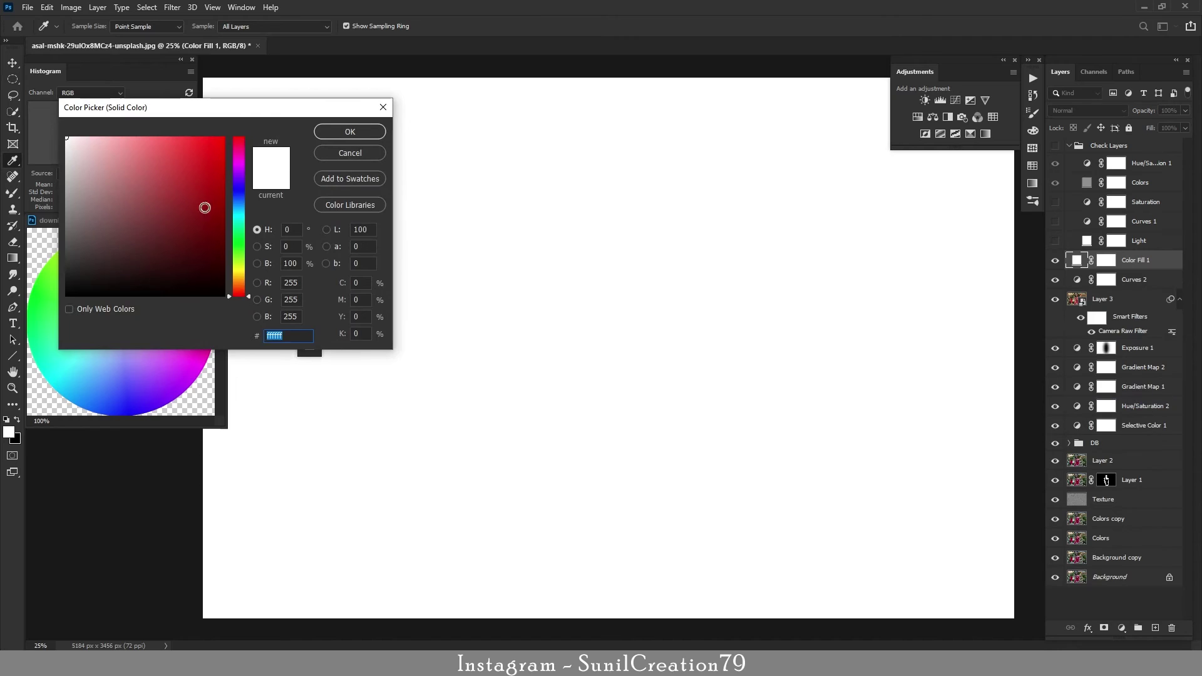
{"action": "left_click", "coordinate": [238, 205]}
{"action": "left_click_drag", "start_coordinate": [188, 210], "coordinate": [166, 223]}
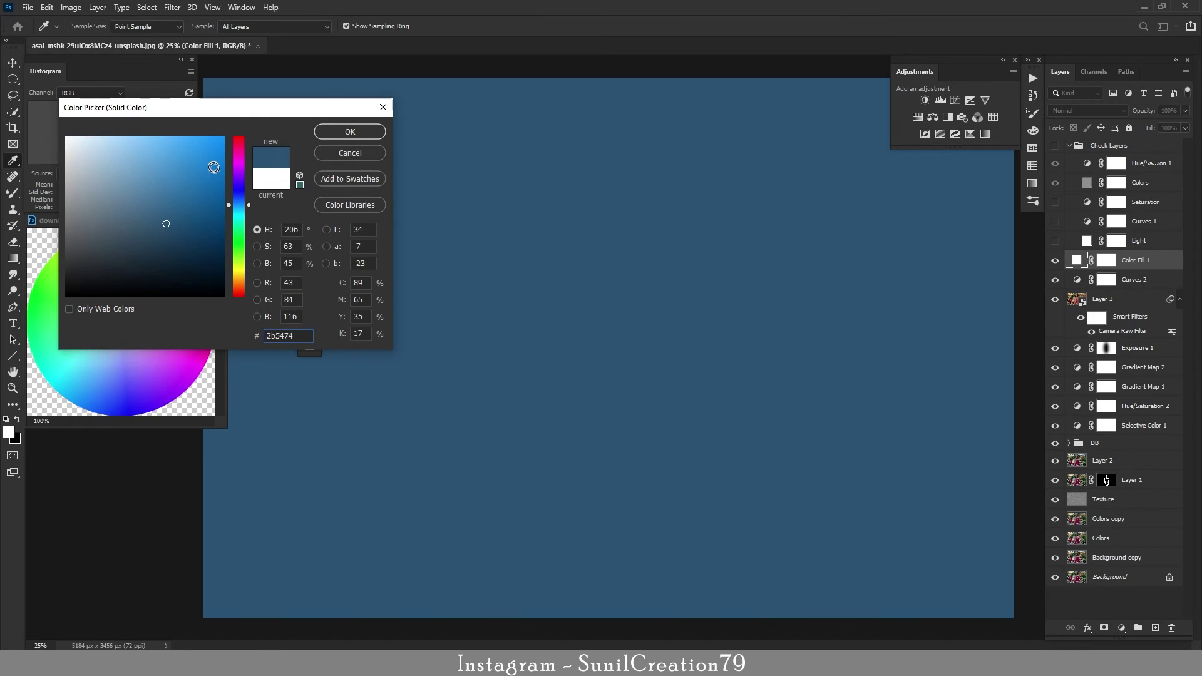
{"action": "left_click_drag", "start_coordinate": [208, 148], "coordinate": [209, 137]}
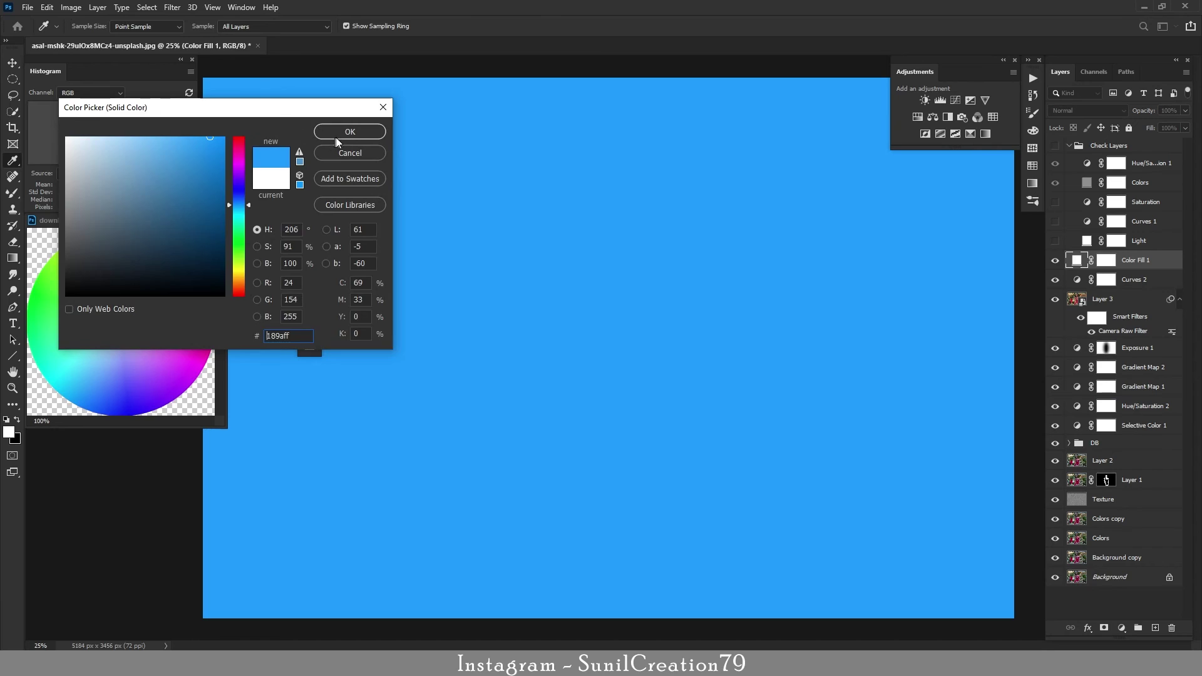
{"action": "left_click", "coordinate": [336, 134]}
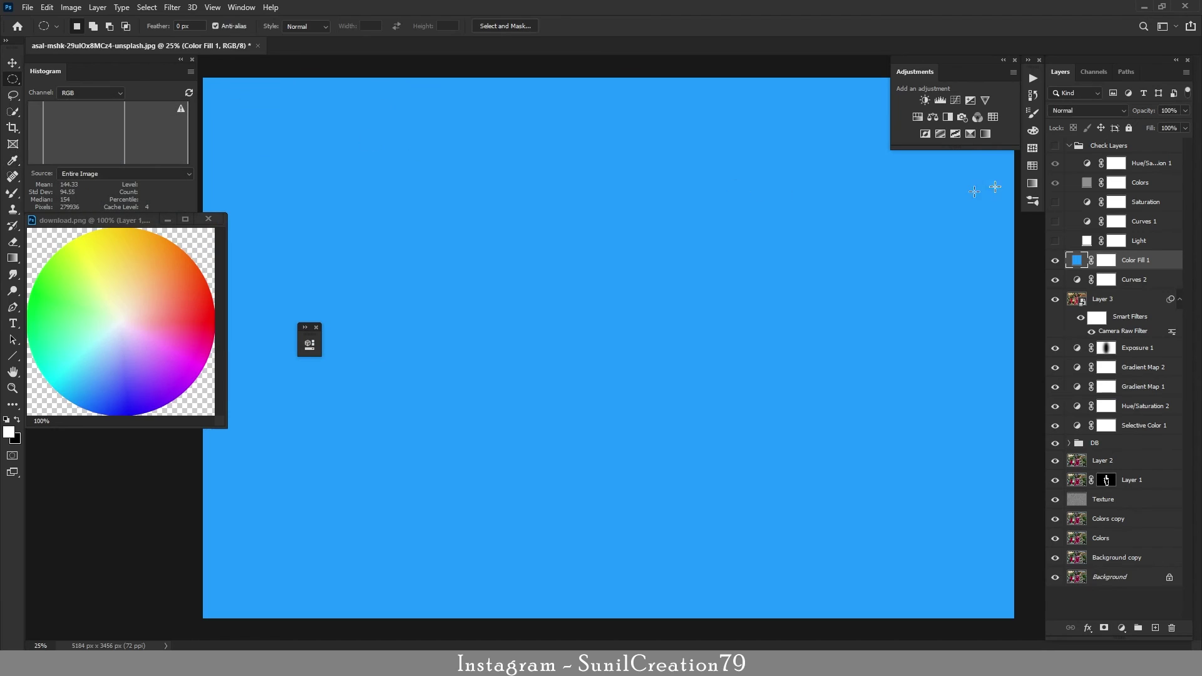
Blend the blue fill as Overlay at 15% opacity and compare it on and off
{"action": "left_click", "coordinate": [1074, 111]}
{"action": "left_click", "coordinate": [1060, 262]}
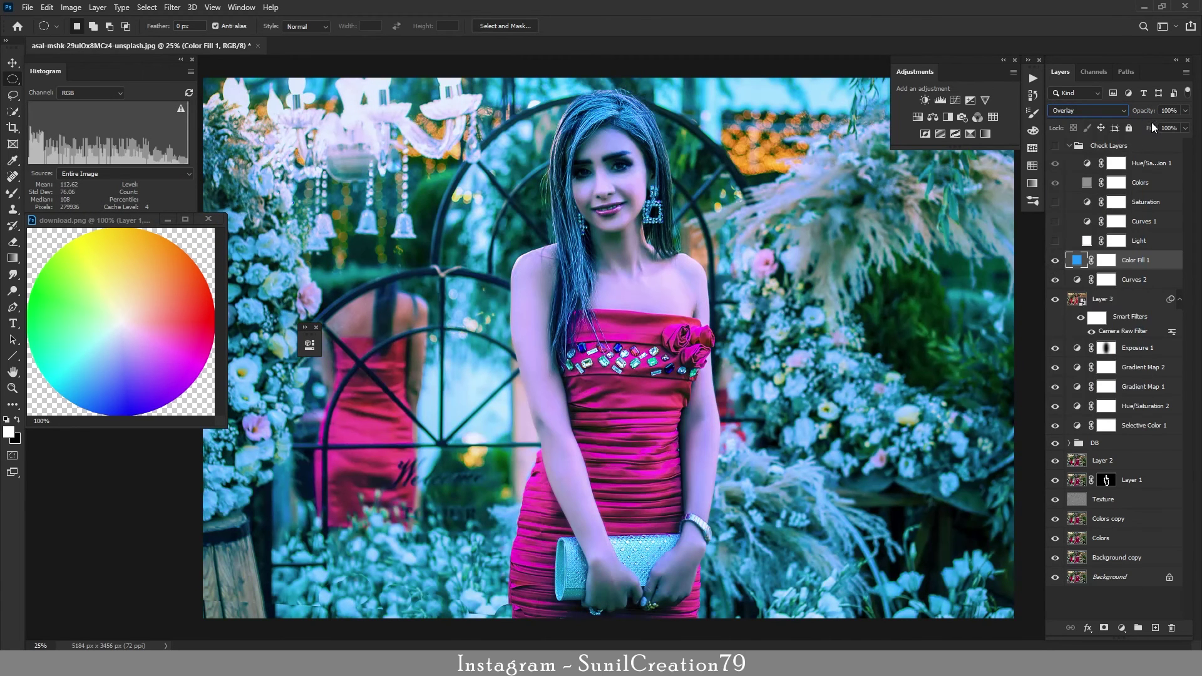
{"action": "type", "text": "10"}
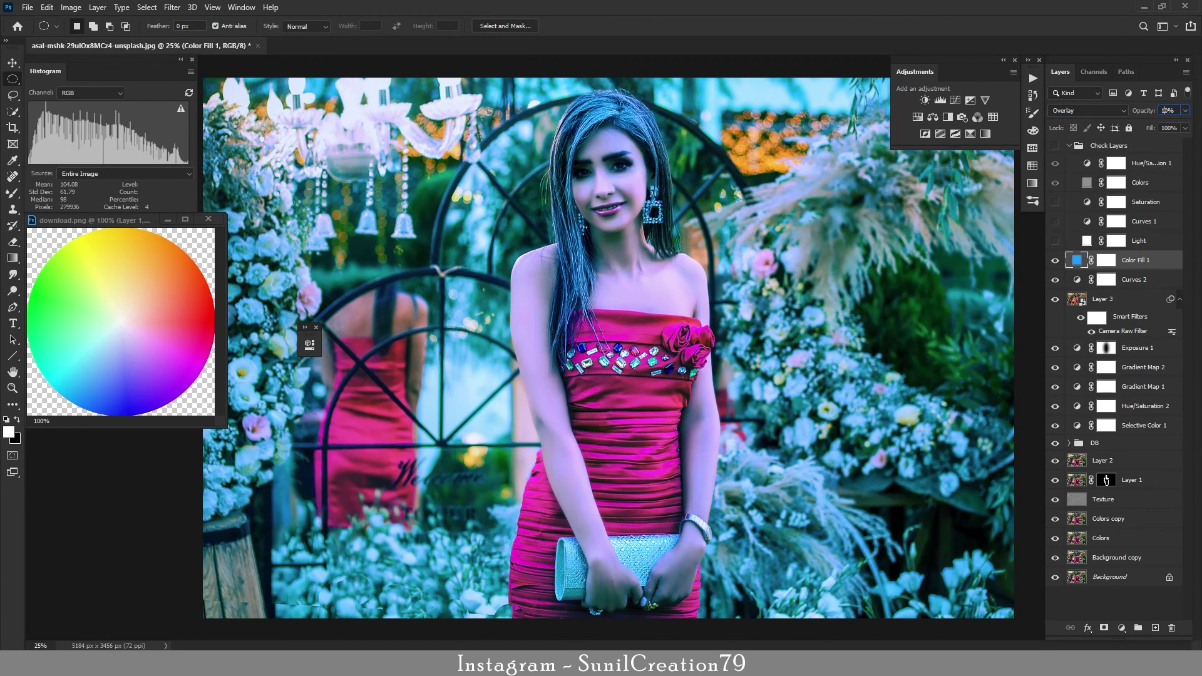
{"action": "type", "text": "15"}
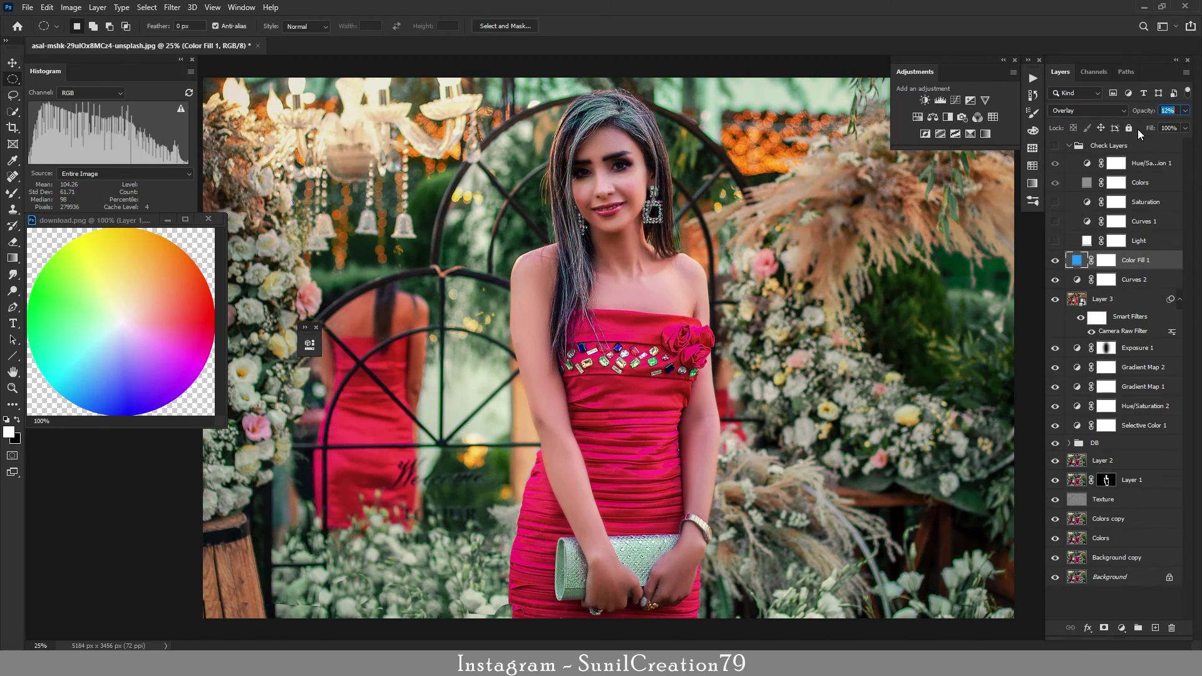
{"action": "left_click", "coordinate": [1054, 261]}
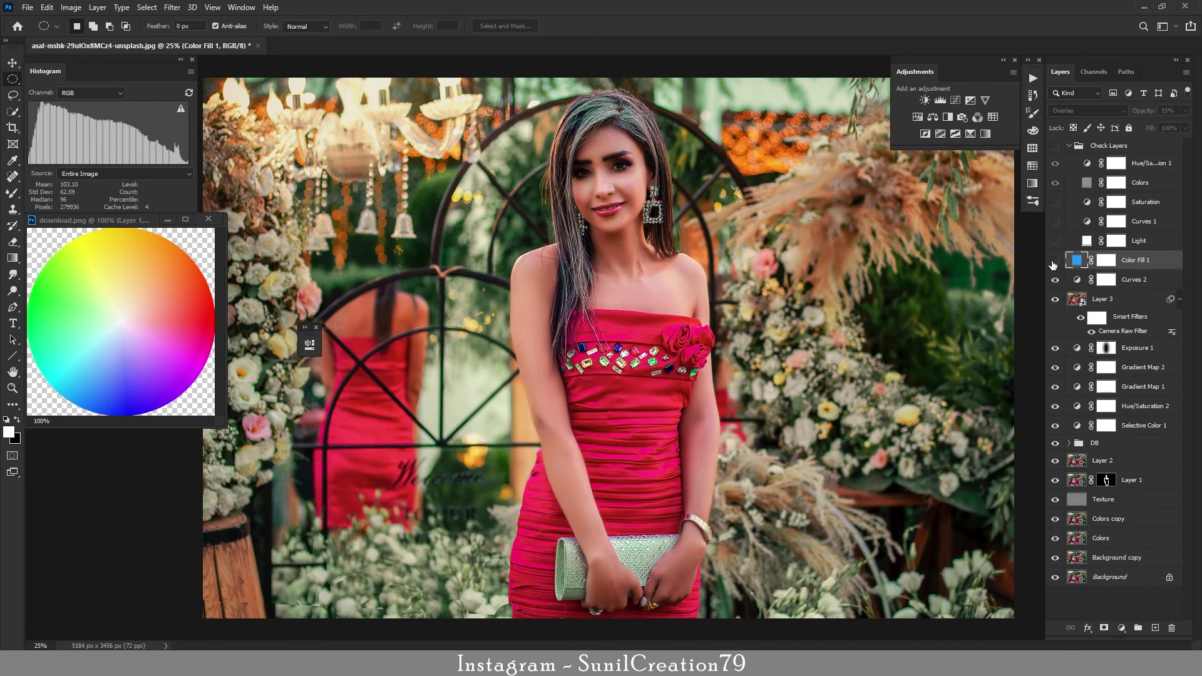
{"action": "left_click", "coordinate": [1055, 262]}
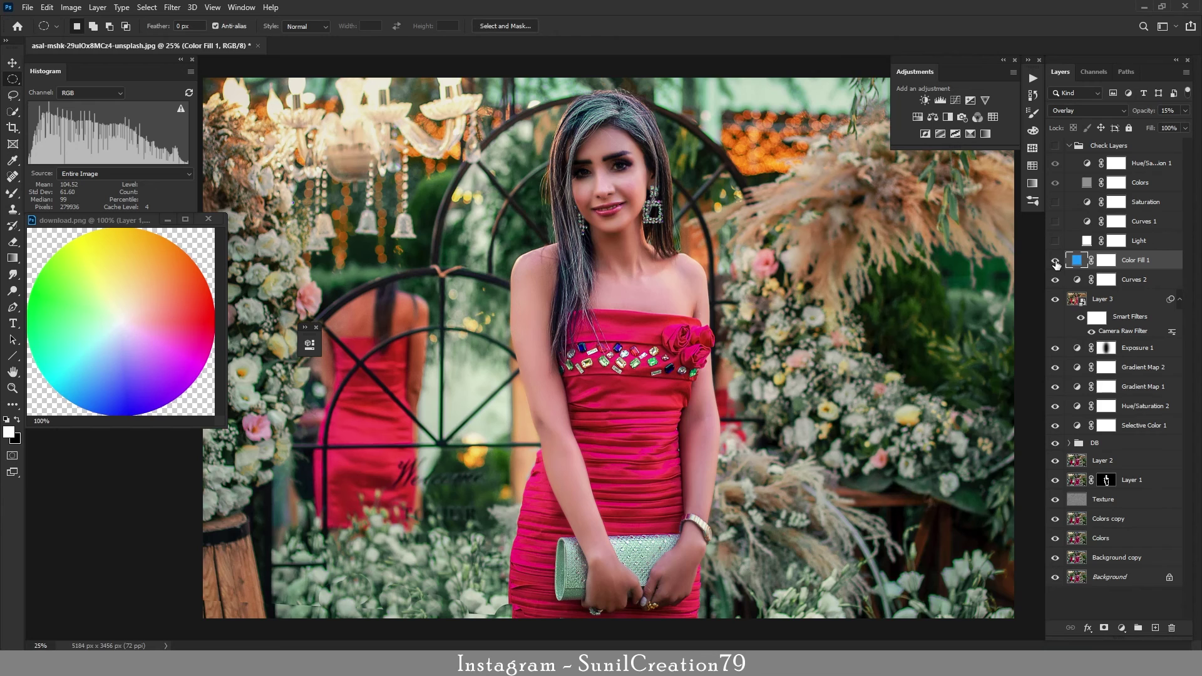
{"action": "left_click", "coordinate": [1054, 261]}
Shift the blue fill's hue slightly and lower its opacity to 8%
{"action": "double_click", "coordinate": [1076, 261]}
{"action": "mouse_move", "coordinate": [249, 209]}
{"action": "left_mouse_down"}
{"action": "mouse_move", "coordinate": [244, 161]}
{"action": "mouse_move", "coordinate": [253, 255]}
{"action": "mouse_move", "coordinate": [250, 201]}
{"action": "left_mouse_up"}
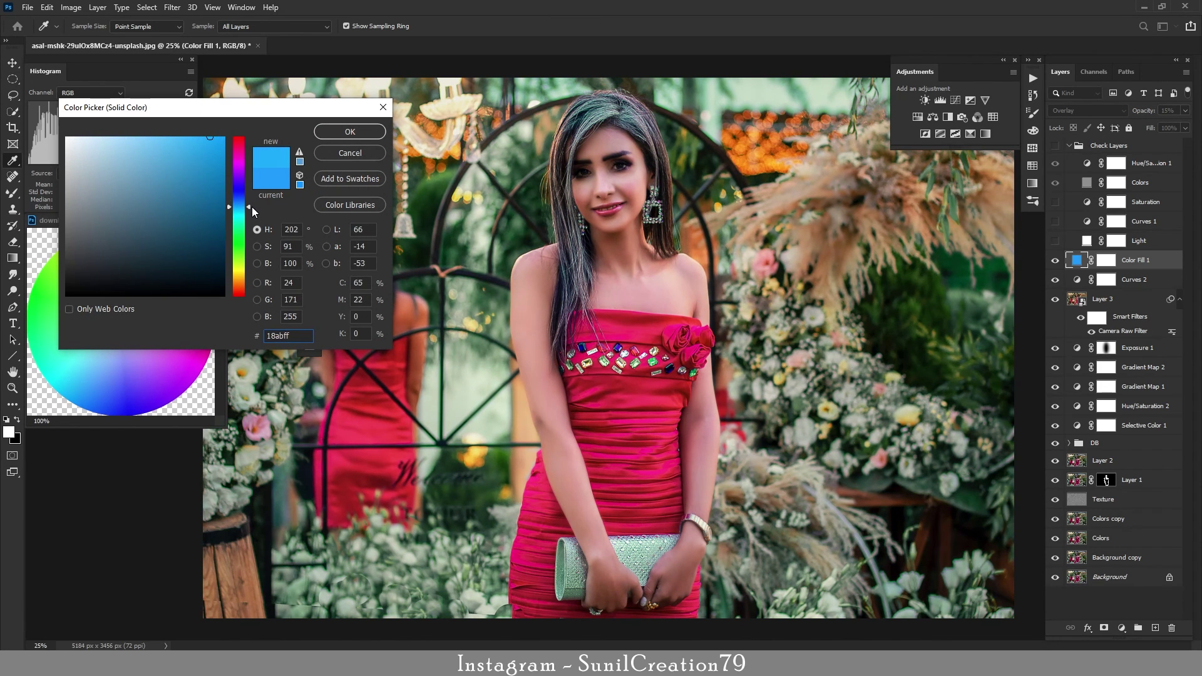
{"action": "left_click", "coordinate": [341, 132]}
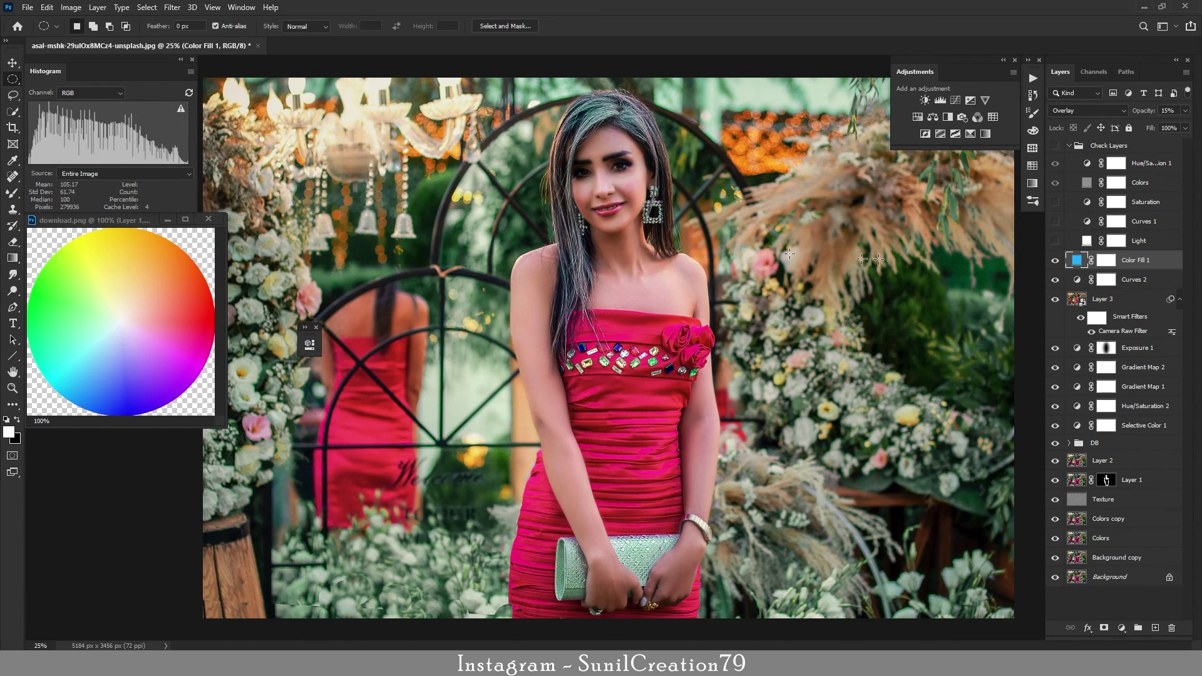
{"action": "left_click", "coordinate": [1055, 261]}
{"action": "left_click", "coordinate": [1054, 261]}
{"action": "left_click_drag", "start_coordinate": [1153, 115], "coordinate": [1148, 157]}
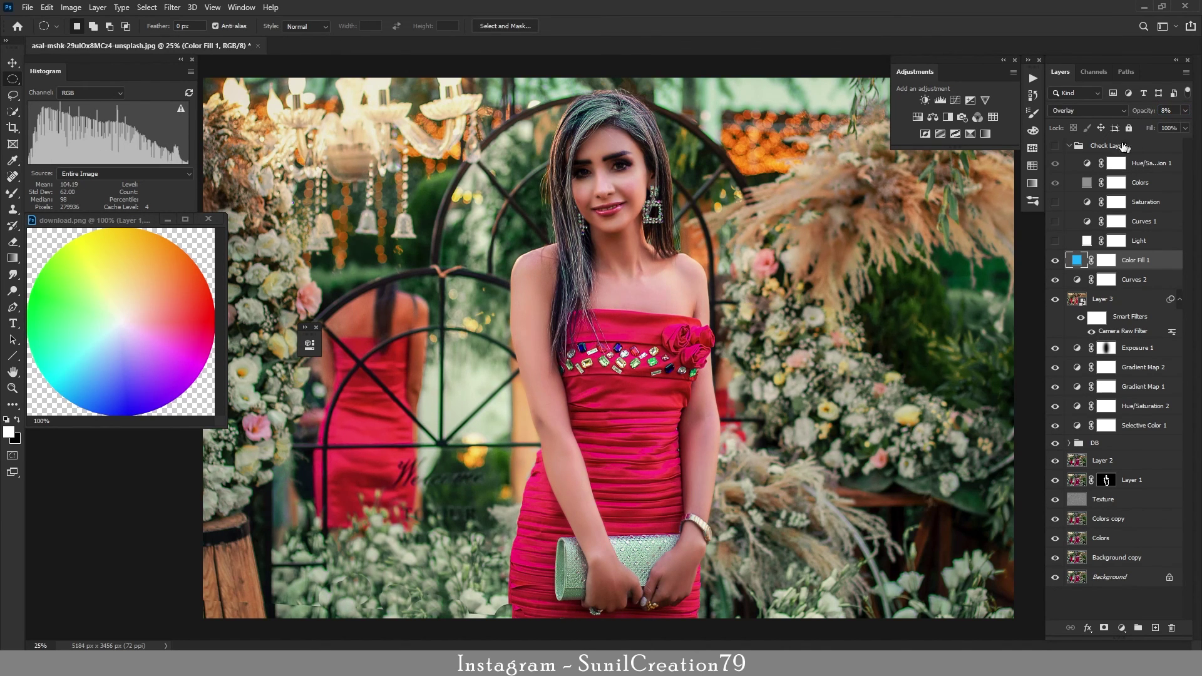
{"action": "left_click", "coordinate": [1055, 261]}
Check the grade with the Check Layers group and against the original Background alone
{"action": "left_click", "coordinate": [1055, 146]}
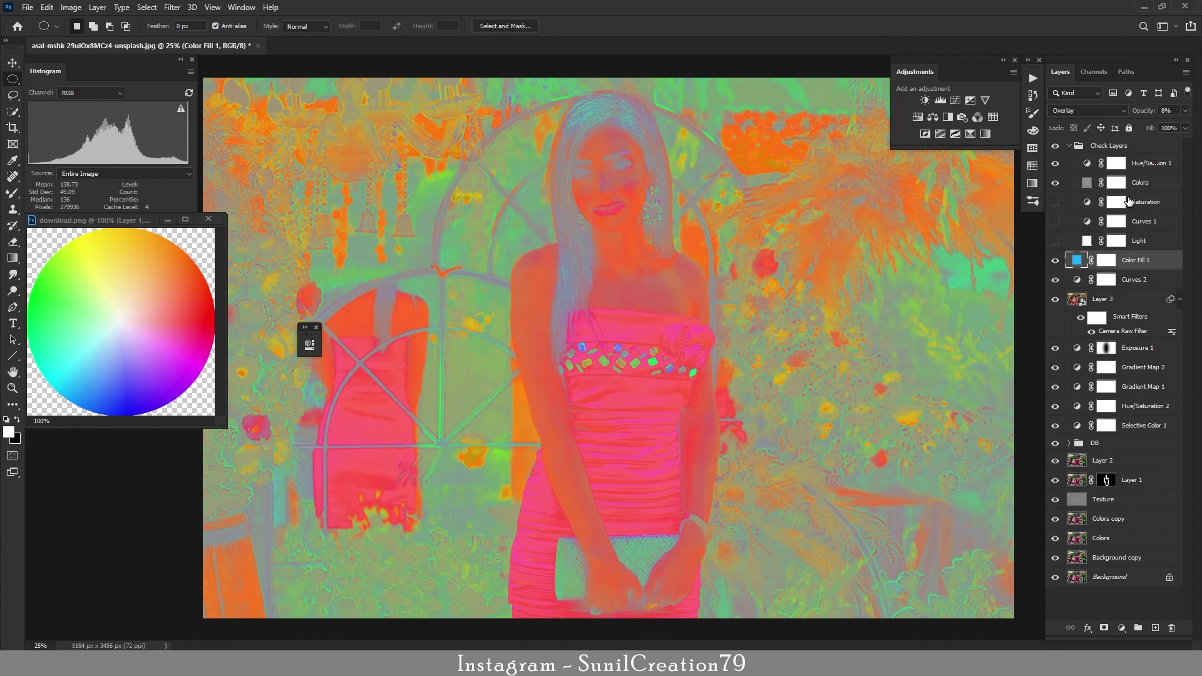
{"action": "left_click", "coordinate": [1055, 146]}
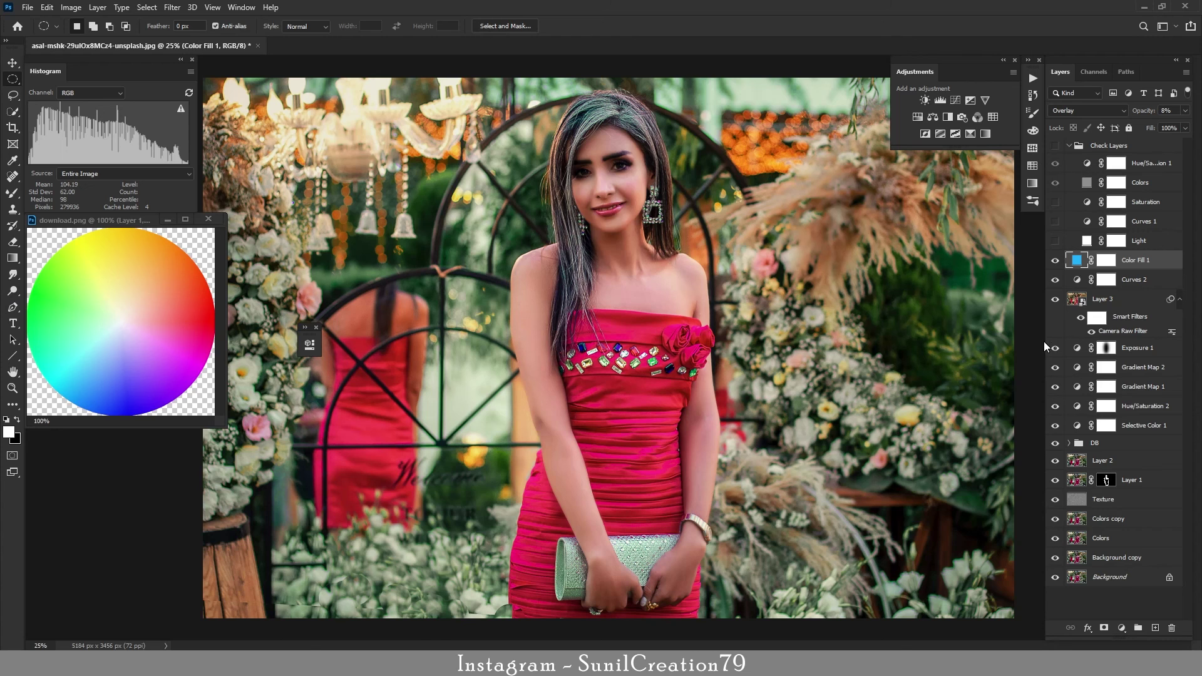
{"action": "left_click", "coordinate": [1054, 576], "text": "alt"}
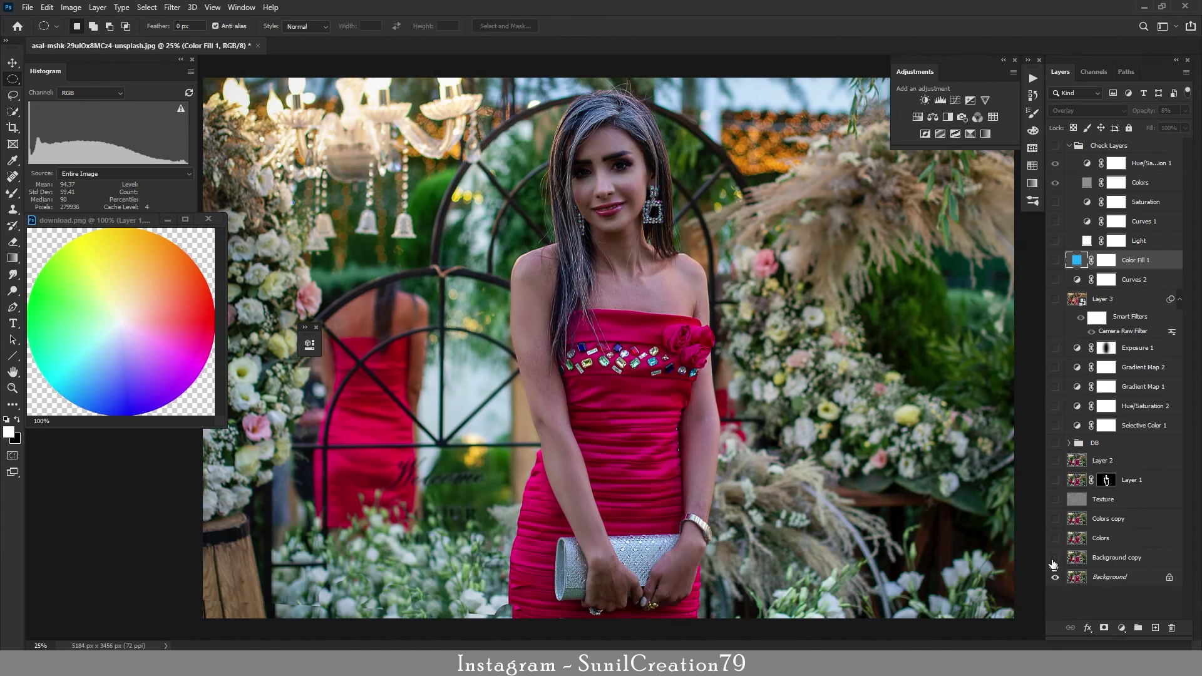
{"action": "left_click", "coordinate": [1055, 576], "text": "alt"}
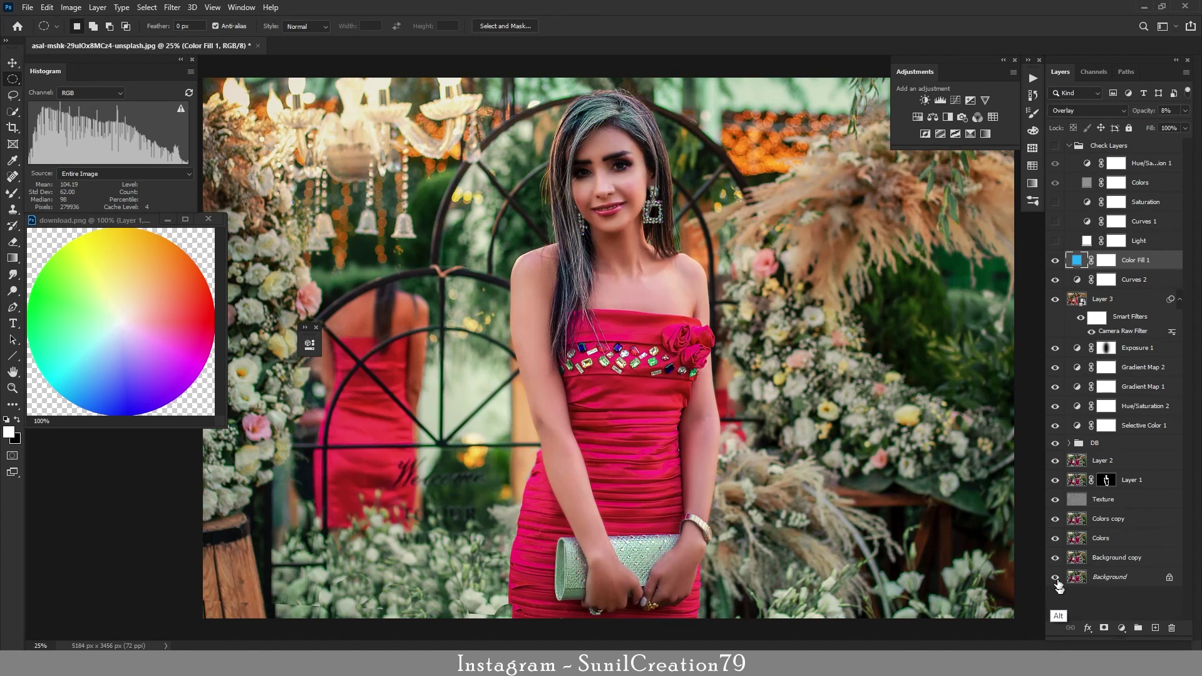